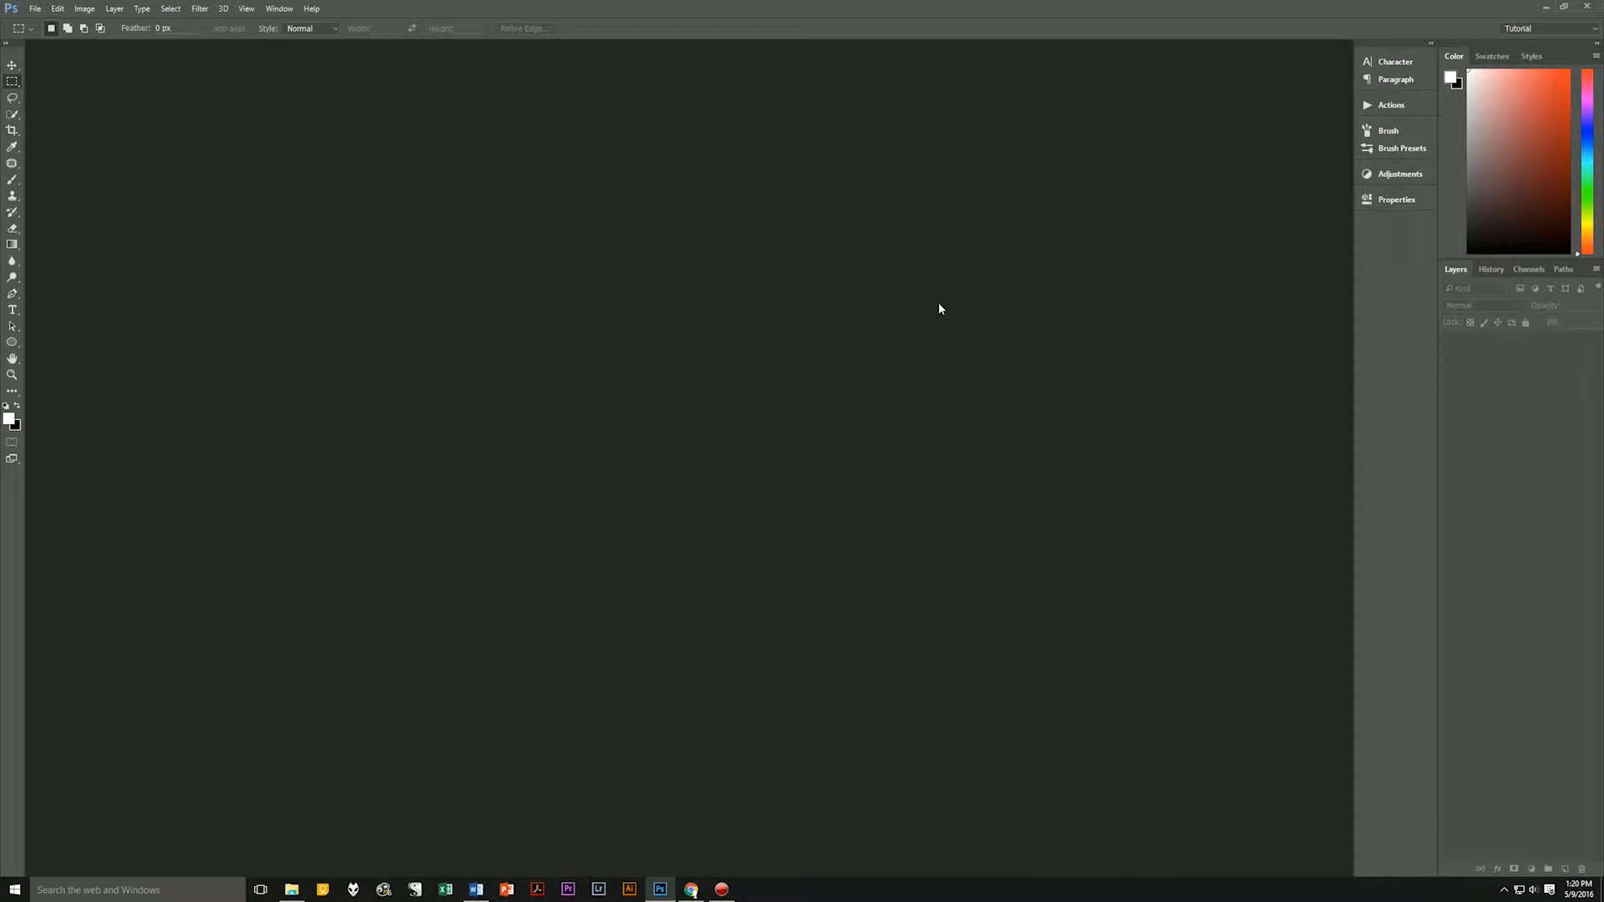
Create a 3840 × 2160 pixel document at 150 pixels/inch named Shiny Metal Text with the Working RGB: Adobe RGB (1998) color profile.
{"action": "key", "text": "ctrl+n"}
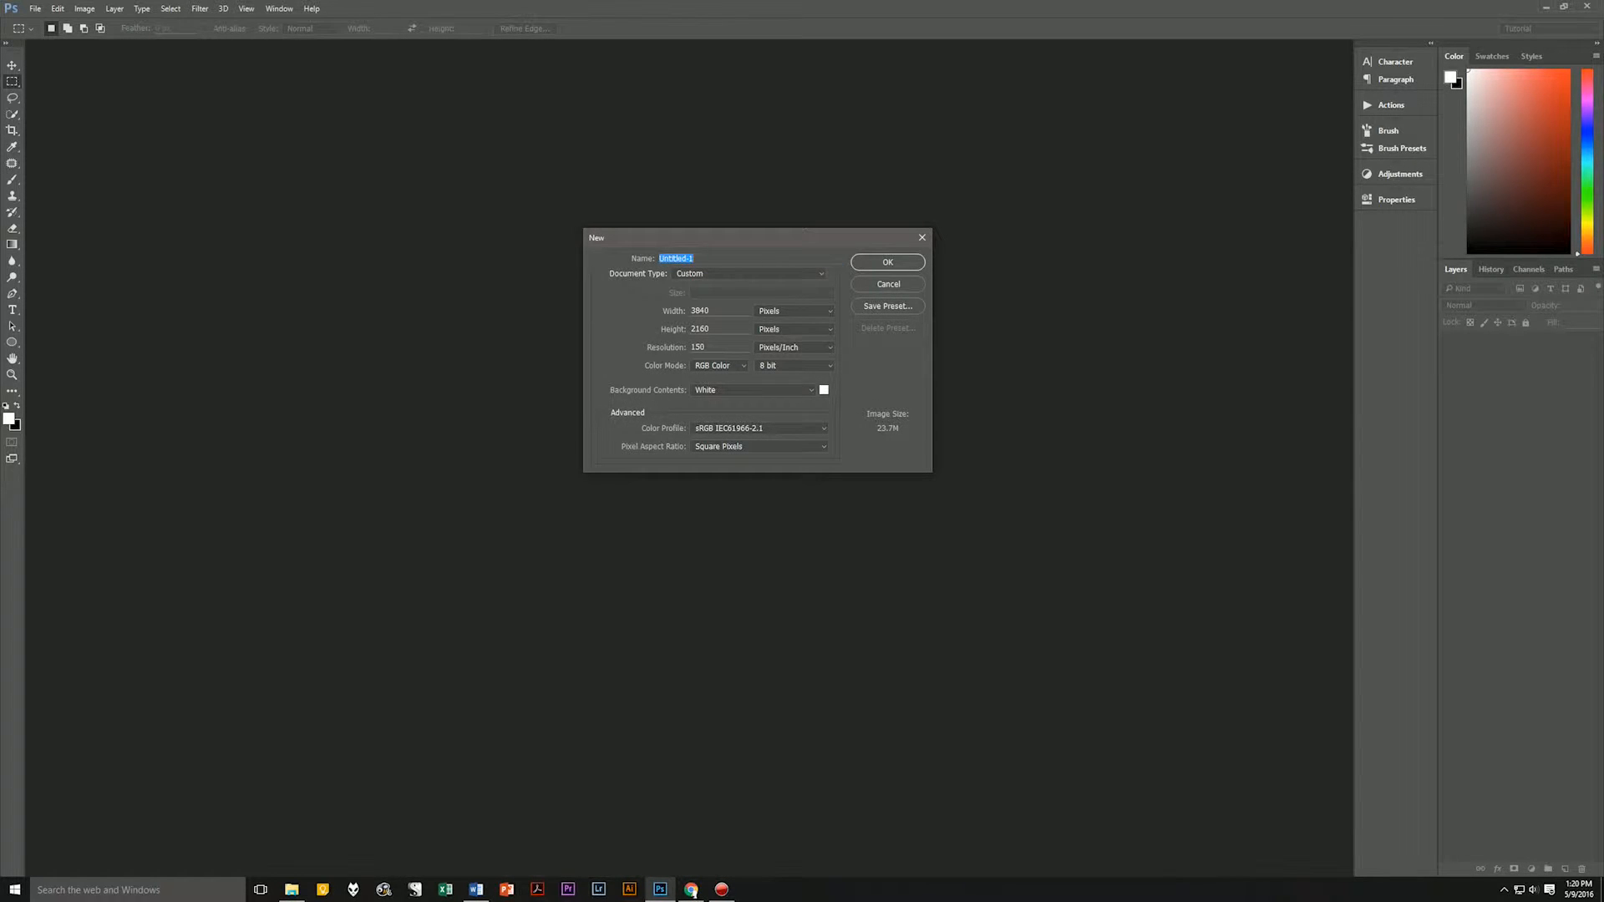
{"action": "type", "text": "Shiny Metal Text"}
{"action": "left_click", "coordinate": [716, 310]}
{"action": "left_click", "coordinate": [712, 346]}
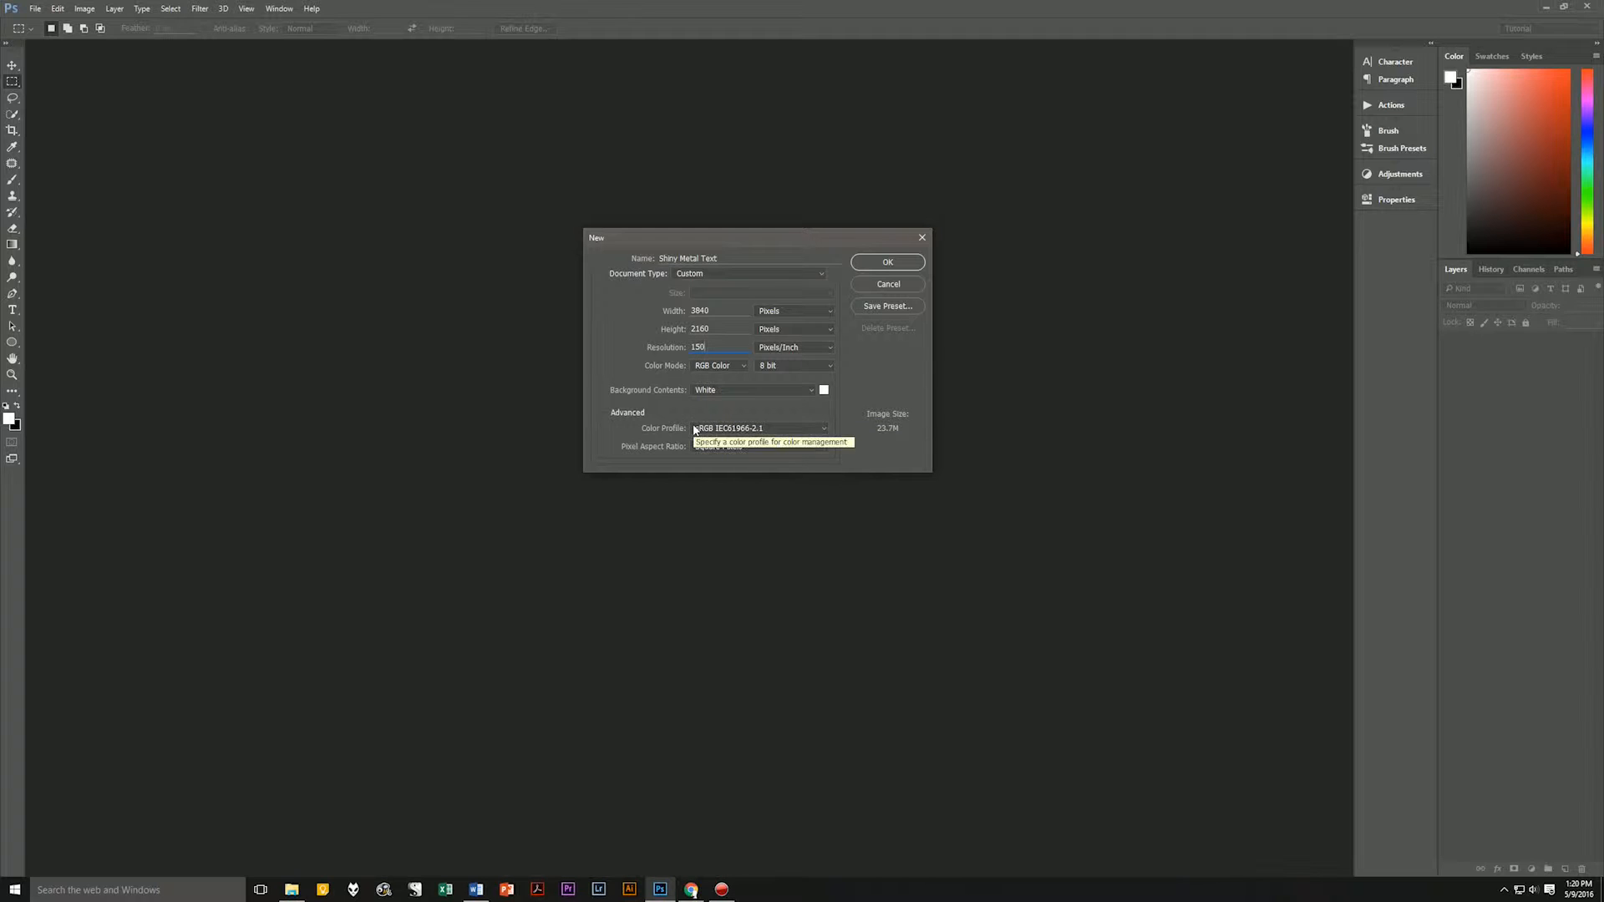
{"action": "left_click", "coordinate": [748, 428]}
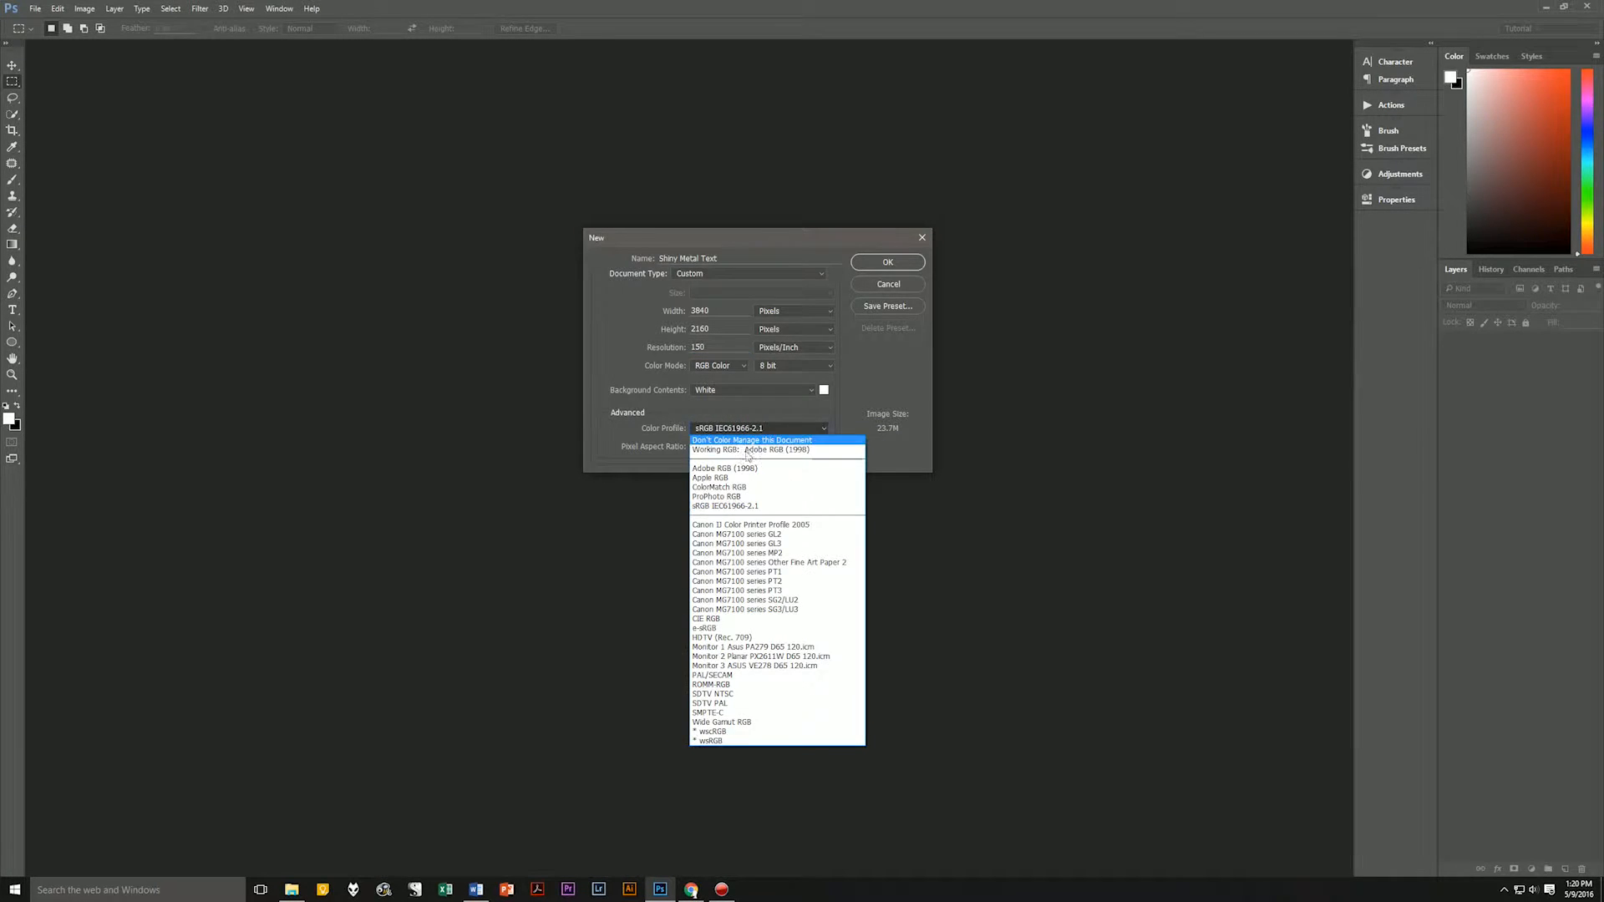
{"action": "left_click", "coordinate": [758, 449]}
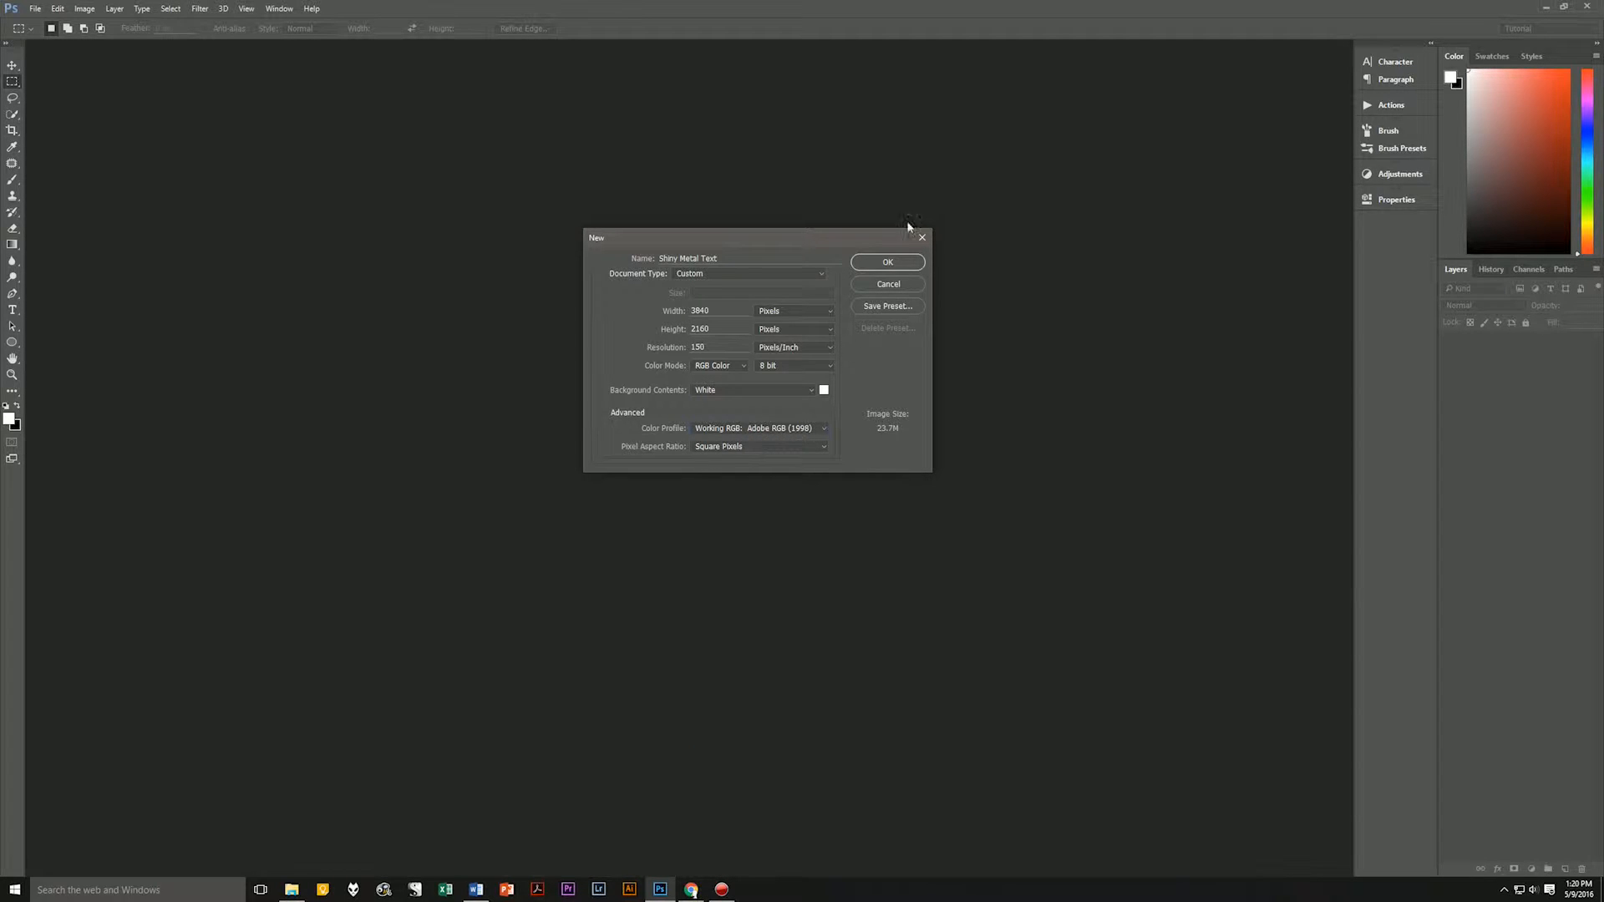
{"action": "left_click", "coordinate": [887, 262]}
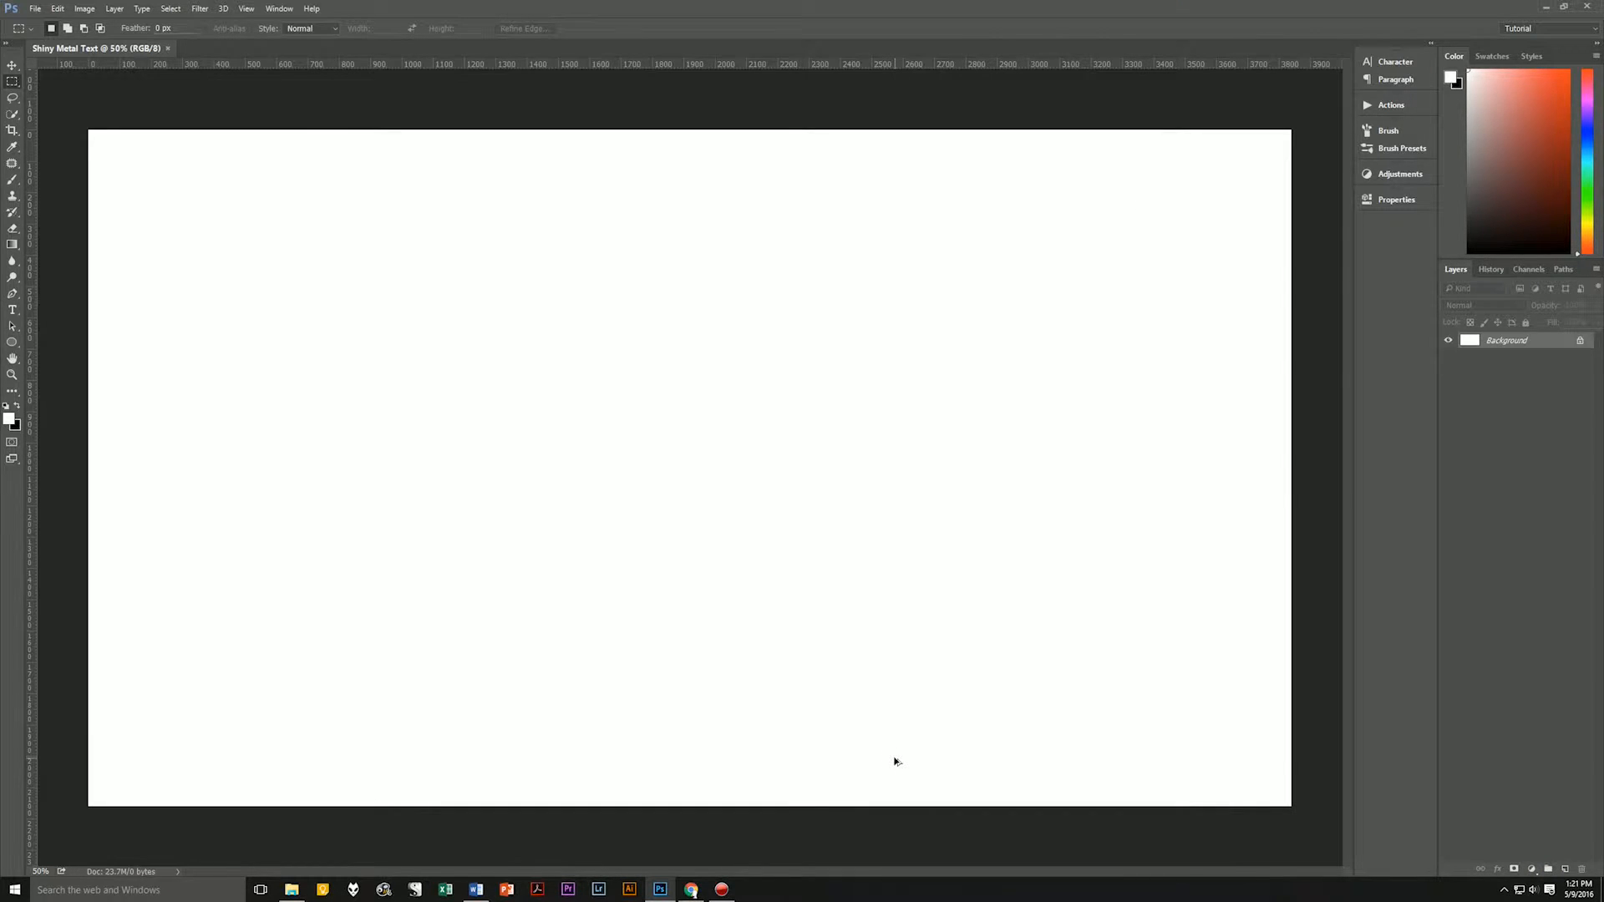
Add a new layer above the Background and name it Gradient.
{"action": "key", "text": "ctrl+shift+alt+n"}
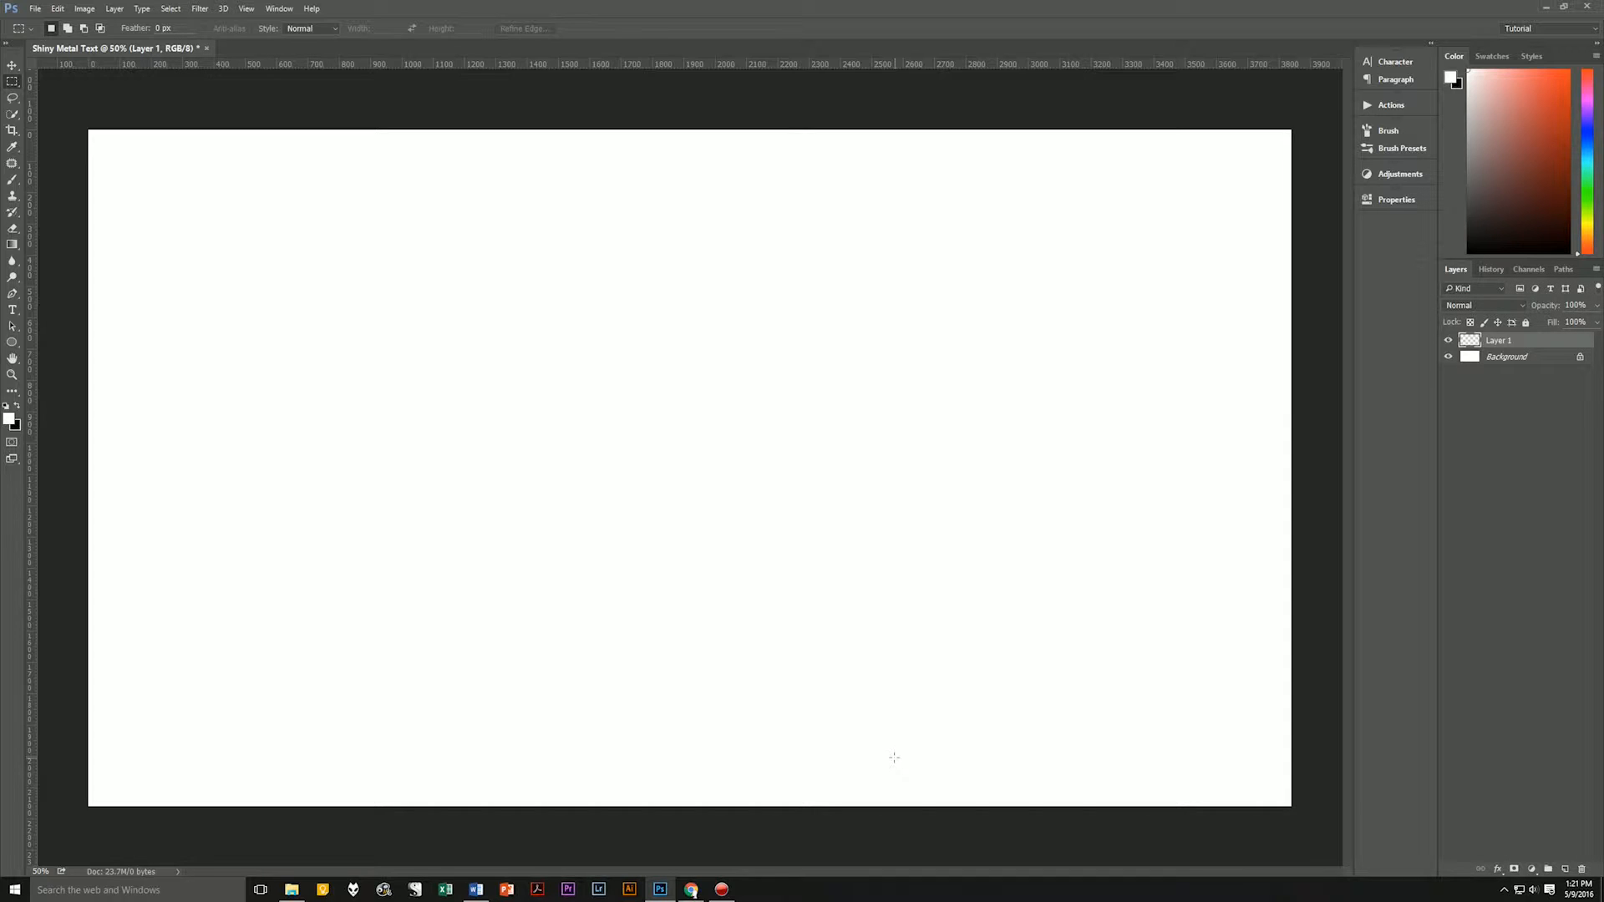
{"action": "double_click", "coordinate": [1499, 341]}
{"action": "type", "text": "Gradient"}
{"action": "key", "text": "Return"}
Edit the Gradient tool's gradient and set its starting color stop to d9d9d9.
{"action": "key", "text": "g"}
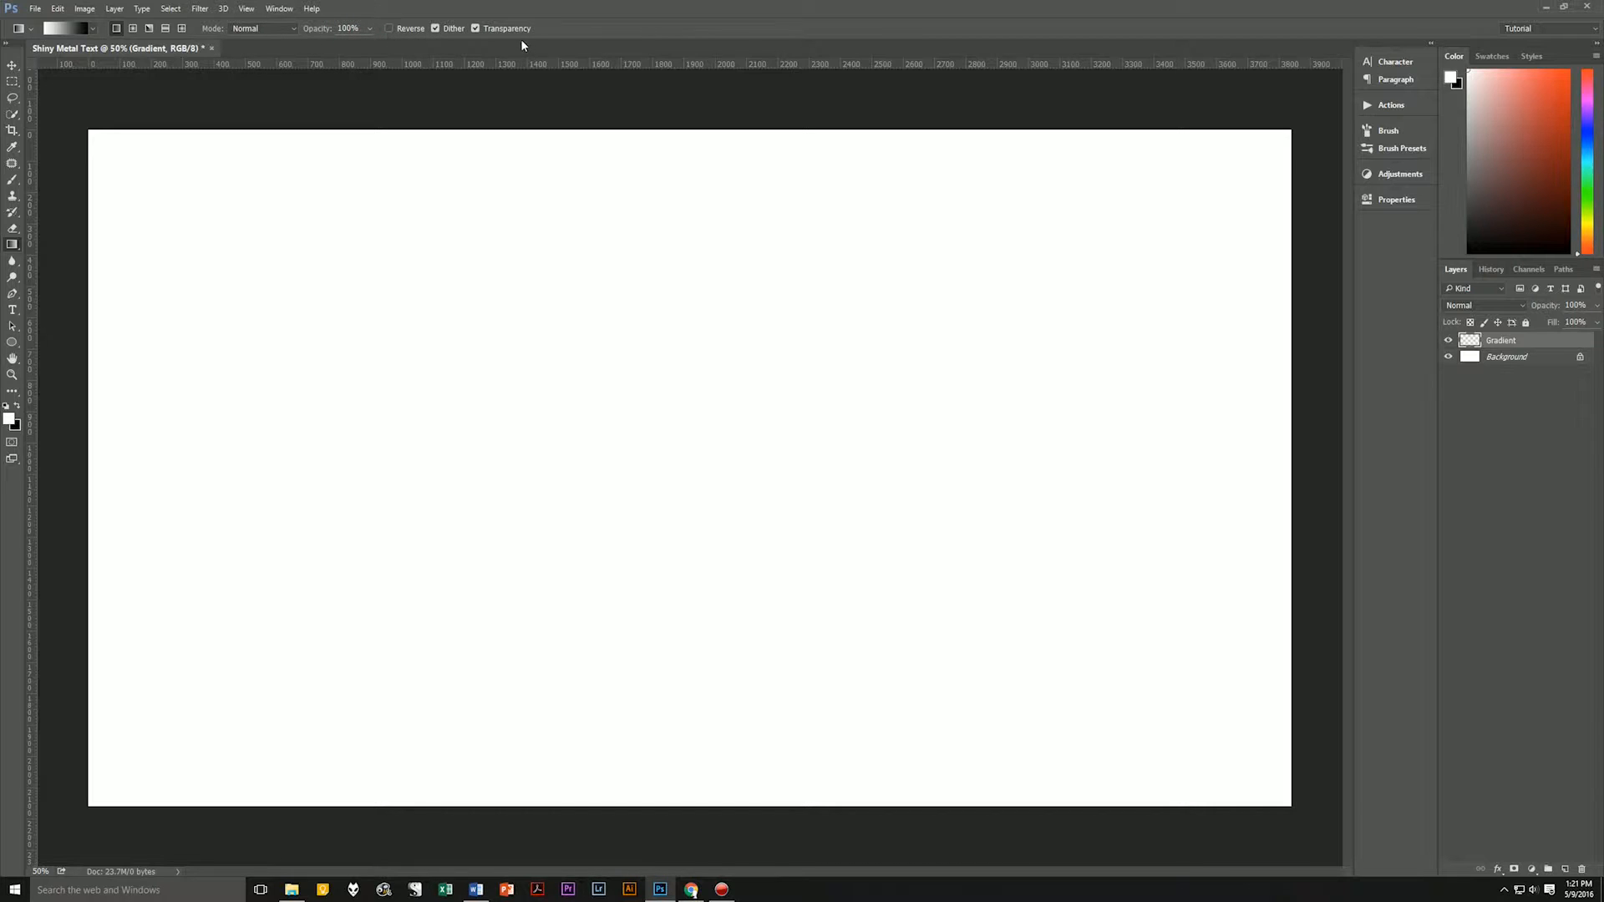
{"action": "left_click", "coordinate": [71, 31]}
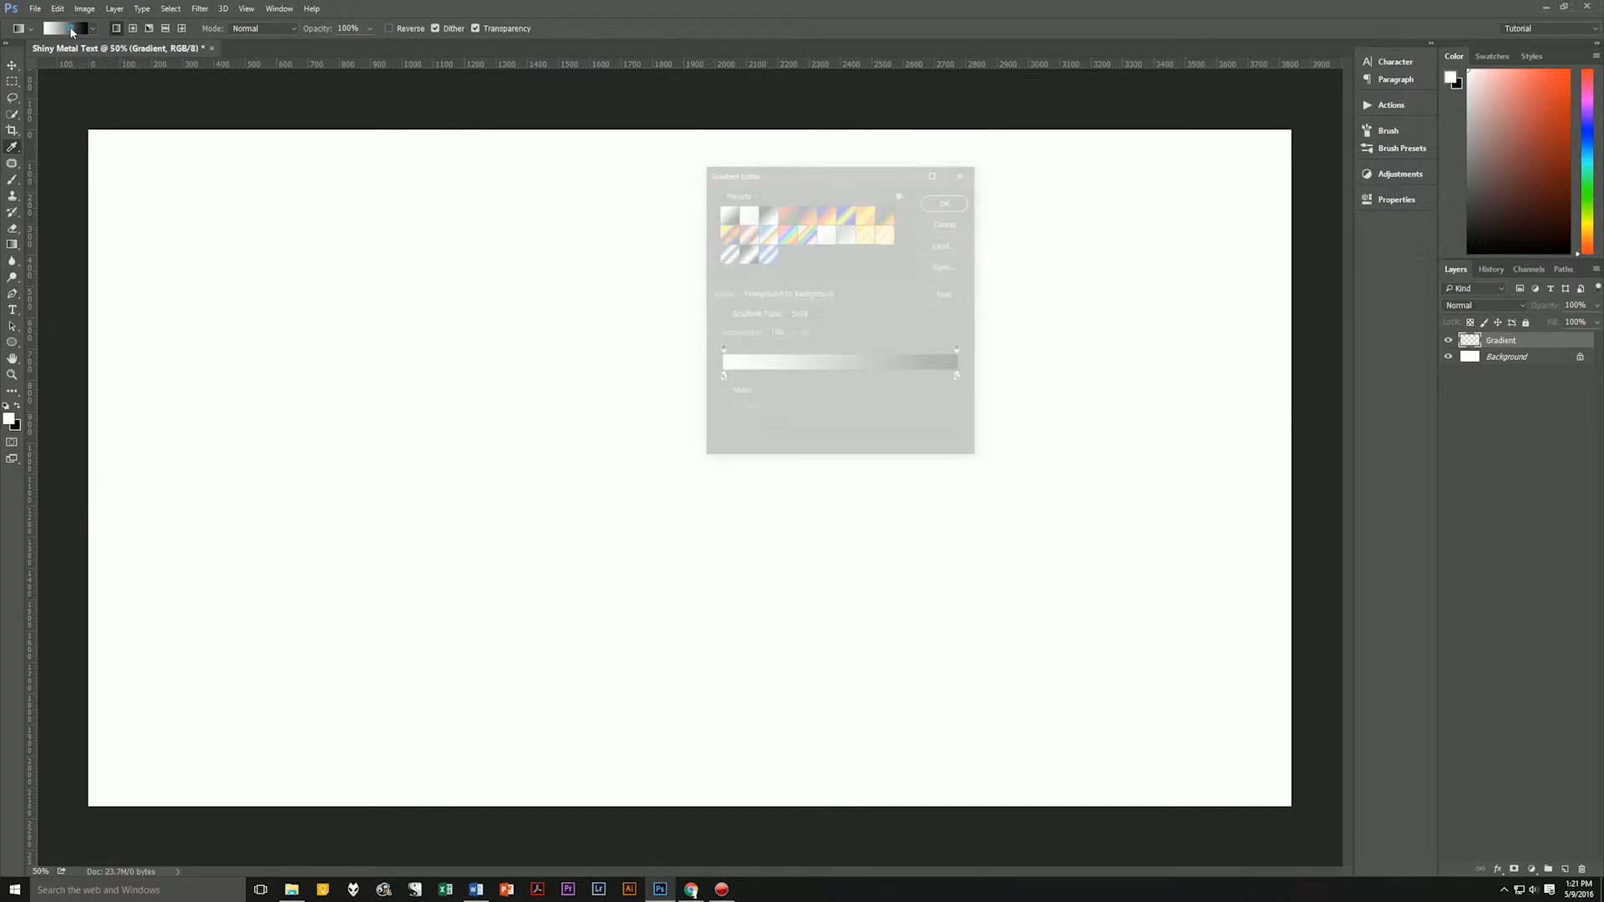
{"action": "left_click", "coordinate": [720, 378]}
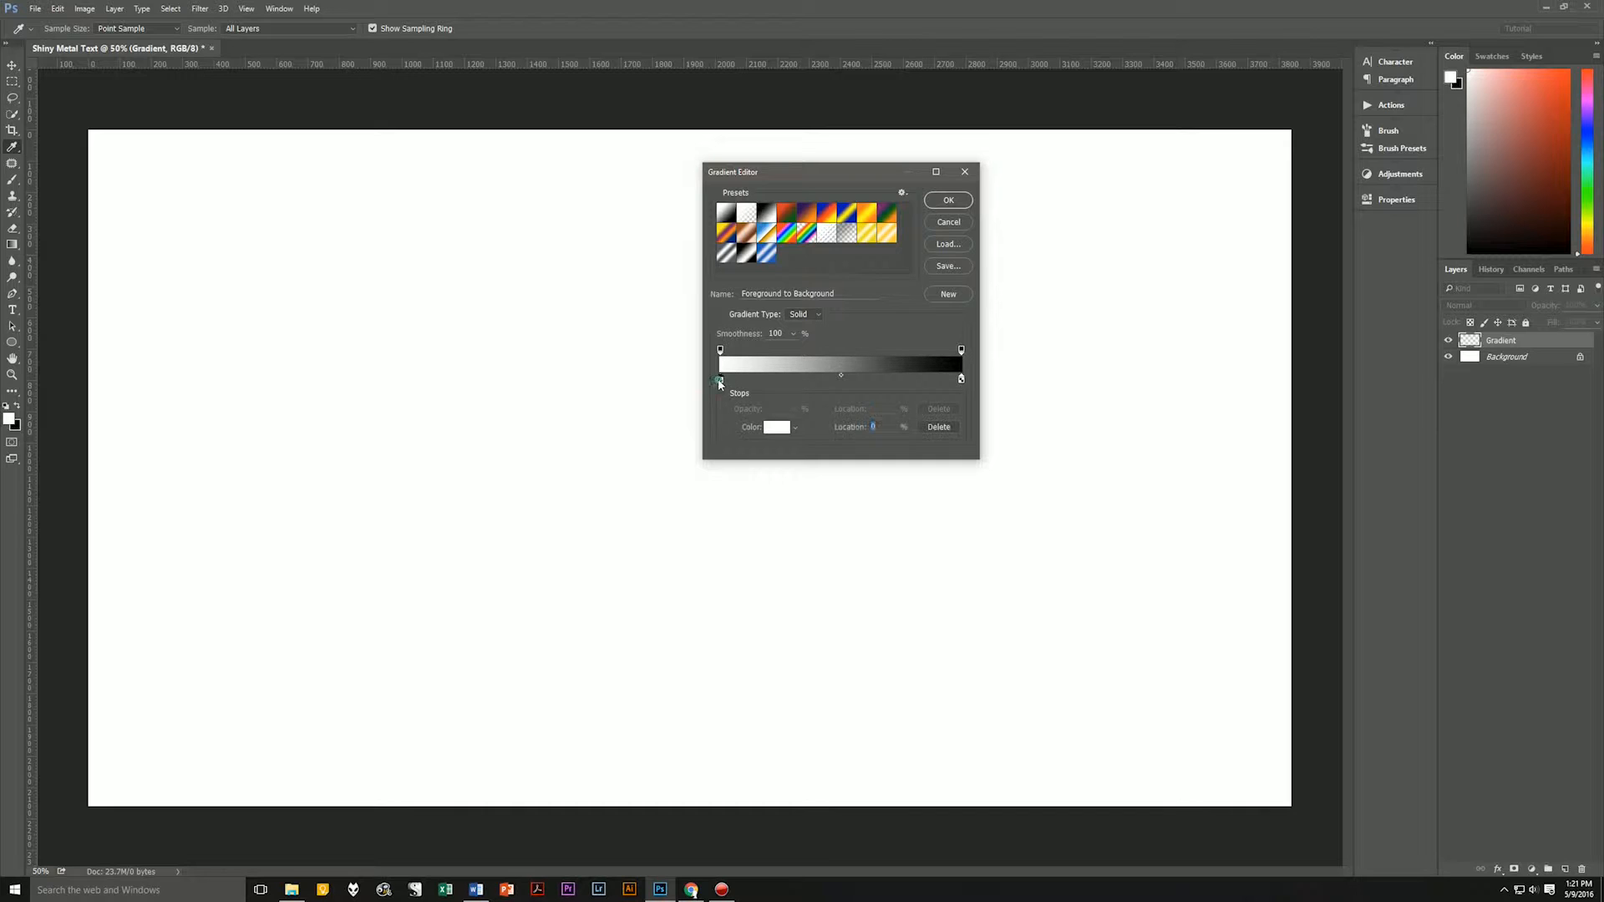
{"action": "left_click", "coordinate": [777, 427]}
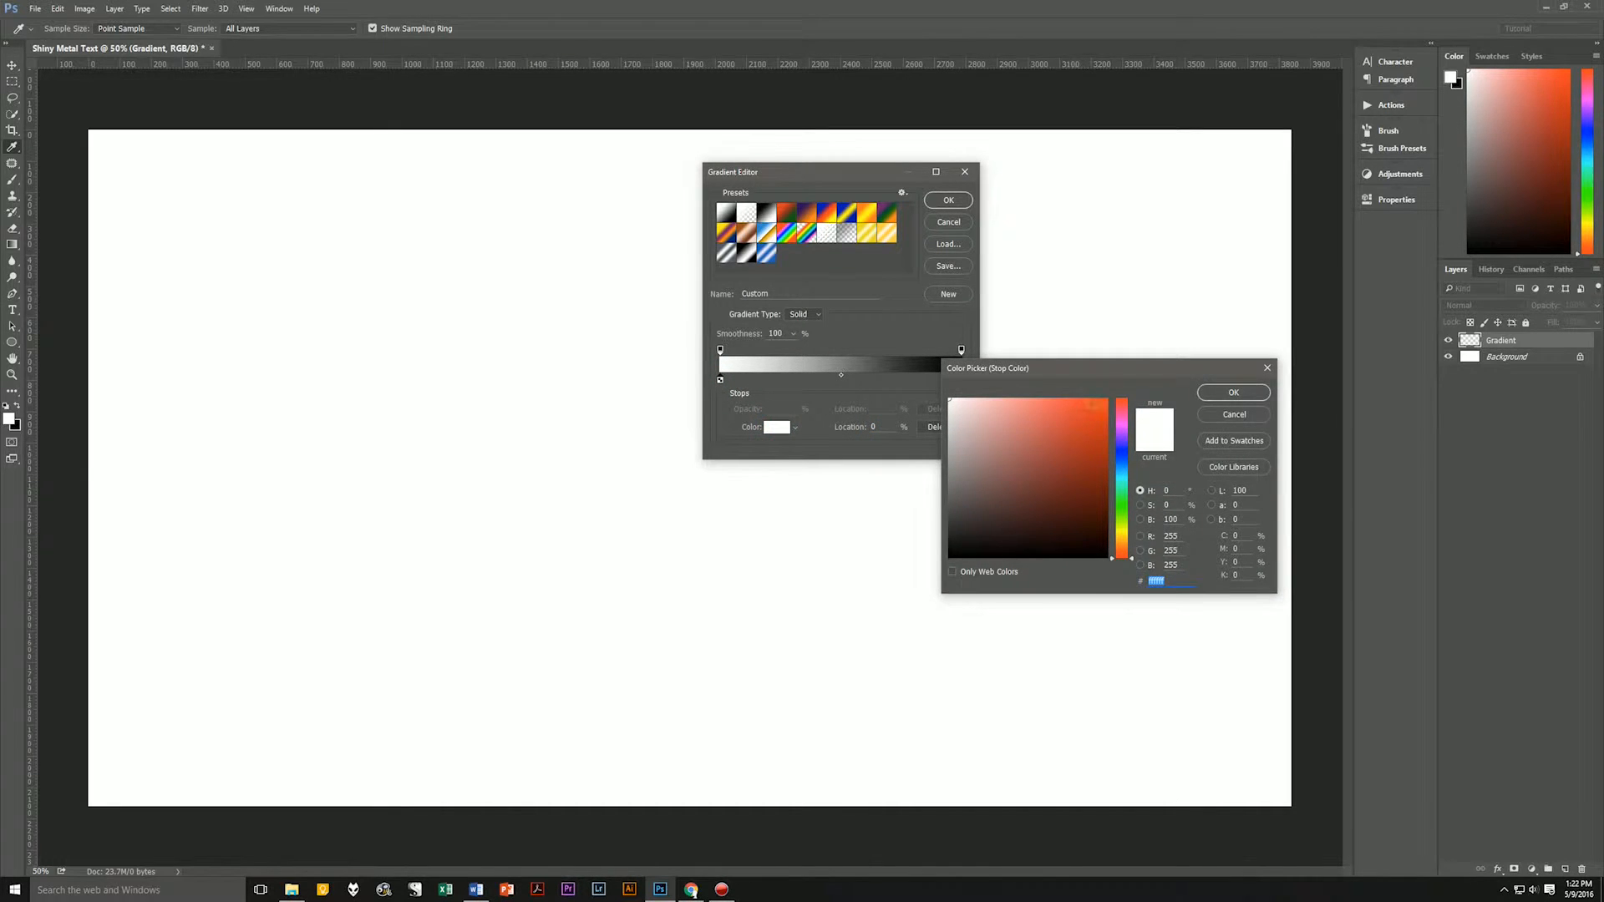
{"action": "left_click", "coordinate": [1234, 414]}
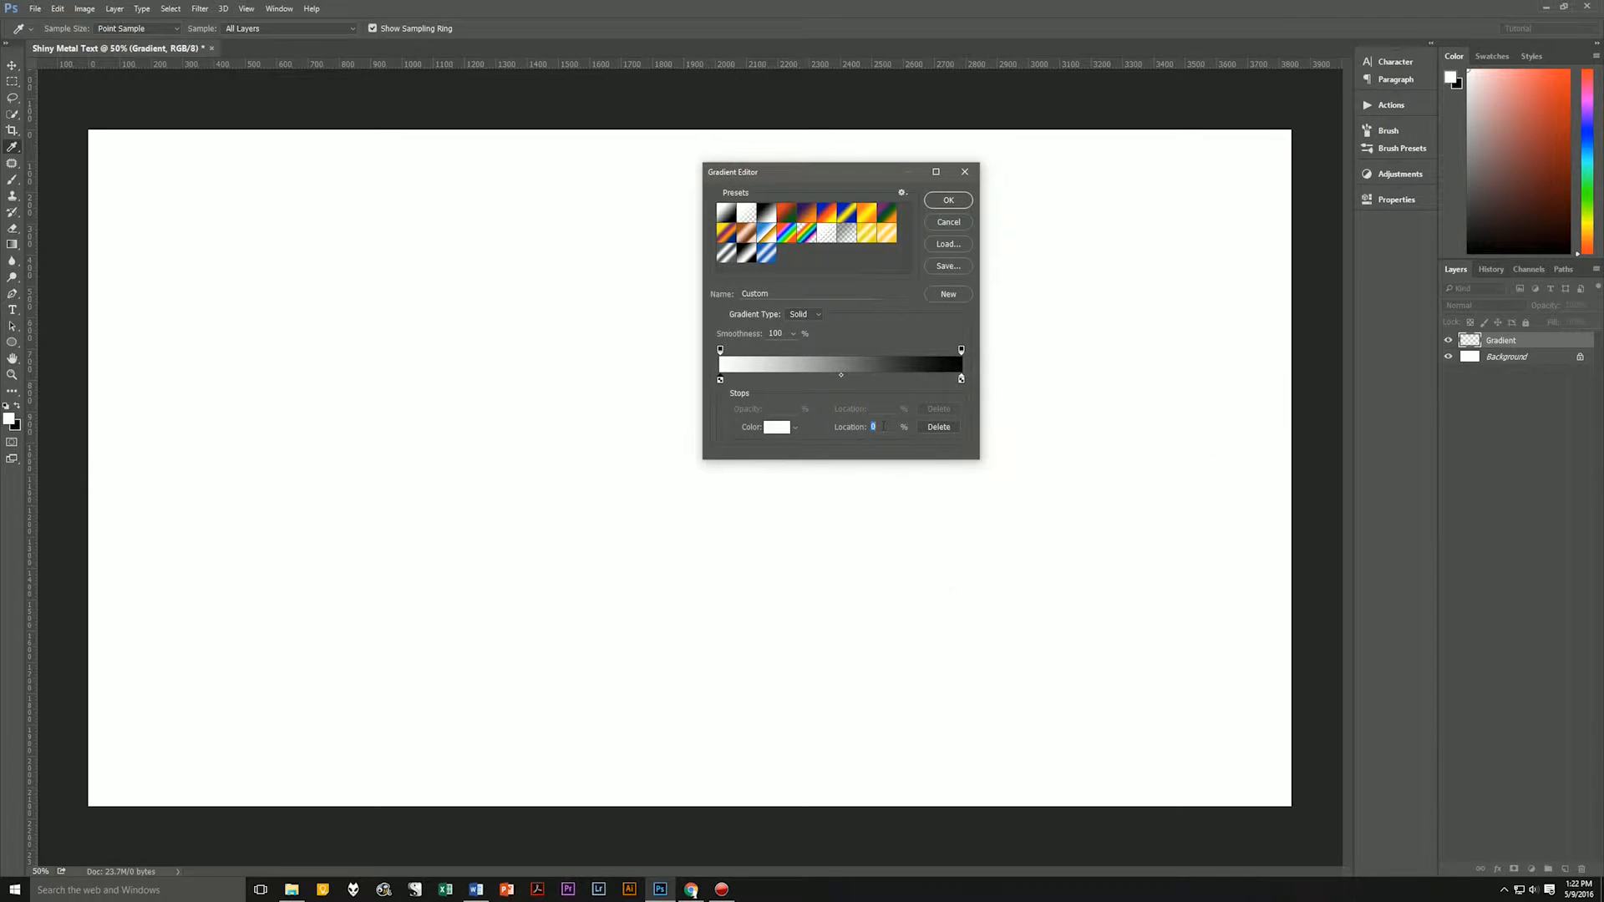
{"action": "left_click", "coordinate": [768, 427]}
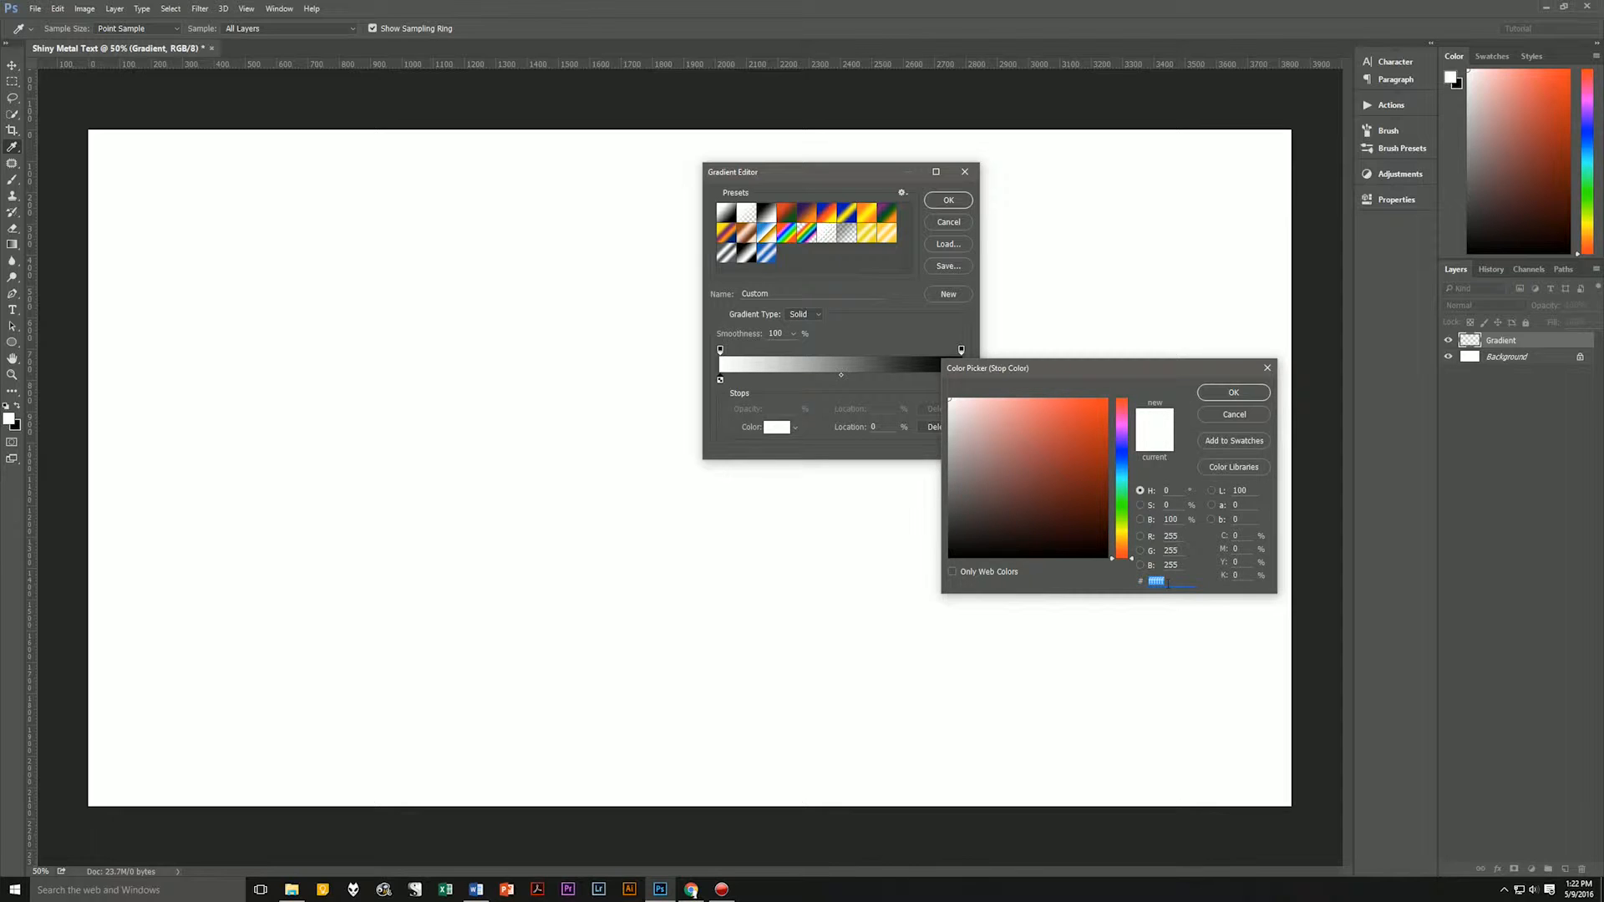
{"action": "type", "text": "d9"}
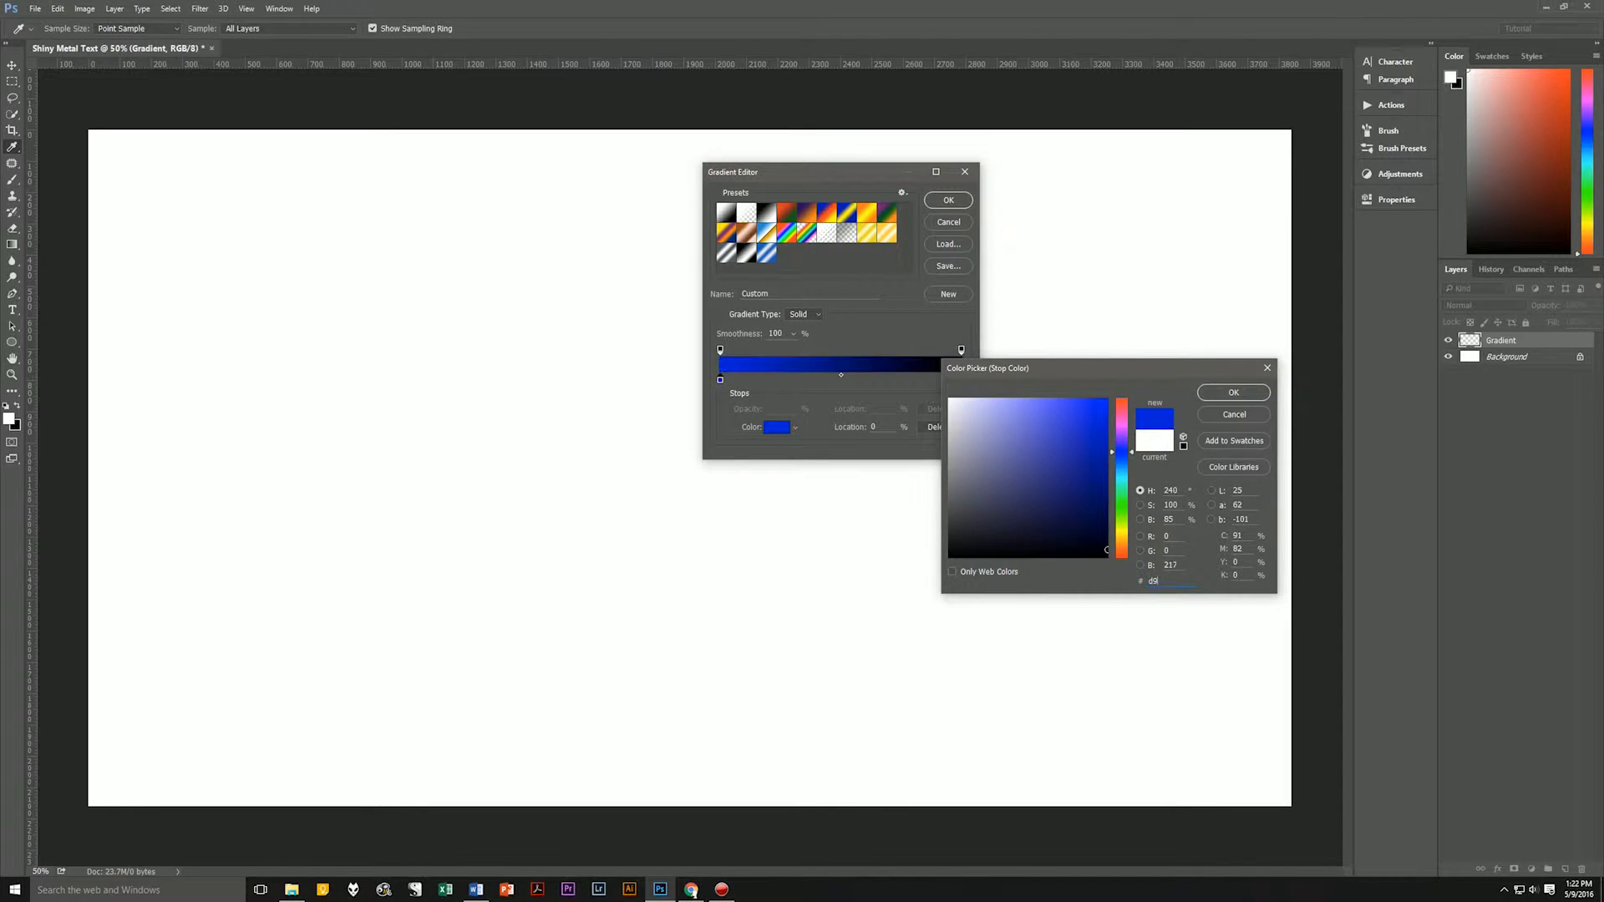
{"action": "type", "text": "d9d9"}
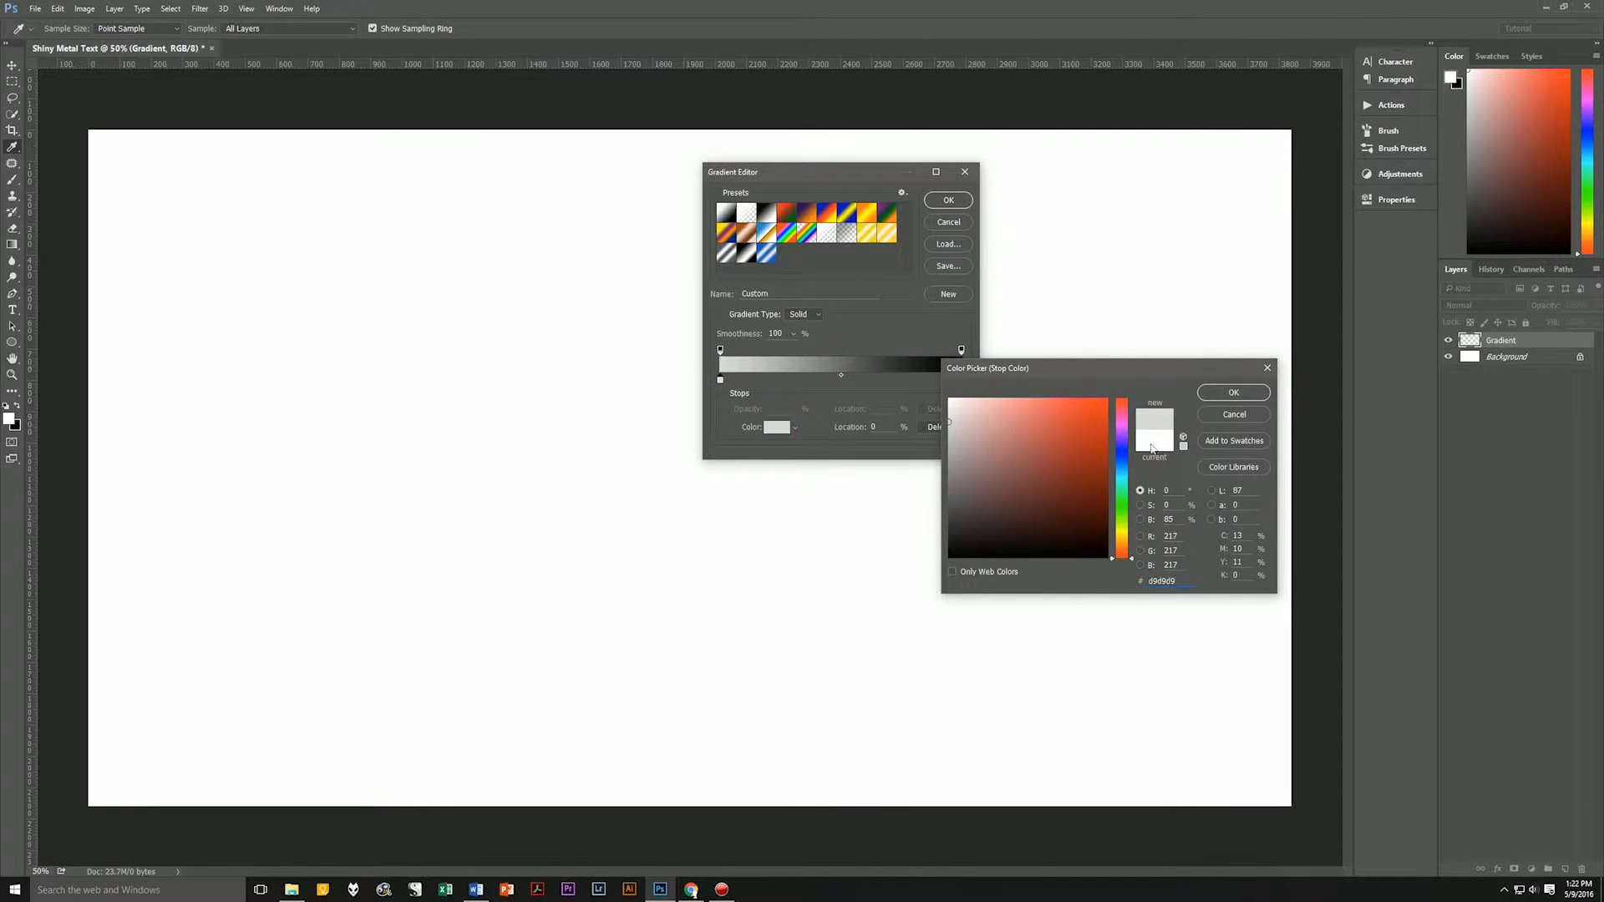
{"action": "left_click", "coordinate": [1234, 393]}
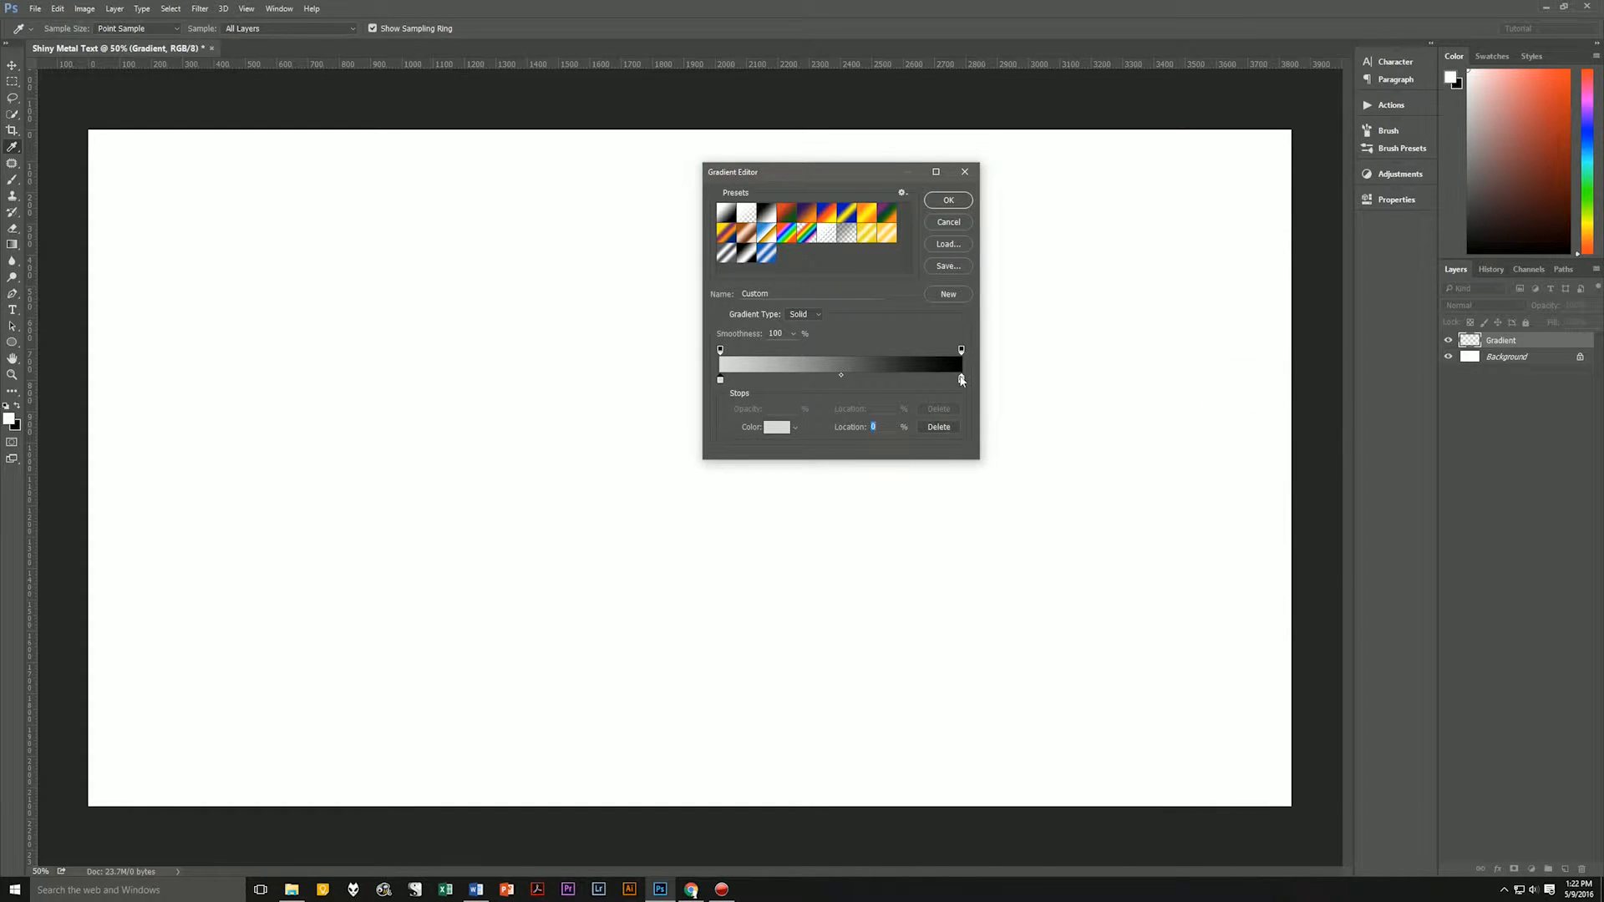
Set the gradient's ending color stop to d9d9d9.
{"action": "left_click", "coordinate": [961, 380]}
{"action": "double_click", "coordinate": [961, 380]}
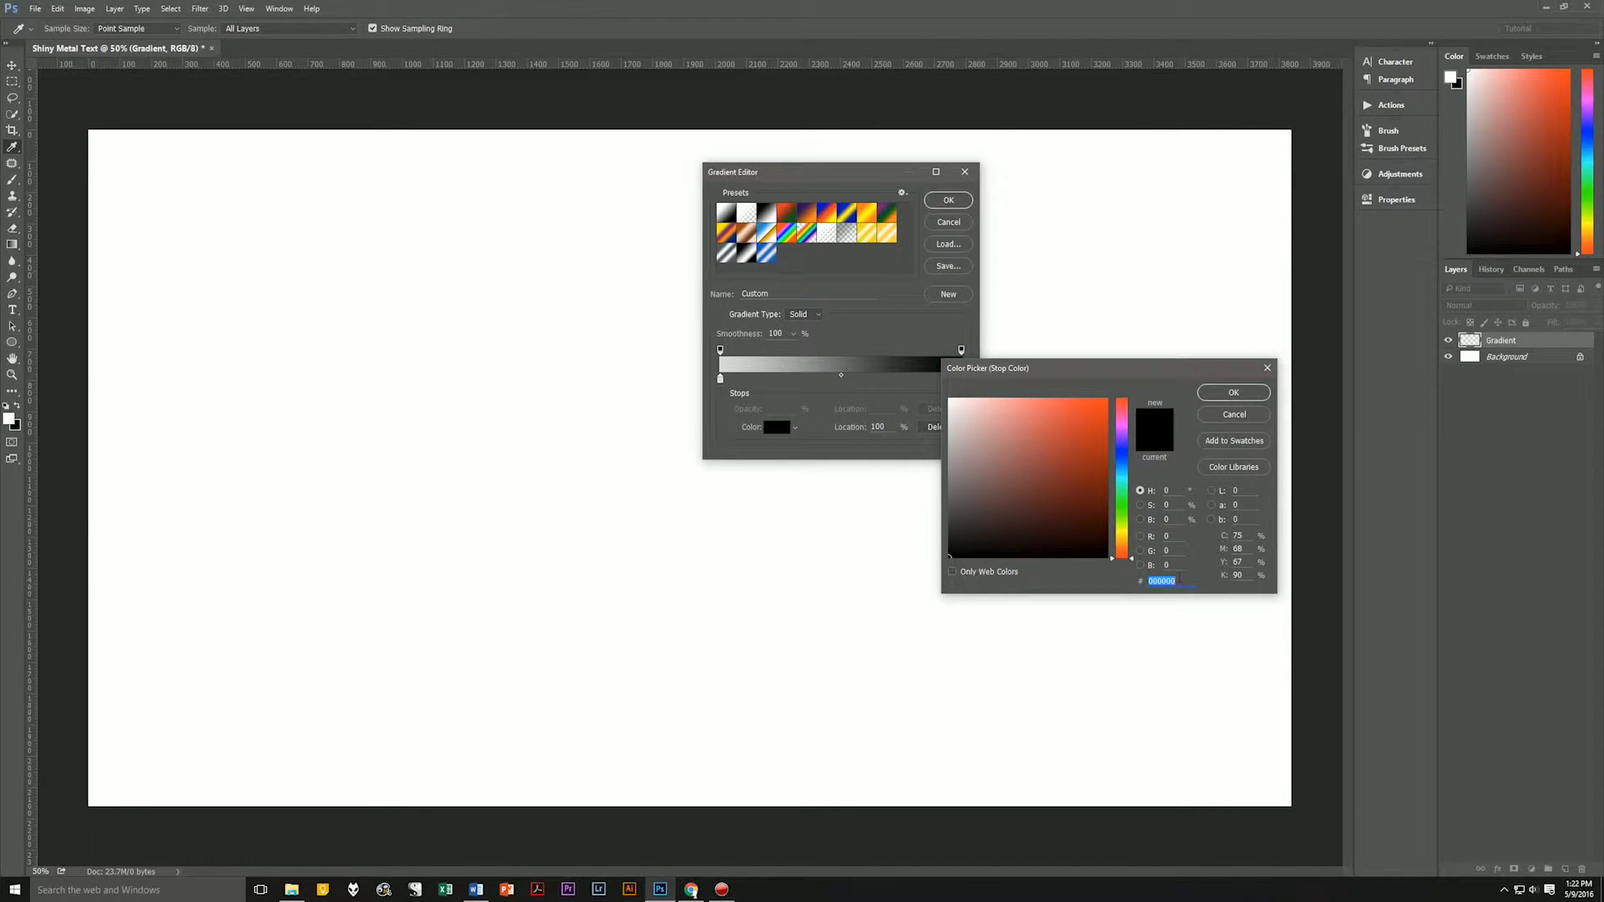
{"action": "type", "text": "d9d9d9"}
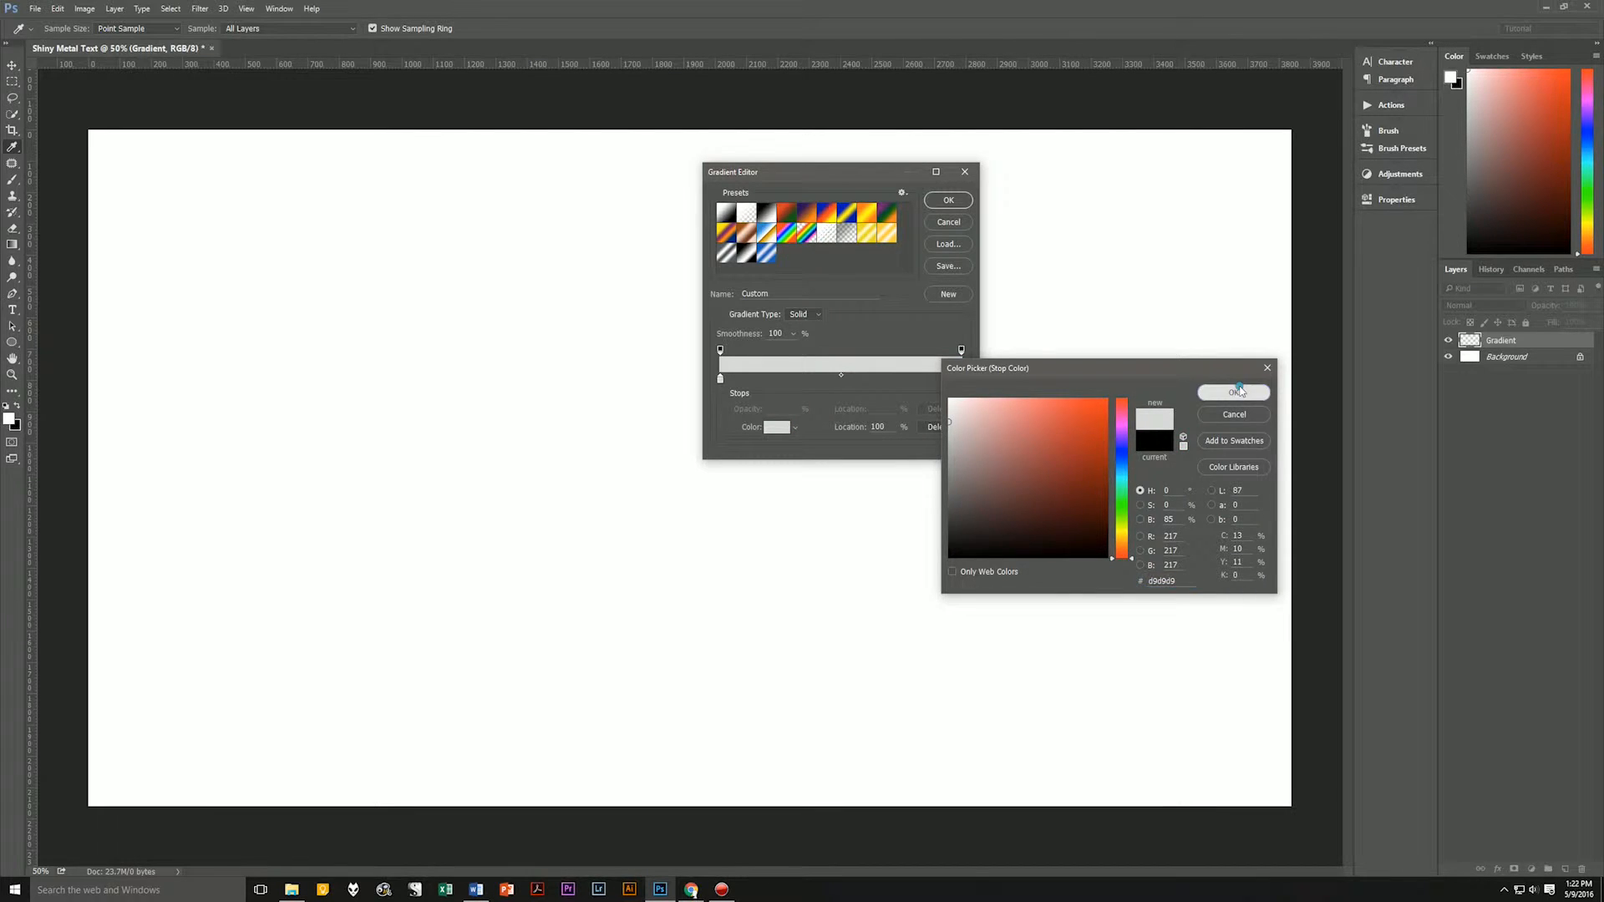
{"action": "left_click", "coordinate": [1232, 392]}
Add a middle color stop at 50% location, color it 232323, and accept the edited gradient.
{"action": "left_click", "coordinate": [841, 380]}
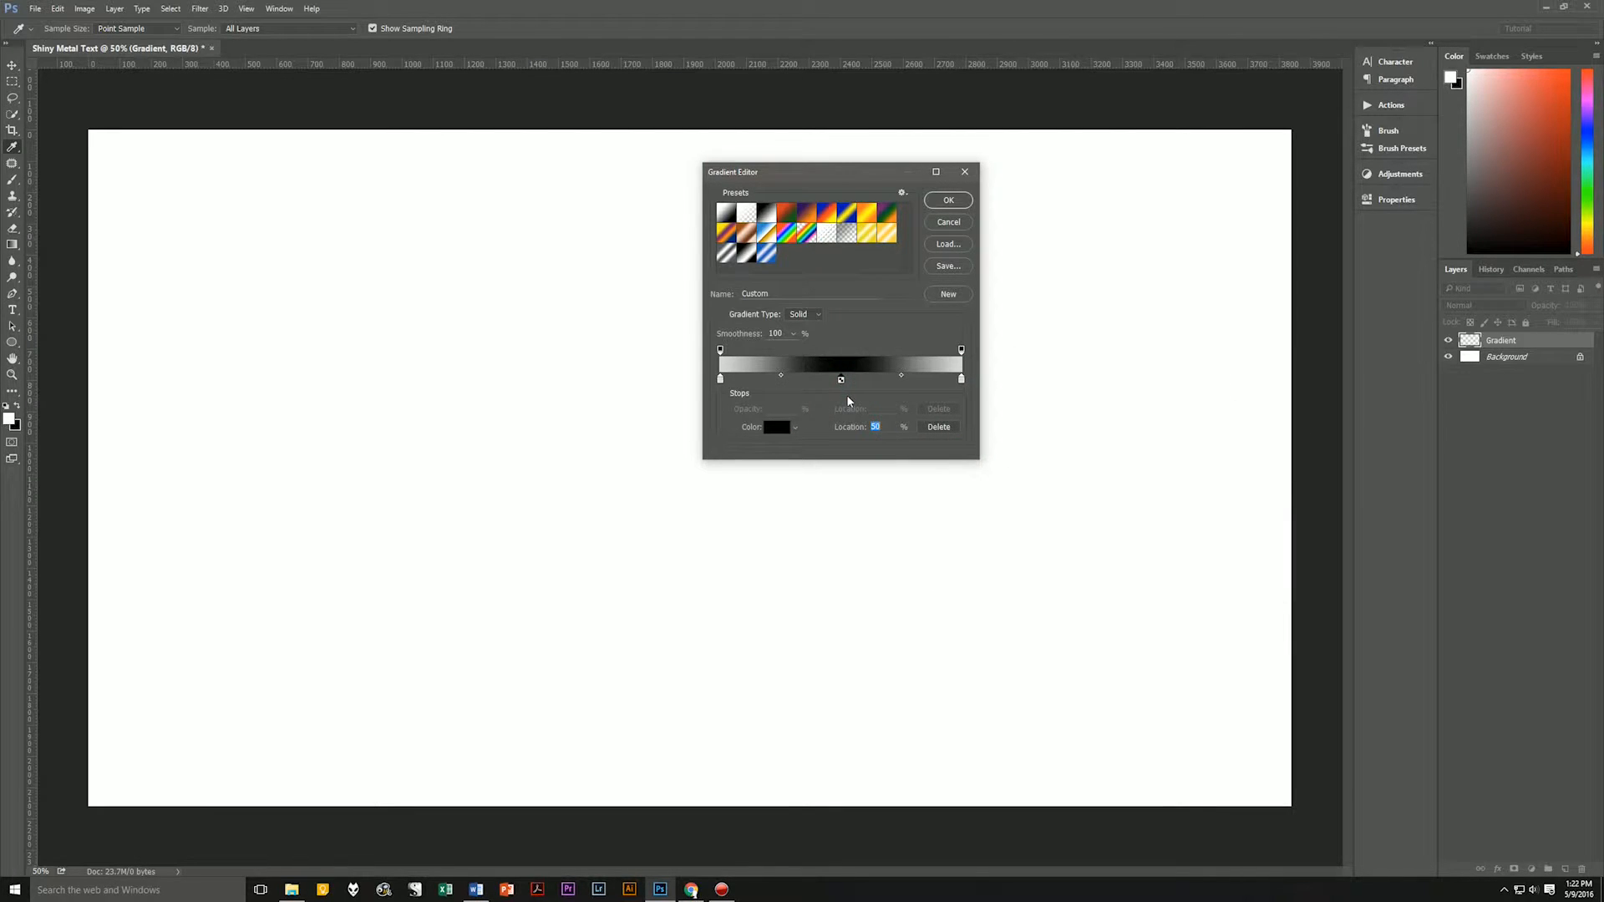
{"action": "left_click", "coordinate": [776, 427]}
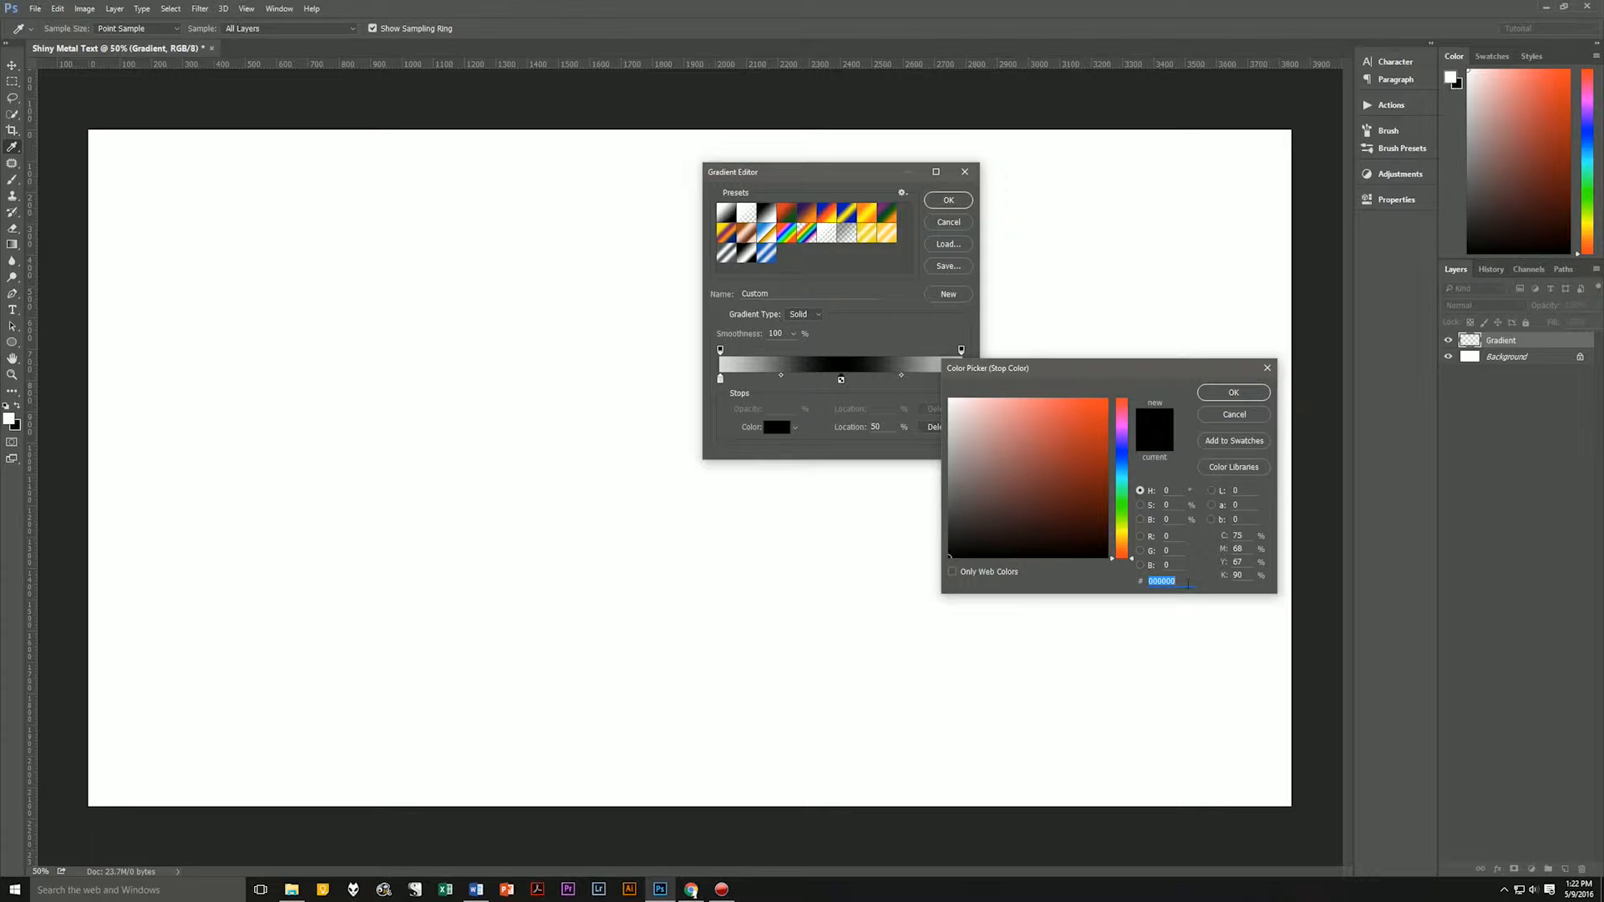
{"action": "type", "text": "232323"}
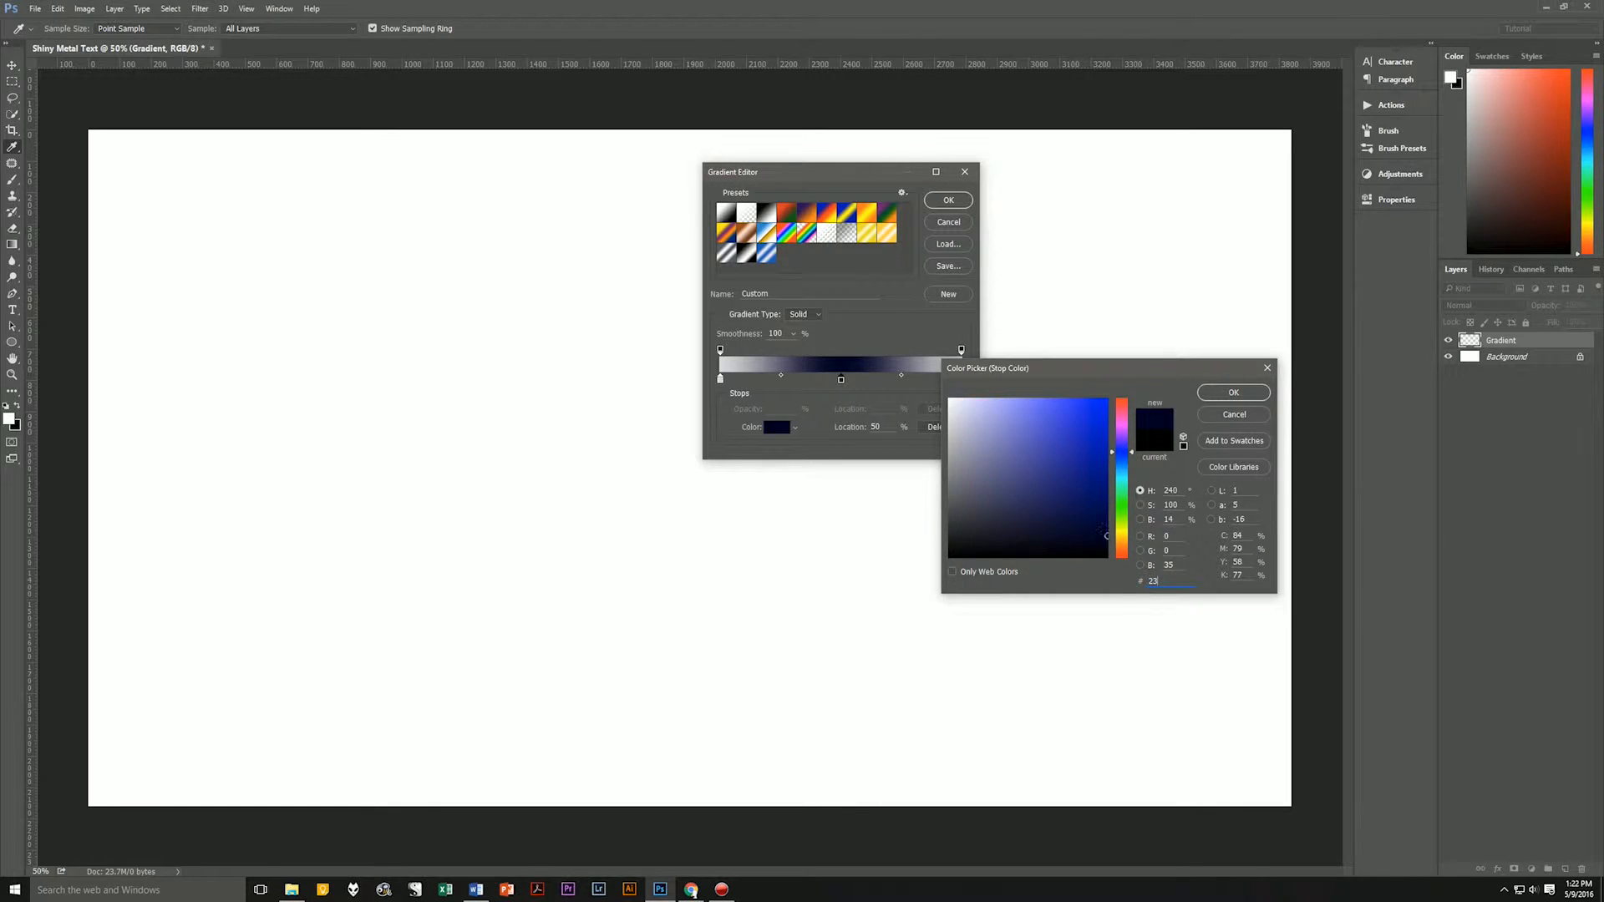
{"action": "left_click", "coordinate": [1229, 393]}
{"action": "left_click", "coordinate": [949, 199]}
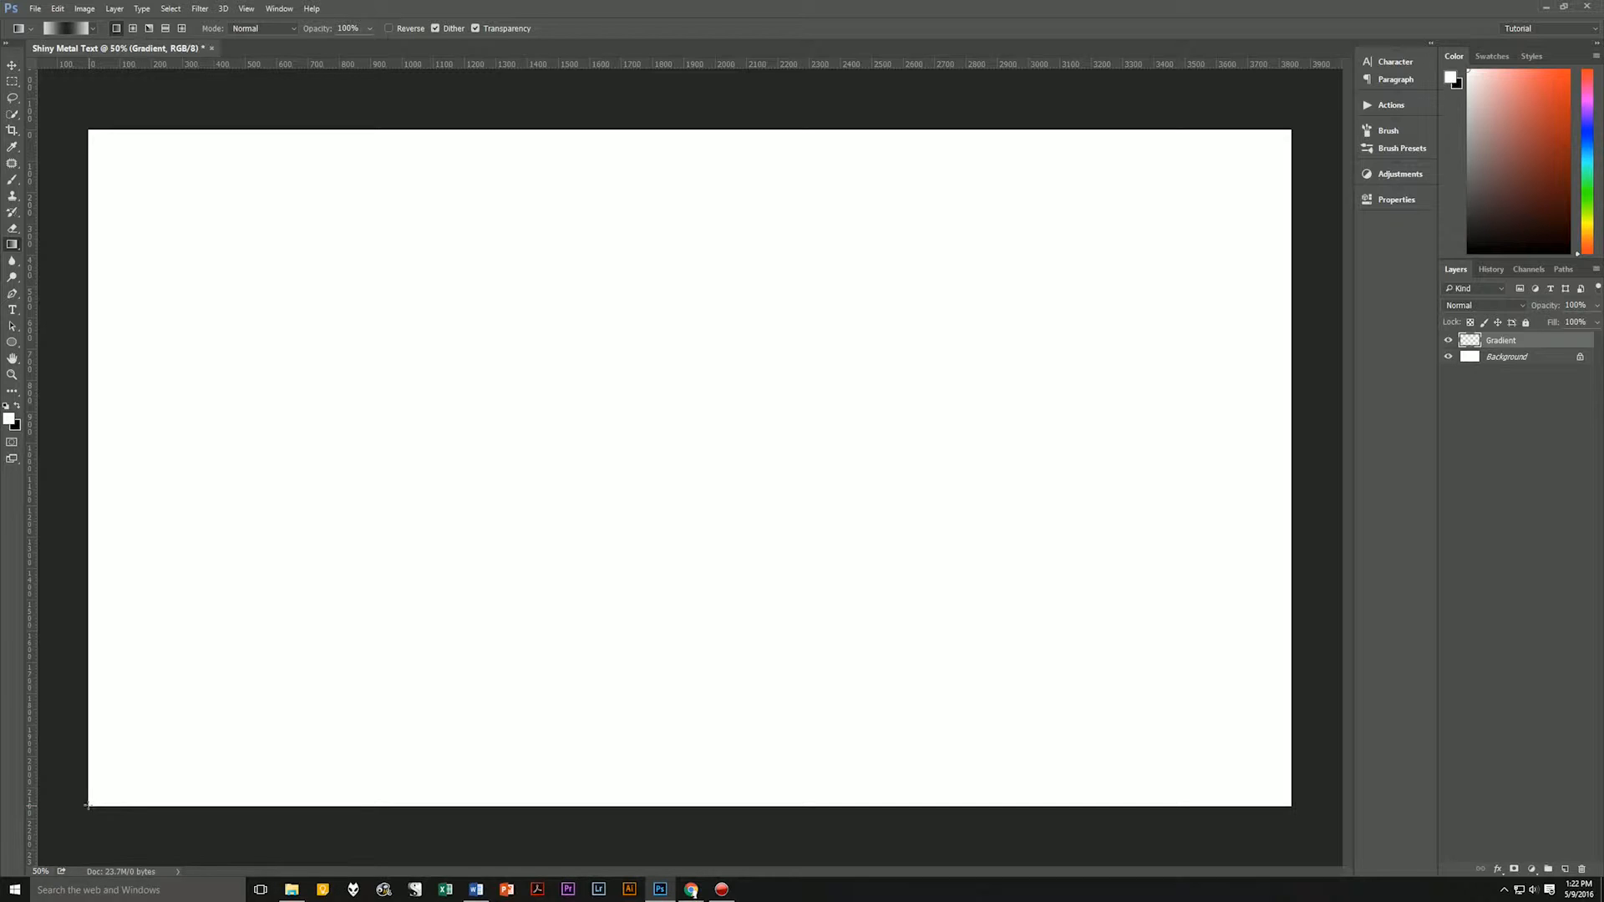
Draw the gradient diagonally from the canvas's lower-left corner to its upper-right corner, and delete the Background layer.
{"action": "left_click_drag", "start_coordinate": [88, 805], "coordinate": [1292, 129]}
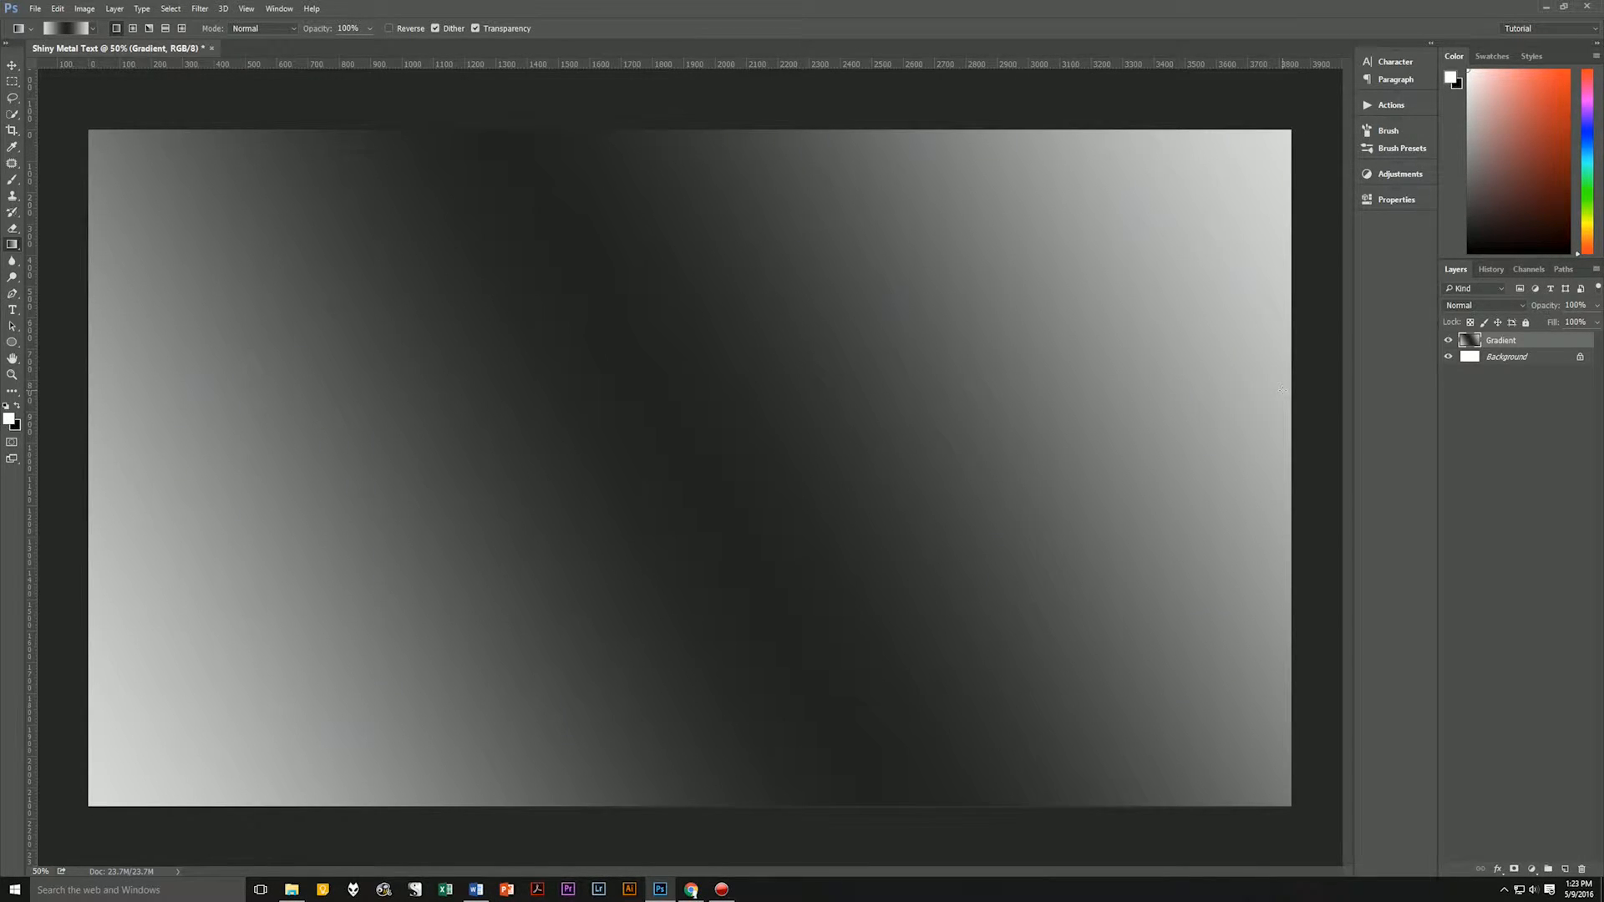
{"action": "left_click", "coordinate": [1527, 358]}
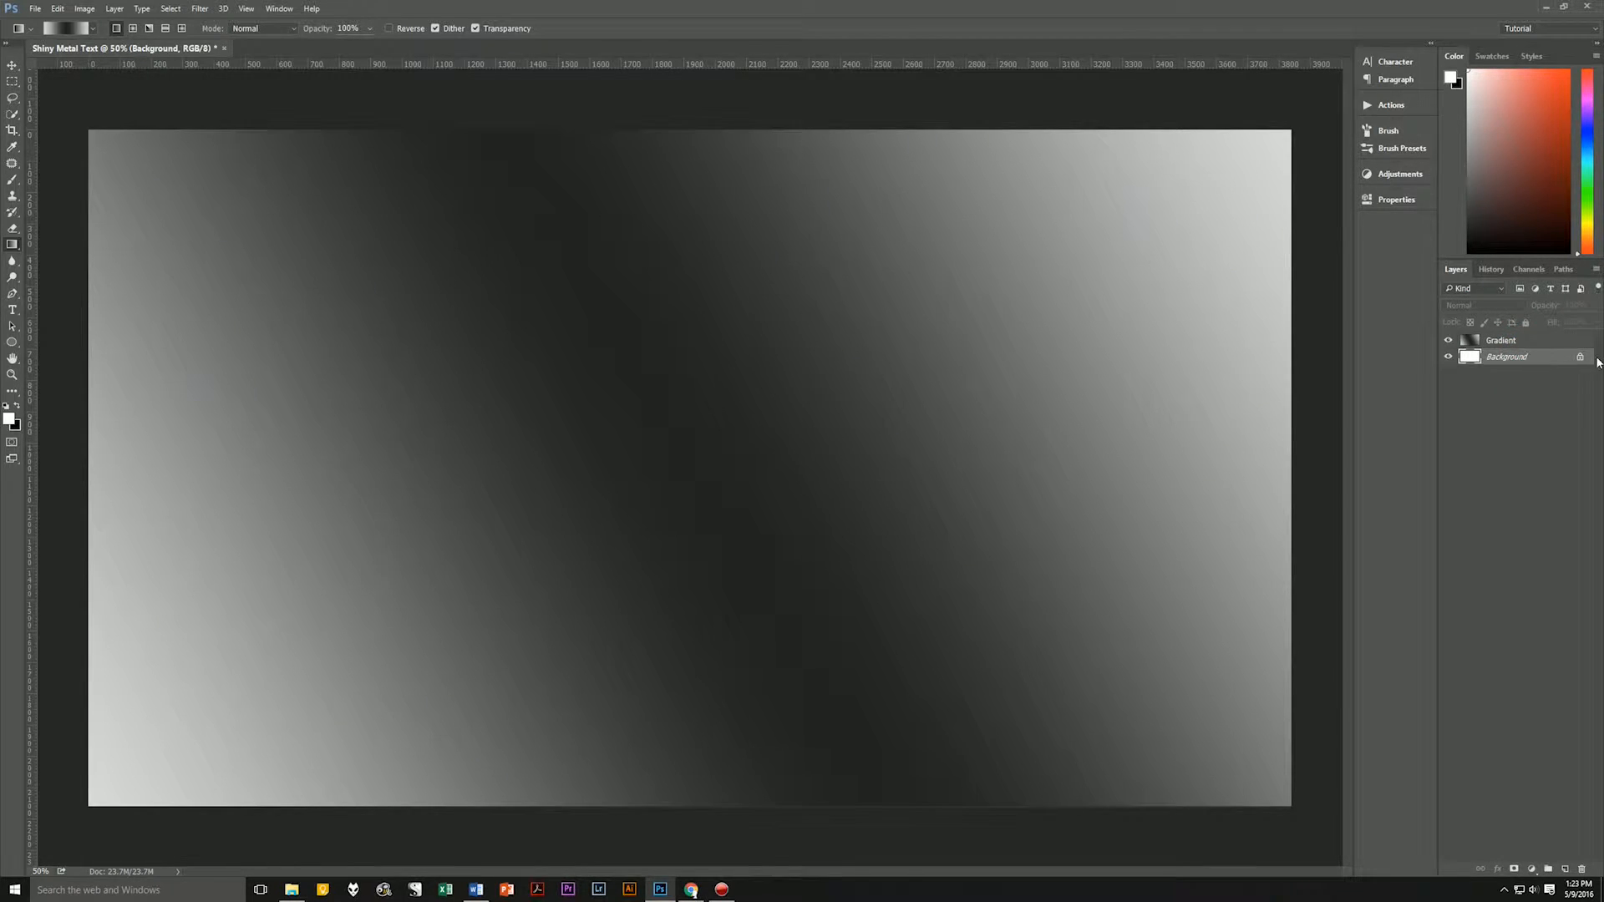
{"action": "left_click_drag", "start_coordinate": [1582, 362], "coordinate": [1580, 869]}
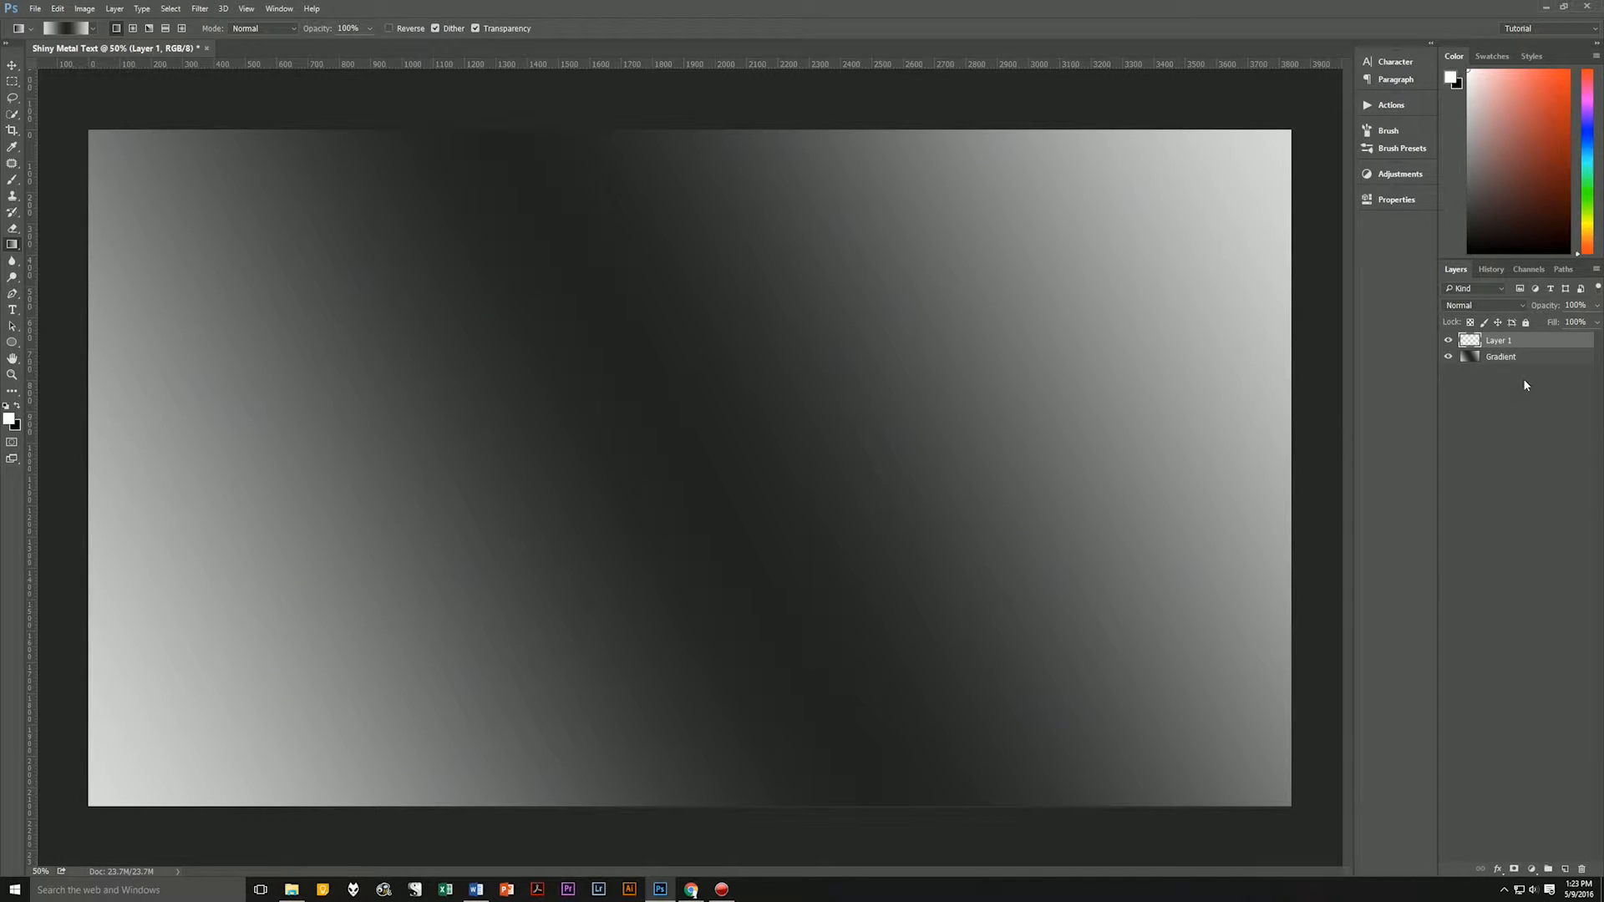
Rename the new empty layer above Gradient as Mesh.
{"action": "double_click", "coordinate": [1496, 341]}
{"action": "type", "text": "Mesh"}
{"action": "key", "text": "Return"}
Fill the Mesh layer with the first black-and-white hexagon mesh pattern in Normal mode at 100% opacity.
{"action": "left_click", "coordinate": [59, 9]}
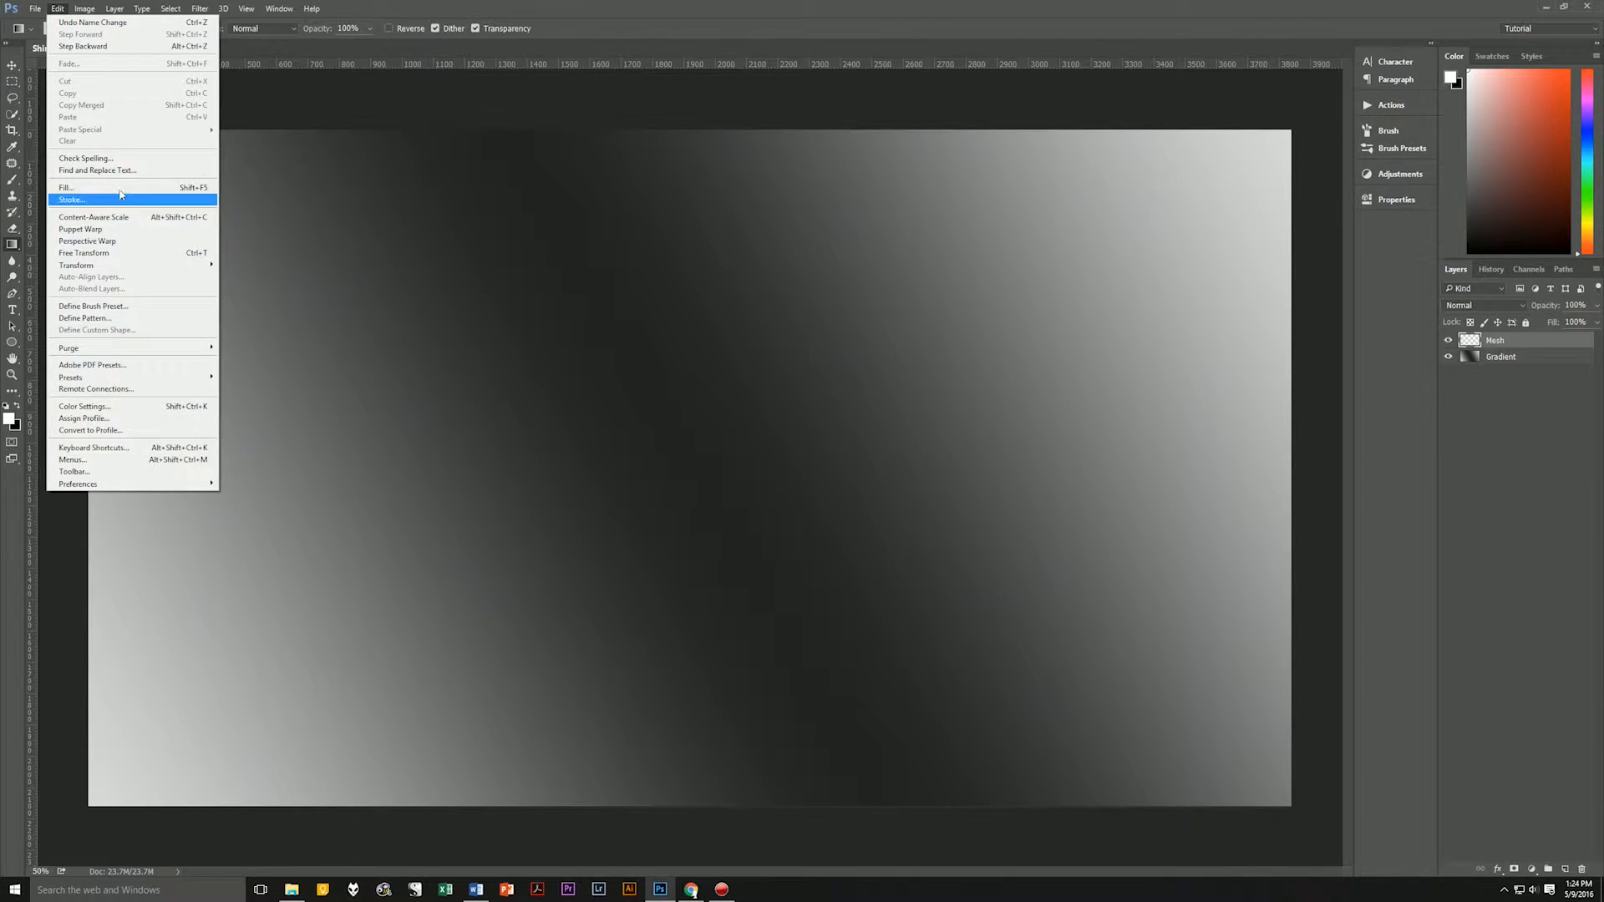
{"action": "left_click", "coordinate": [67, 187]}
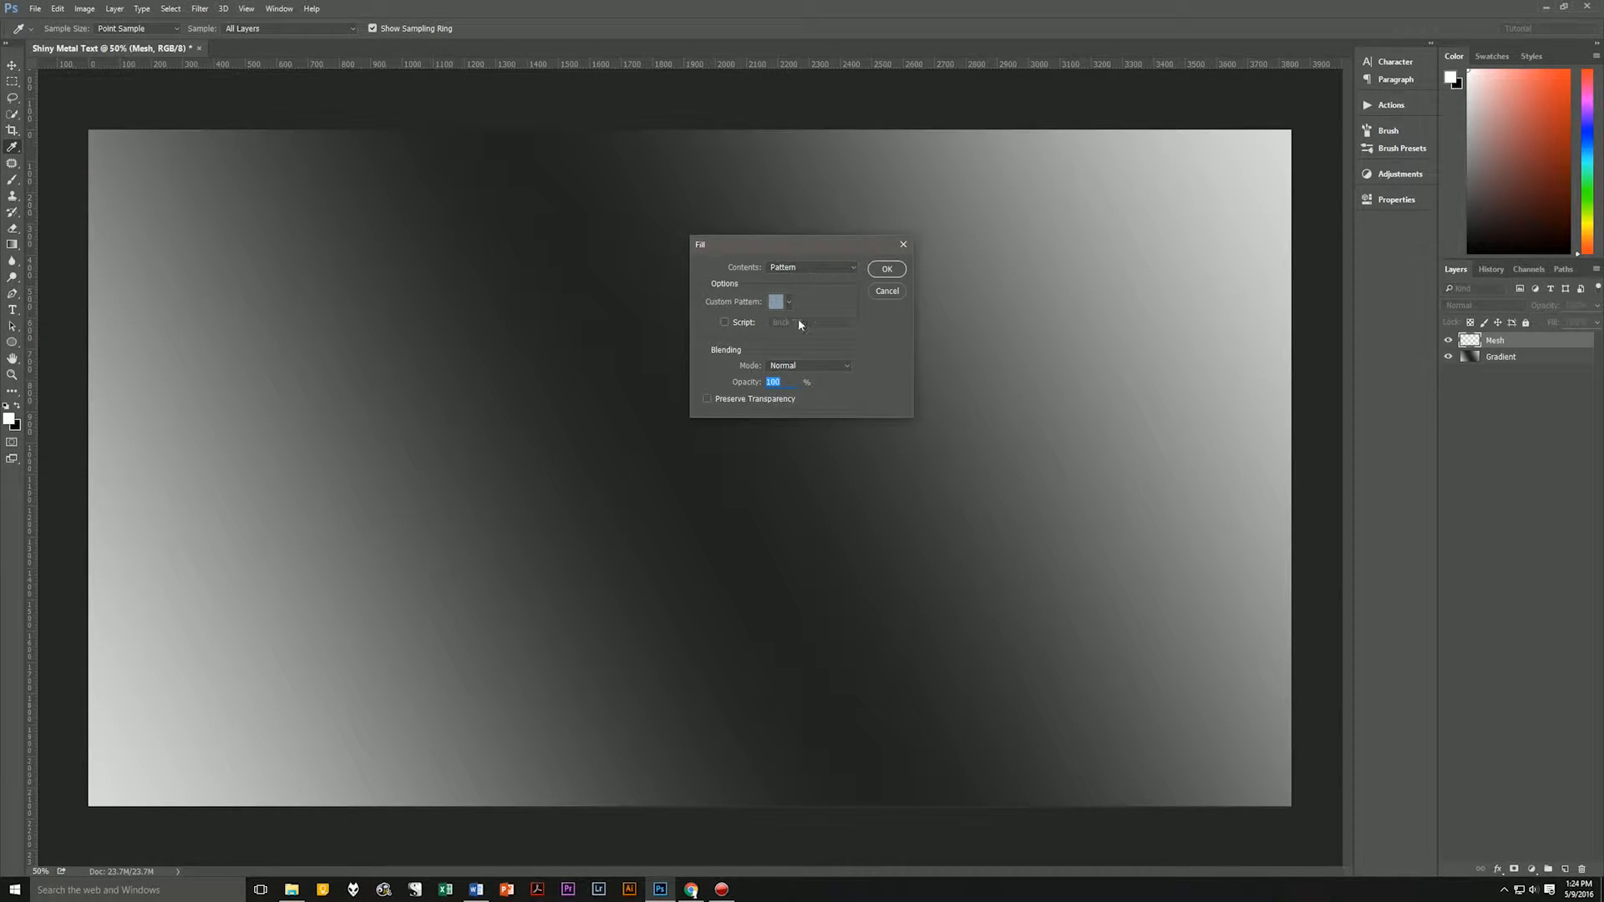
{"action": "left_click", "coordinate": [786, 299]}
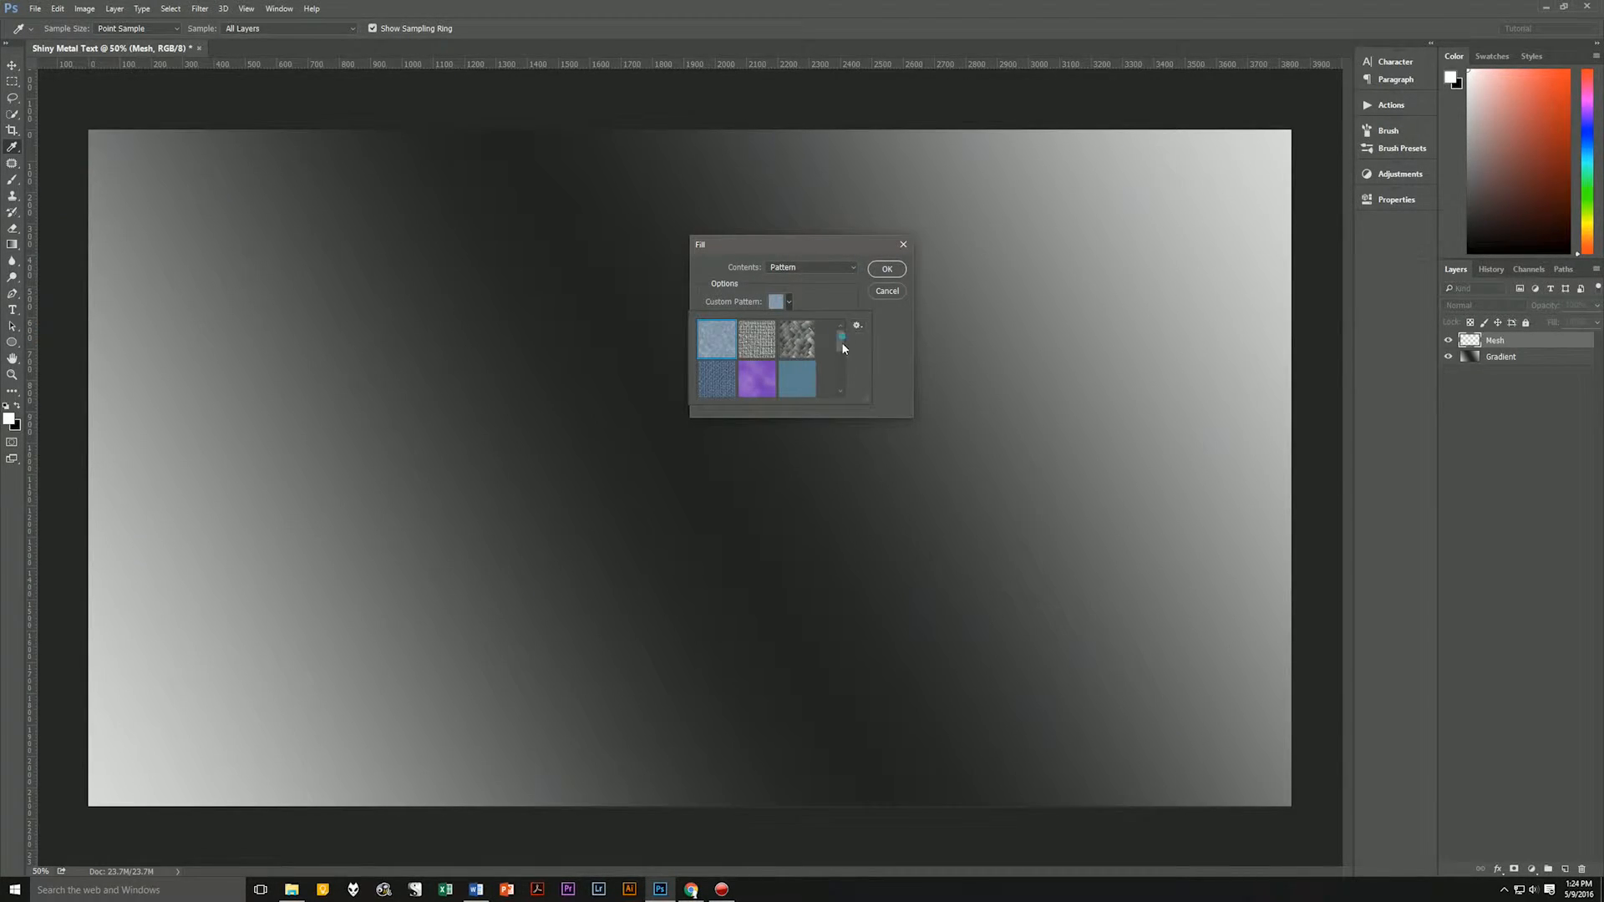
{"action": "left_click_drag", "start_coordinate": [841, 342], "coordinate": [841, 374]}
{"action": "left_click", "coordinate": [798, 342]}
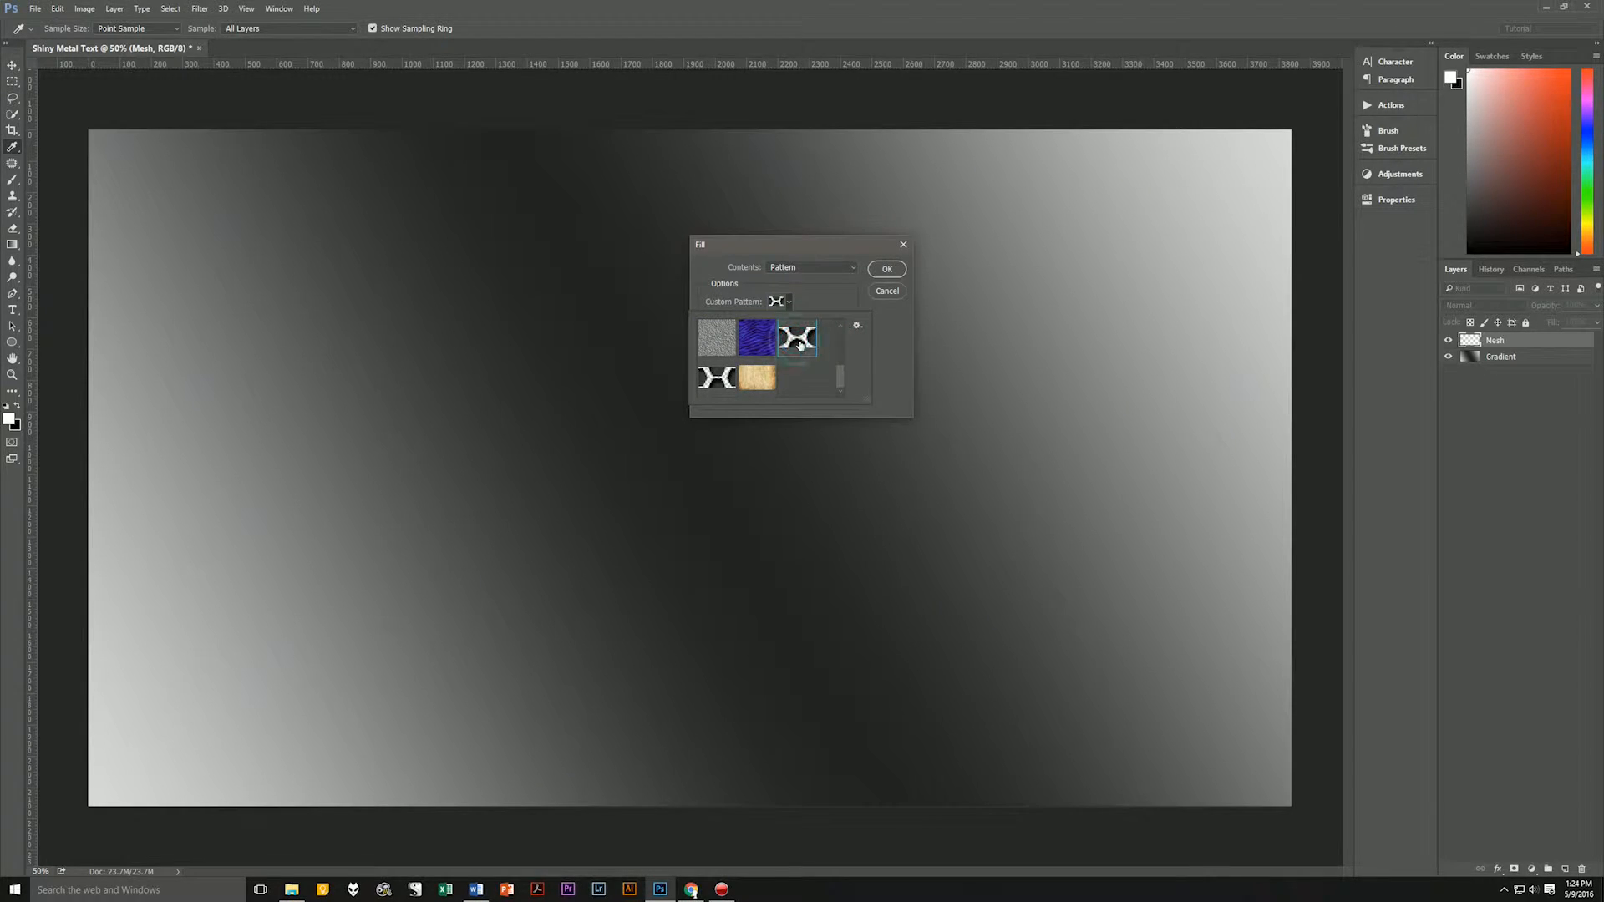
{"action": "left_click", "coordinate": [834, 286]}
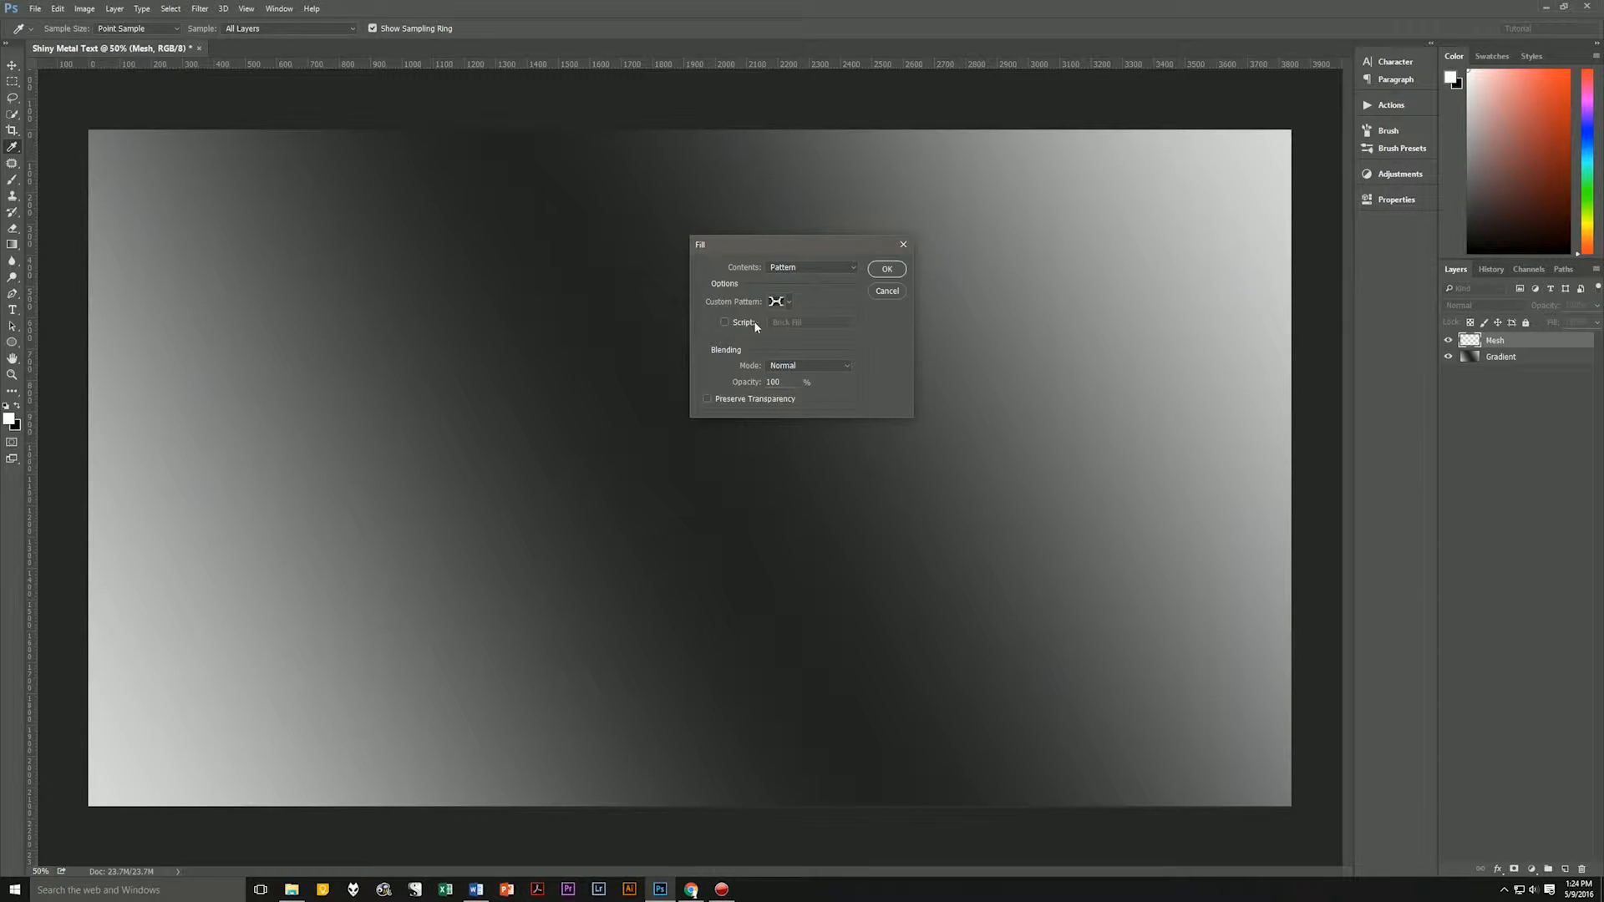
{"action": "left_click", "coordinate": [887, 269]}
{"action": "key", "text": "g"}
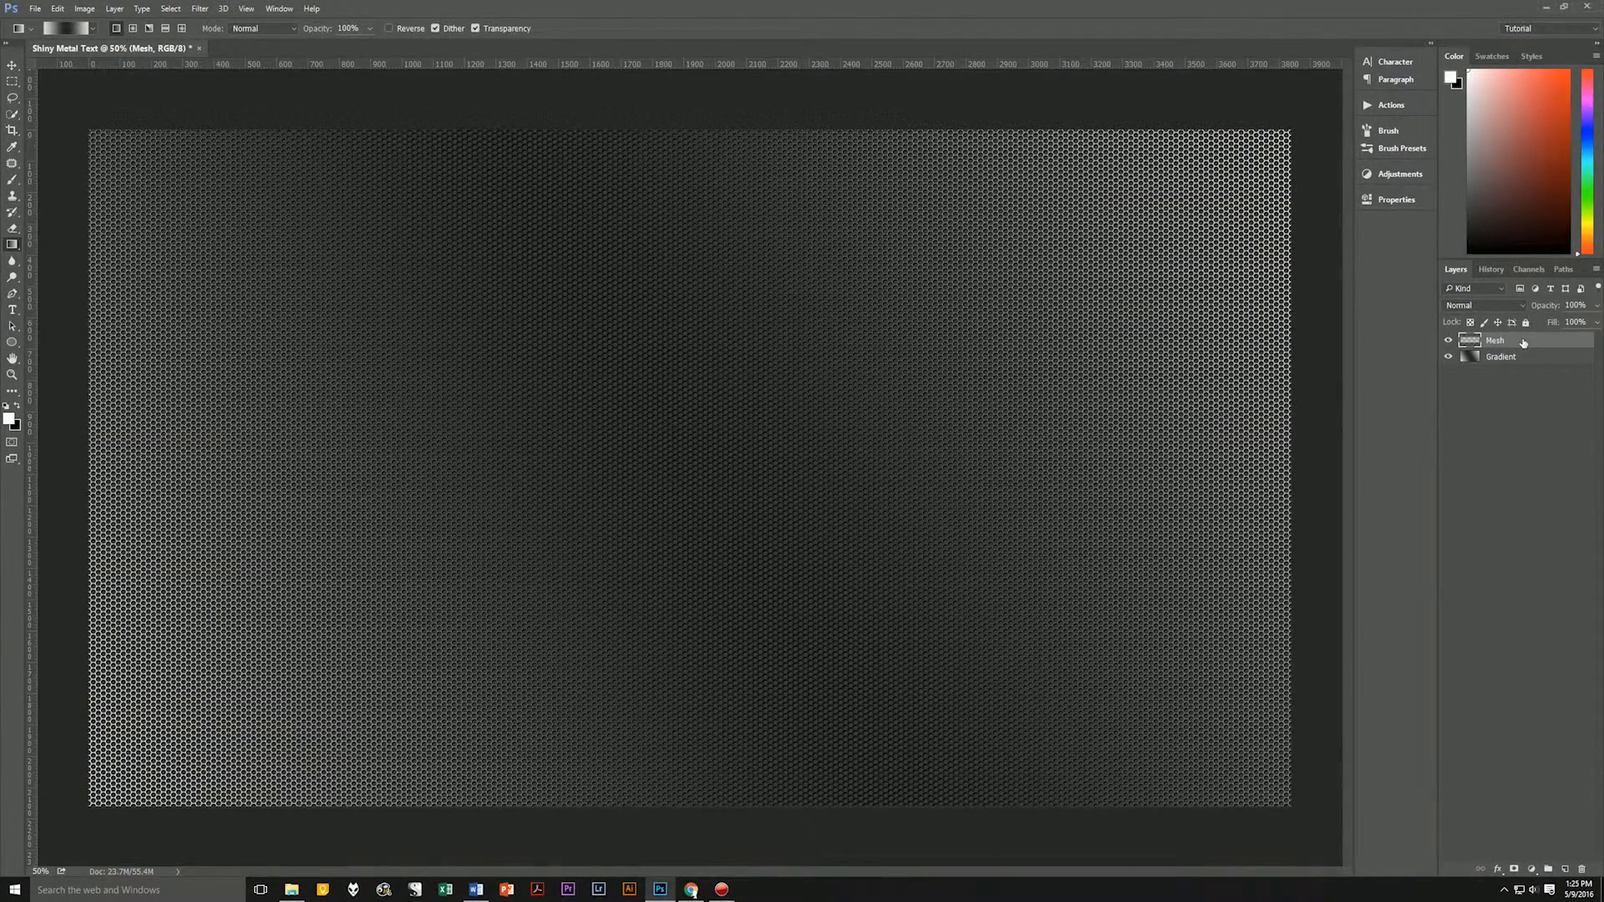
Add a new layer above Mesh and name it Deeper Blacks.
{"action": "key", "text": "ctrl+shift+alt+n"}
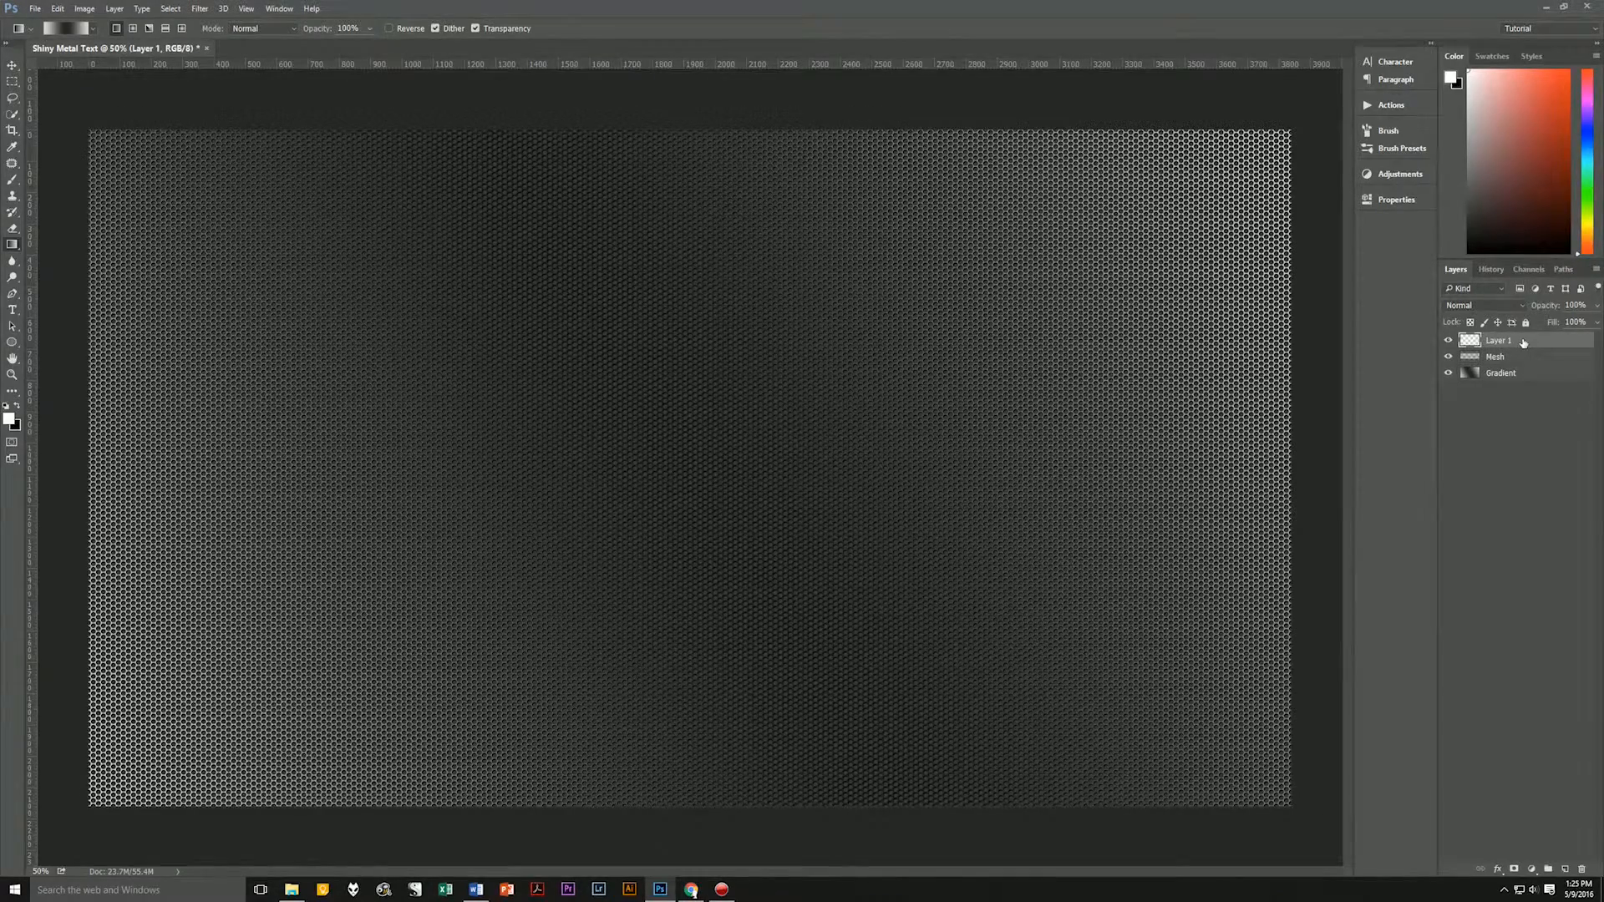
{"action": "double_click", "coordinate": [1504, 340]}
{"action": "type", "text": "Deeper Blacks"}
{"action": "key", "text": "Return"}
Fill the Deeper Blacks layer with black using the default colors, and lower its Fill to 0%.
{"action": "key", "text": "d"}
{"action": "key", "text": "alt+BackSpace"}
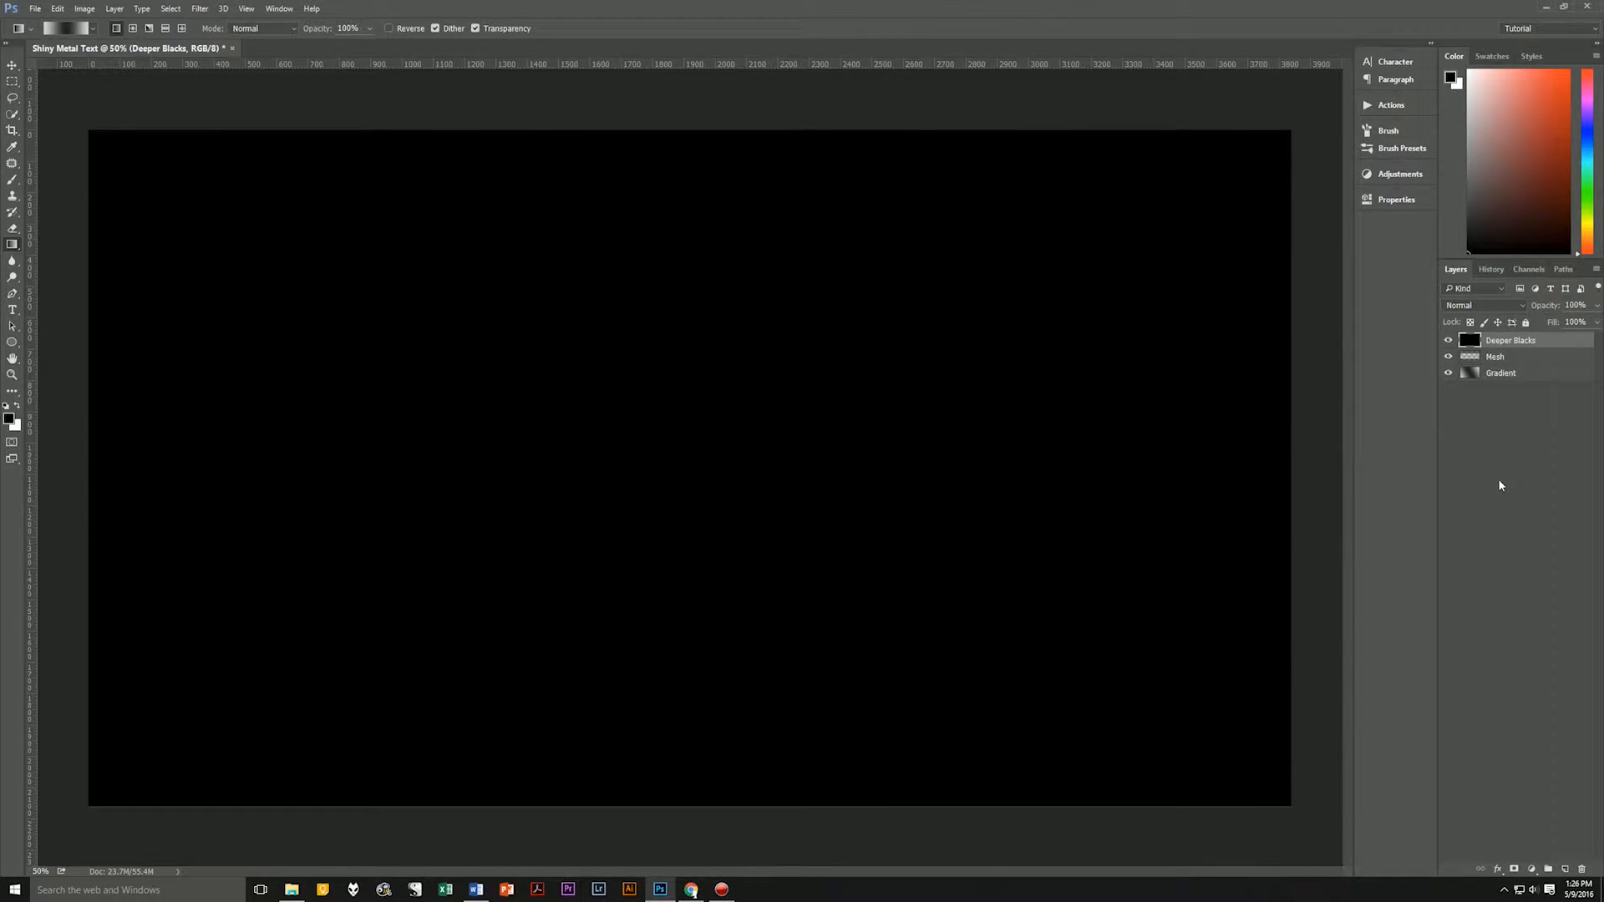
{"action": "left_click", "coordinate": [1596, 323]}
{"action": "left_click_drag", "start_coordinate": [1593, 337], "coordinate": [1530, 339]}
{"action": "left_click", "coordinate": [1516, 464]}
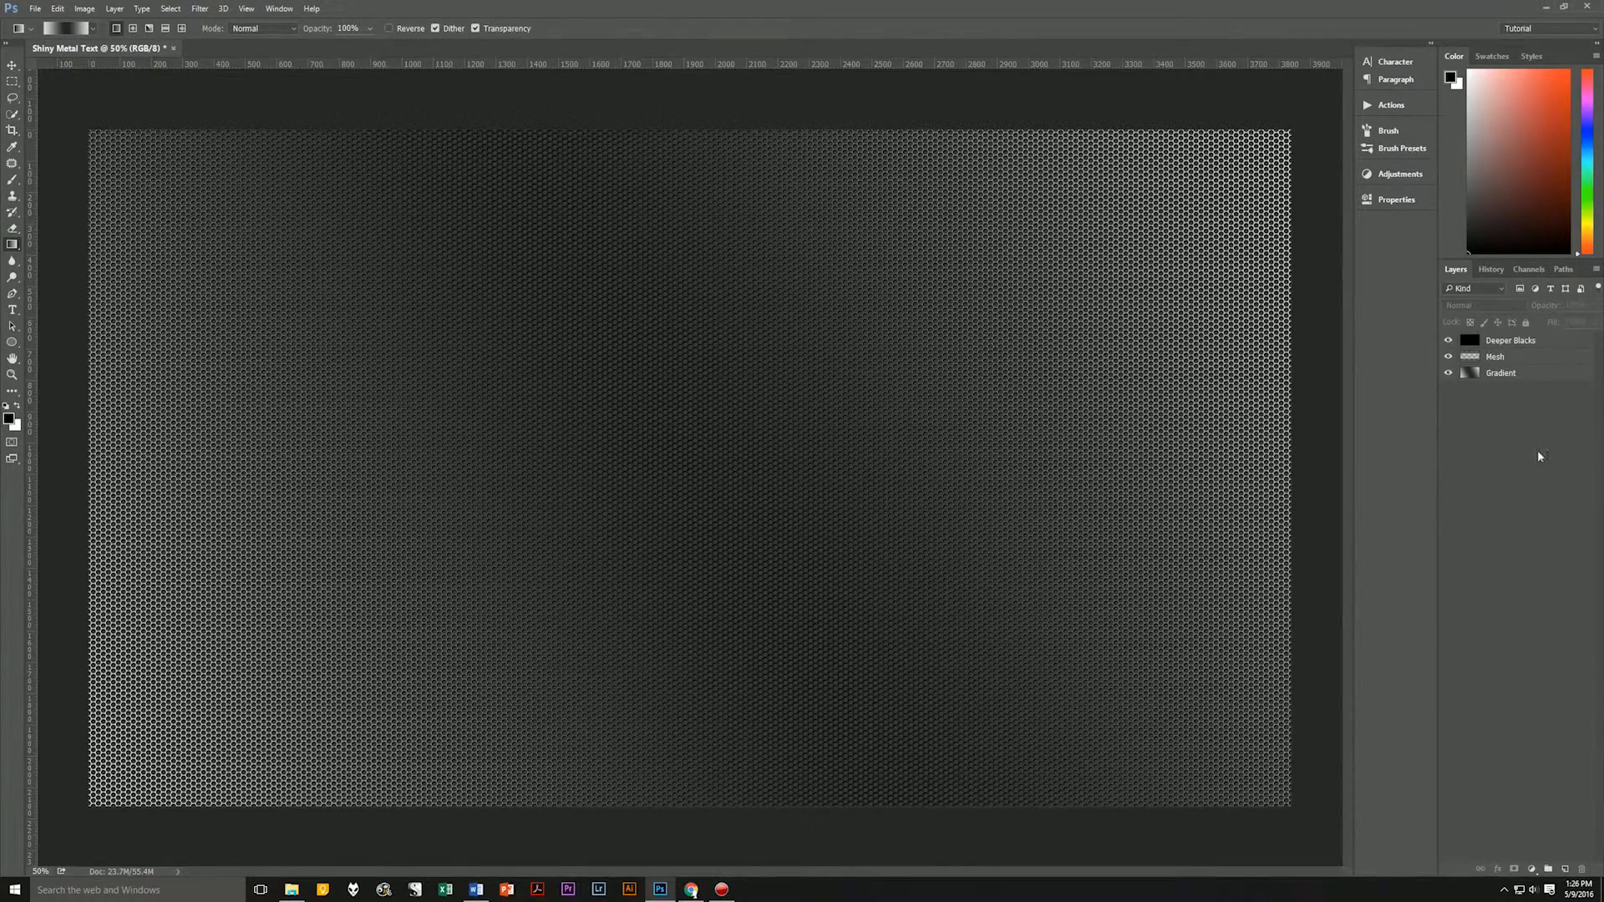
Add an Inner Shadow to the Deeper Blacks layer with global light off, distance 0 px, choke 15% and size 50 px.
{"action": "left_click", "coordinate": [1528, 347]}
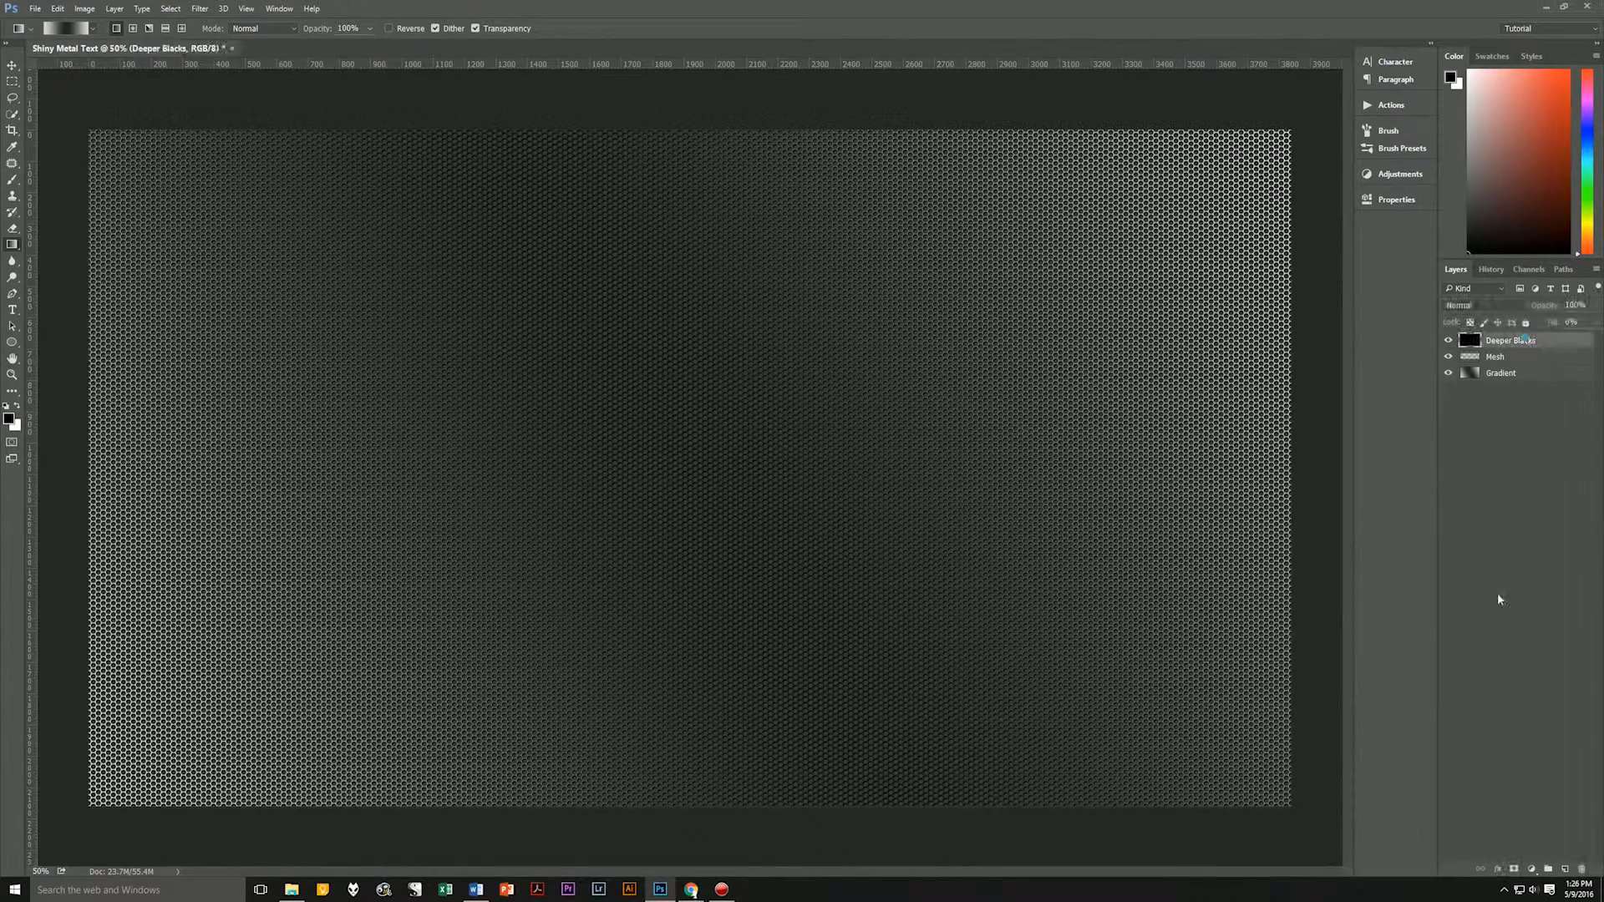
{"action": "left_click", "coordinate": [1496, 869]}
{"action": "left_click", "coordinate": [1528, 763]}
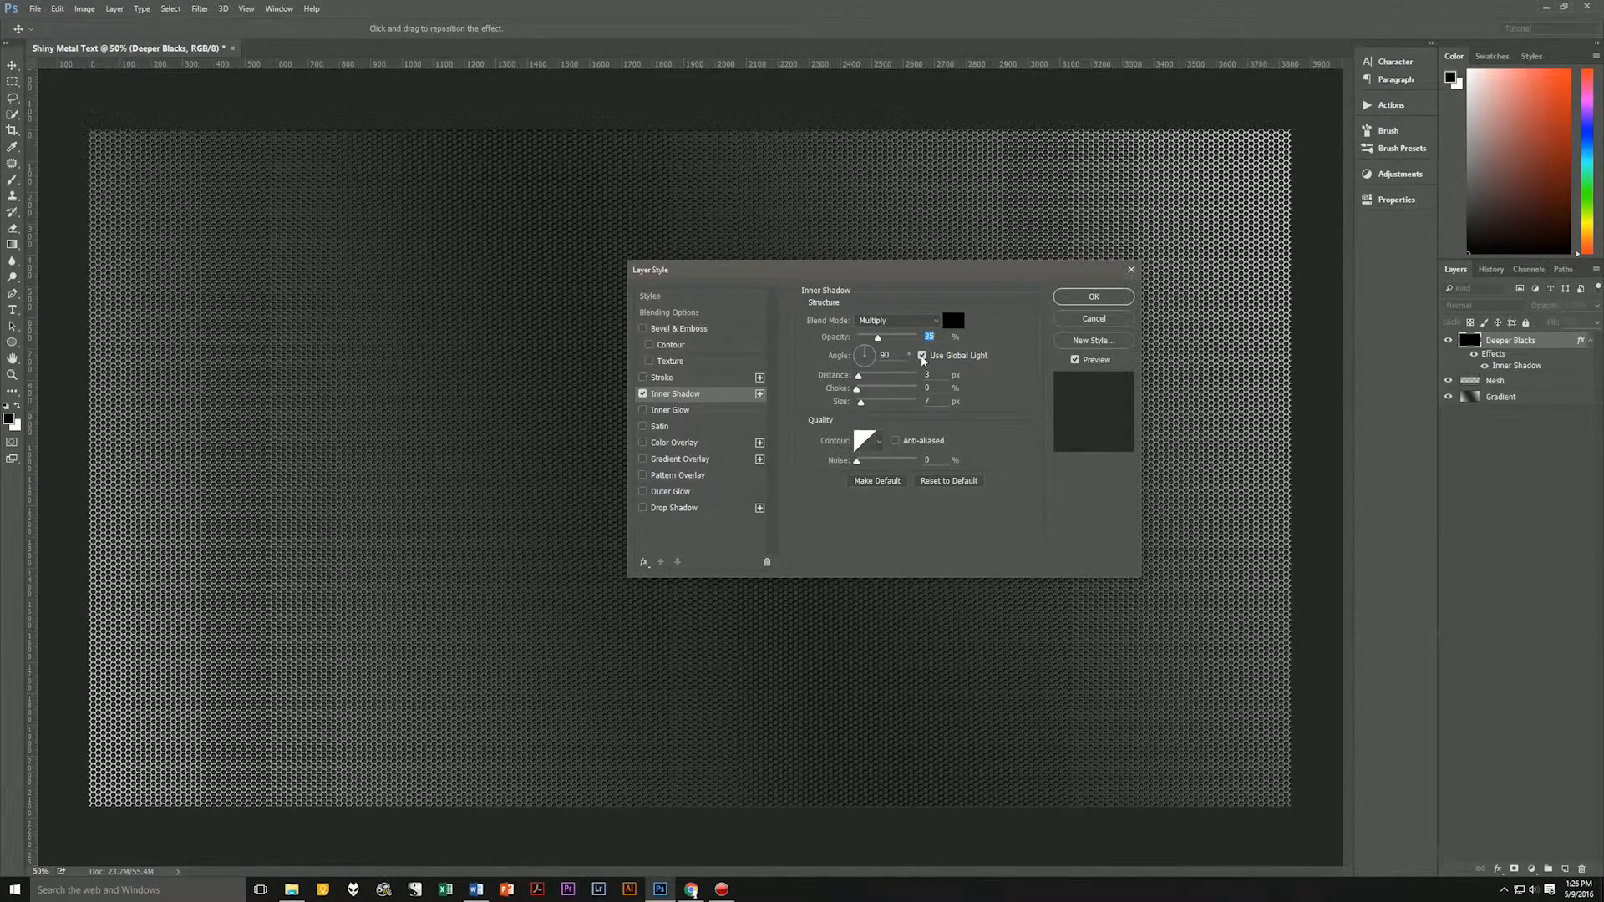
{"action": "left_click", "coordinate": [922, 356]}
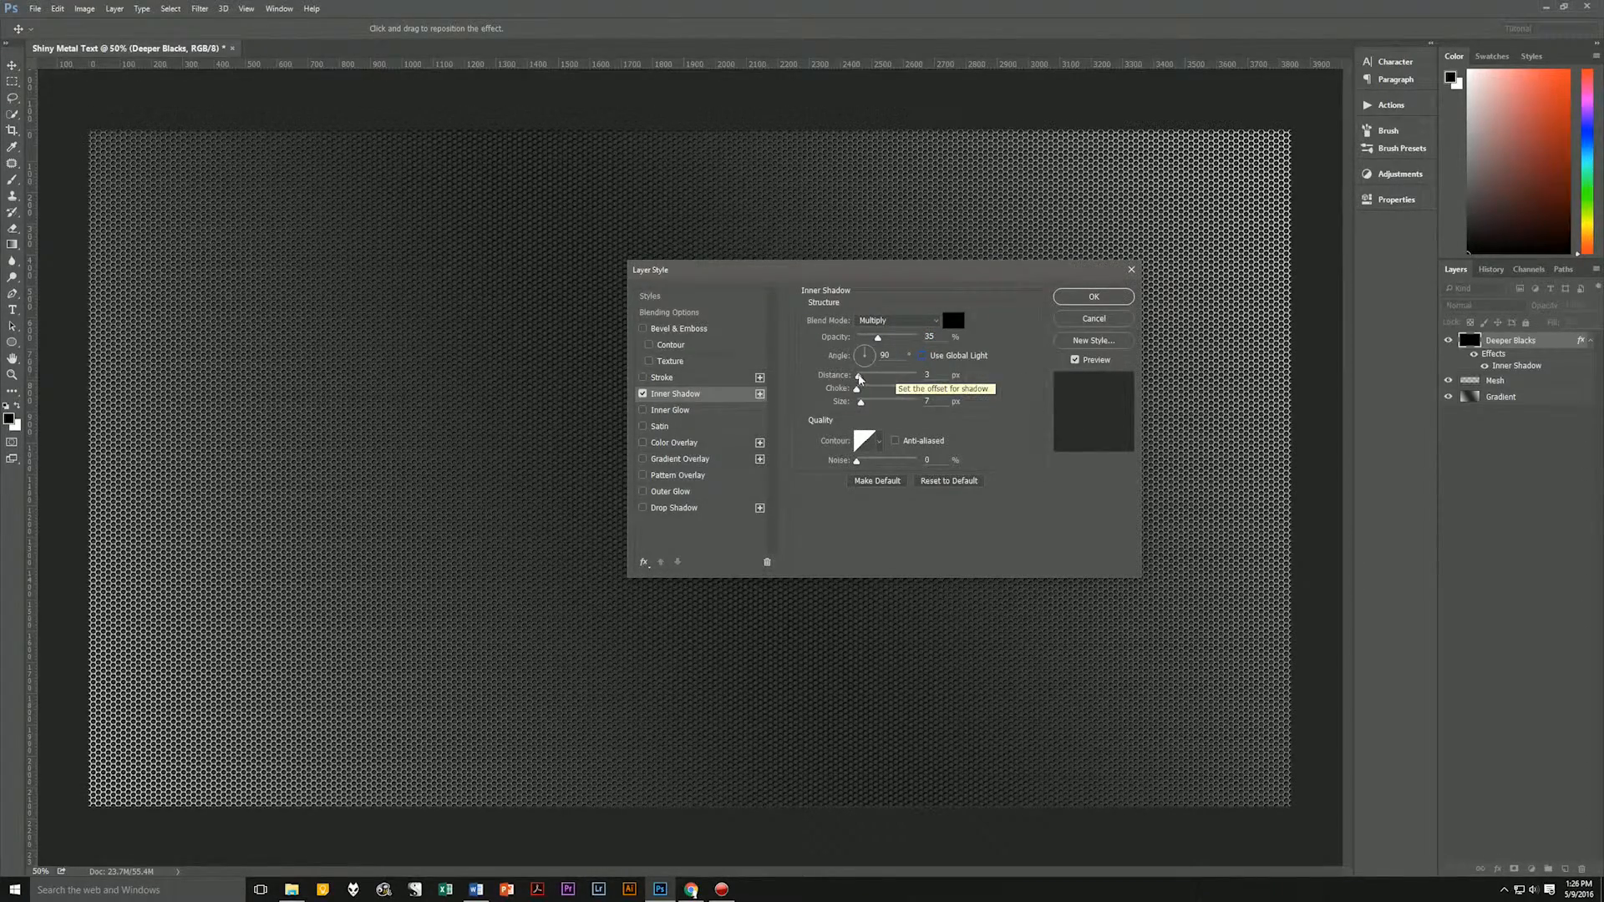
{"action": "left_click_drag", "start_coordinate": [858, 376], "coordinate": [854, 377]}
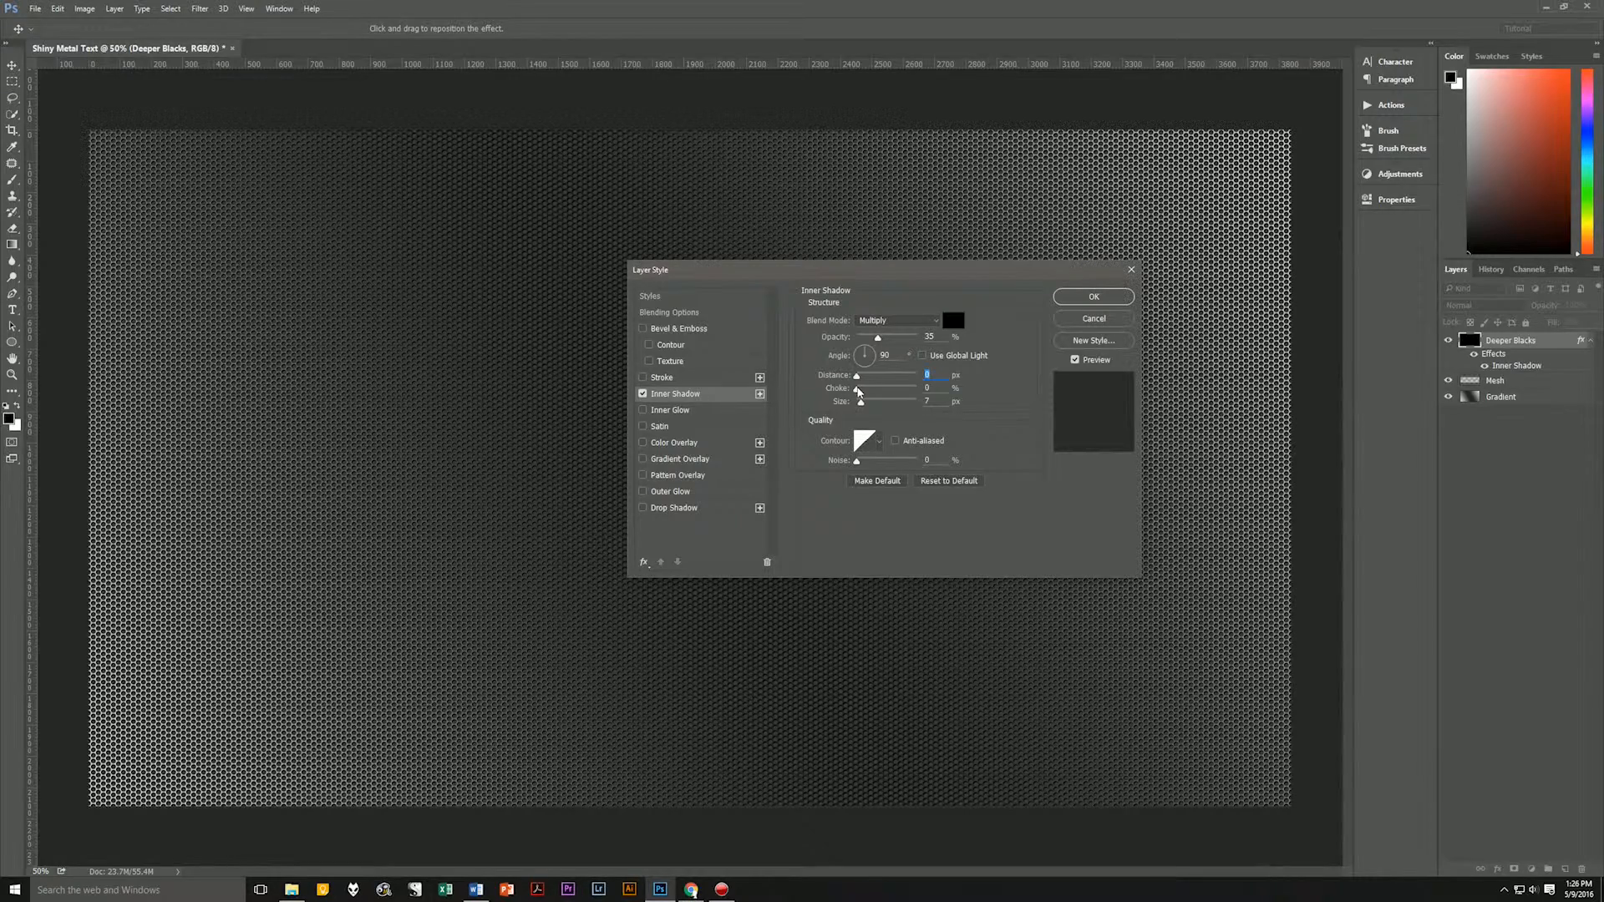
{"action": "left_click_drag", "start_coordinate": [856, 390], "coordinate": [866, 390]}
{"action": "left_click", "coordinate": [926, 401]}
{"action": "type", "text": "50"}
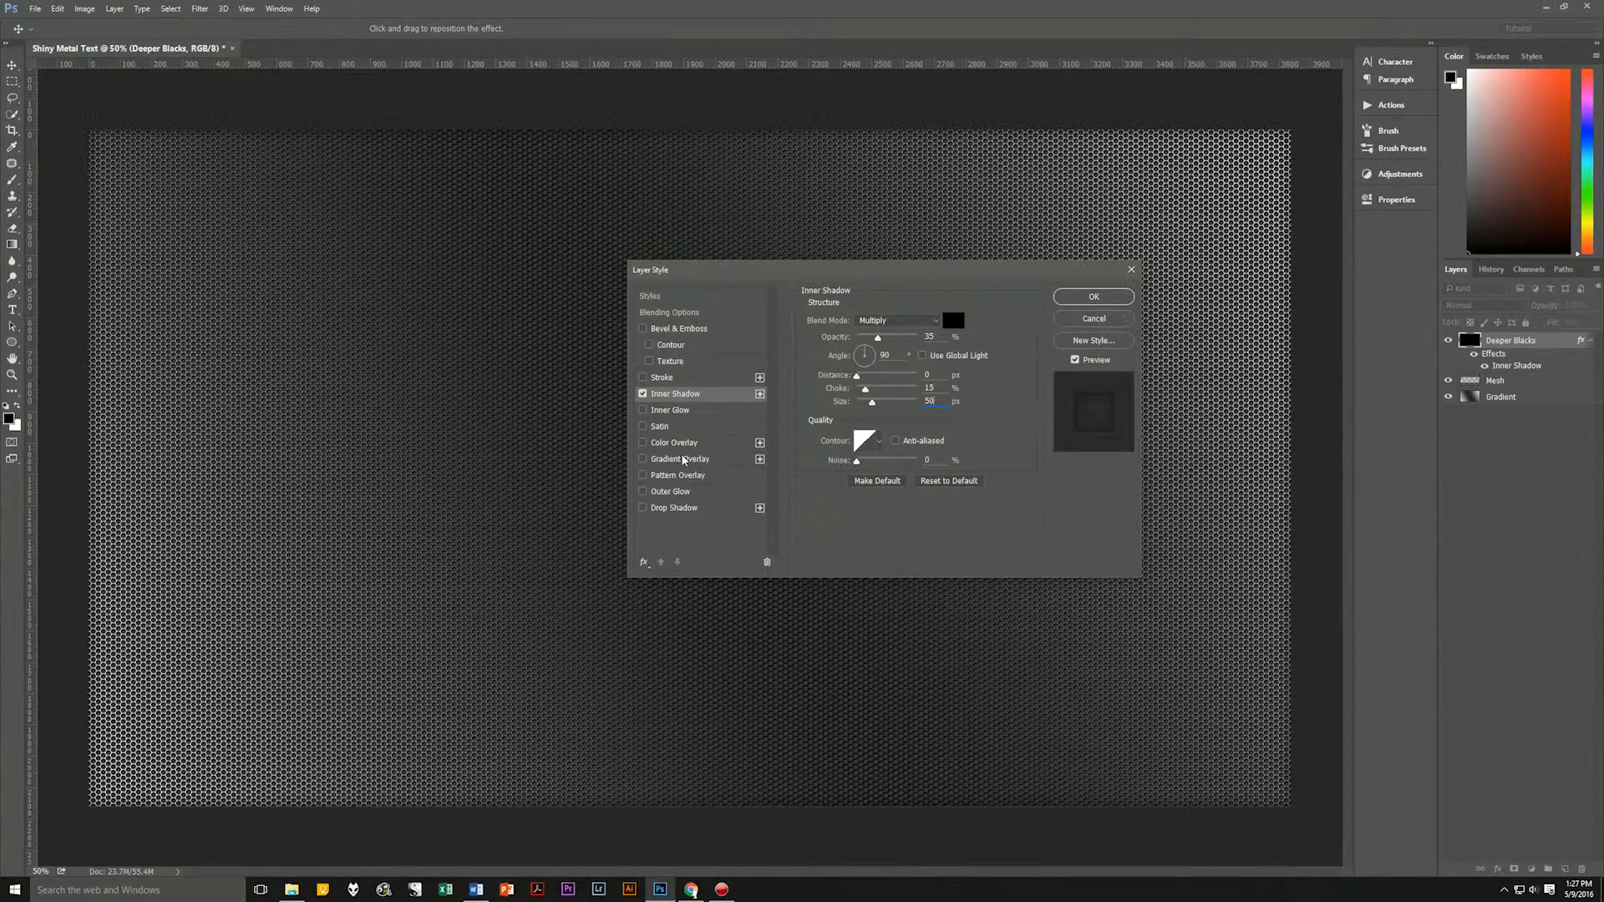
Add an Inner Glow to Deeper Blacks in Hard Light mode at 35% opacity, with the glow color set to black 000000.
{"action": "left_click", "coordinate": [693, 411]}
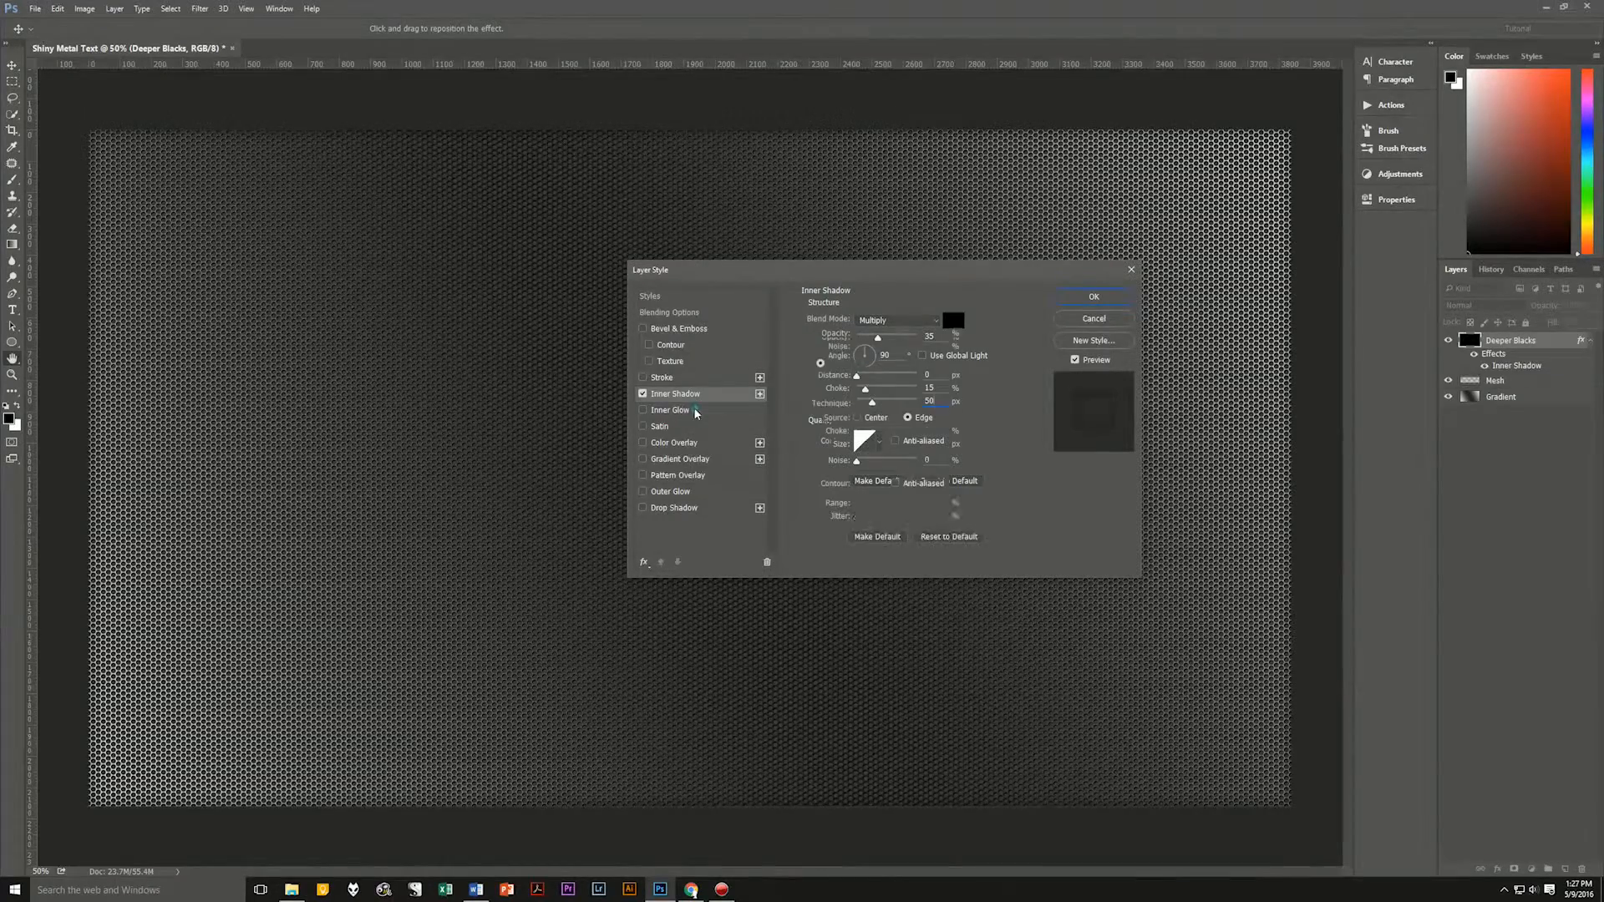
{"action": "left_click", "coordinate": [891, 319]}
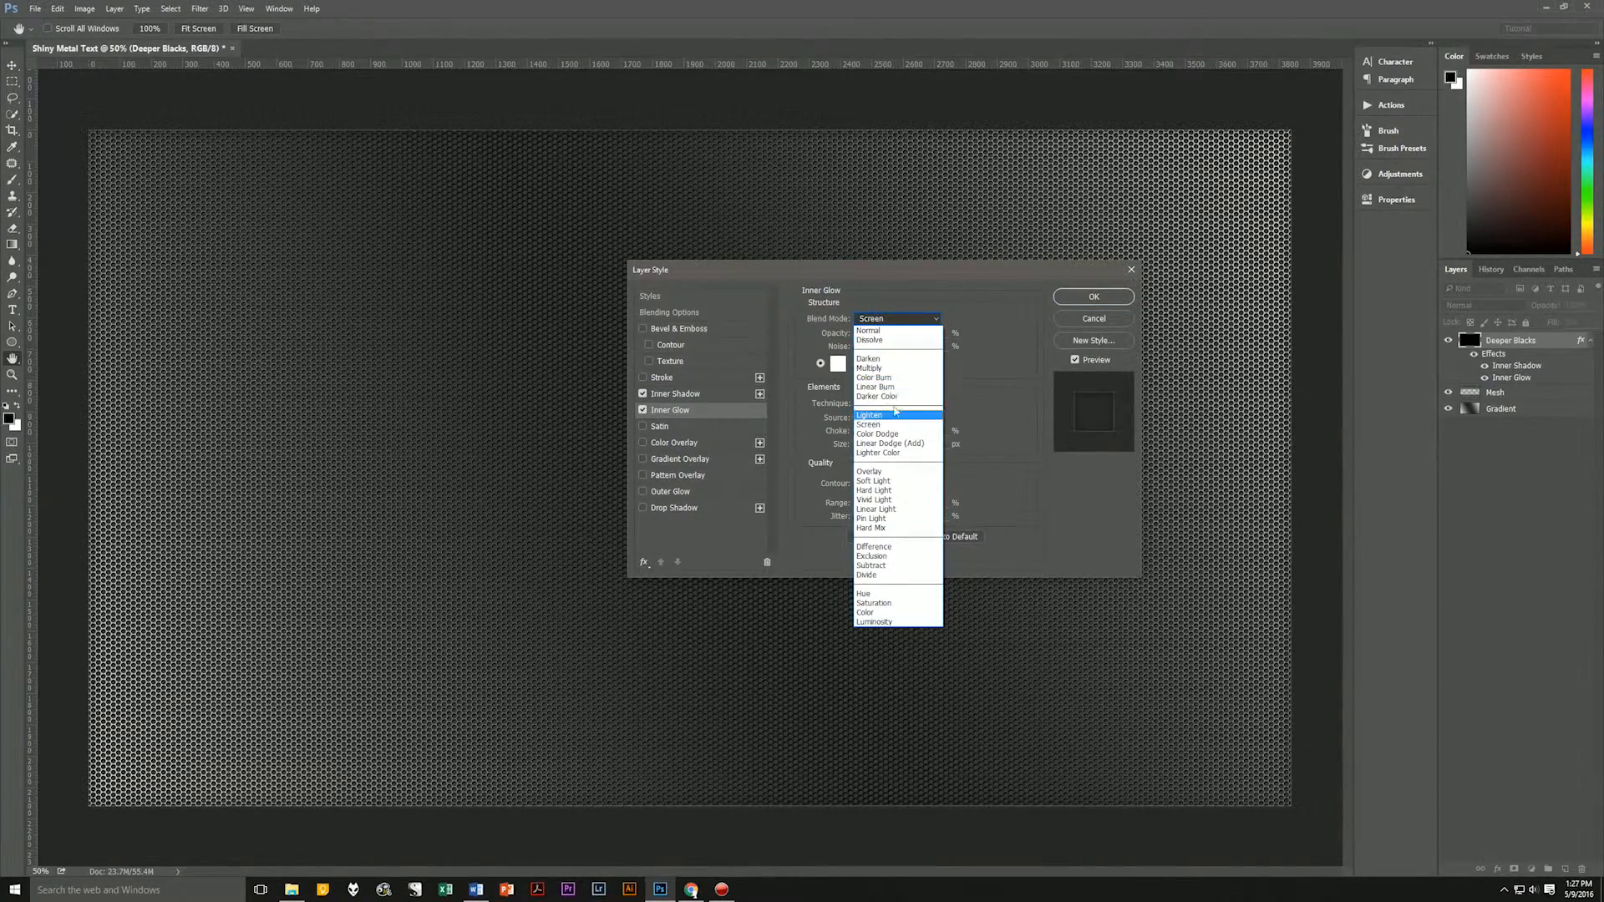
{"action": "left_click", "coordinate": [893, 490]}
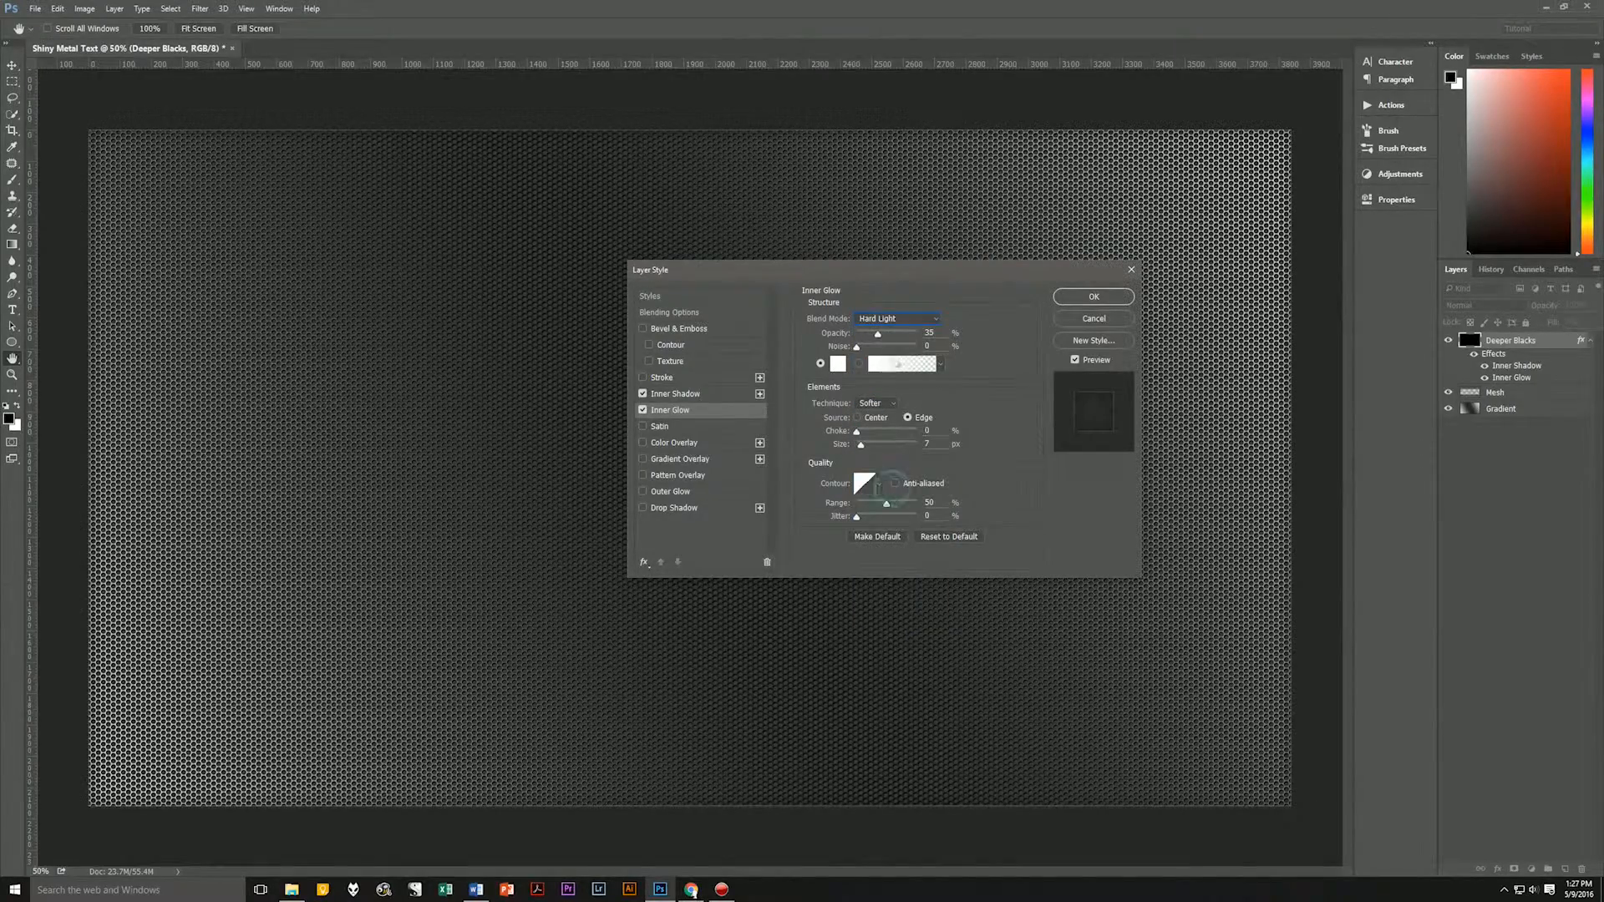
{"action": "left_click_drag", "start_coordinate": [935, 333], "coordinate": [921, 333]}
{"action": "left_click", "coordinate": [838, 363]}
{"action": "type", "text": "000000"}
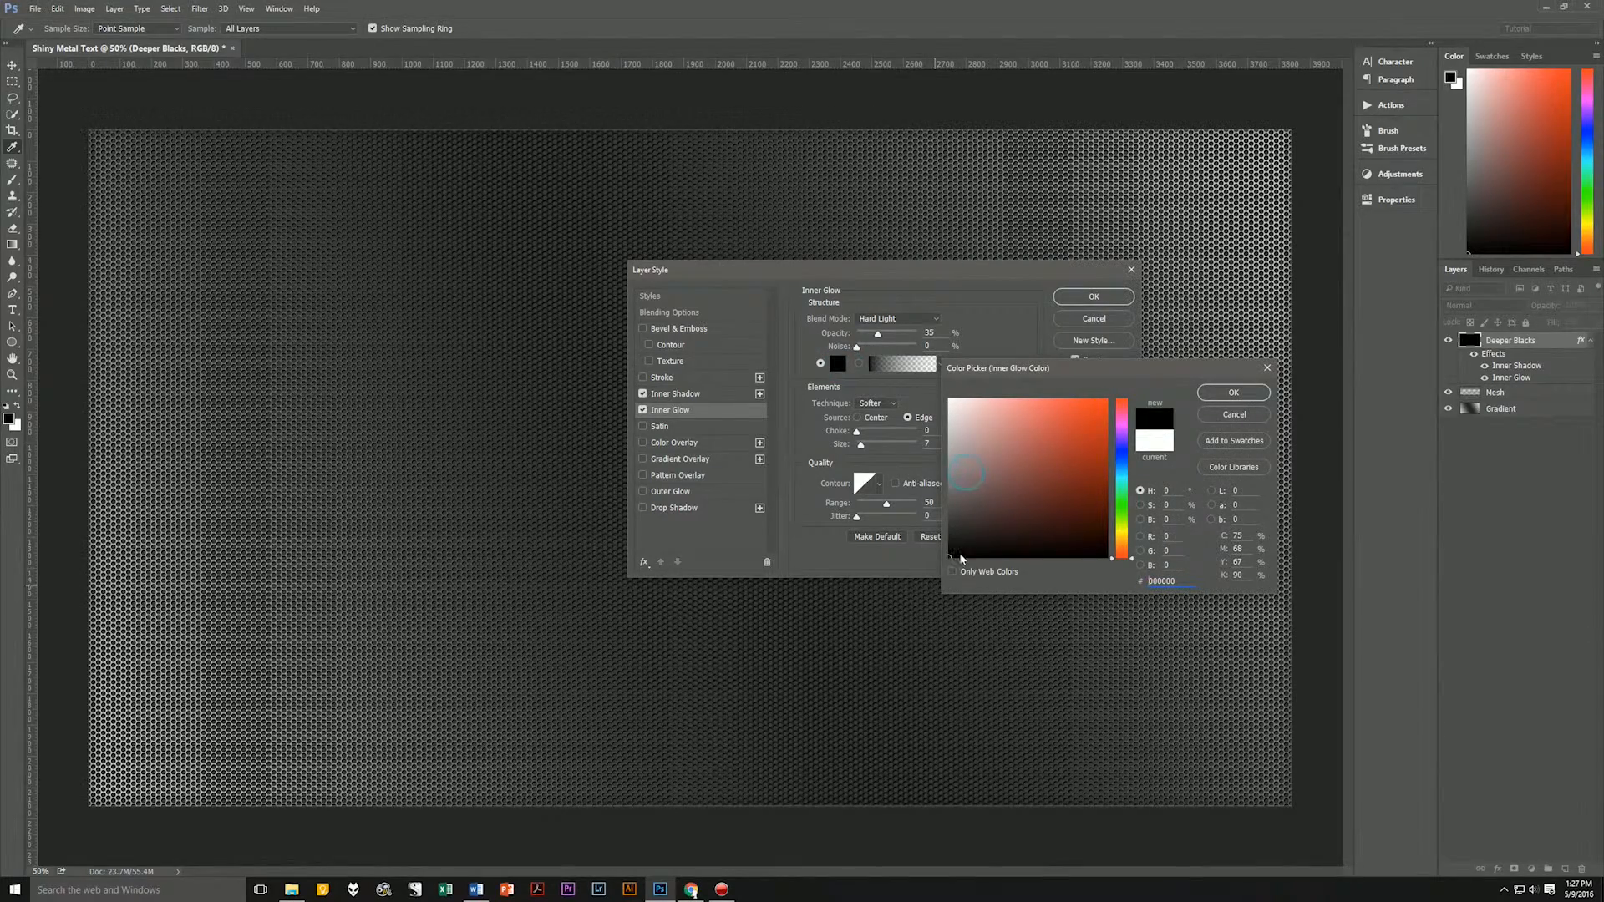
{"action": "left_click", "coordinate": [1214, 396]}
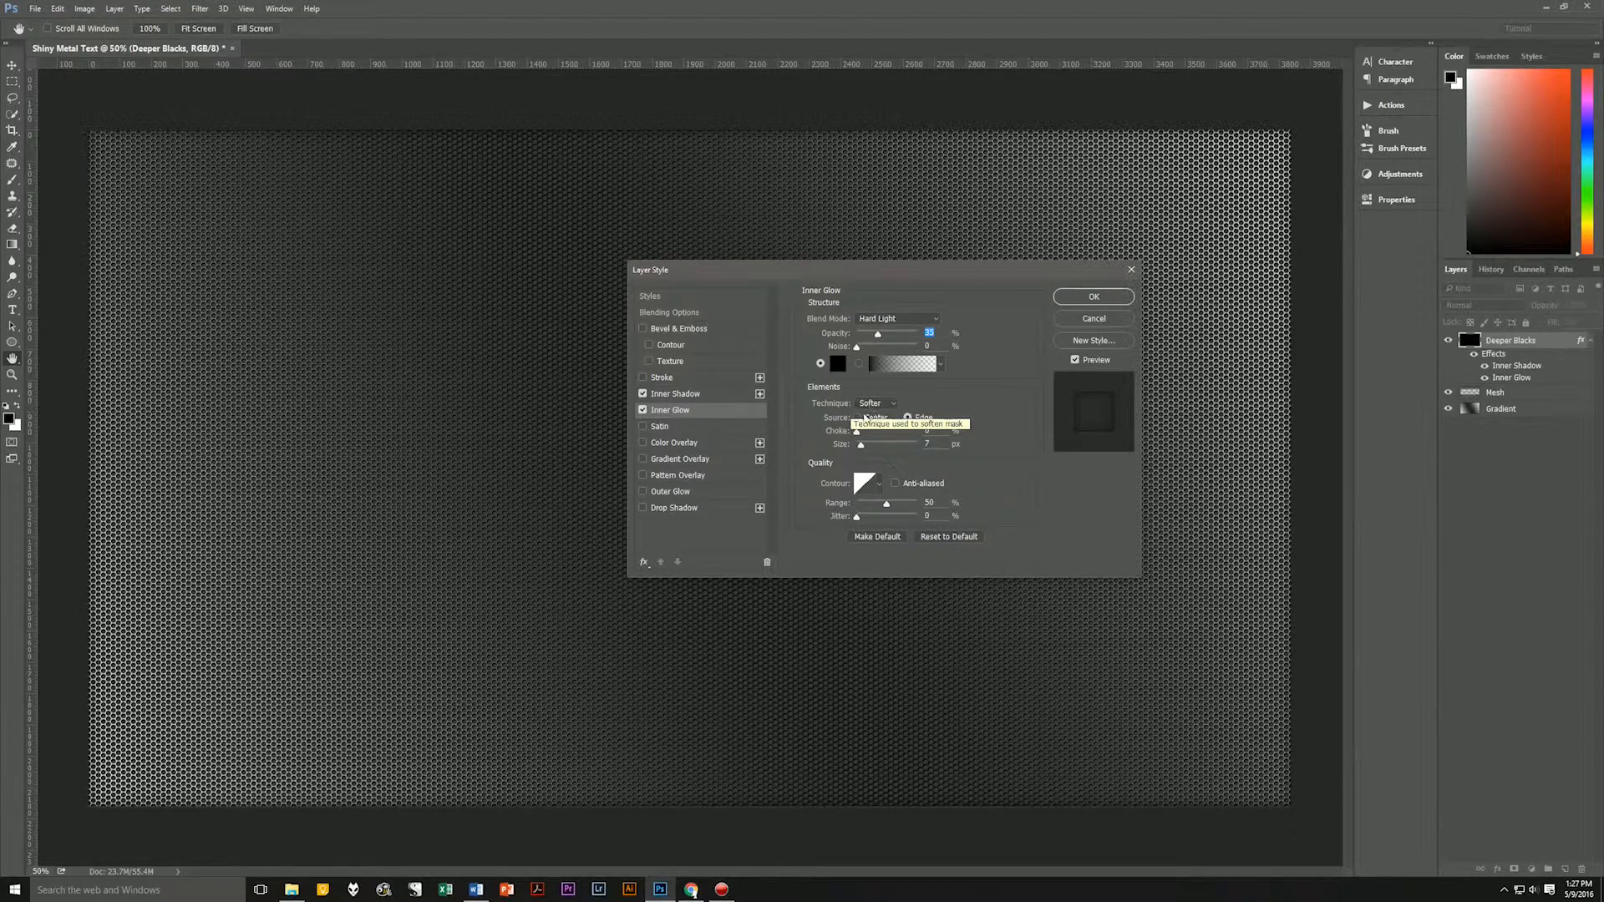
Set the Inner Glow to Edge source, choke 0% and size 250 px, with the half-round contour and anti-aliasing.
{"action": "left_click", "coordinate": [908, 419]}
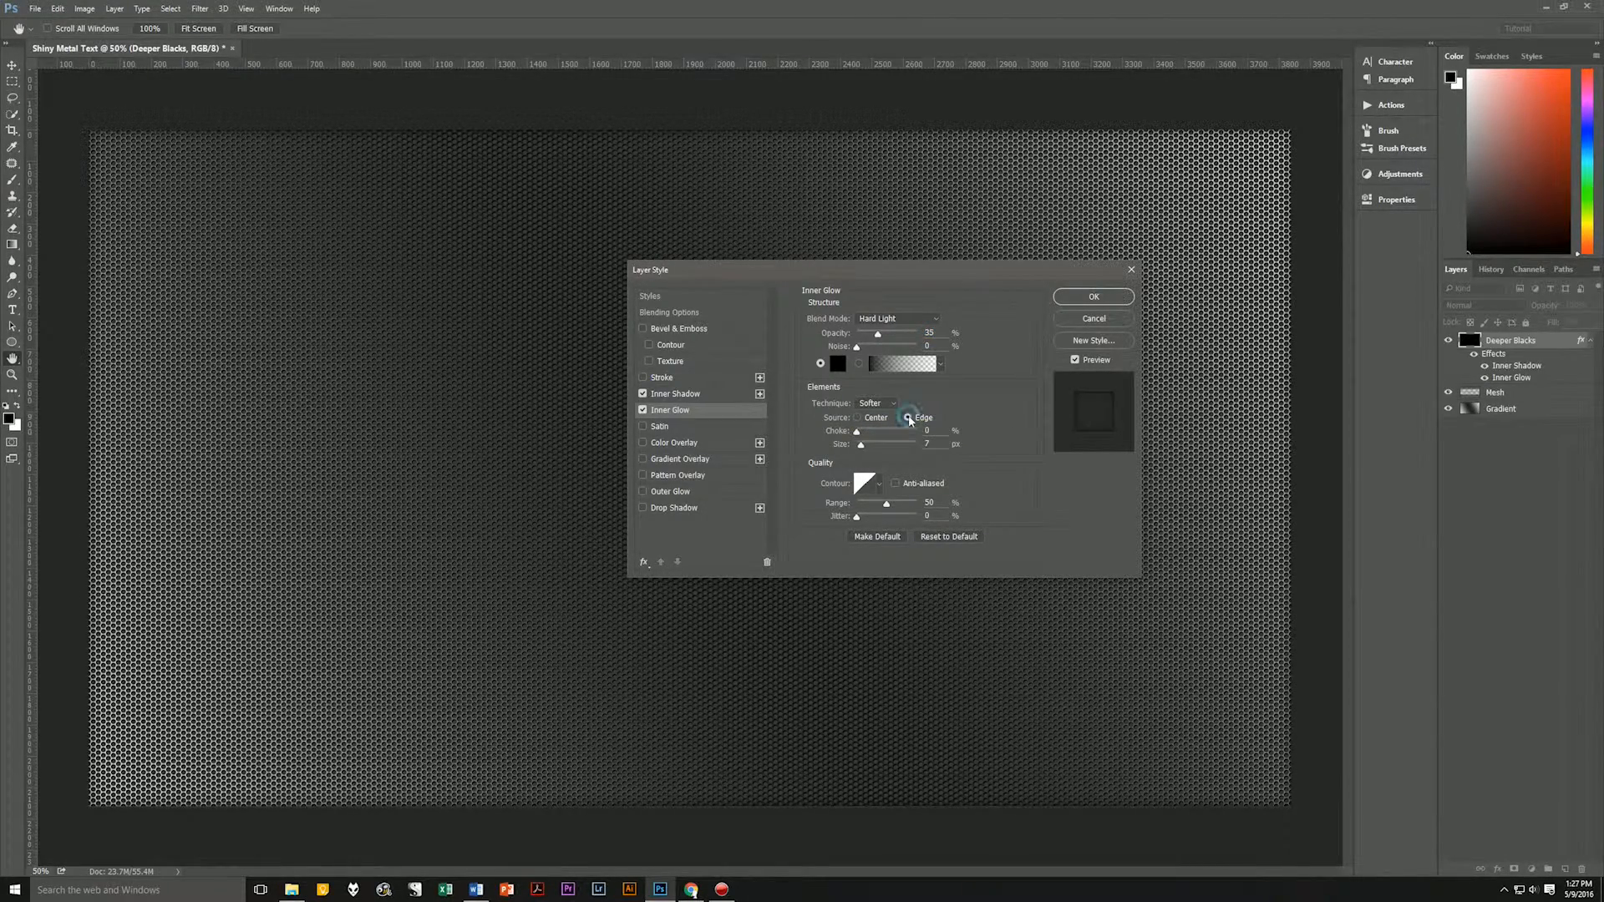
{"action": "left_click", "coordinate": [856, 432]}
{"action": "left_click_drag", "start_coordinate": [866, 449], "coordinate": [927, 445]}
{"action": "left_click", "coordinate": [880, 485]}
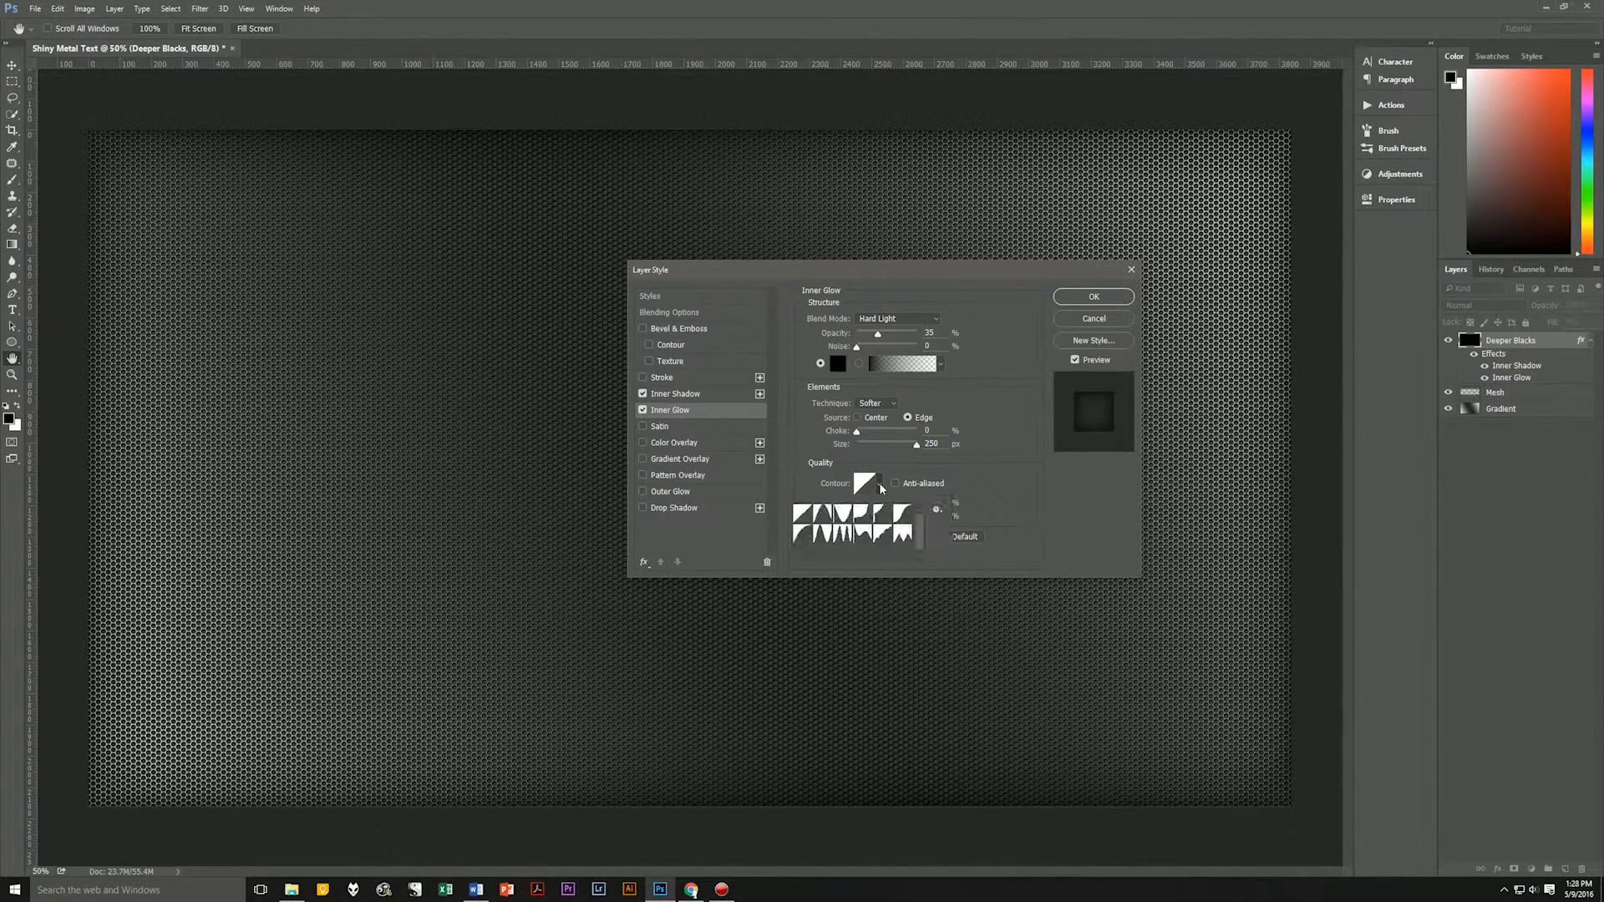
{"action": "left_click", "coordinate": [805, 535]}
{"action": "left_click", "coordinate": [961, 468]}
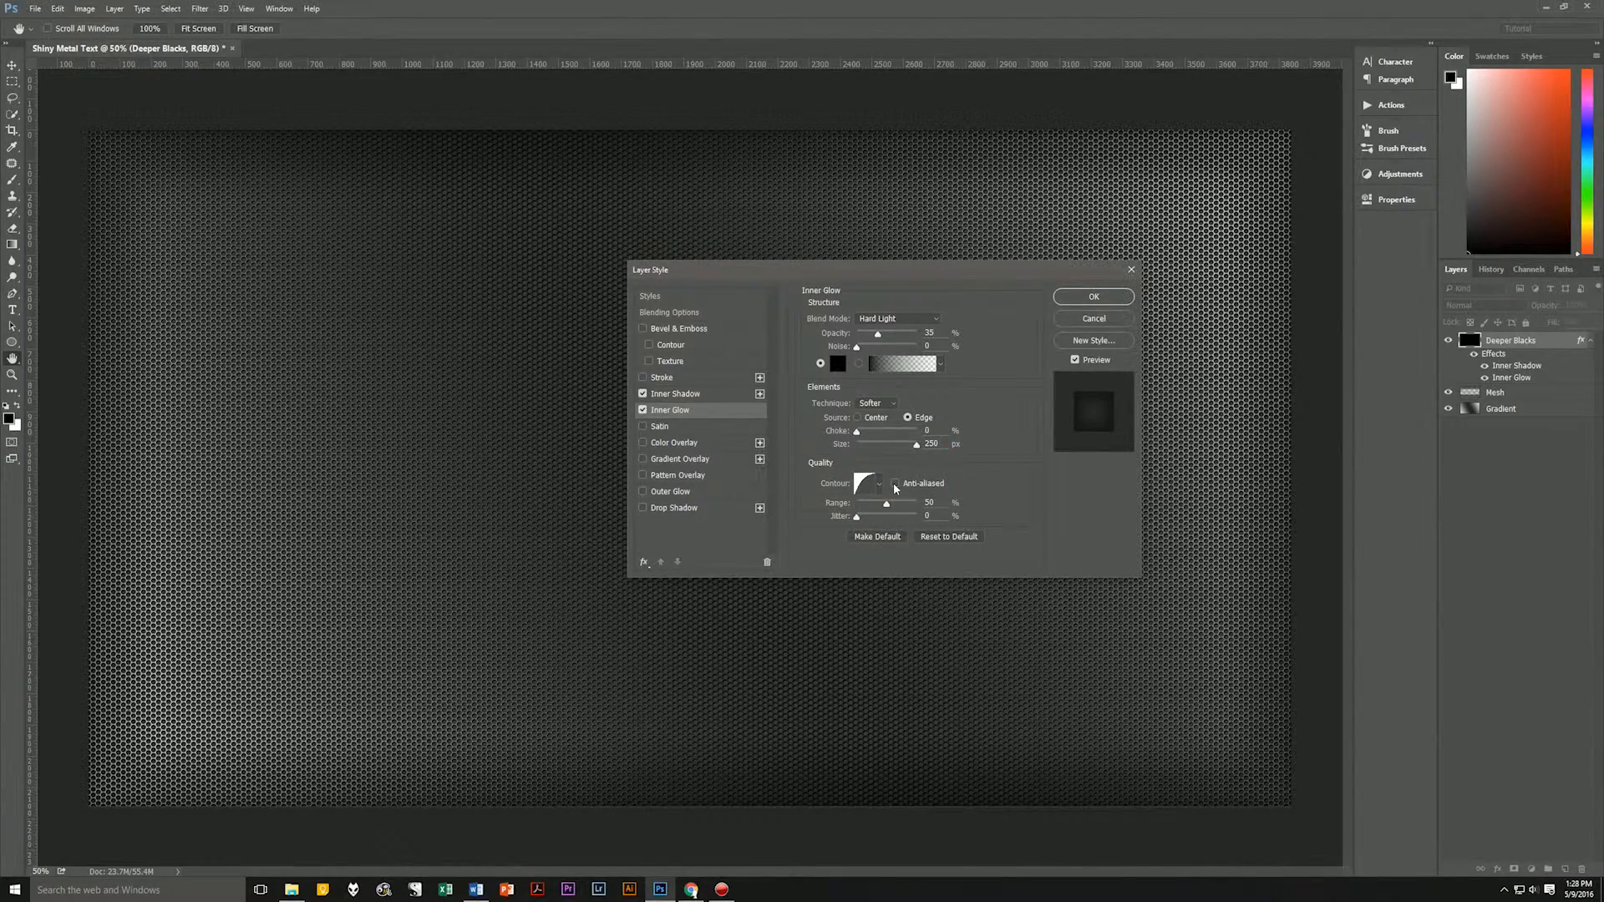
{"action": "left_click", "coordinate": [895, 484]}
Add a black Color Overlay in Color Burn mode at 10% opacity, apply the layer style, and collapse the layer's effects list.
{"action": "left_click", "coordinate": [690, 443]}
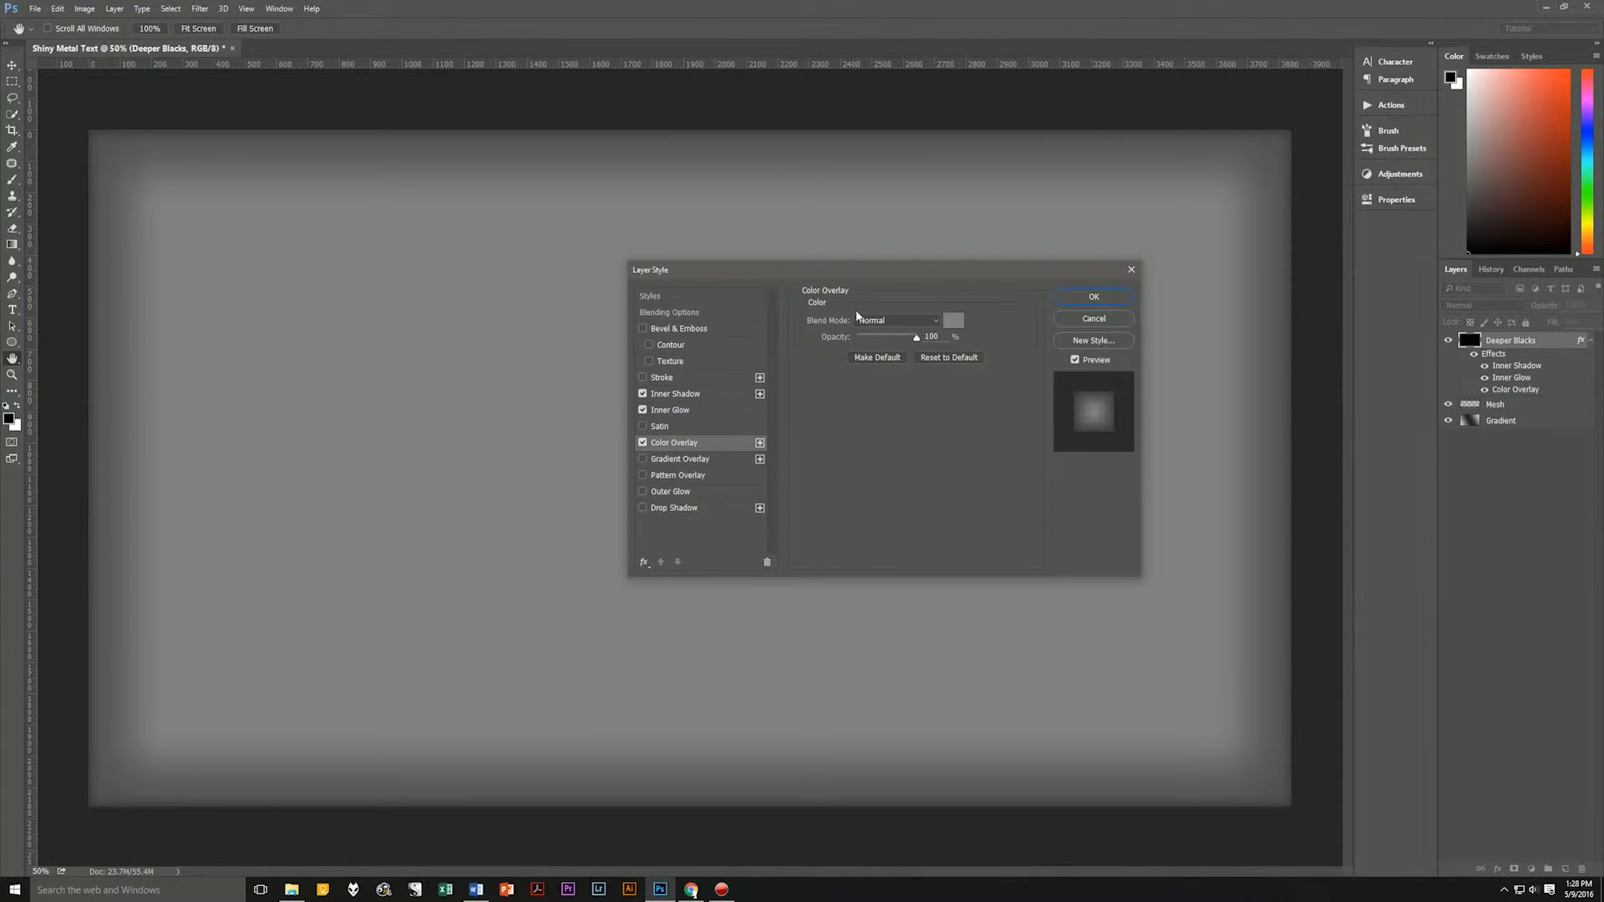
{"action": "left_click", "coordinate": [884, 322]}
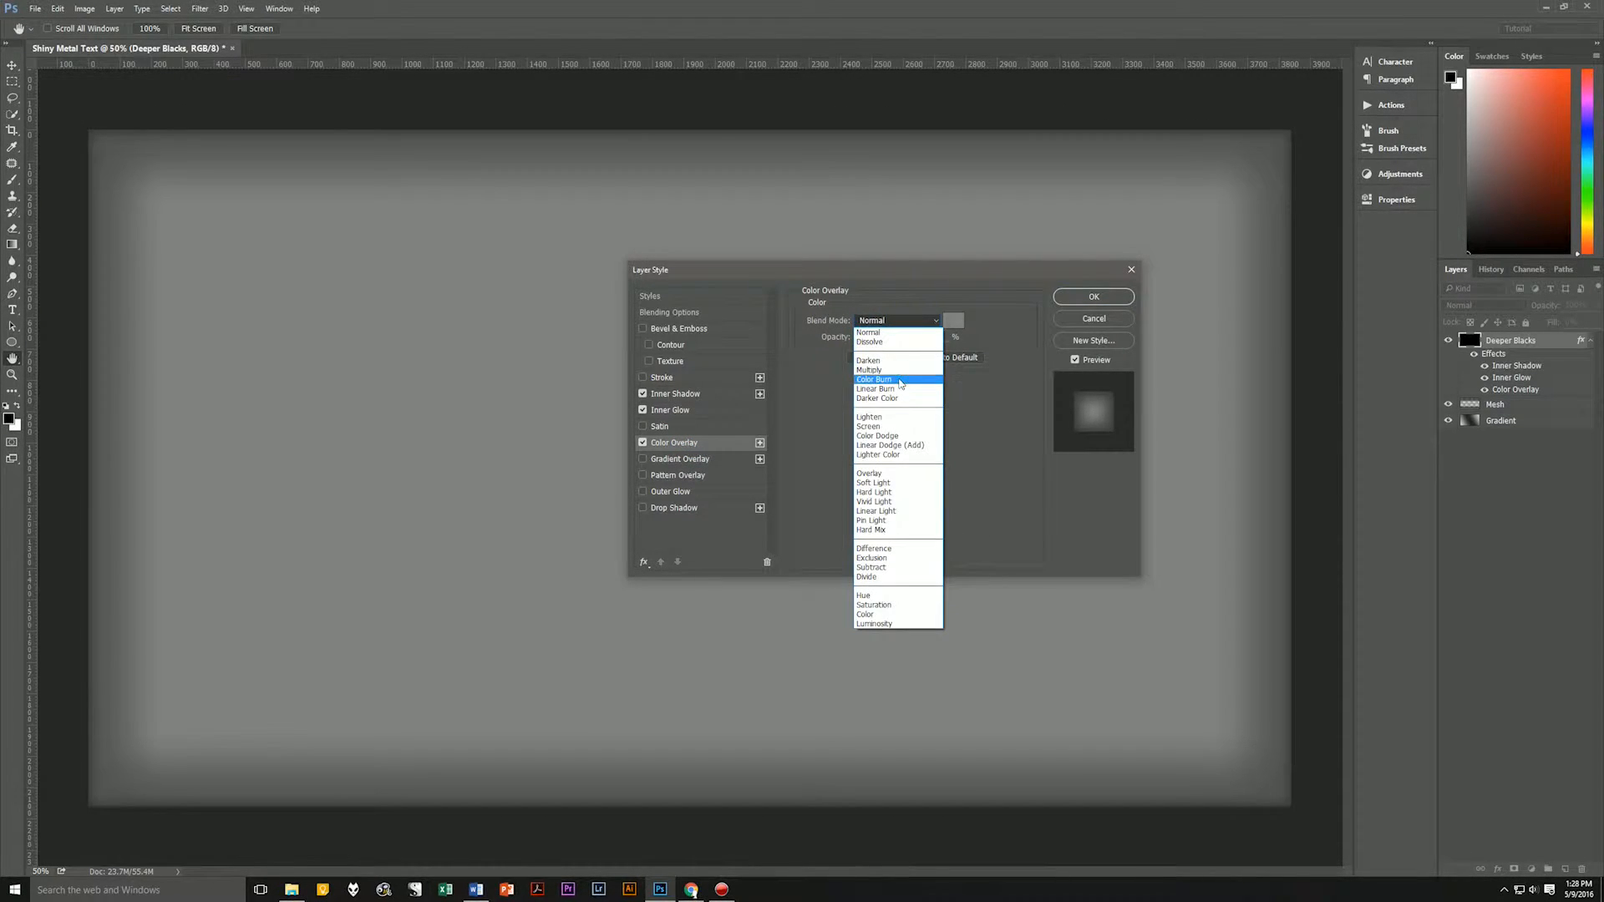
{"action": "left_click", "coordinate": [896, 364]}
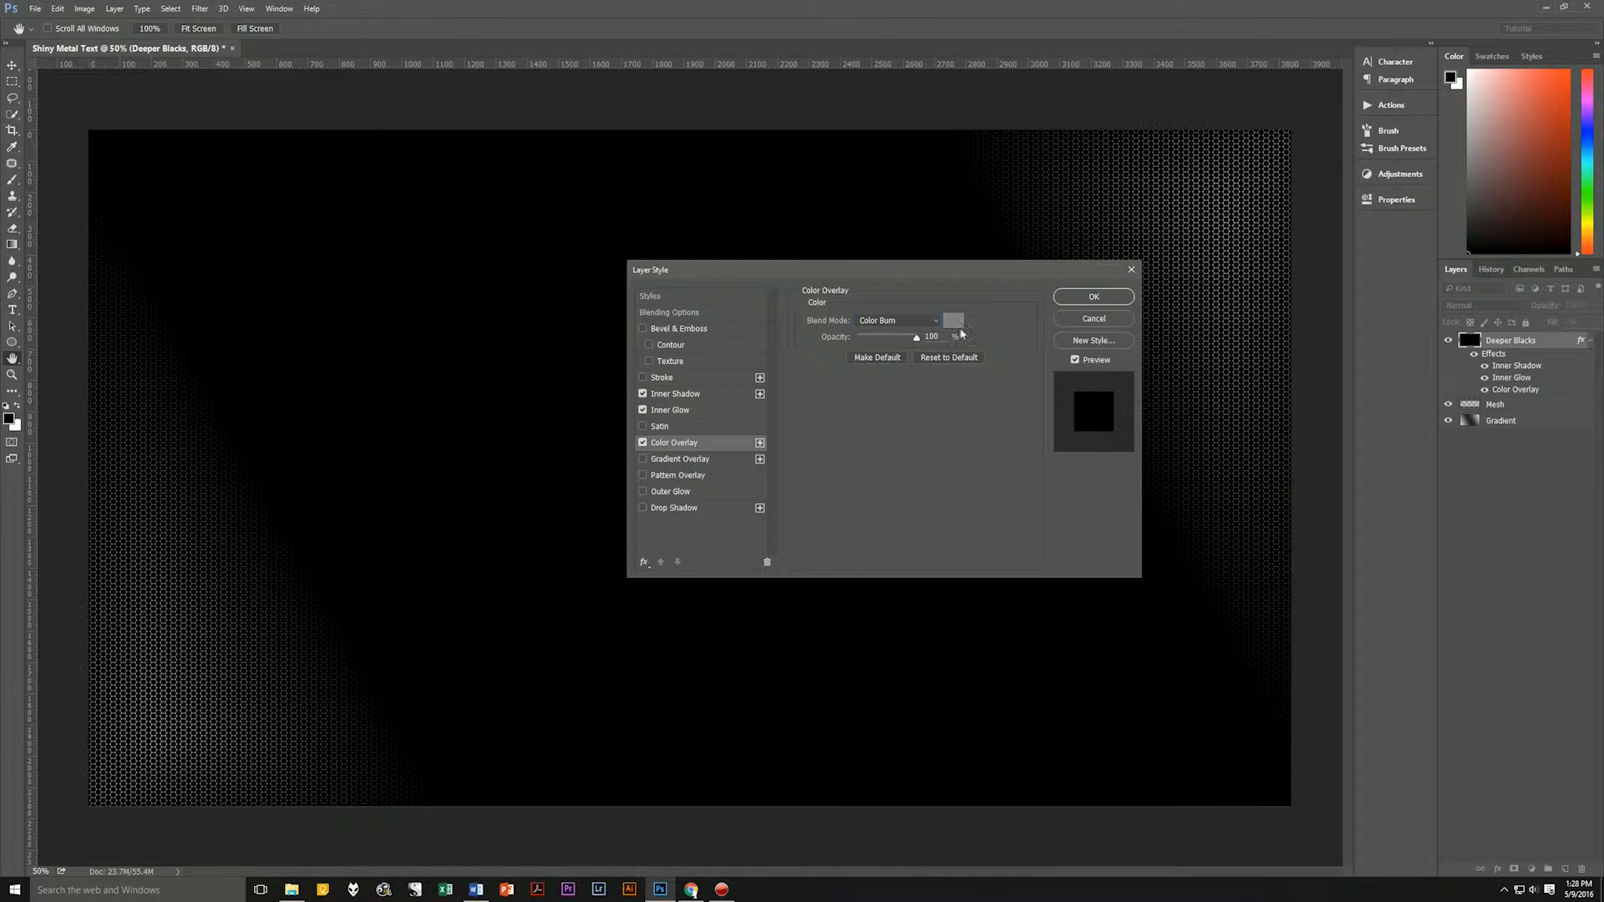
{"action": "left_click", "coordinate": [953, 320]}
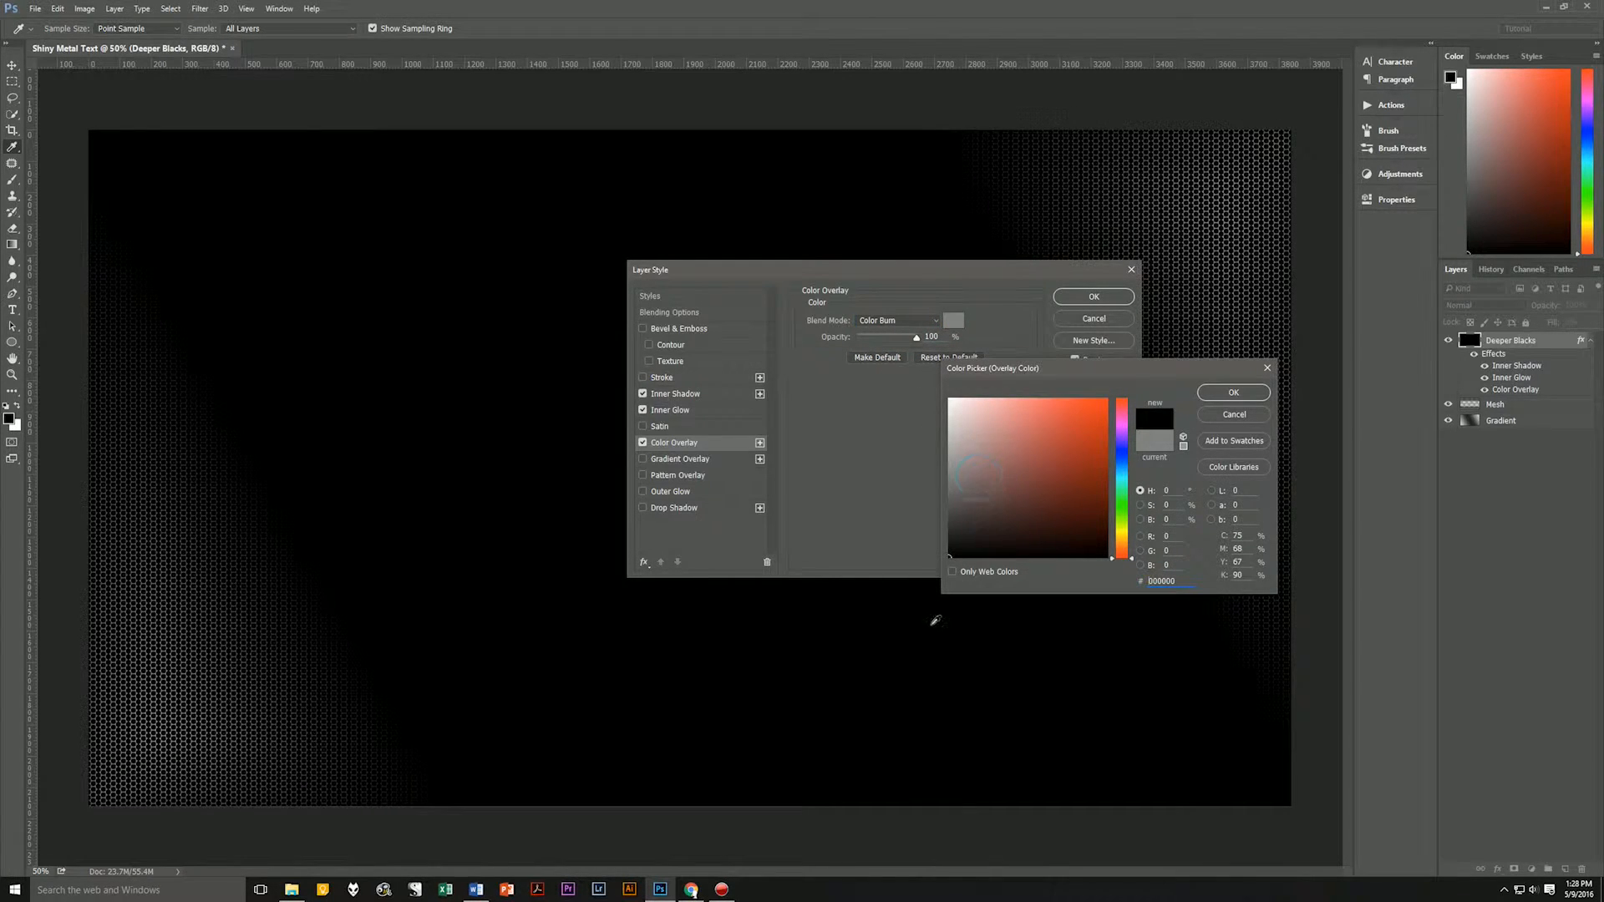
{"action": "left_click", "coordinate": [1233, 393]}
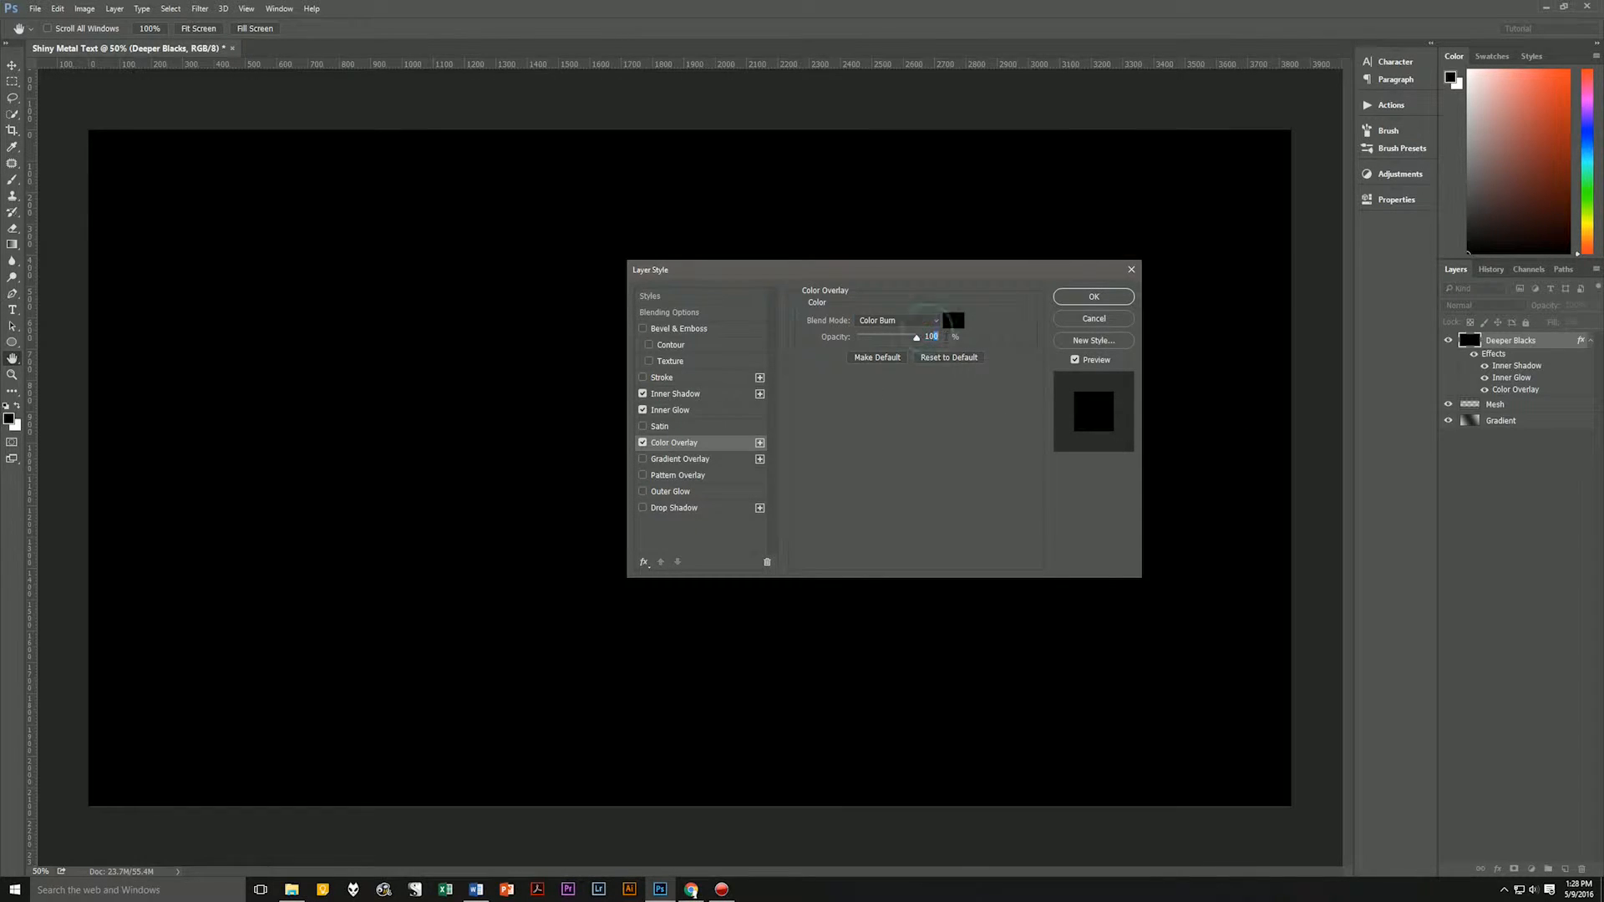
{"action": "key", "text": "BackSpace"}
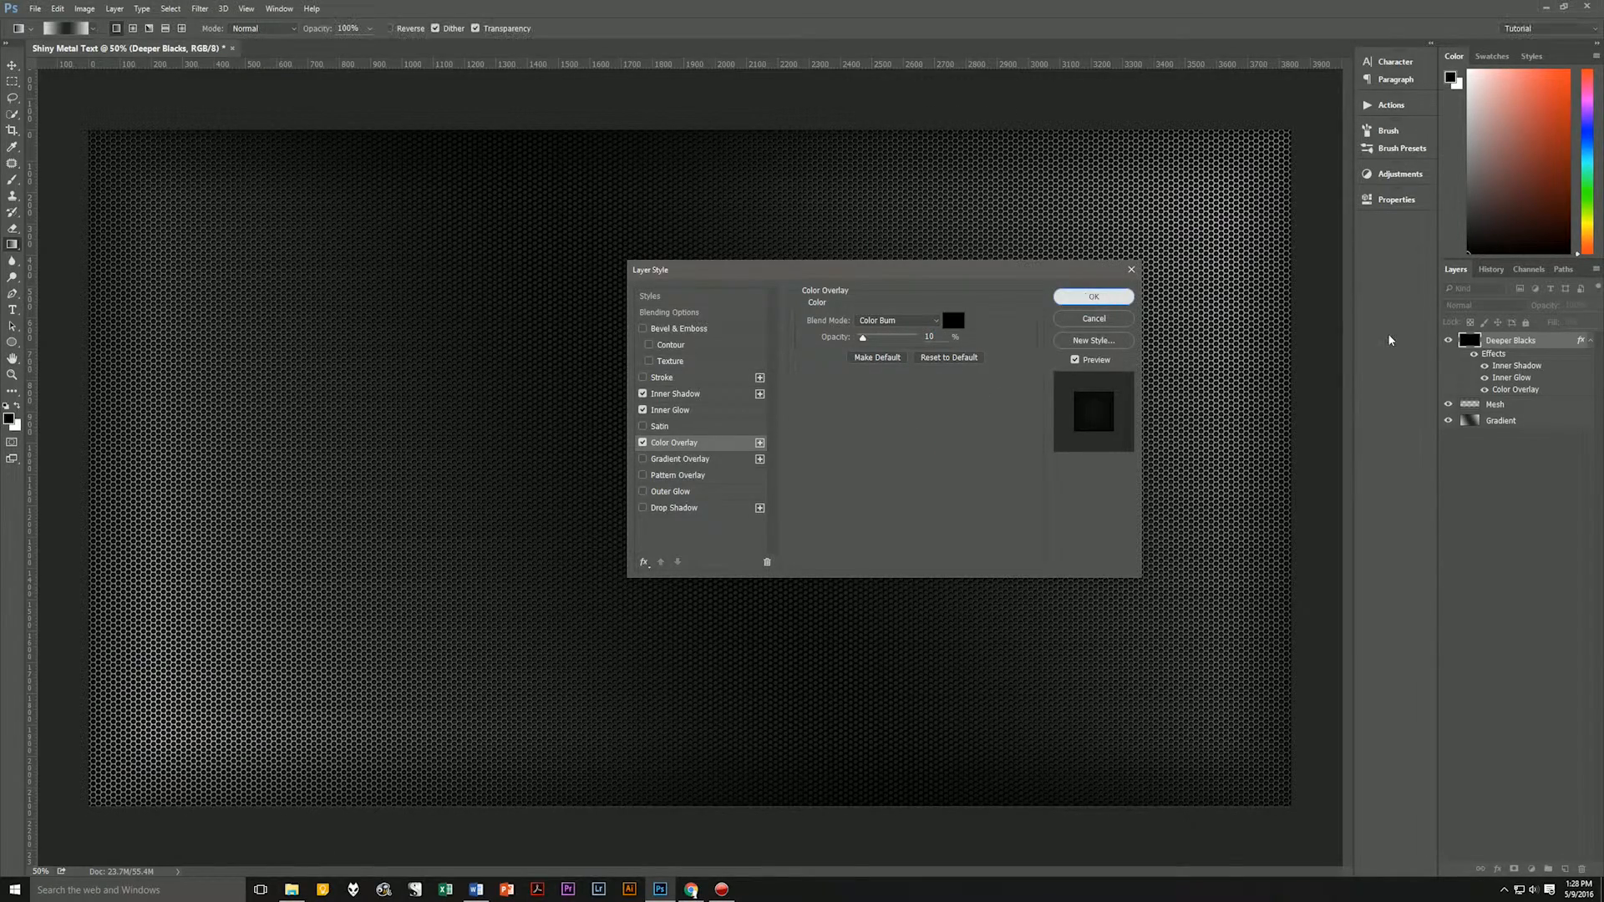
{"action": "key", "text": "Return"}
{"action": "left_click", "coordinate": [1590, 343]}
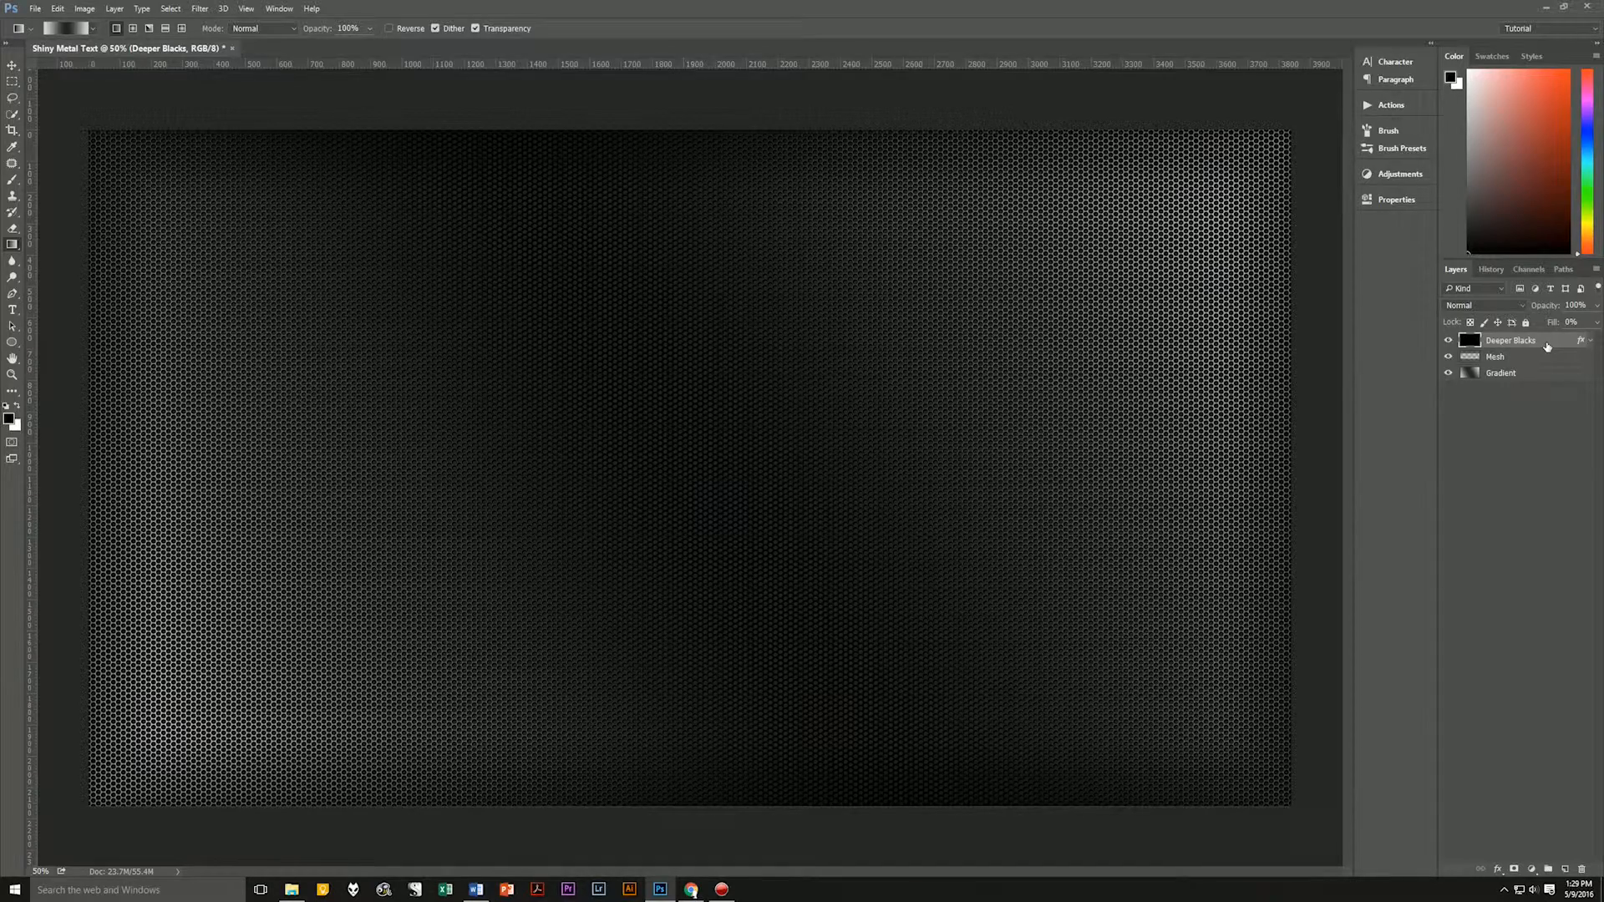
Add a new layer above Deeper Blacks and name it Shadow Curve.
{"action": "key", "text": "ctrl+shift+alt+n"}
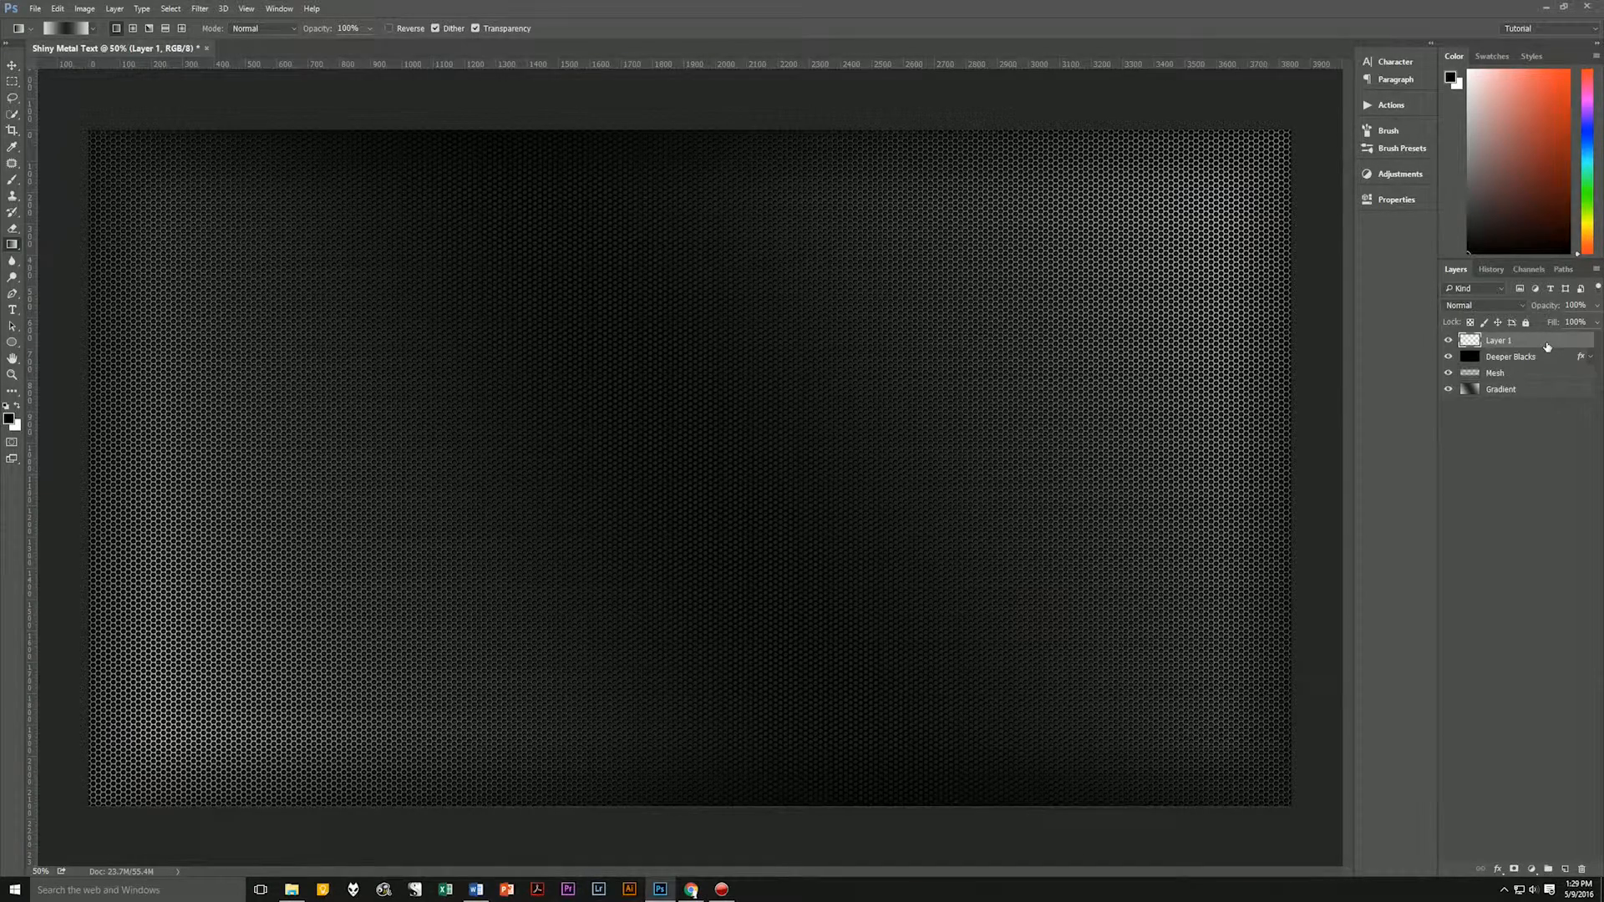
{"action": "double_click", "coordinate": [1499, 341]}
{"action": "type", "text": "Shadow Curve"}
{"action": "key", "text": "Return"}
Draw a large elliptical selection enclosing the whole canvas, a little over twice its width and about two and a half times its height.
{"action": "left_click", "coordinate": [12, 374]}
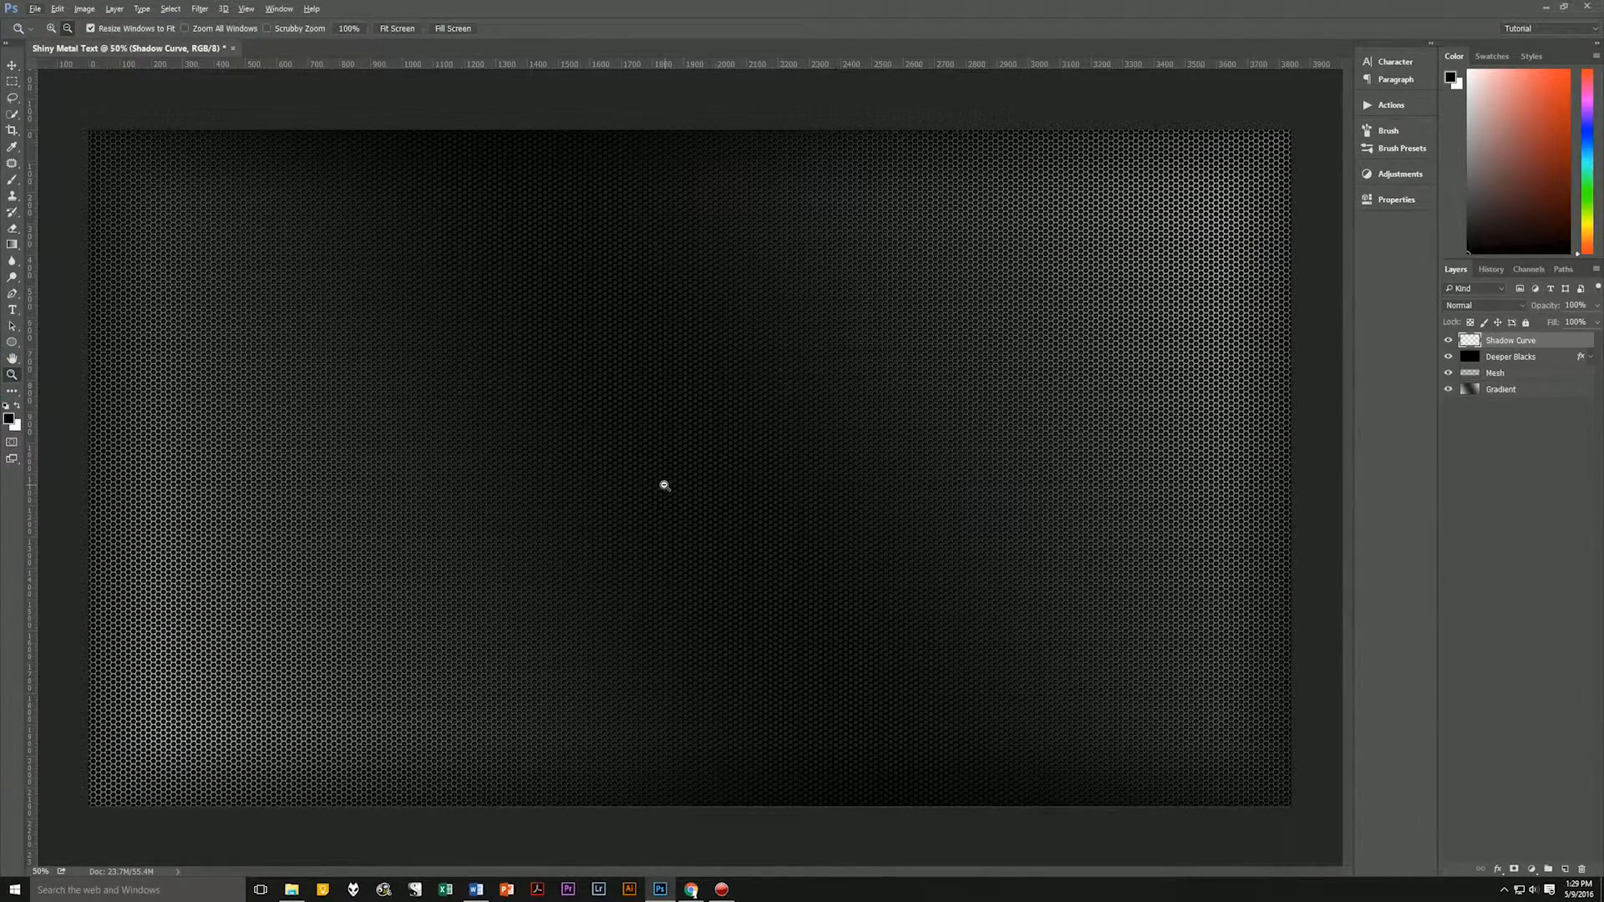
{"action": "left_click", "coordinate": [660, 482], "text": "alt"}
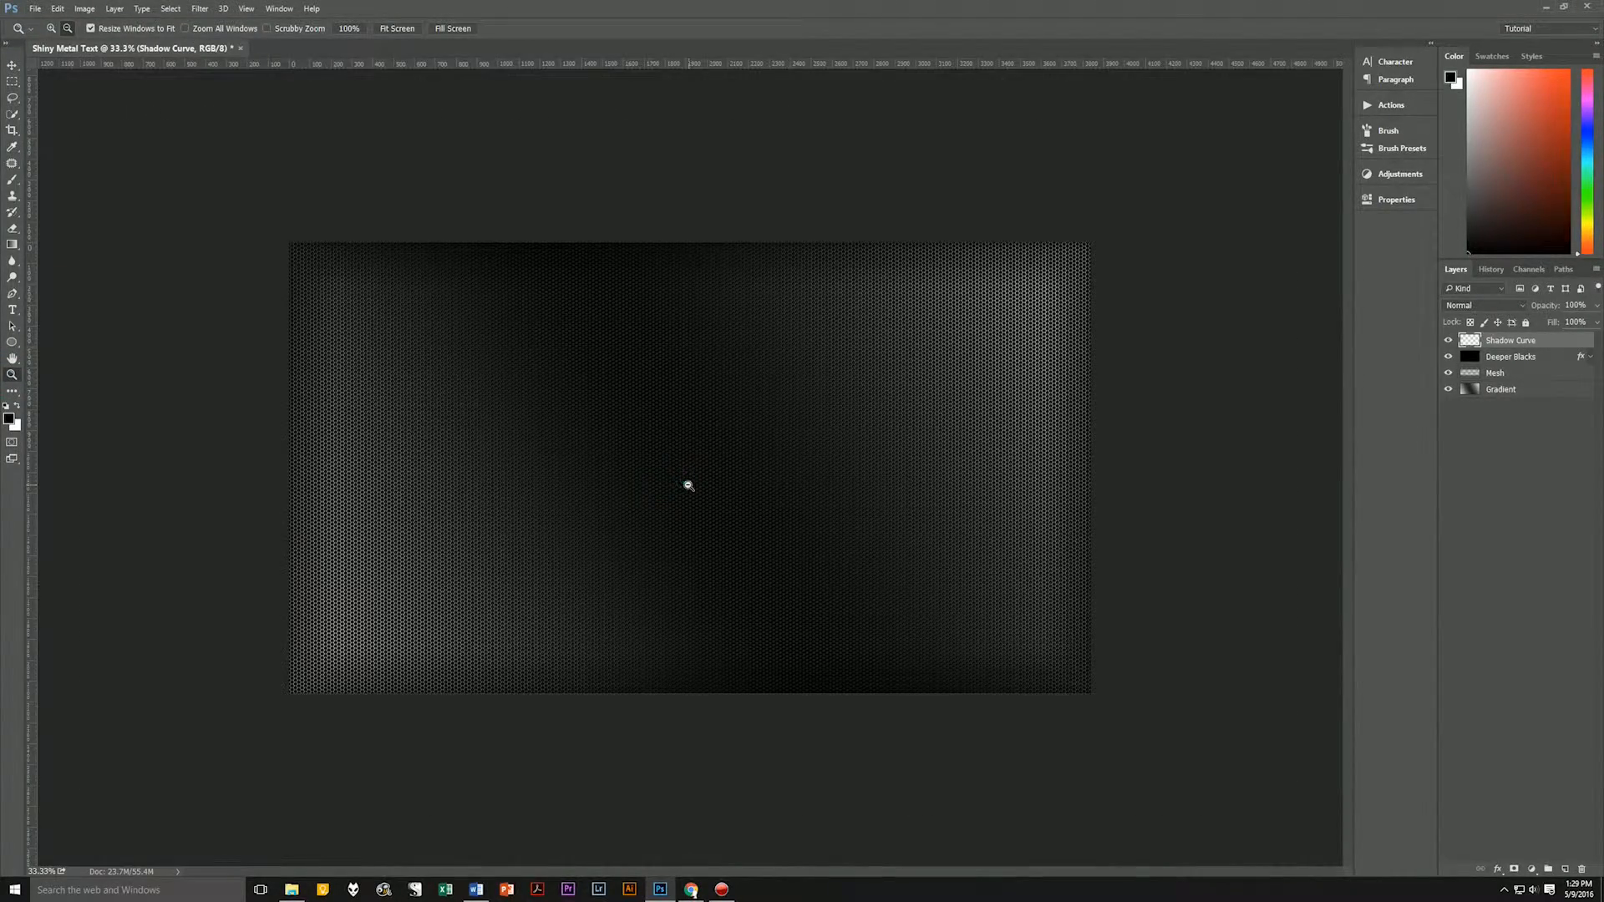
{"action": "left_click", "coordinate": [682, 480], "text": "alt"}
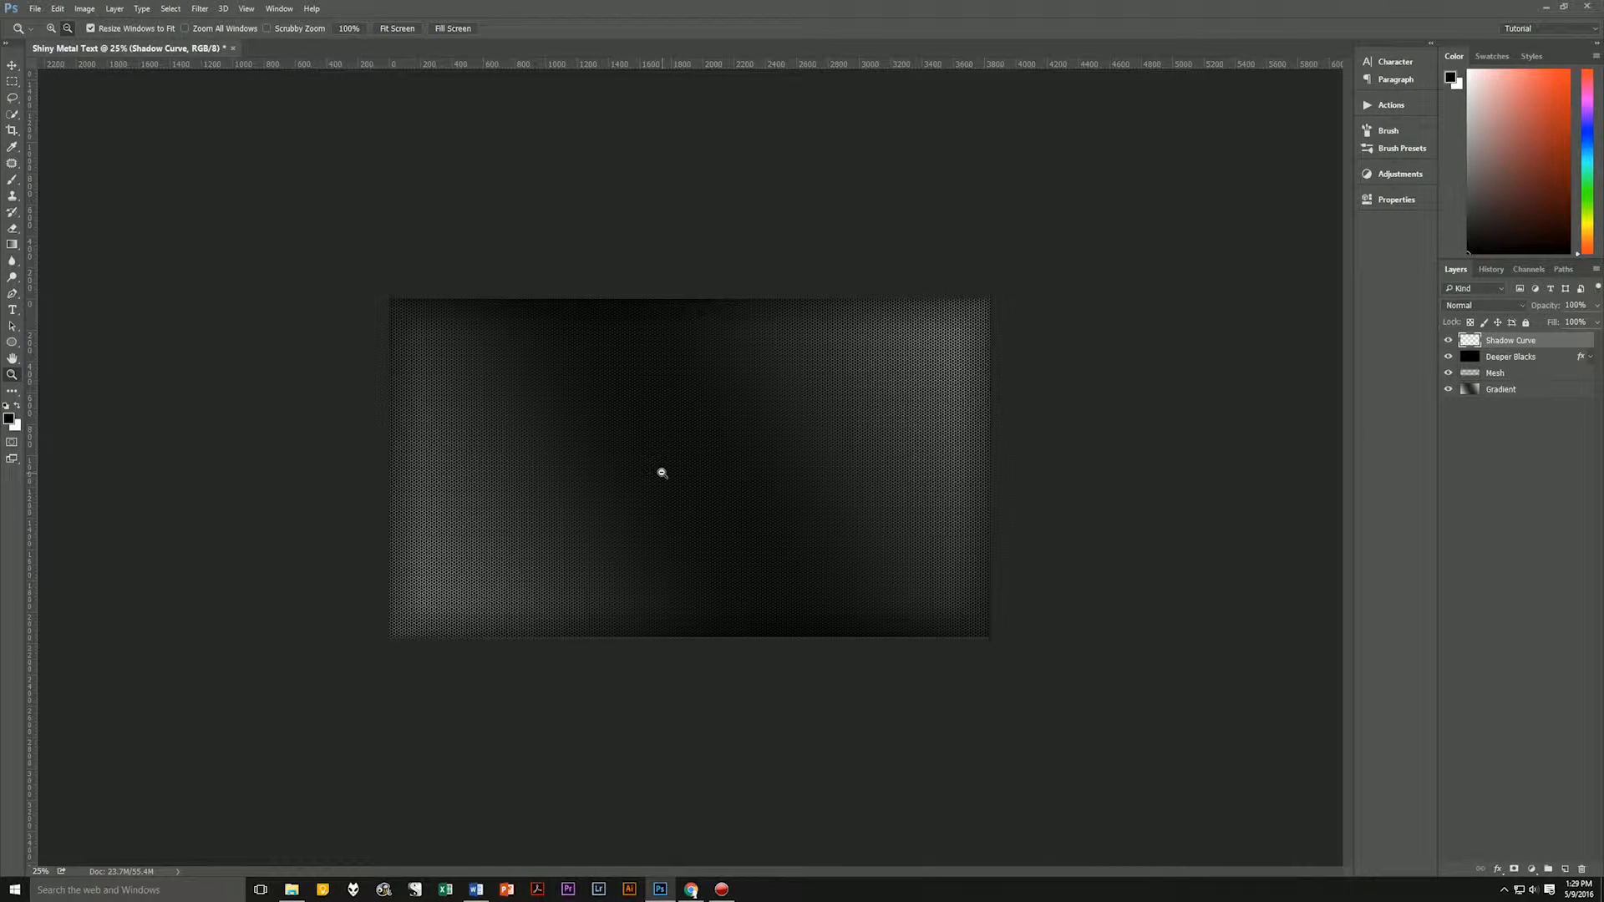
{"action": "left_click", "coordinate": [12, 65]}
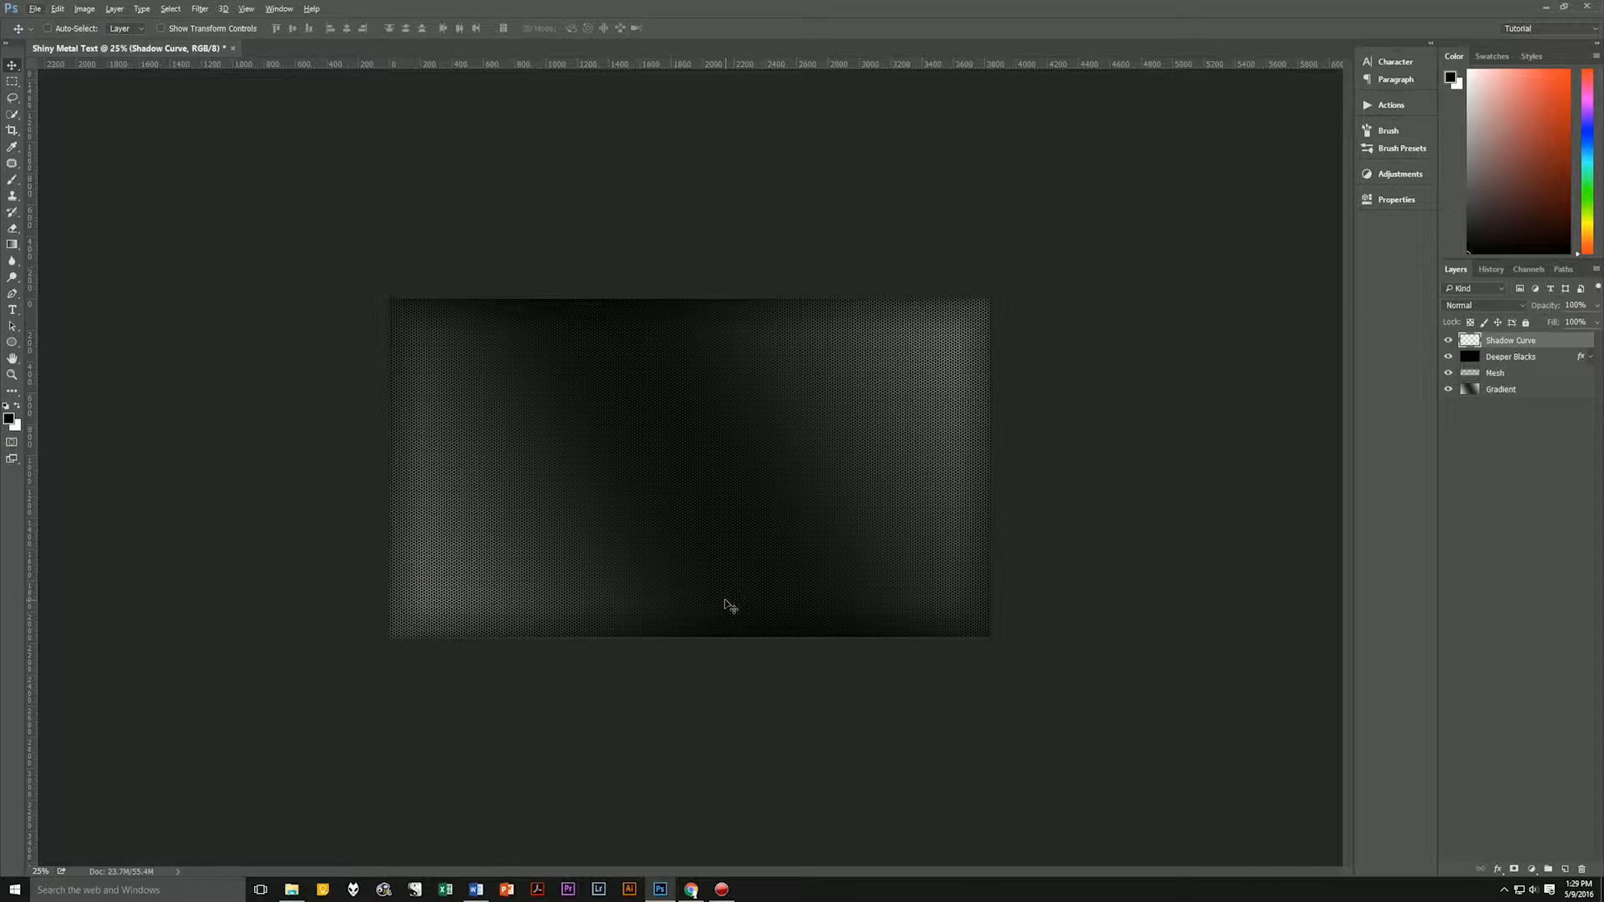
{"action": "scroll", "coordinate": [726, 603], "scroll_direction": "down", "scroll_amount": 2}
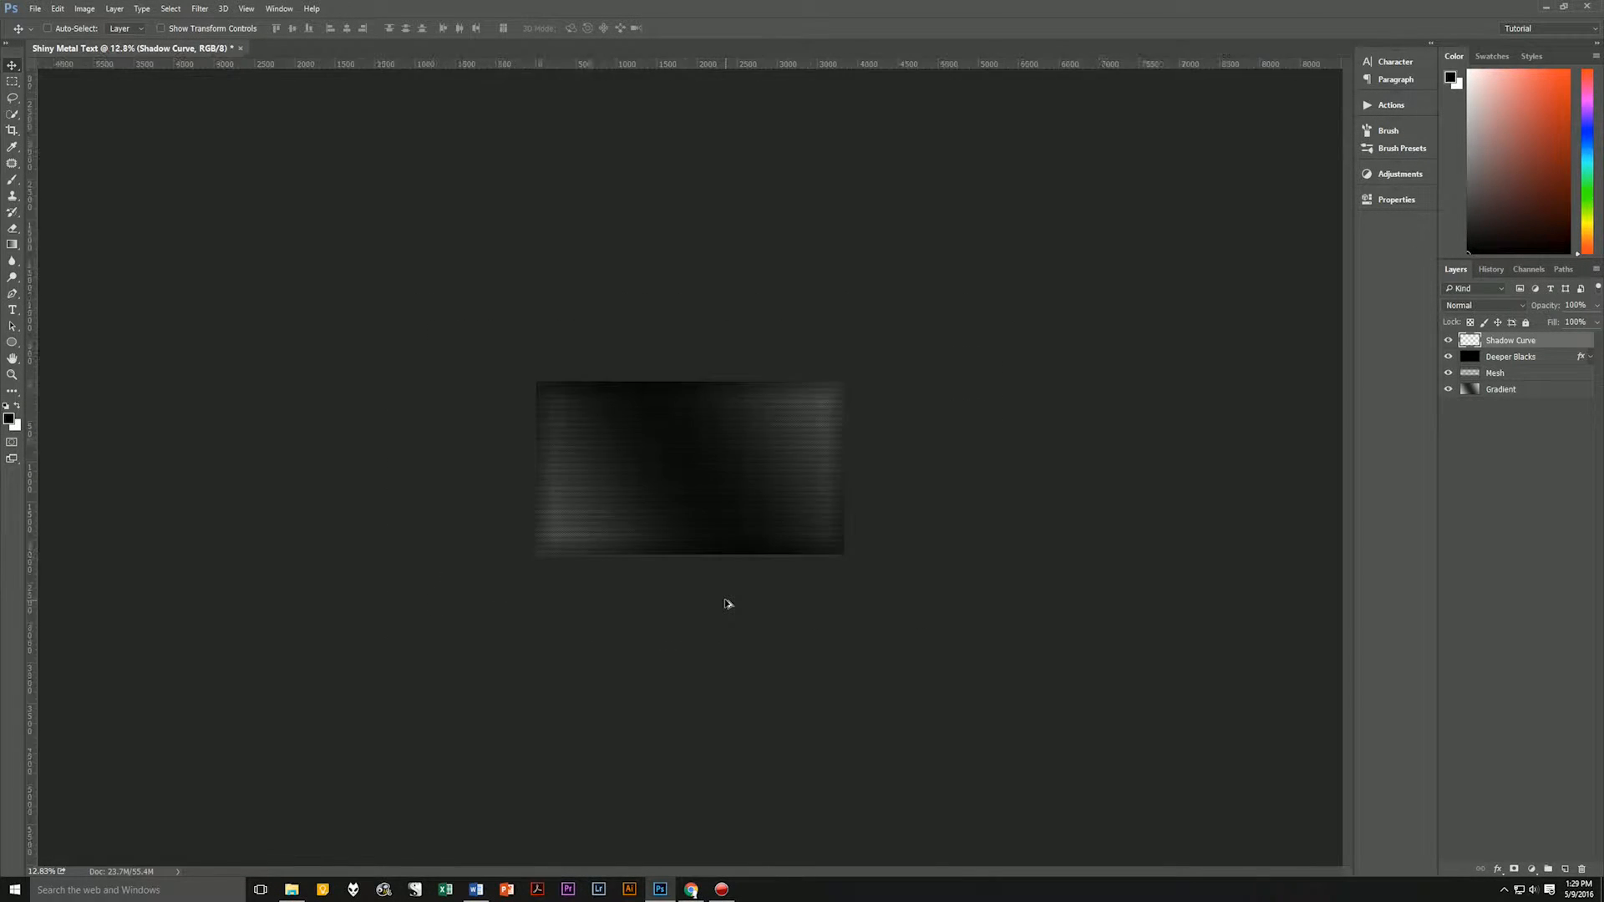
{"action": "scroll", "coordinate": [727, 601], "scroll_direction": "up", "scroll_amount": 4}
{"action": "scroll", "coordinate": [728, 596], "scroll_direction": "down", "scroll_amount": 3}
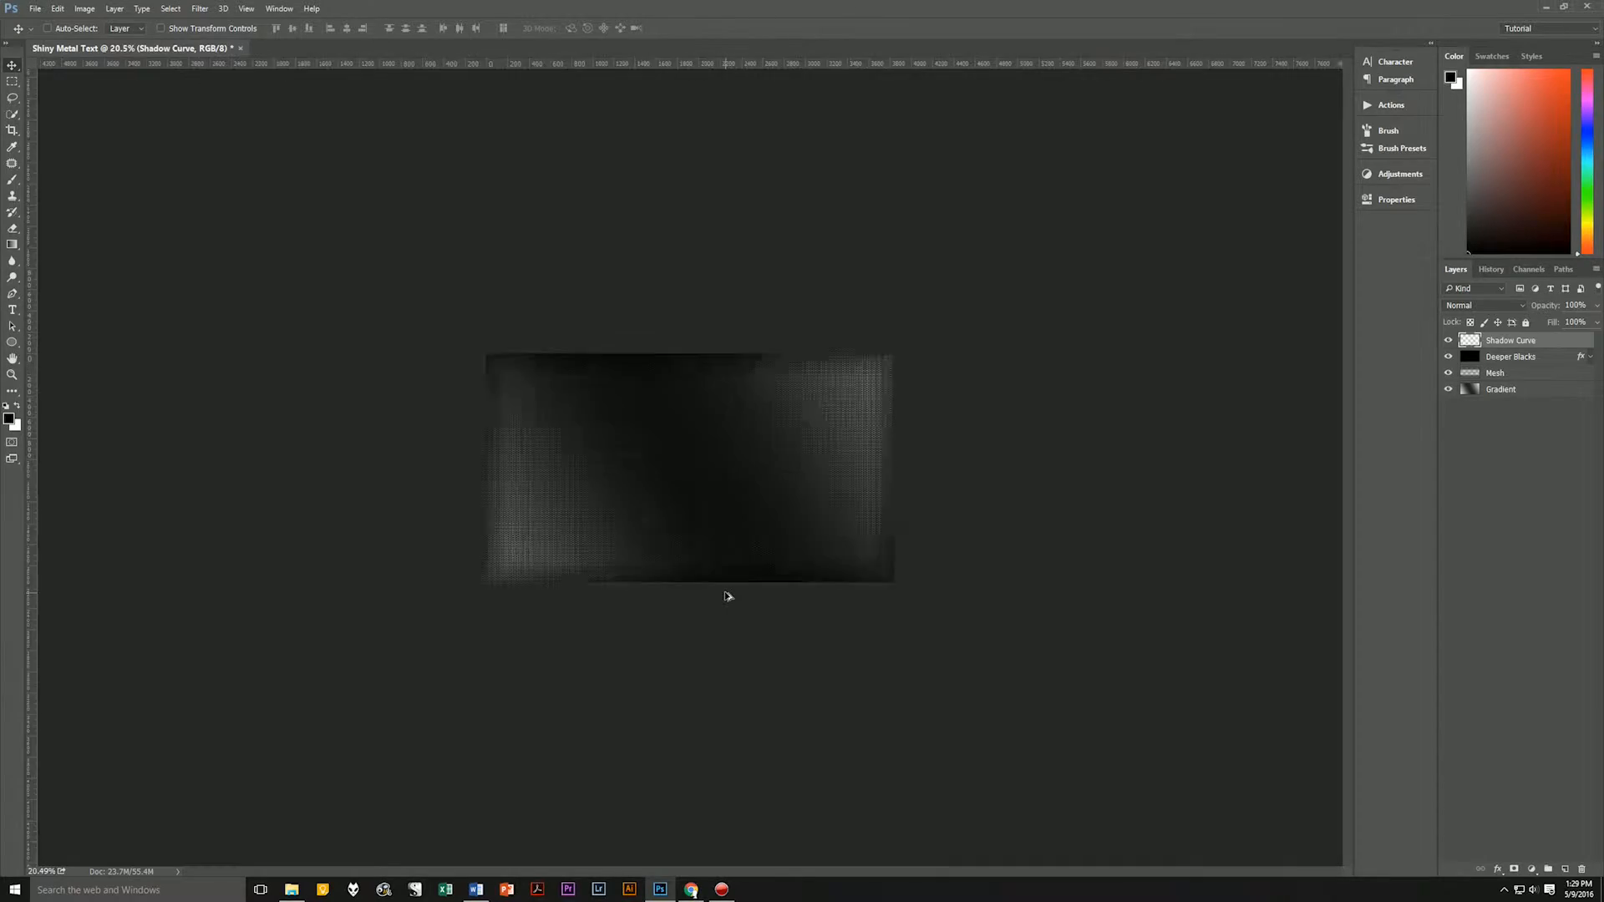
{"action": "scroll", "coordinate": [728, 595], "scroll_direction": "up", "scroll_amount": 3}
{"action": "scroll", "coordinate": [728, 595], "scroll_direction": "down", "scroll_amount": 1}
{"action": "scroll", "coordinate": [728, 593], "scroll_direction": "down", "scroll_amount": 3}
{"action": "scroll", "coordinate": [727, 594], "scroll_direction": "up", "scroll_amount": 4}
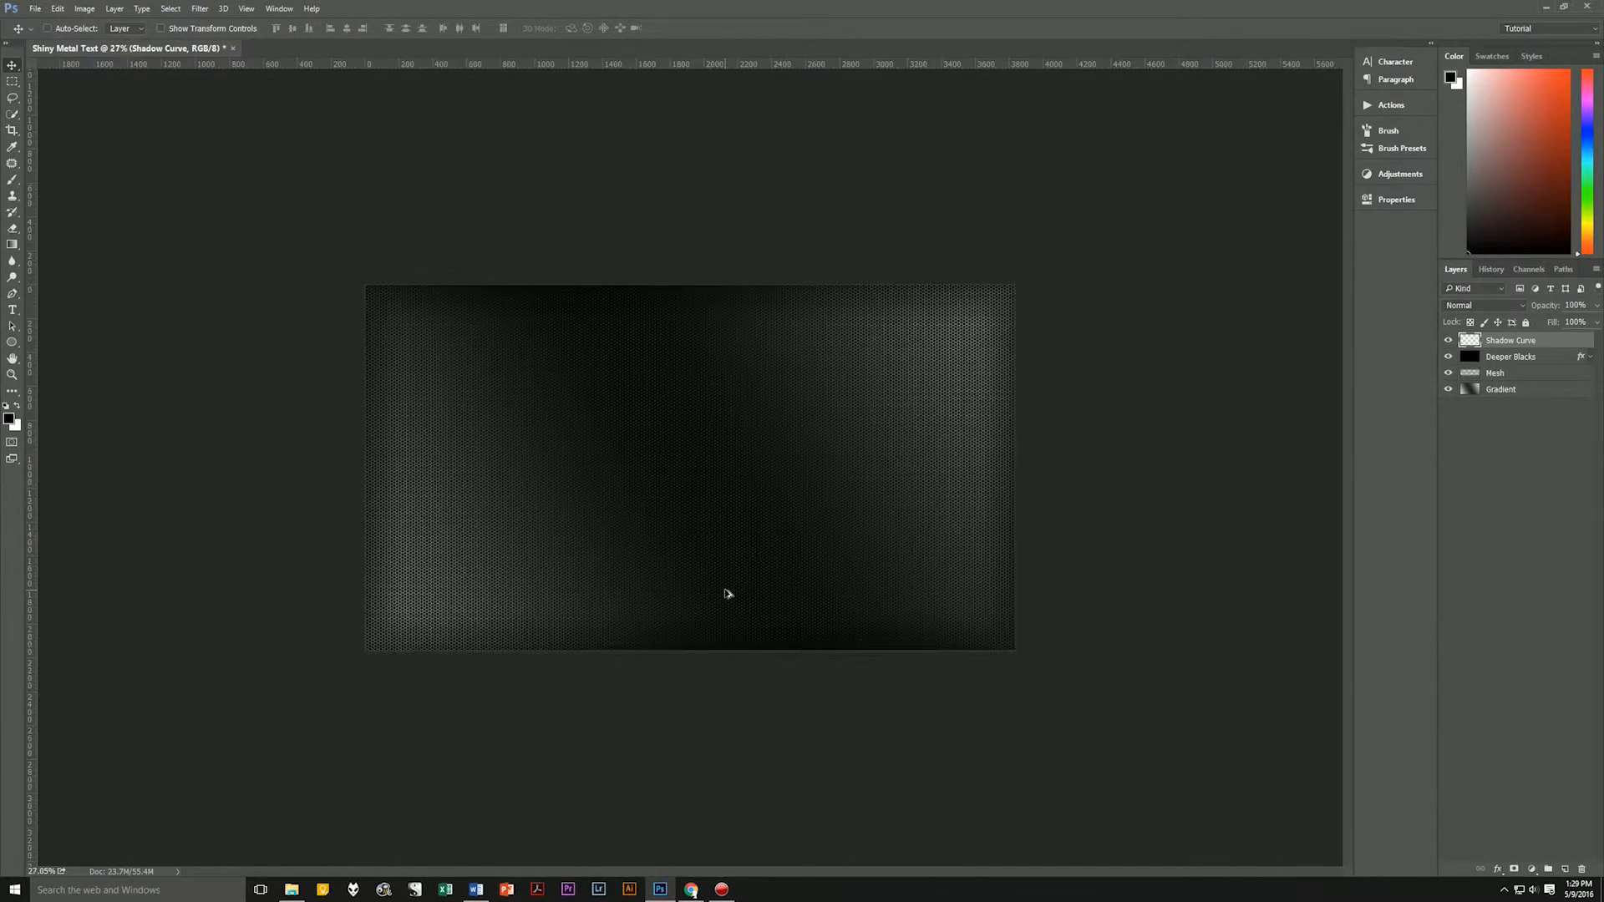
{"action": "scroll", "coordinate": [727, 594], "scroll_direction": "down", "scroll_amount": 3}
{"action": "scroll", "coordinate": [727, 594], "scroll_direction": "down", "scroll_amount": 3}
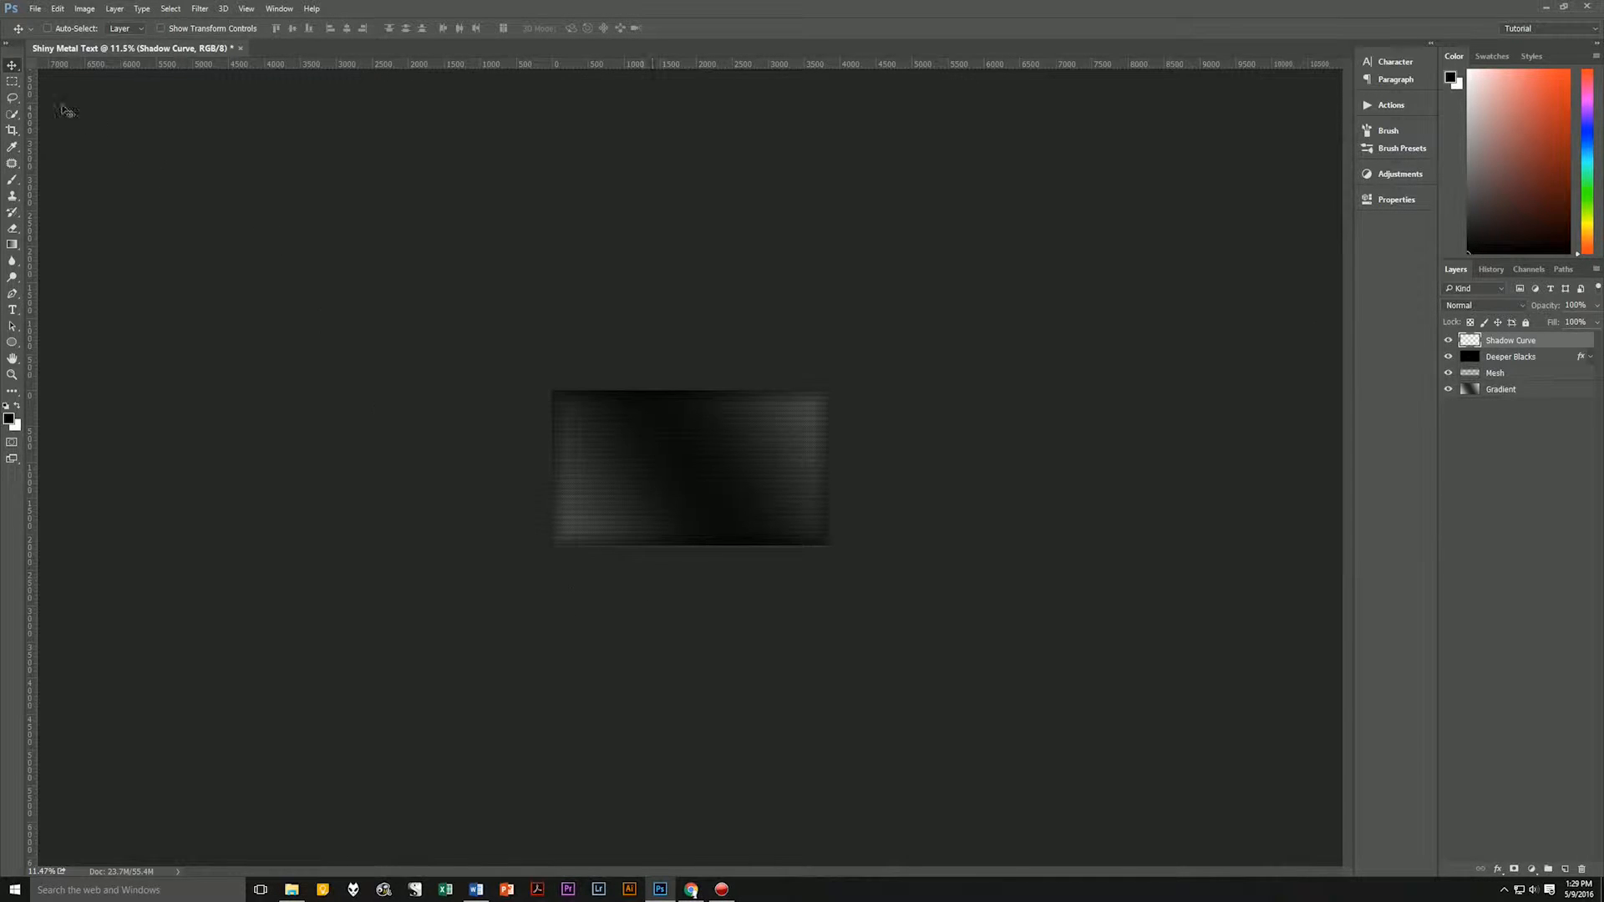
{"action": "left_click", "coordinate": [10, 80]}
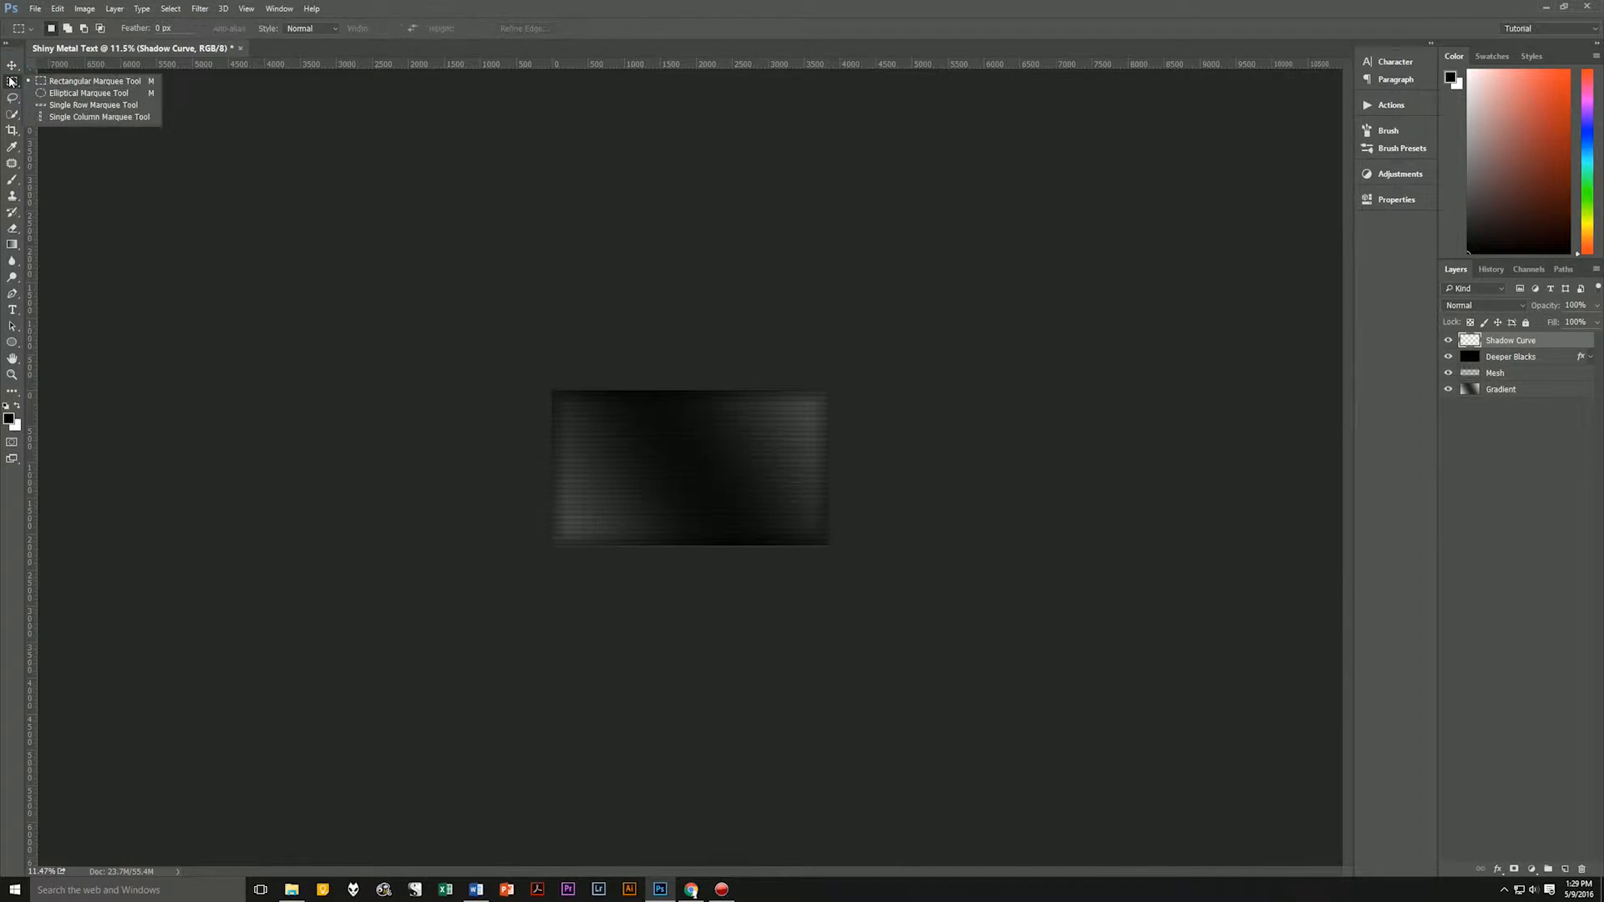
{"action": "left_click", "coordinate": [76, 94]}
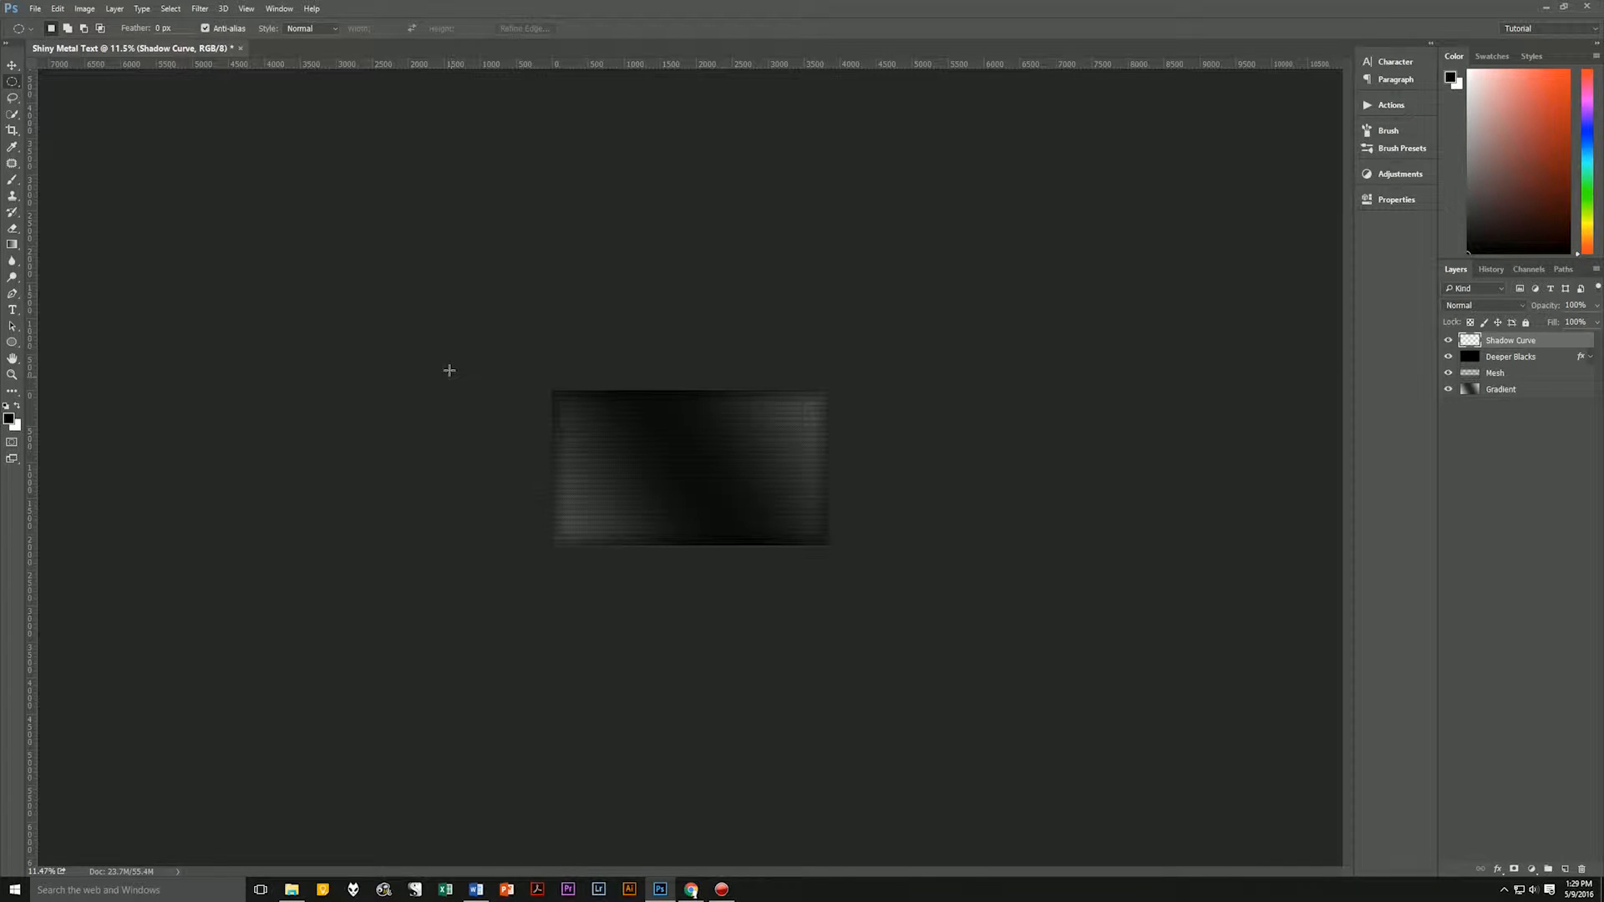
{"action": "left_click_drag", "start_coordinate": [402, 326], "coordinate": [1037, 730]}
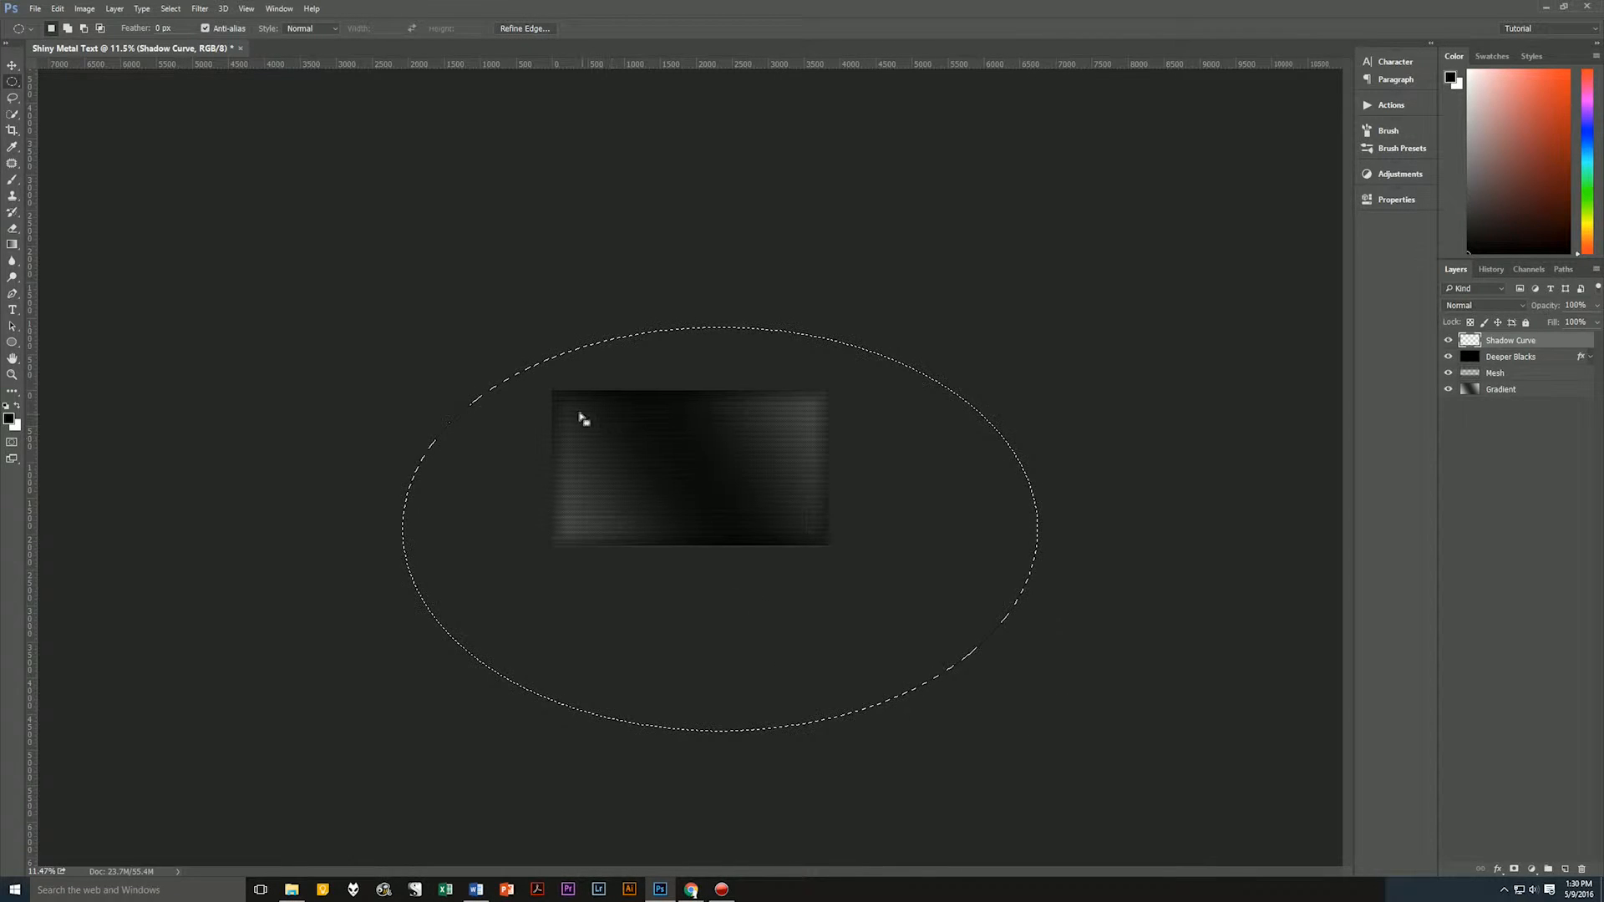
Shift the elliptical selection down and right so its arc cuts diagonally across the canvas, fill it with black on Shadow Curve, and deselect.
{"action": "left_click_drag", "start_coordinate": [566, 408], "coordinate": [726, 482]}
{"action": "key", "text": "alt+BackSpace"}
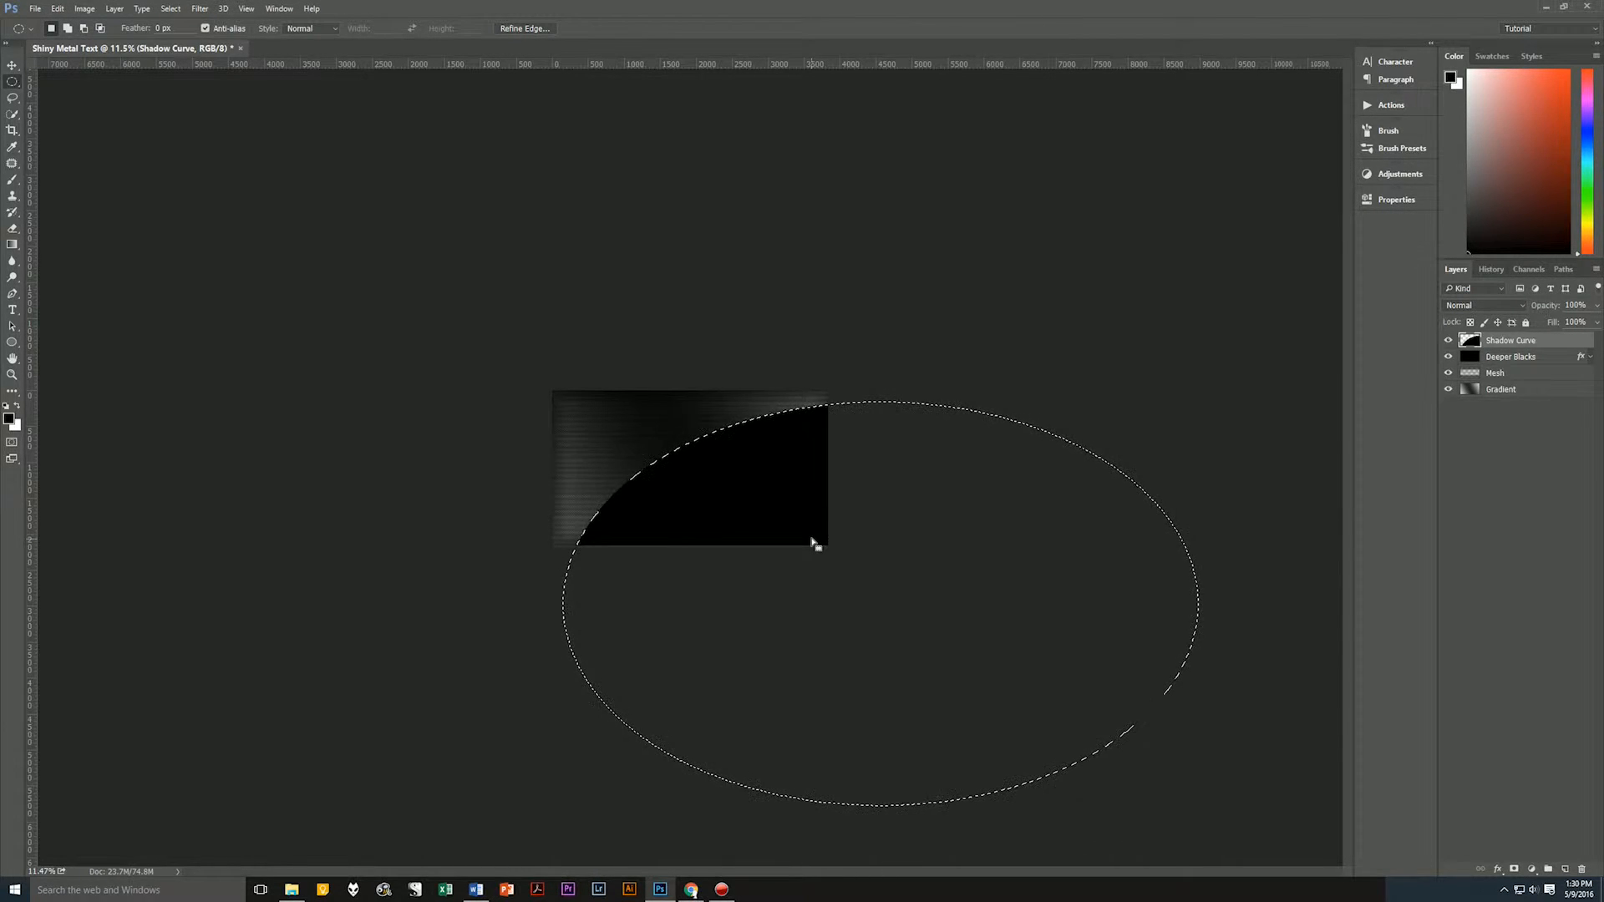
{"action": "key", "text": "ctrl+d"}
Set the Shadow Curve layer's opacity to 10% and deselect all layers.
{"action": "left_click", "coordinate": [1597, 306]}
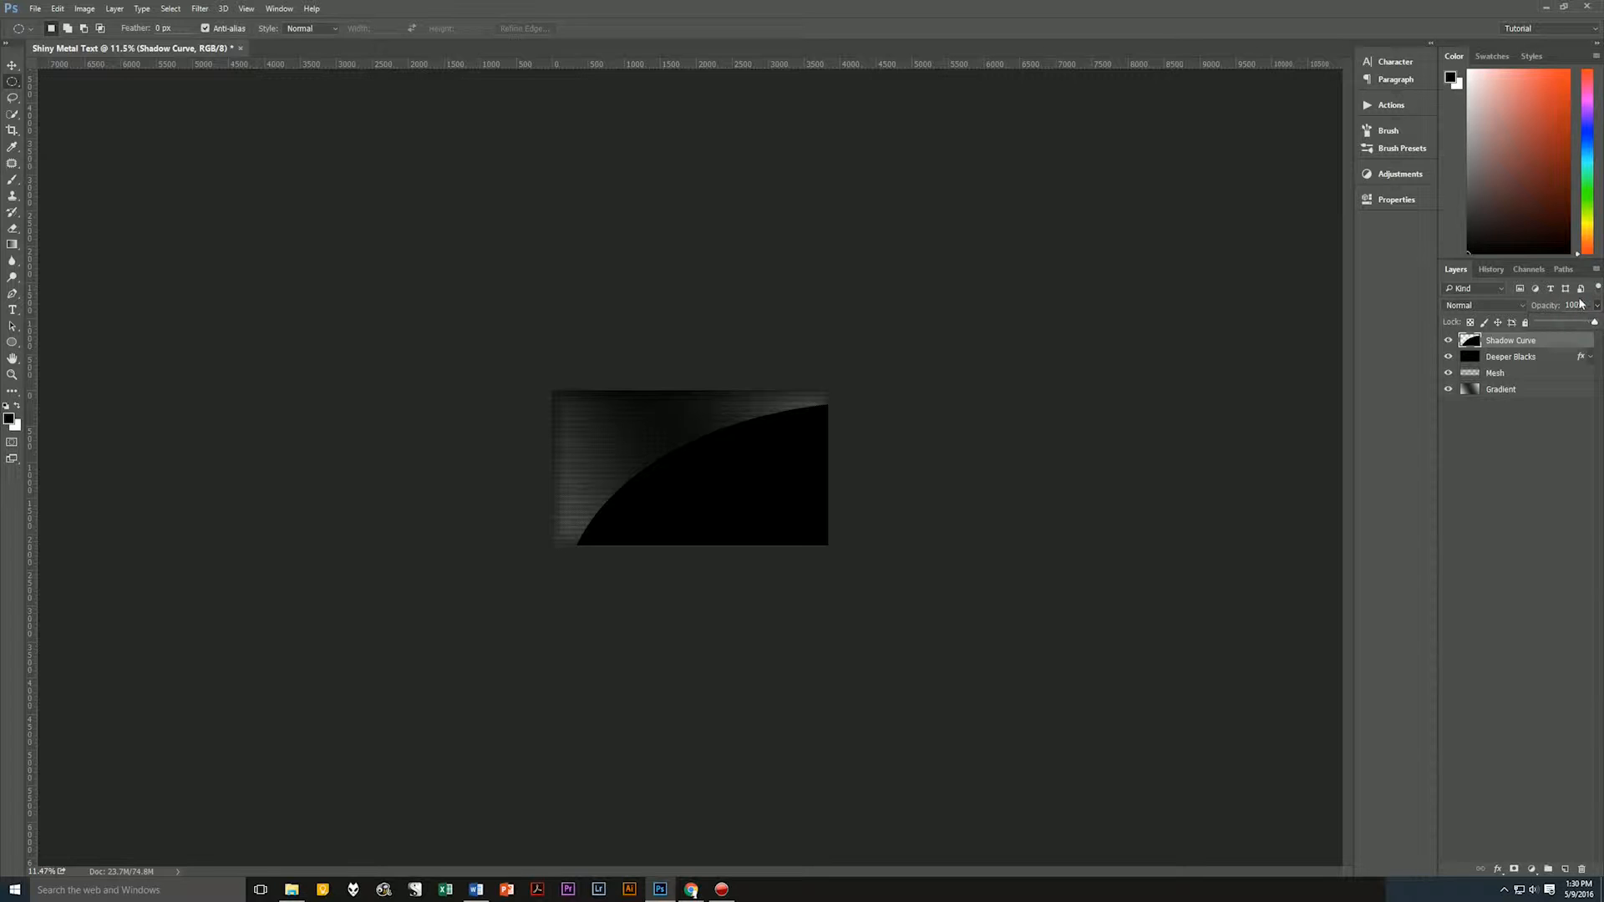
{"action": "left_click", "coordinate": [1576, 303]}
{"action": "type", "text": "10"}
{"action": "left_click", "coordinate": [1540, 419]}
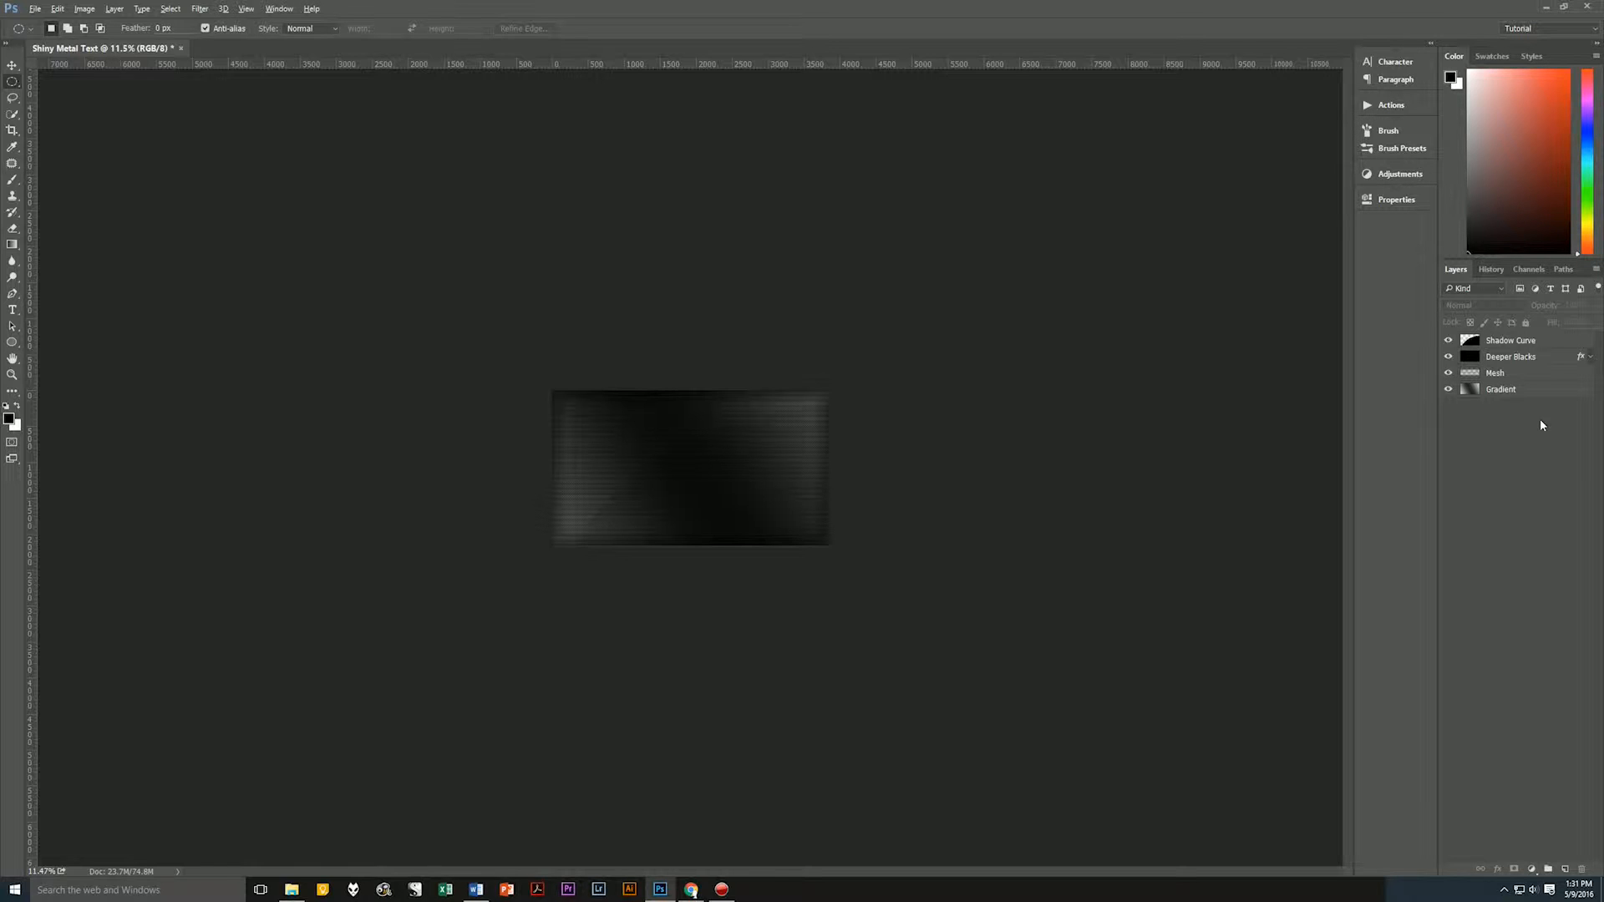
Add a new layer above Shadow Curve and name it Highlight 1.
{"action": "key", "text": "ctrl+shift+alt+n"}
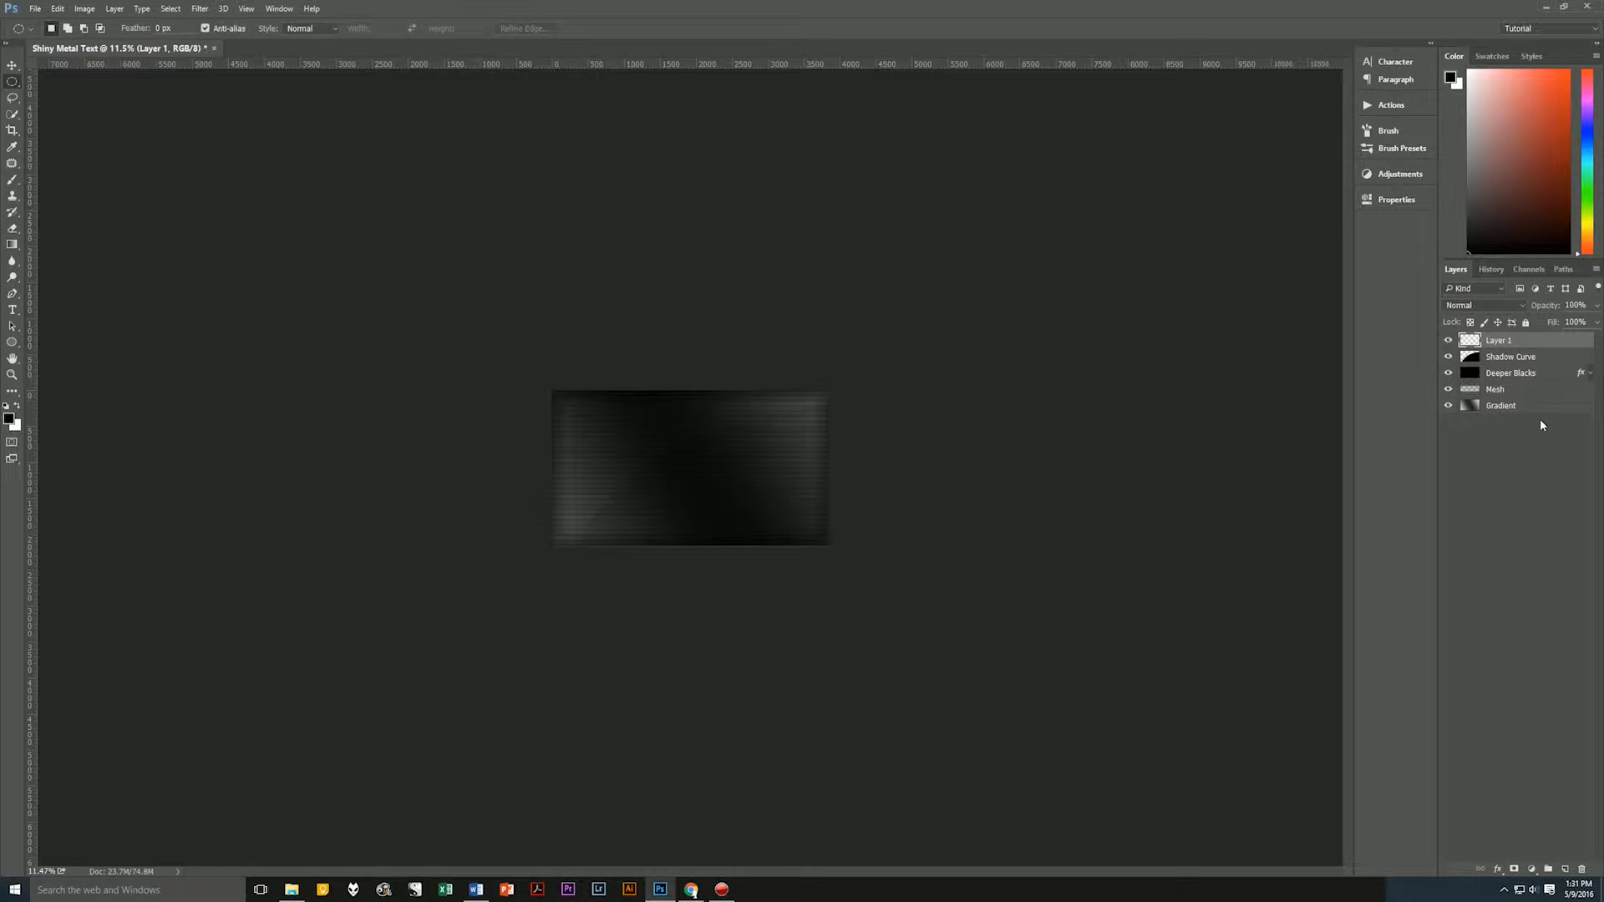
{"action": "double_click", "coordinate": [1498, 340]}
{"action": "type", "text": "Highlight 1"}
{"action": "left_click", "coordinate": [1557, 341]}
Draw a large ellipse selection about 2.5 times the canvas width, offset toward its lower-right corner, fill it with white on Highlight 1, and deselect.
{"action": "left_click_drag", "start_coordinate": [383, 312], "coordinate": [1080, 755]}
{"action": "left_click_drag", "start_coordinate": [594, 454], "coordinate": [836, 502]}
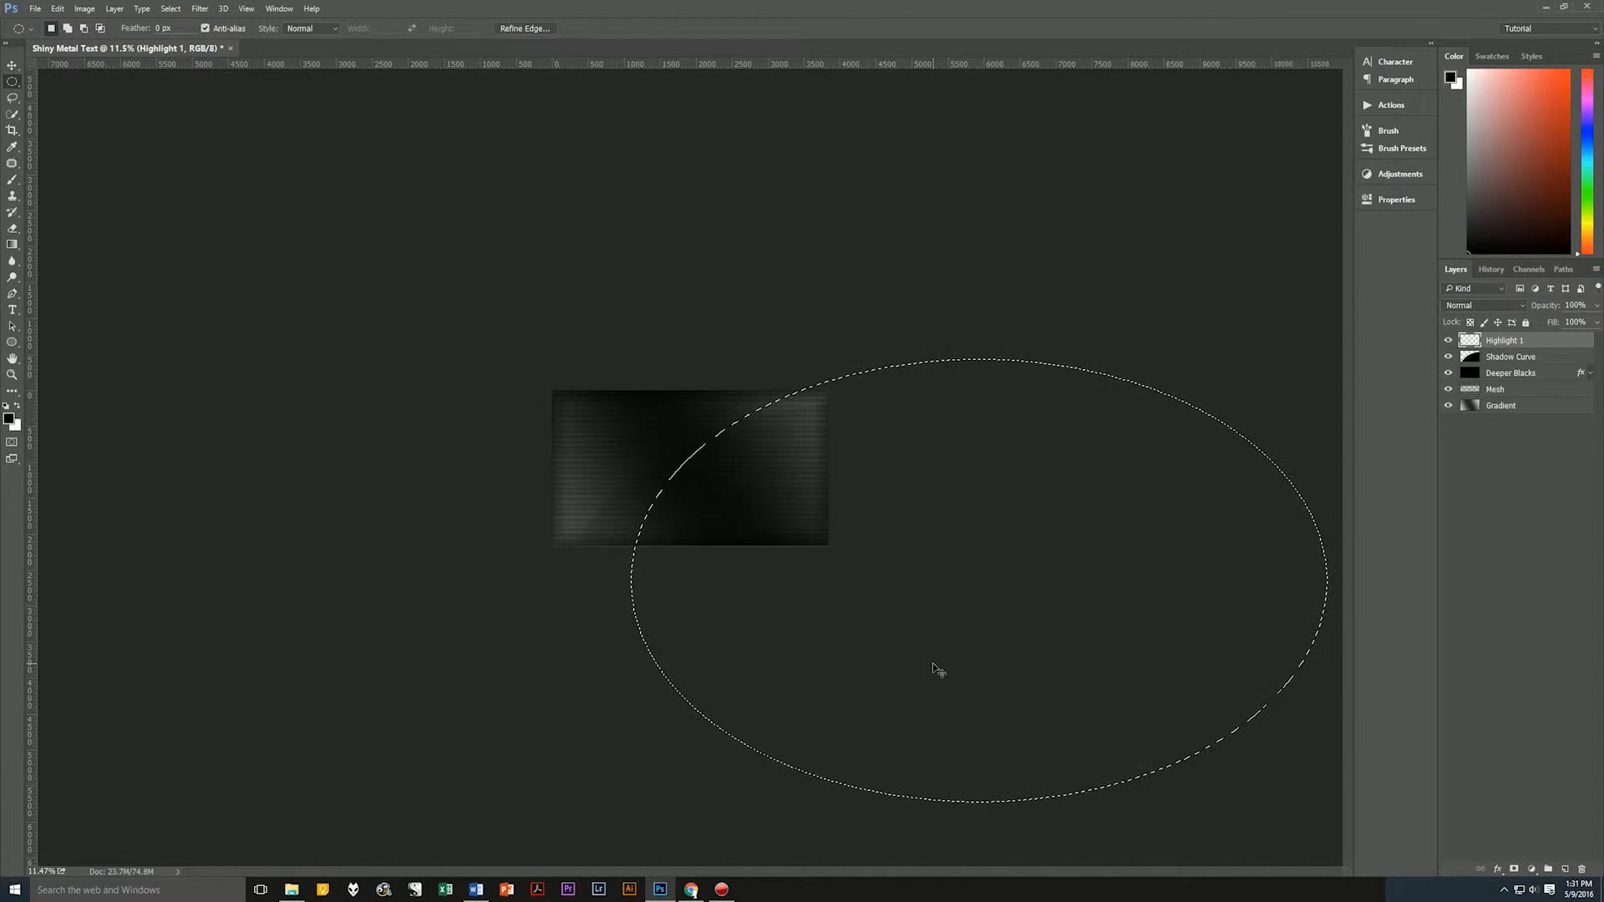
{"action": "key", "text": "ctrl+BackSpace"}
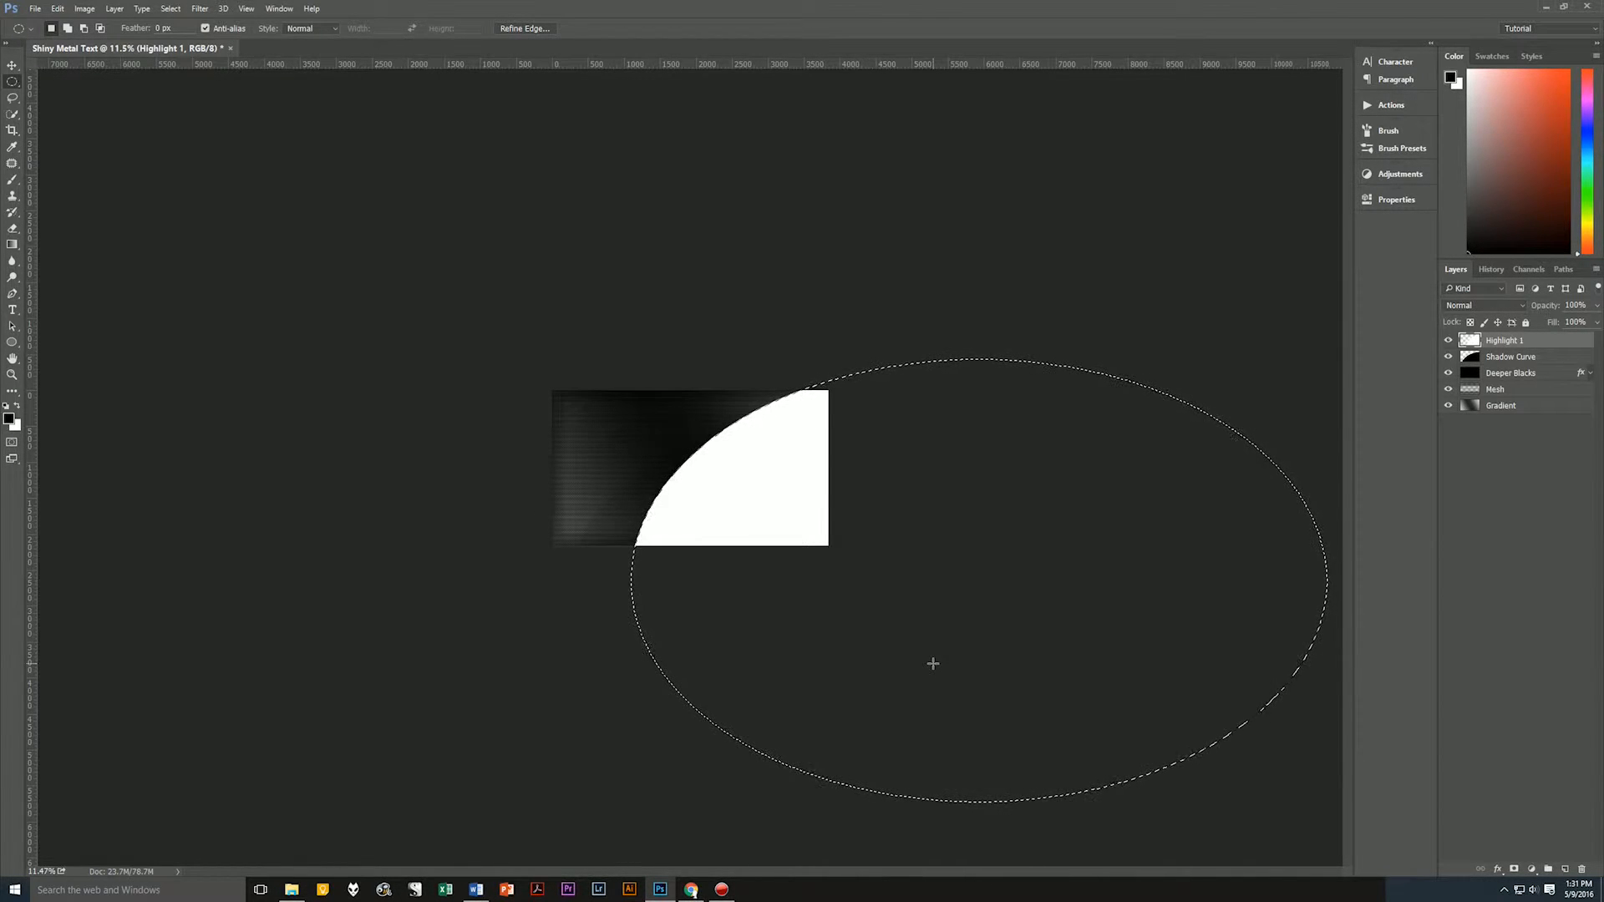
{"action": "key", "text": "ctrl+d"}
Set the Highlight 1 layer's blending mode to Overlay and its opacity to 20%.
{"action": "left_click", "coordinate": [1522, 305]}
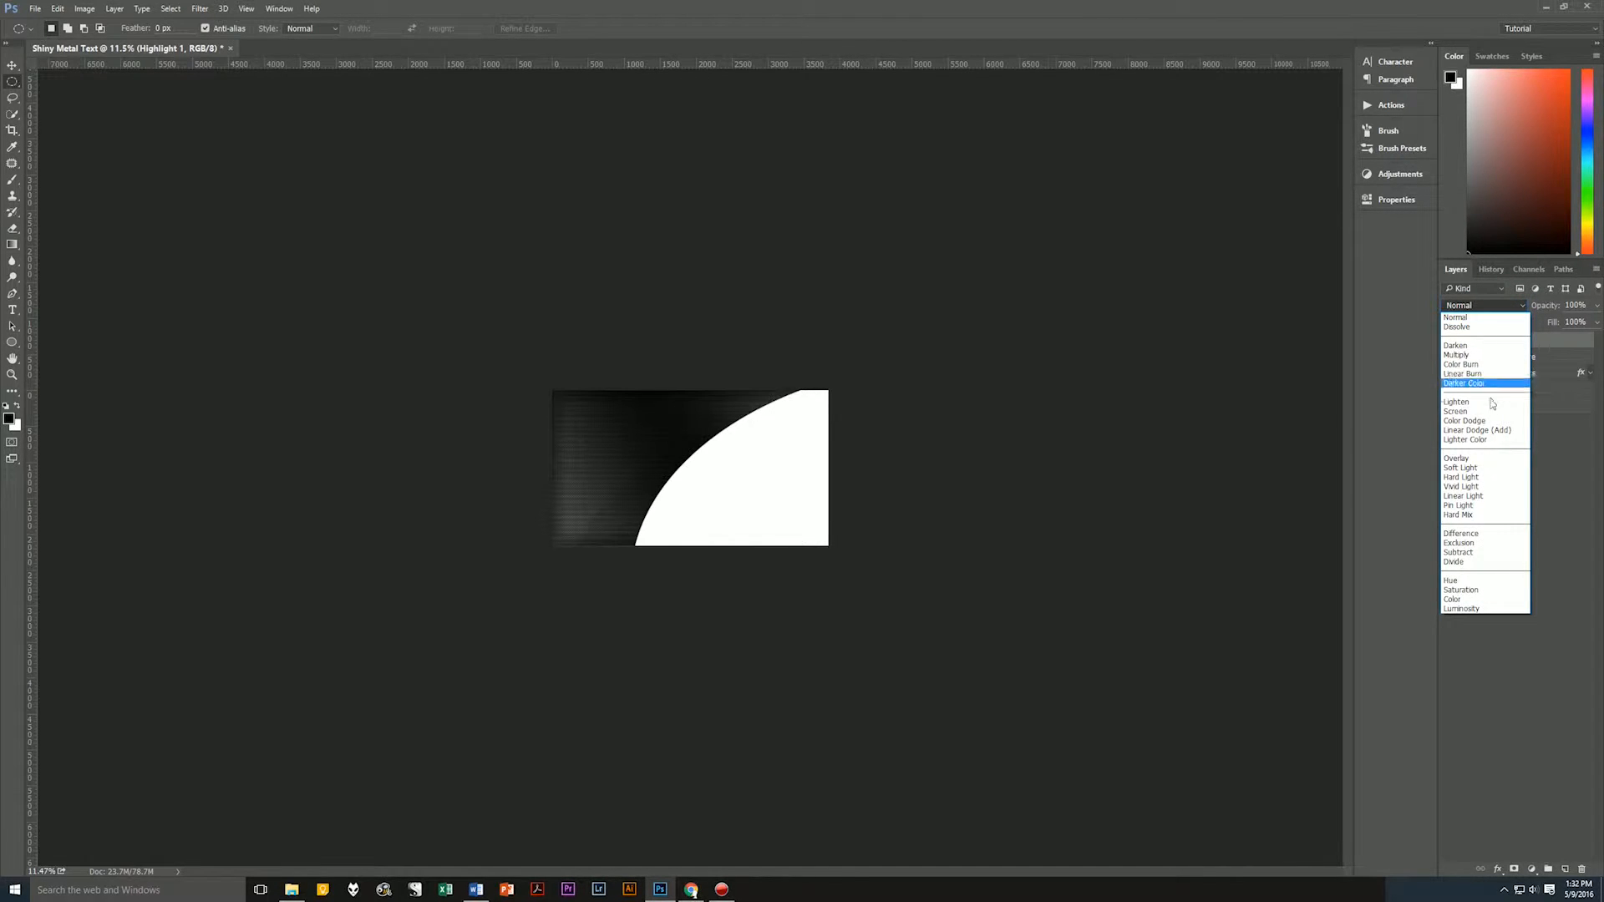
{"action": "left_click", "coordinate": [1486, 462]}
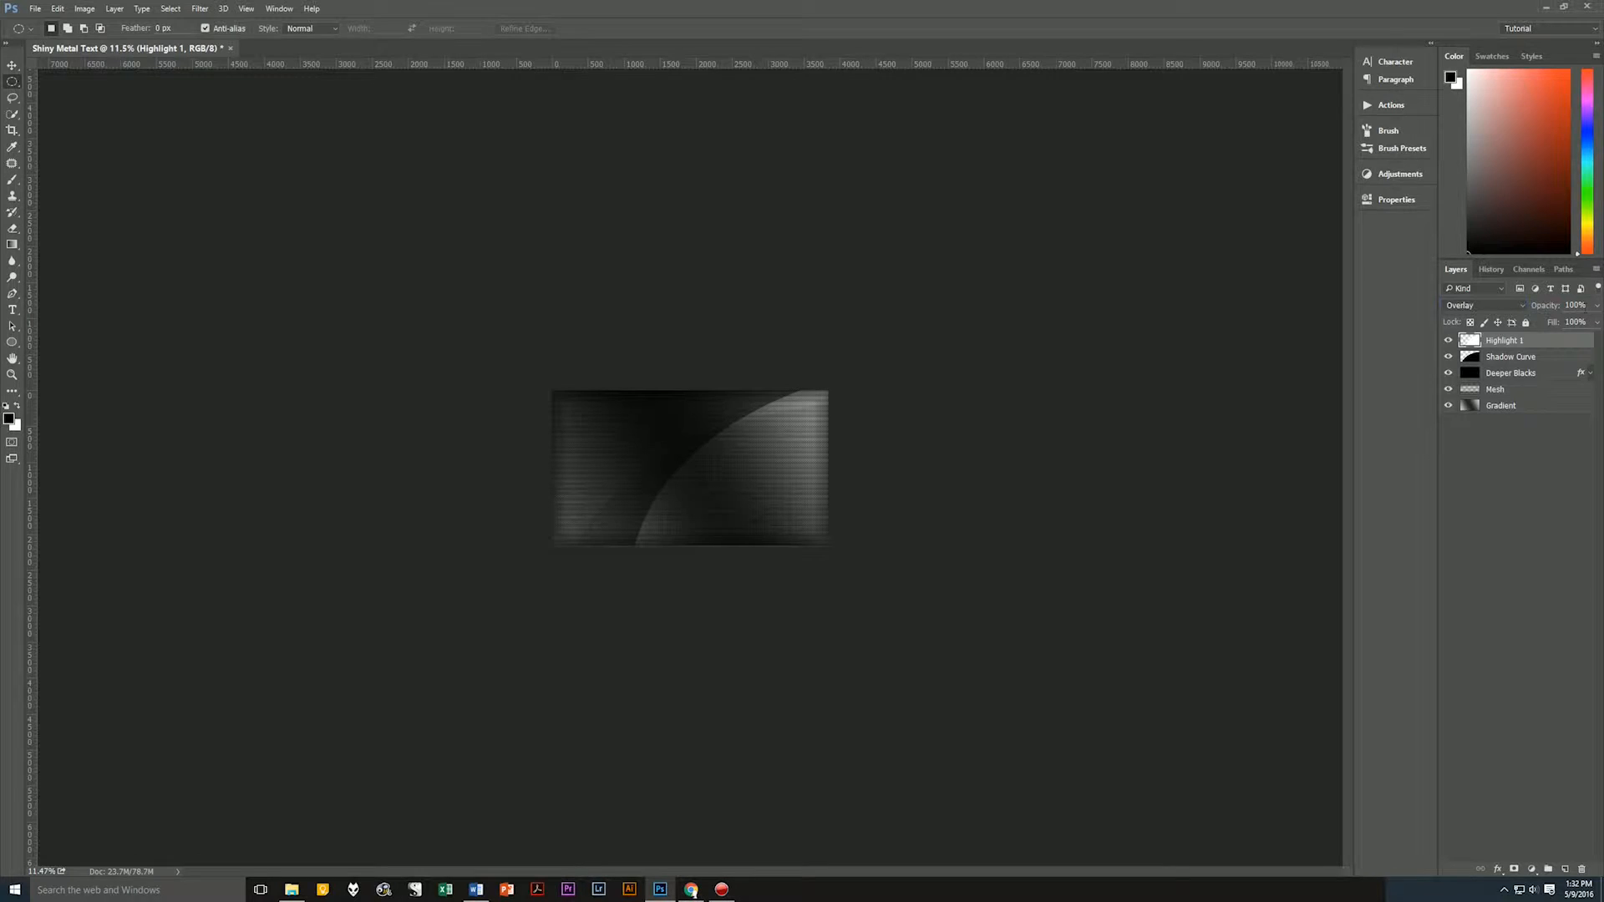
{"action": "left_click", "coordinate": [1573, 305]}
{"action": "type", "text": "20"}
{"action": "key", "text": "Return"}
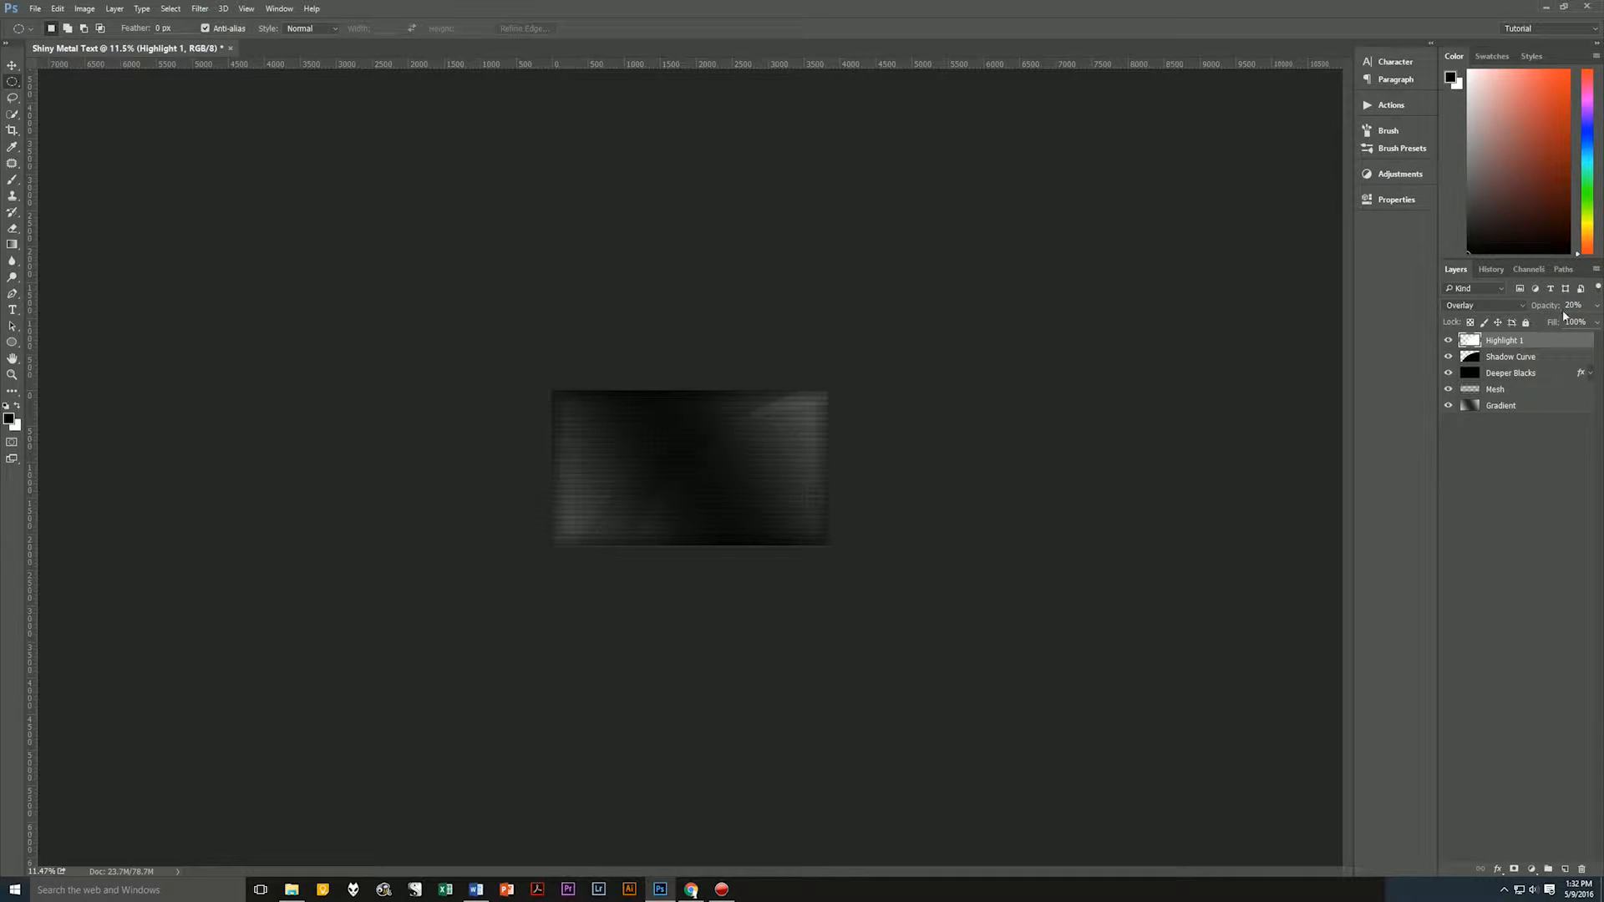
{"action": "left_click", "coordinate": [1548, 481]}
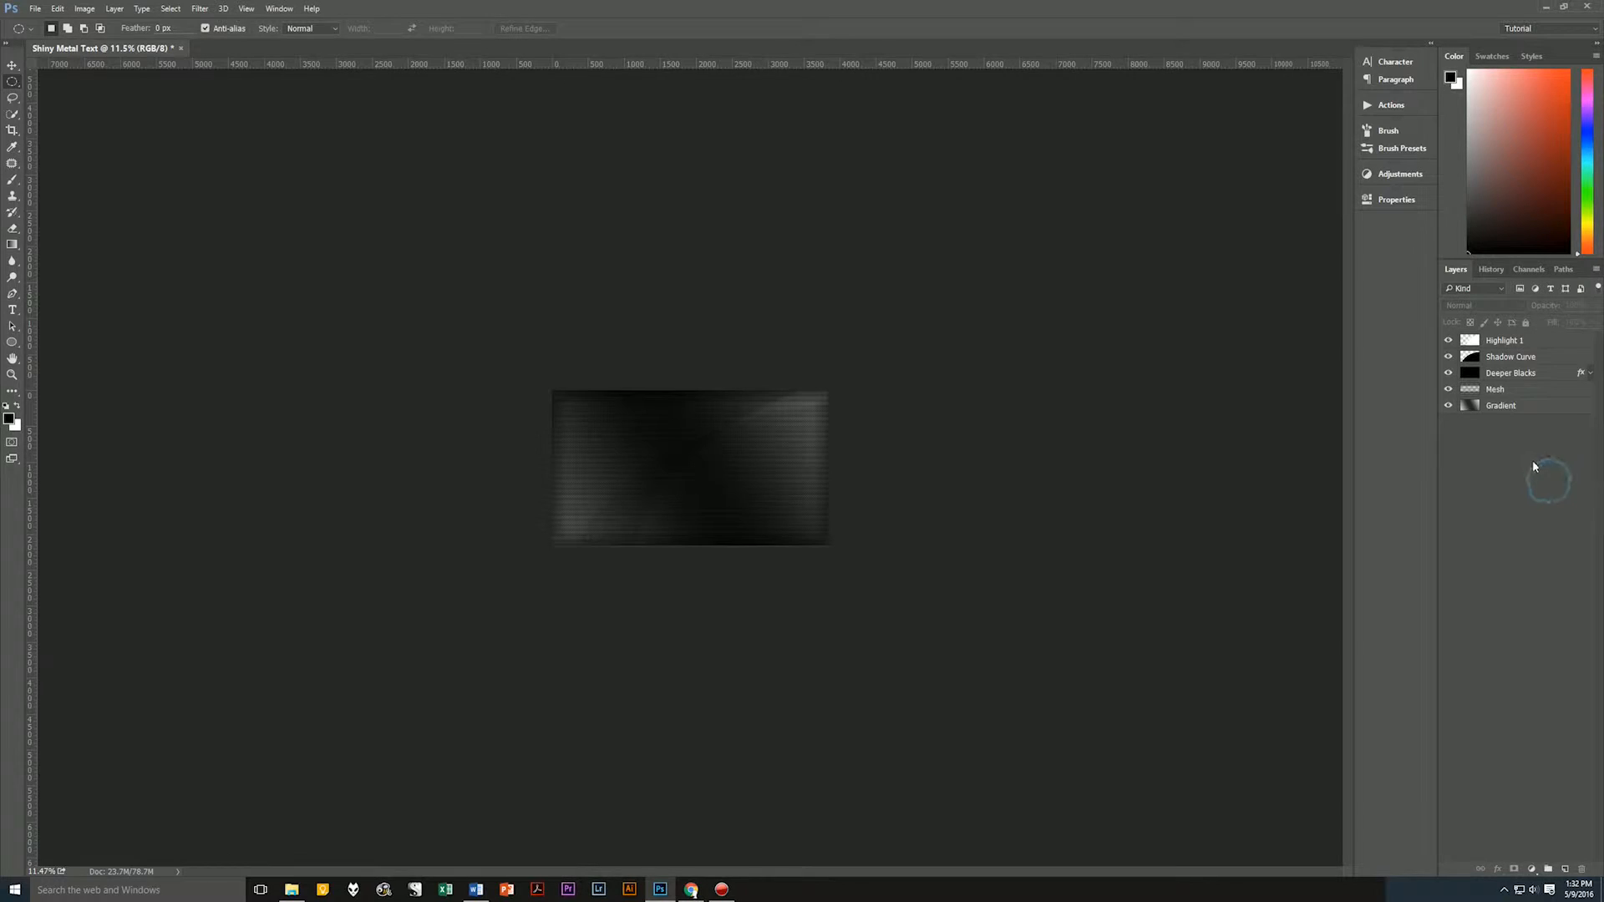
Add a new layer above Highlight 1 and name it Highlight 2.
{"action": "left_click", "coordinate": [1546, 343]}
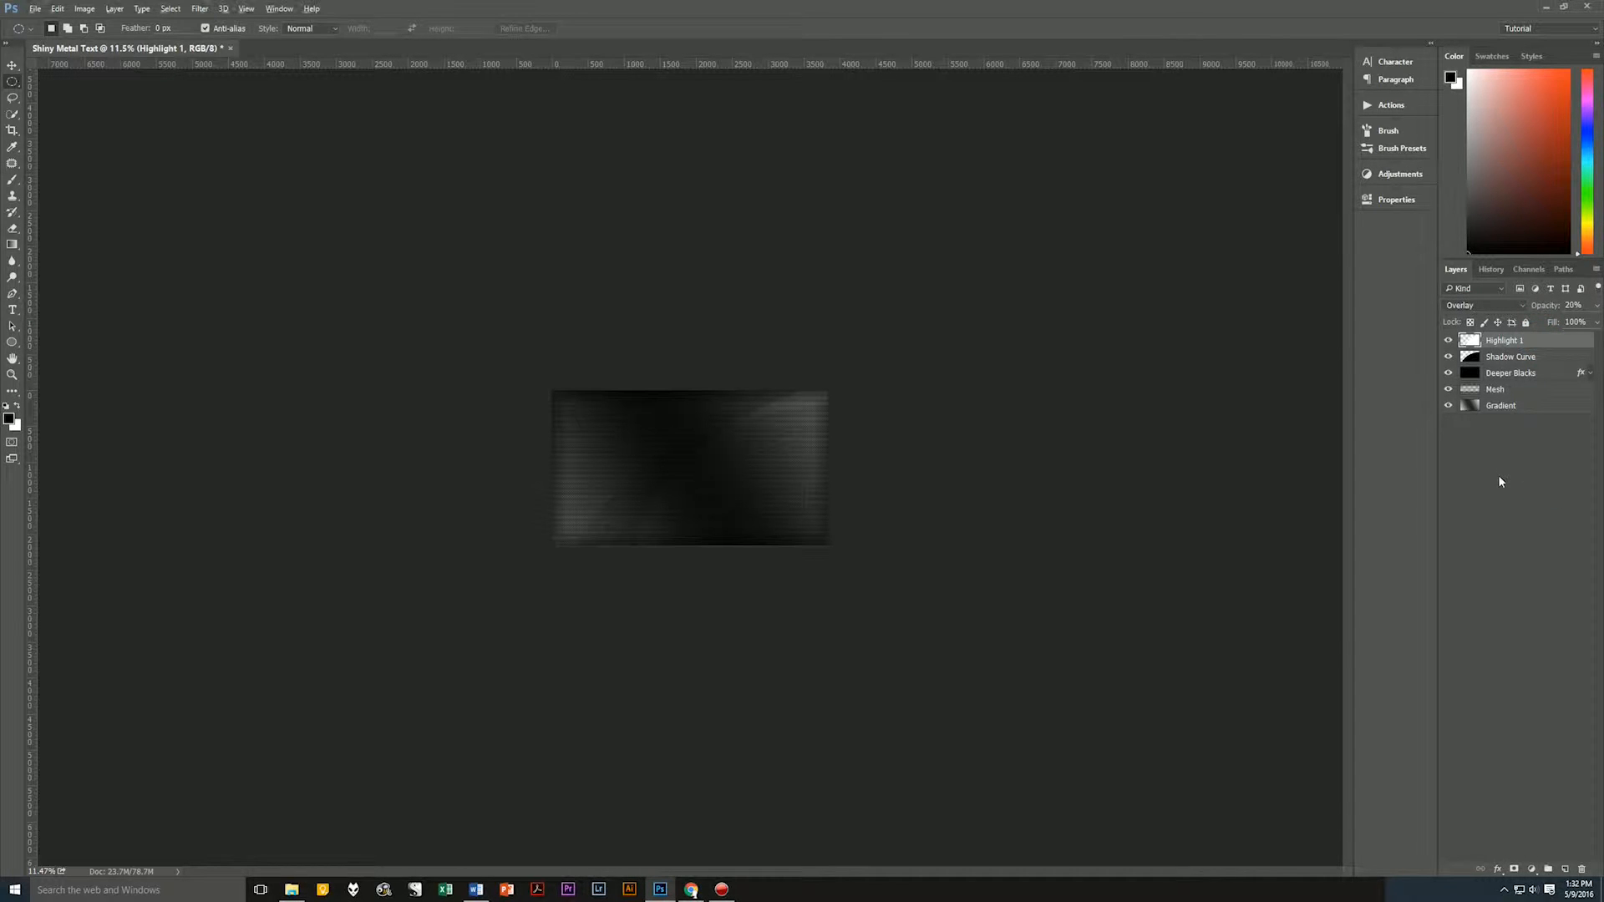
{"action": "key", "text": "ctrl+shift+alt+n"}
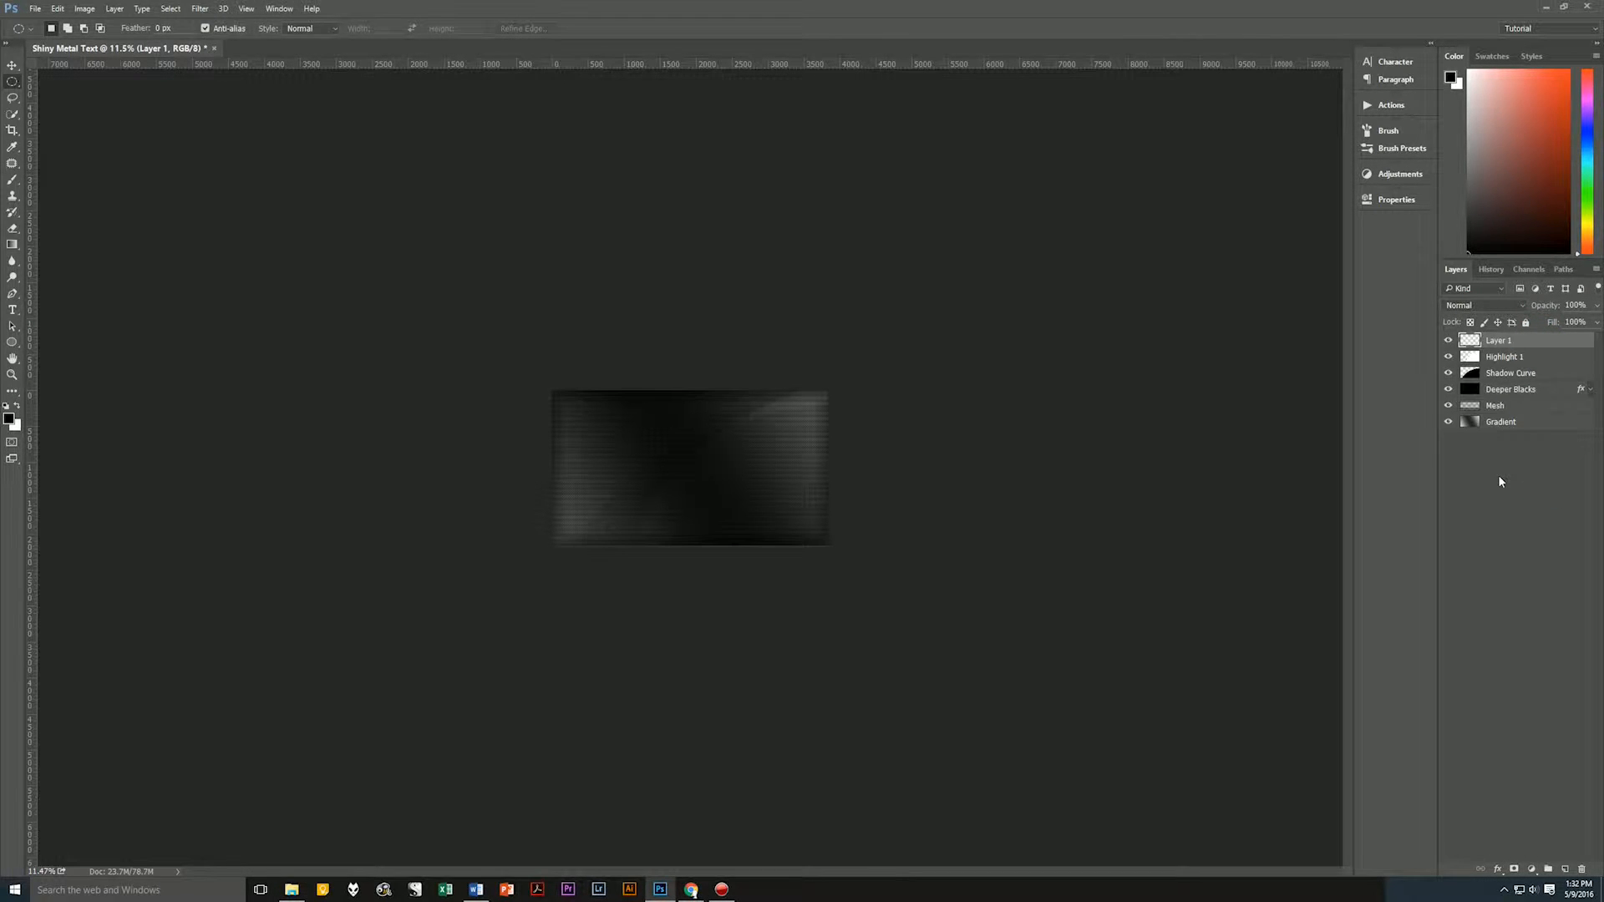
{"action": "double_click", "coordinate": [1499, 341]}
{"action": "type", "text": "Highlight 2"}
{"action": "key", "text": "Return"}
{"action": "left_click_drag", "start_coordinate": [221, 211], "coordinate": [680, 485]}
{"action": "left_click_drag", "start_coordinate": [436, 380], "coordinate": [442, 383]}
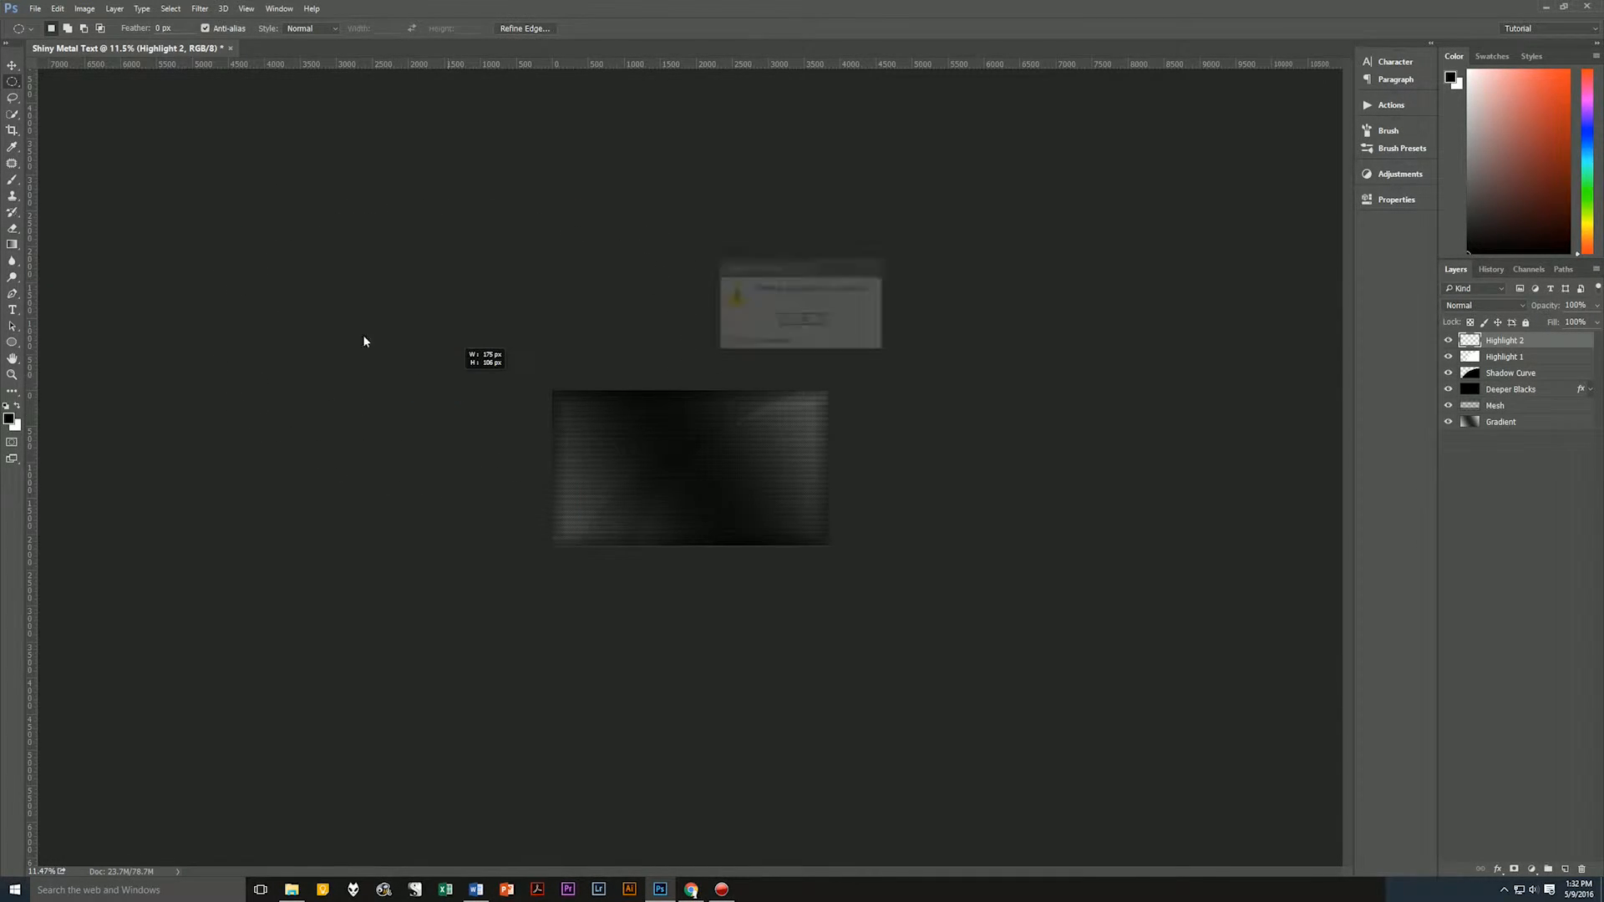
{"action": "left_click", "coordinate": [799, 322]}
Draw an ellipse selection about twice the canvas width, position its arc across the canvas's upper-left corner, fill it with white on Highlight 2, and deselect.
{"action": "left_click_drag", "start_coordinate": [192, 182], "coordinate": [751, 468]}
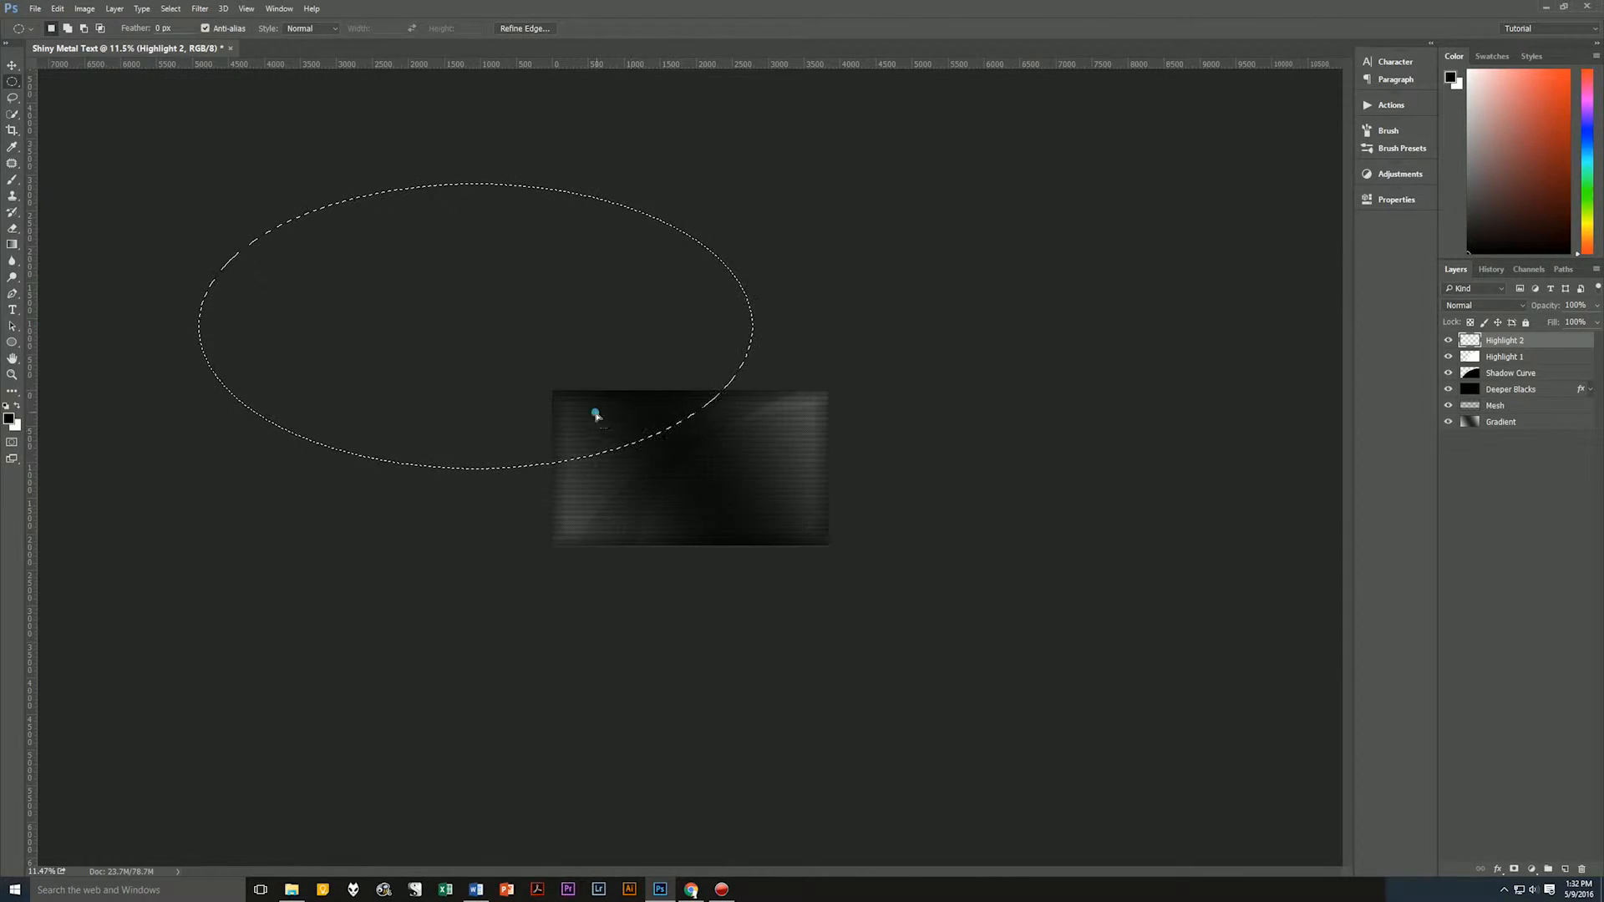
{"action": "left_click_drag", "start_coordinate": [595, 413], "coordinate": [559, 436]}
{"action": "key", "text": "ctrl+BackSpace"}
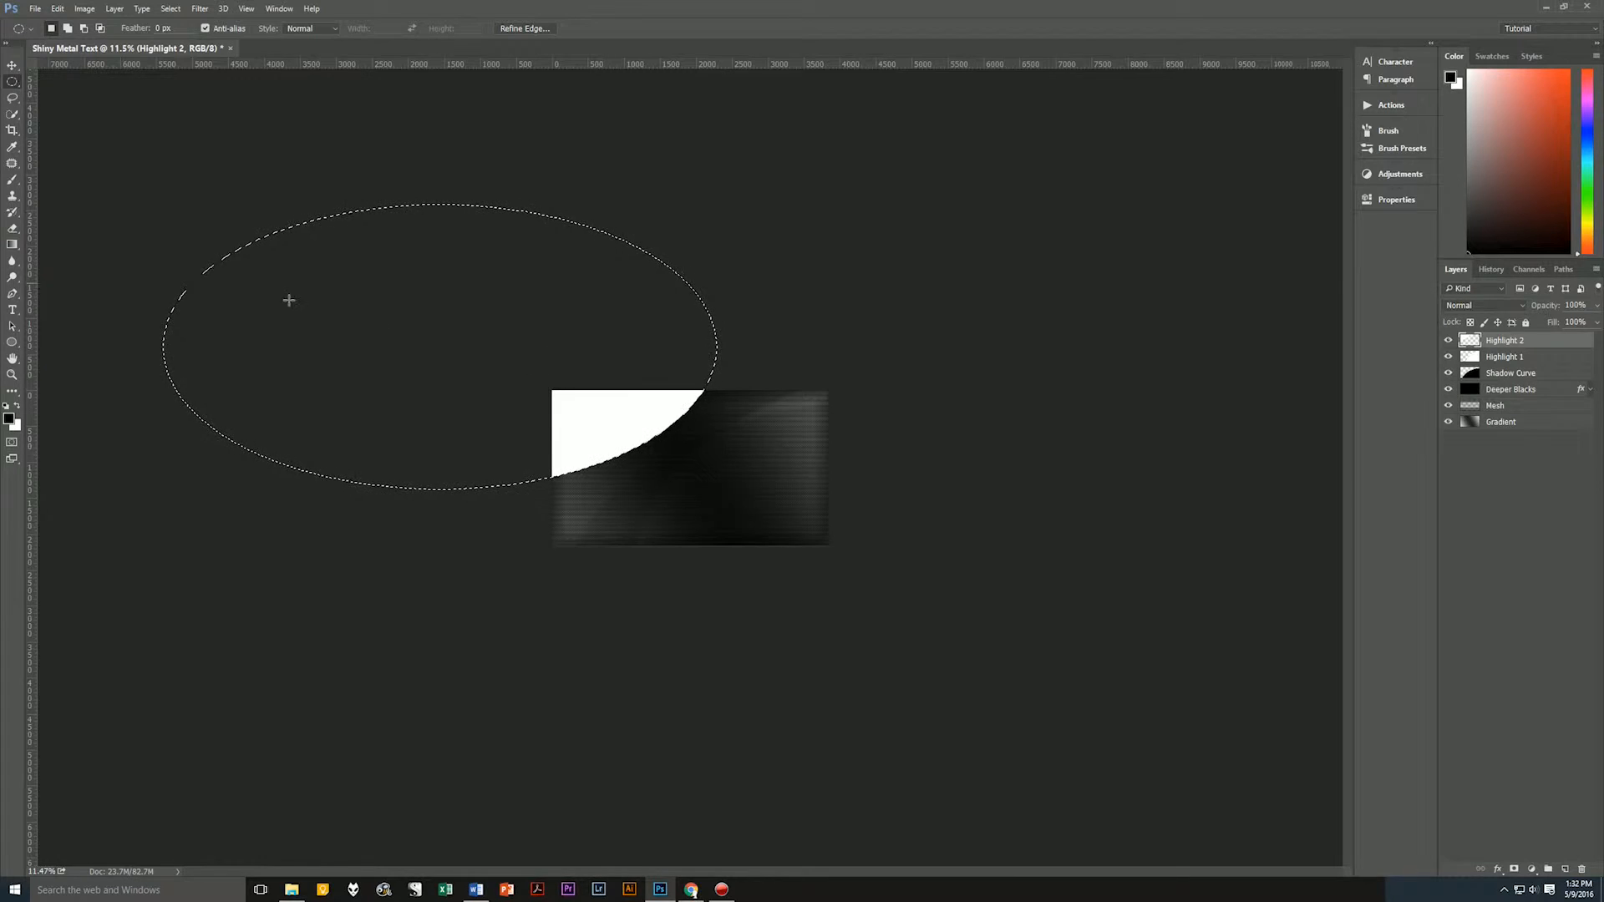
{"action": "left_click", "coordinate": [554, 417]}
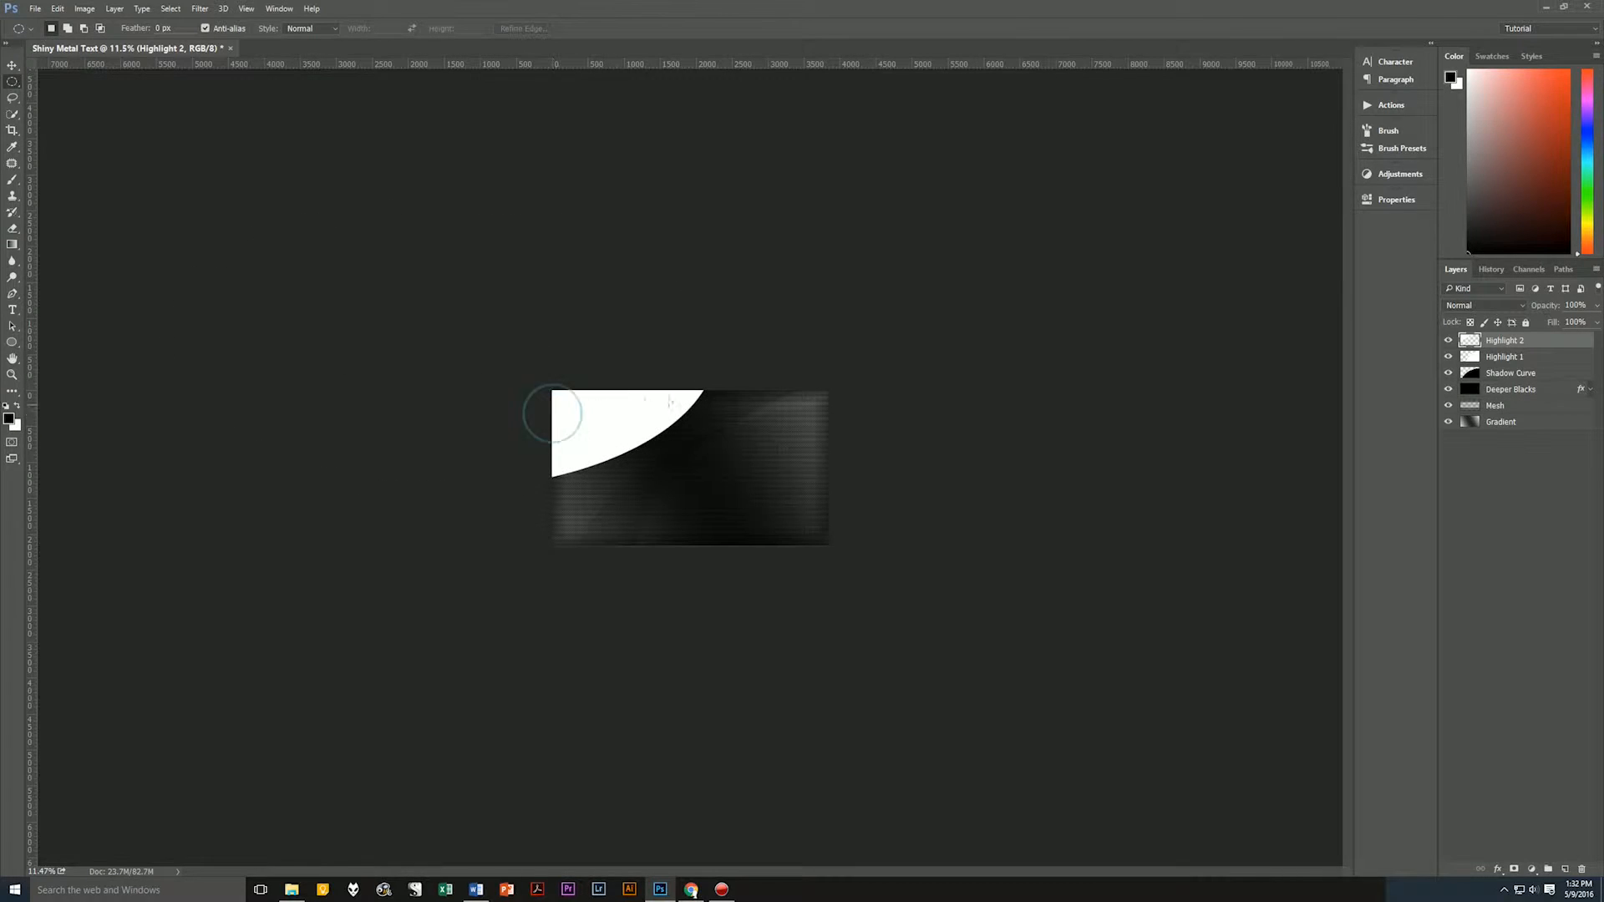
Set the Highlight 2 layer's blending mode to Overlay and its opacity to 20%.
{"action": "left_click", "coordinate": [1486, 306]}
{"action": "left_click", "coordinate": [1486, 461]}
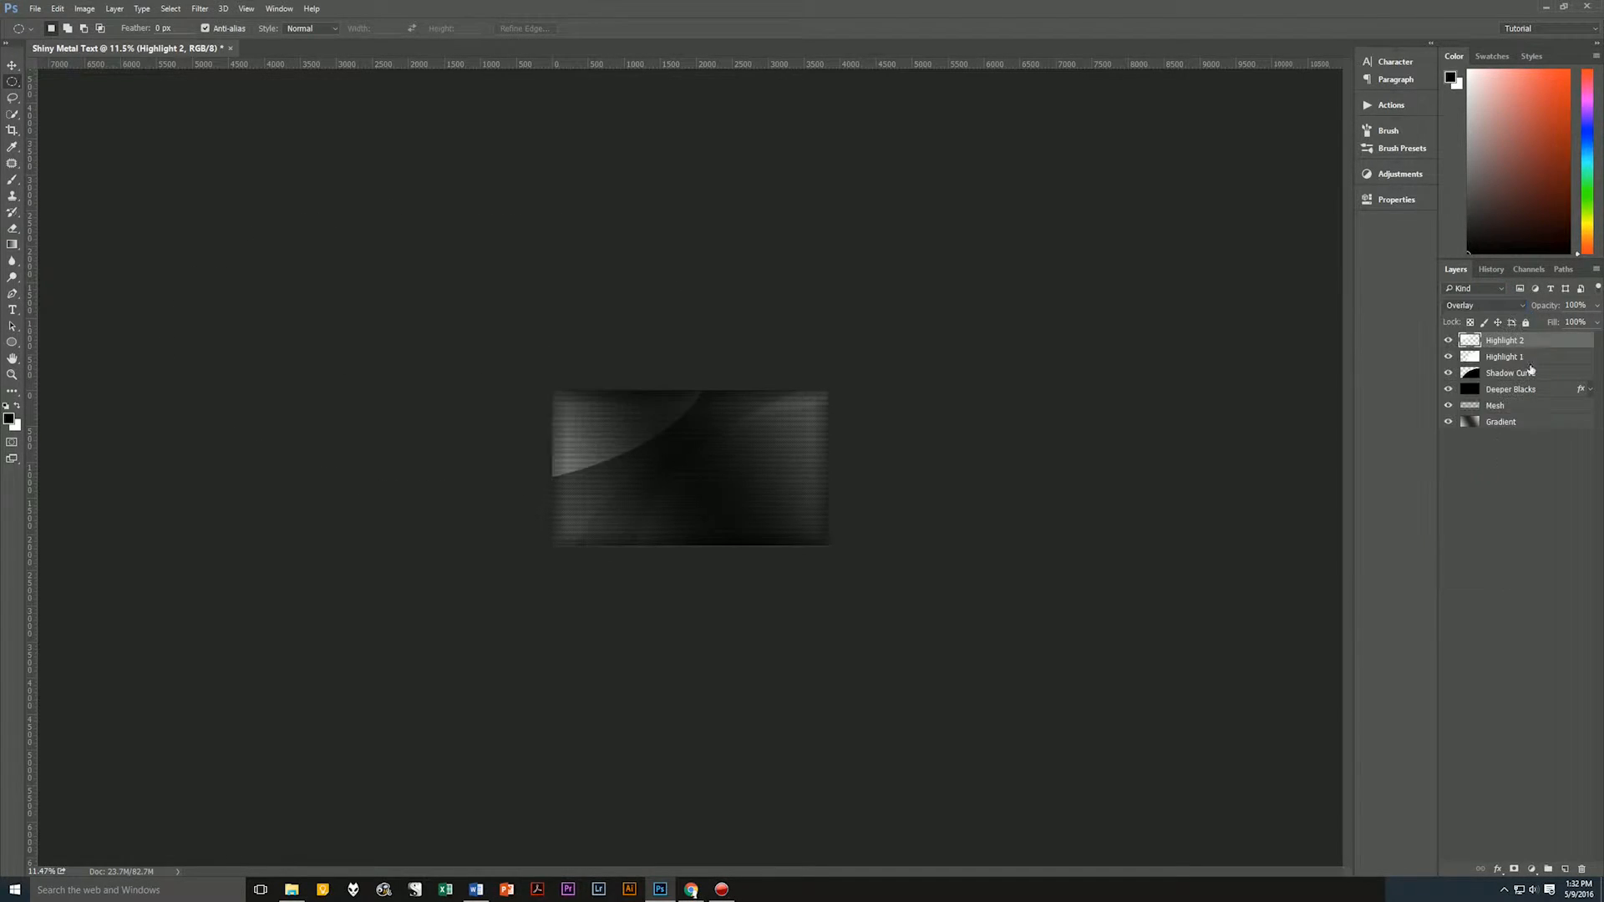
{"action": "left_click", "coordinate": [1598, 311]}
{"action": "left_click_drag", "start_coordinate": [1596, 323], "coordinate": [1551, 328]}
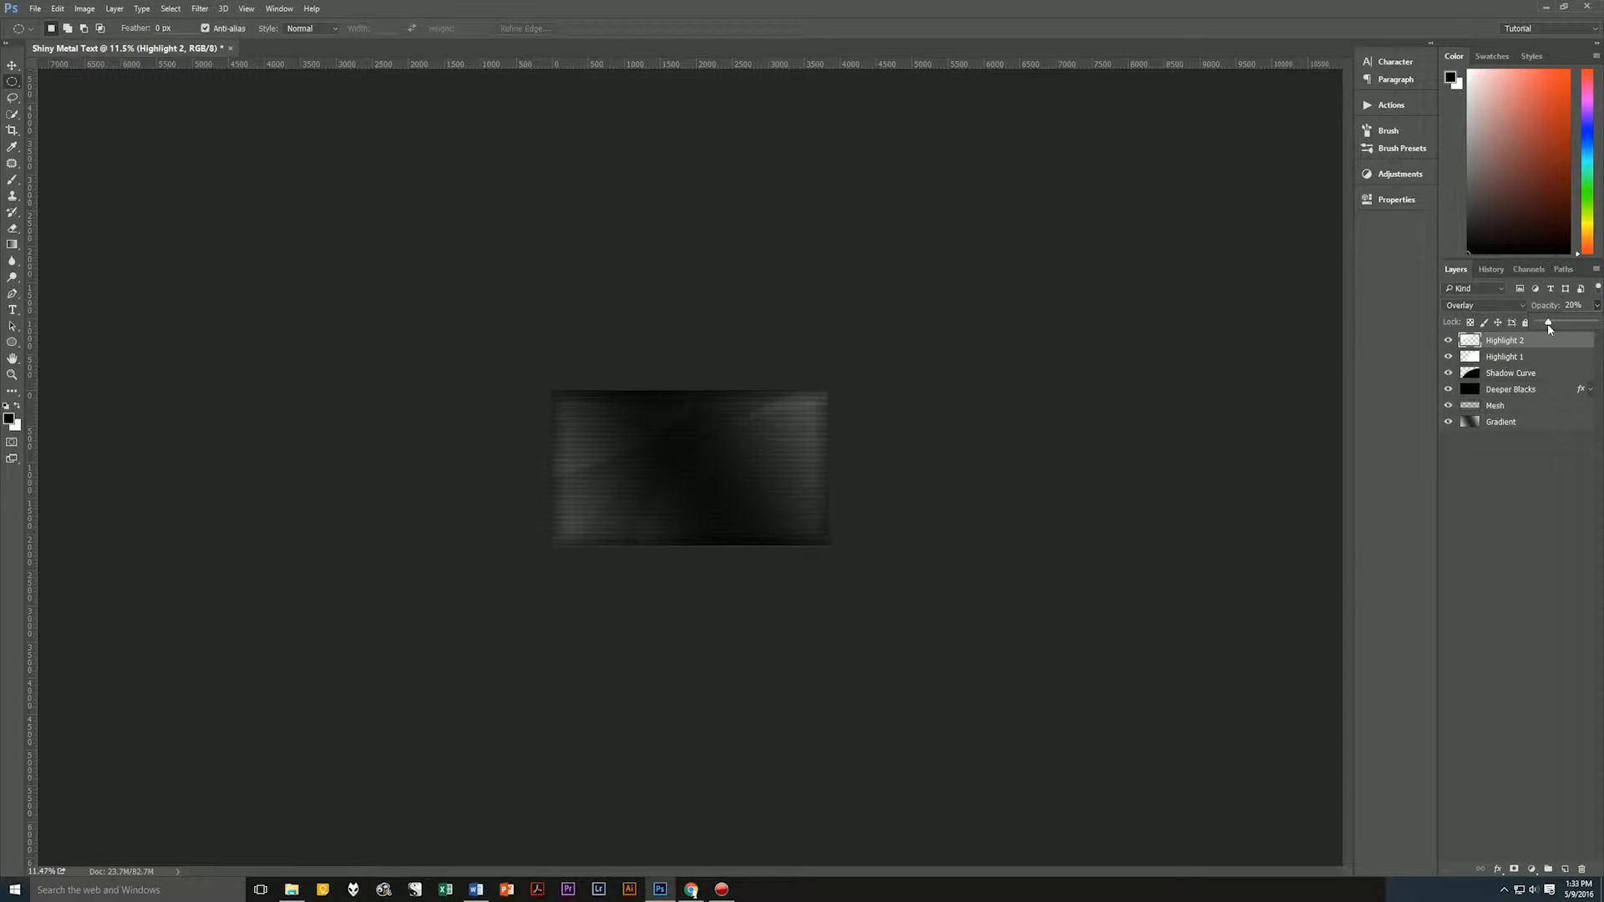
{"action": "left_click", "coordinate": [1548, 324]}
{"action": "left_click", "coordinate": [1542, 509]}
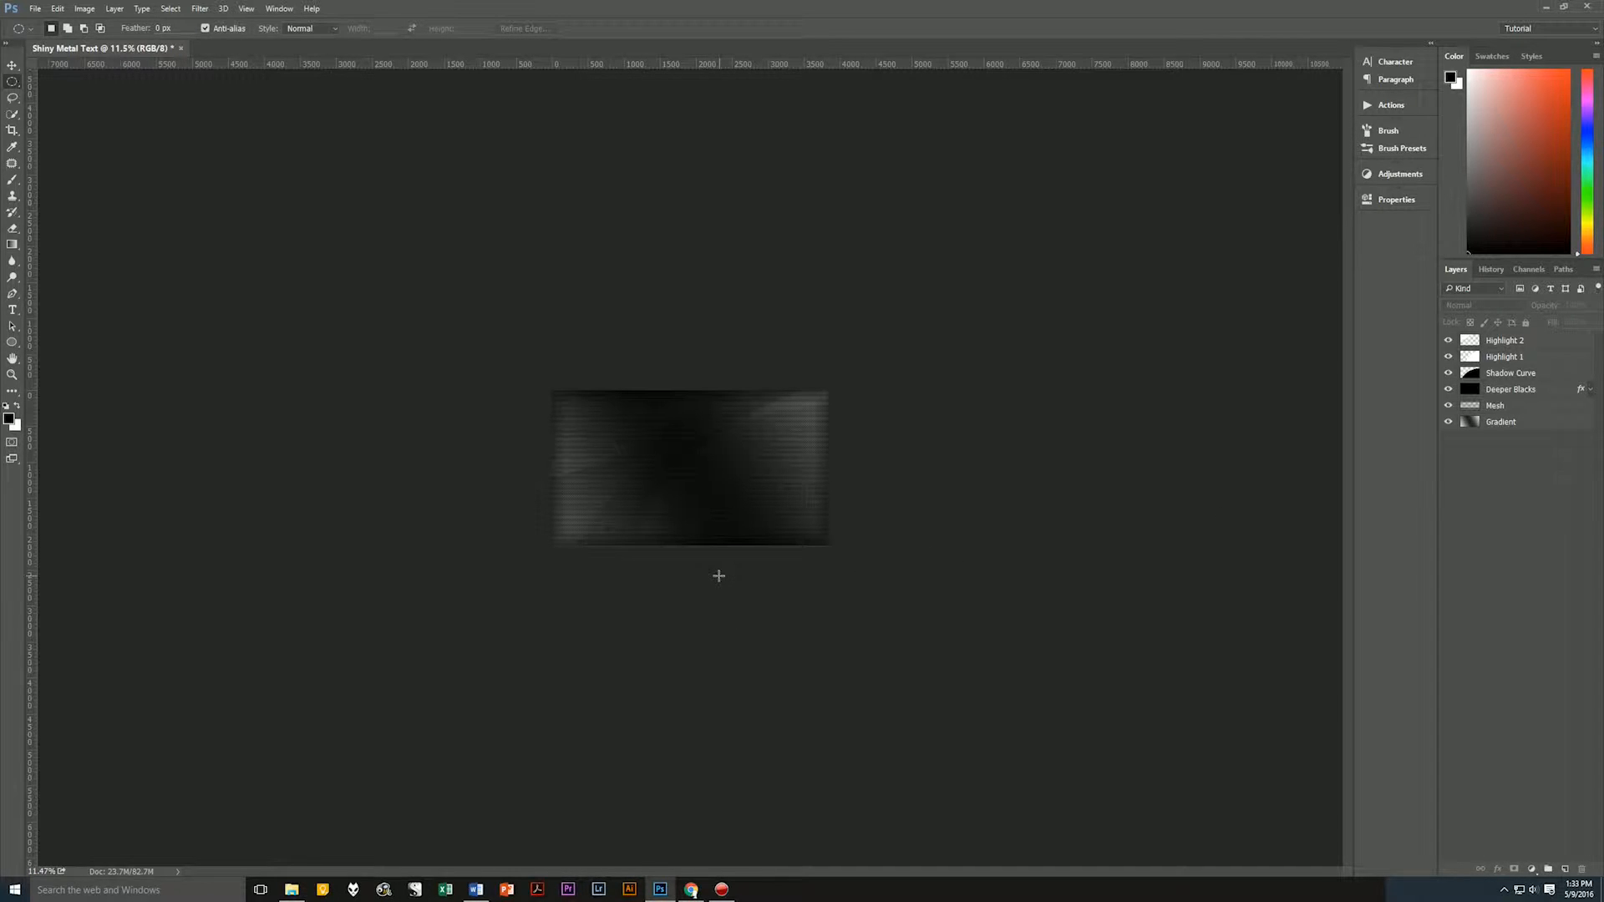
Put all six layers, from Highlight 2 down to Gradient, into a layer group.
{"action": "scroll", "coordinate": [718, 576], "scroll_direction": "up", "scroll_amount": 5}
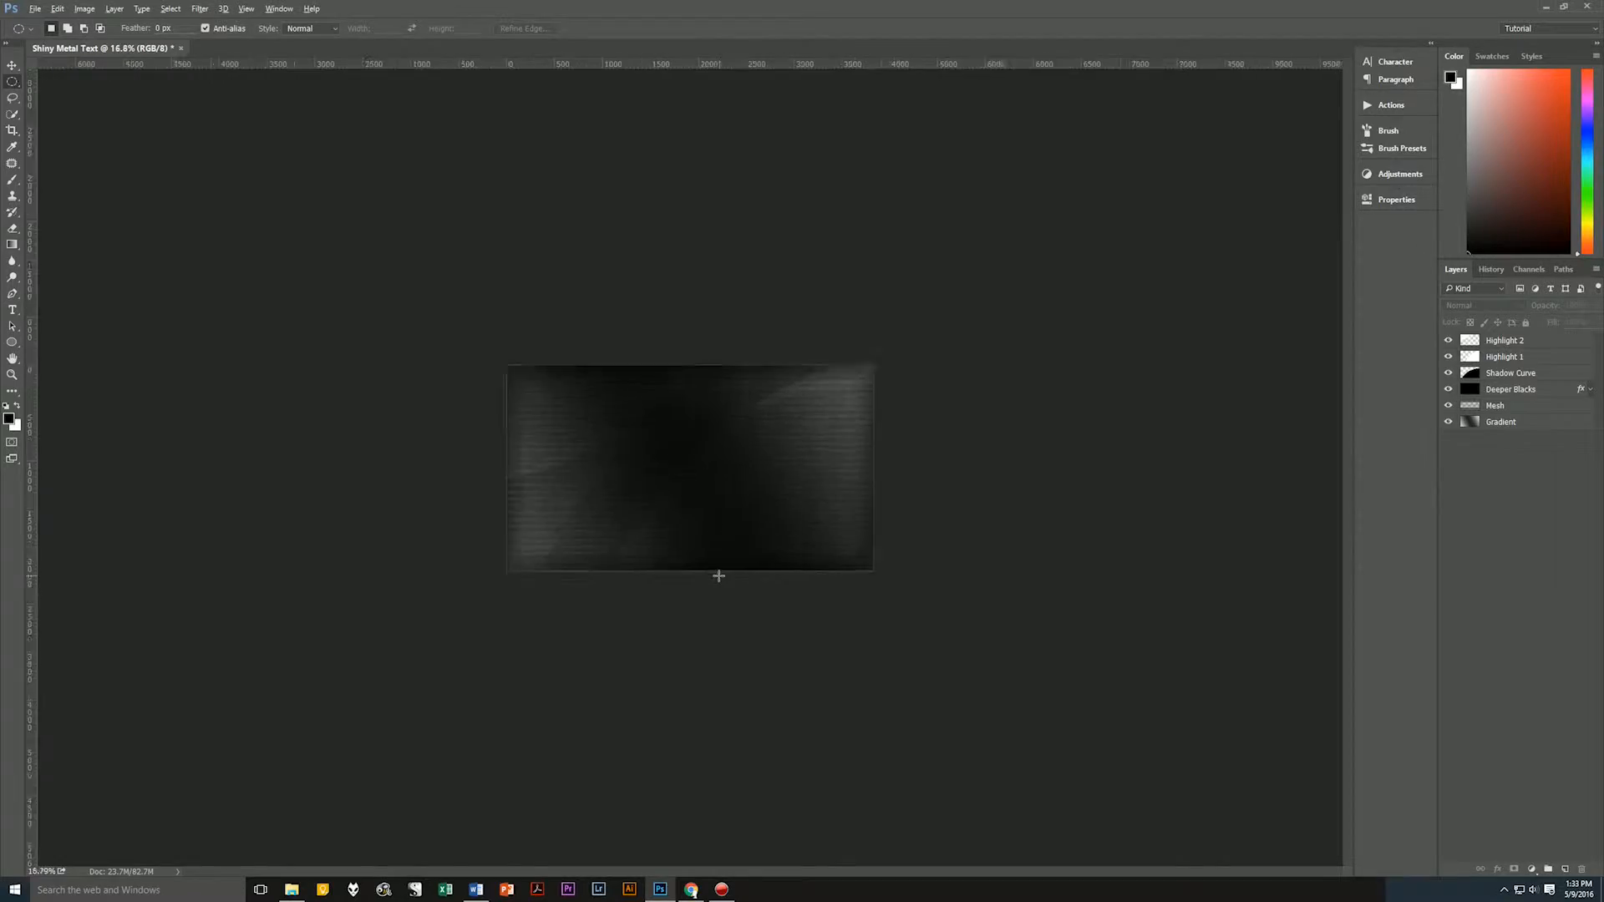
{"action": "scroll", "coordinate": [719, 576], "scroll_direction": "up", "scroll_amount": 3}
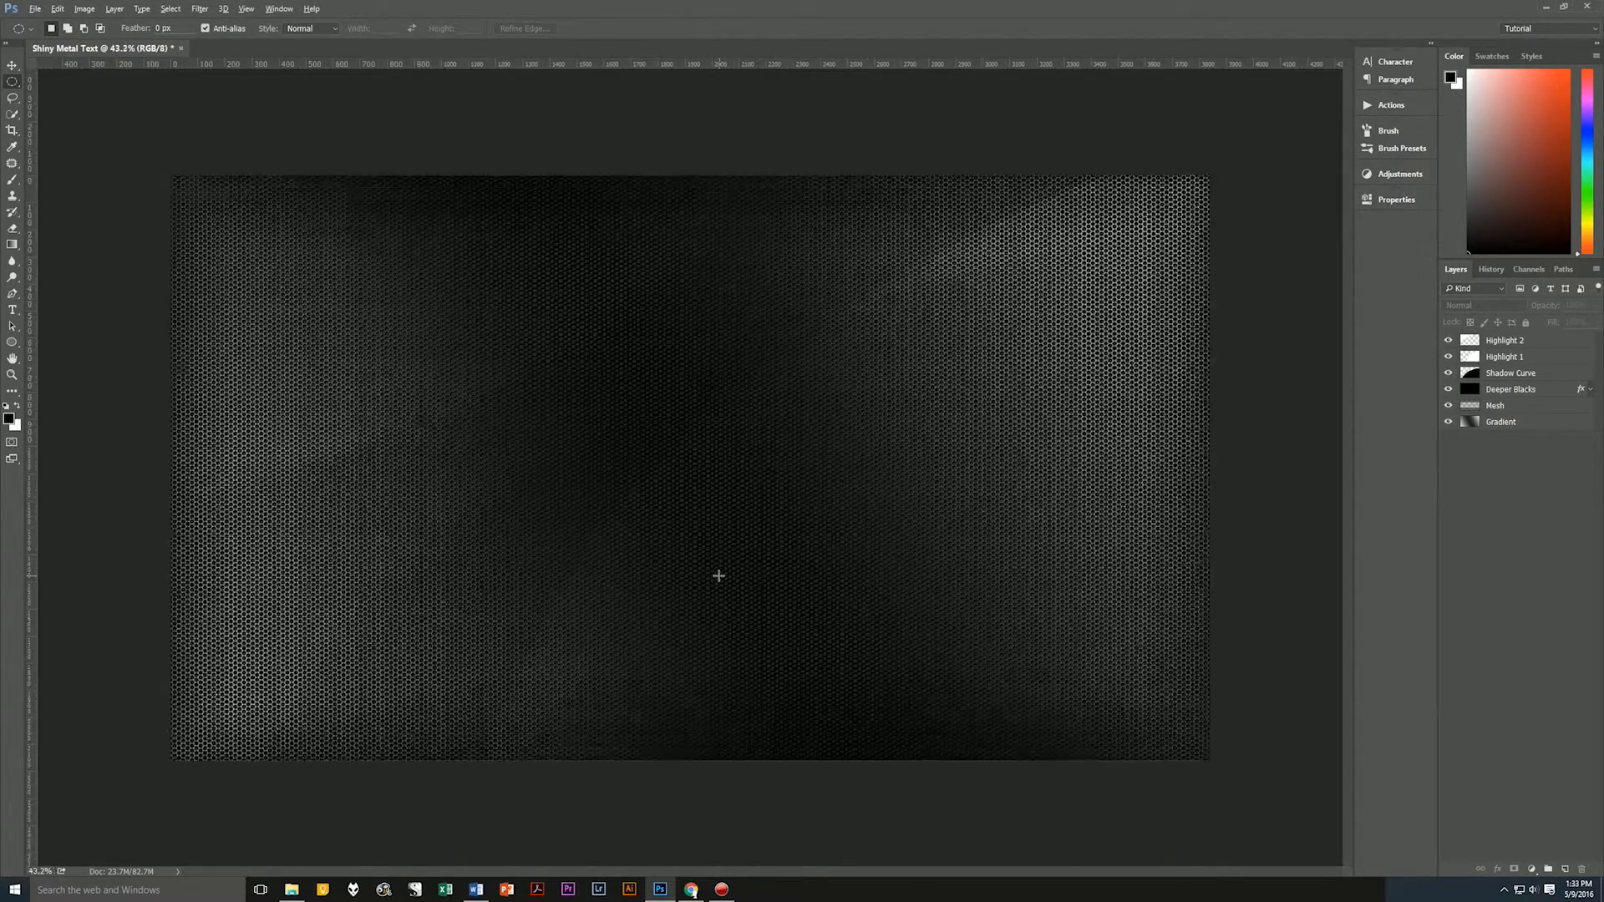
{"action": "scroll", "coordinate": [718, 575], "scroll_direction": "up", "scroll_amount": 3}
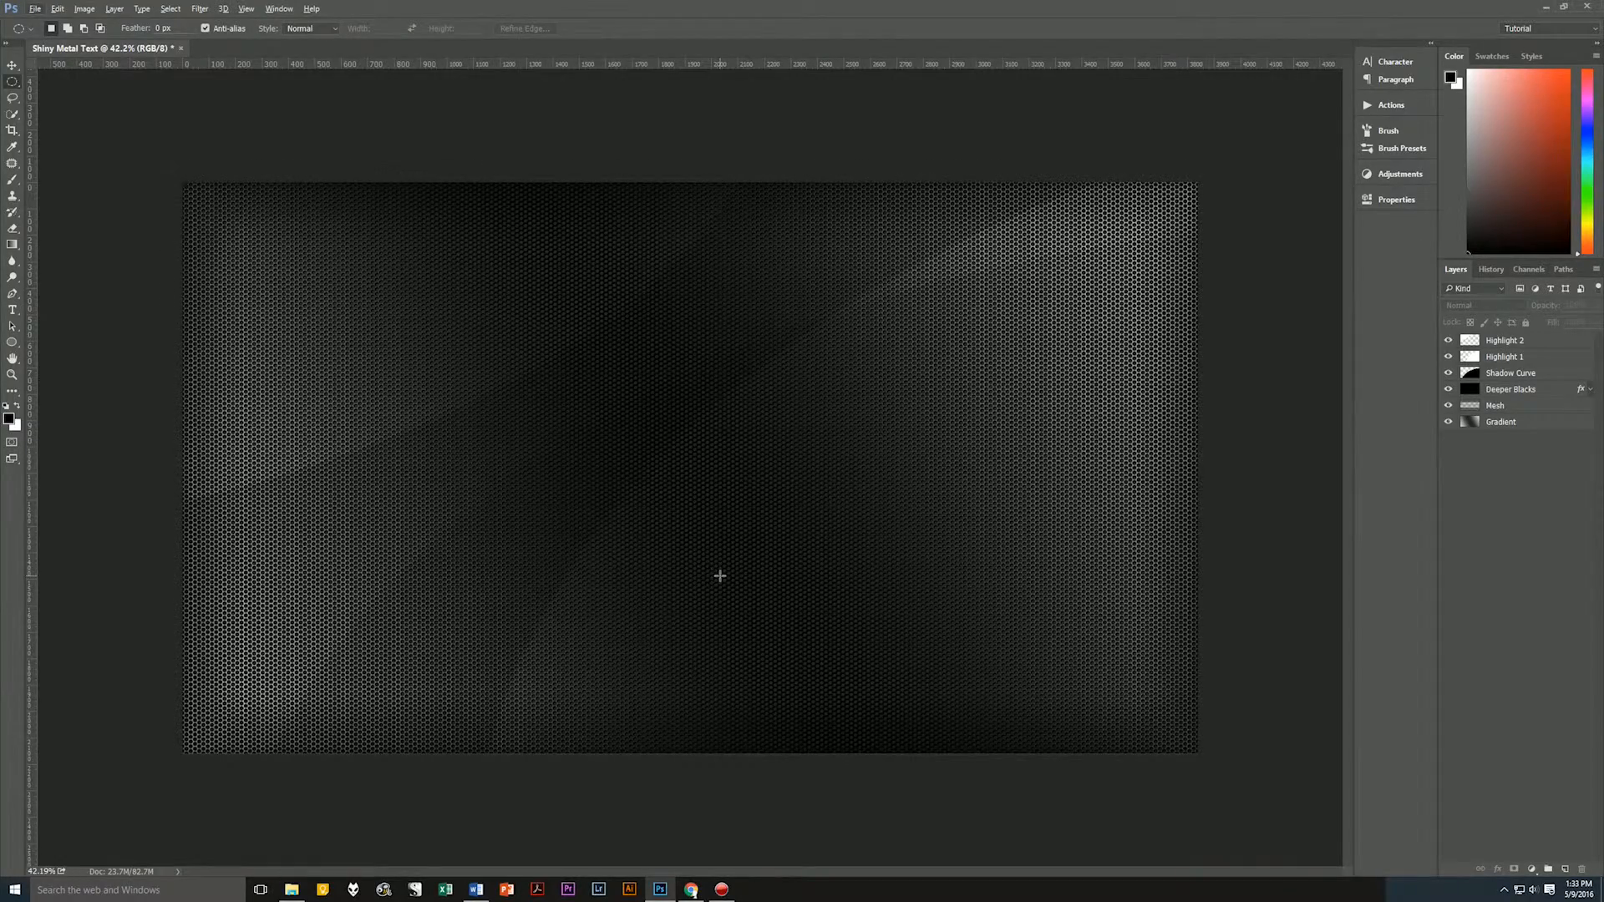
{"action": "scroll", "coordinate": [718, 575], "scroll_direction": "down", "scroll_amount": 1}
{"action": "scroll", "coordinate": [718, 575], "scroll_direction": "up", "scroll_amount": 2}
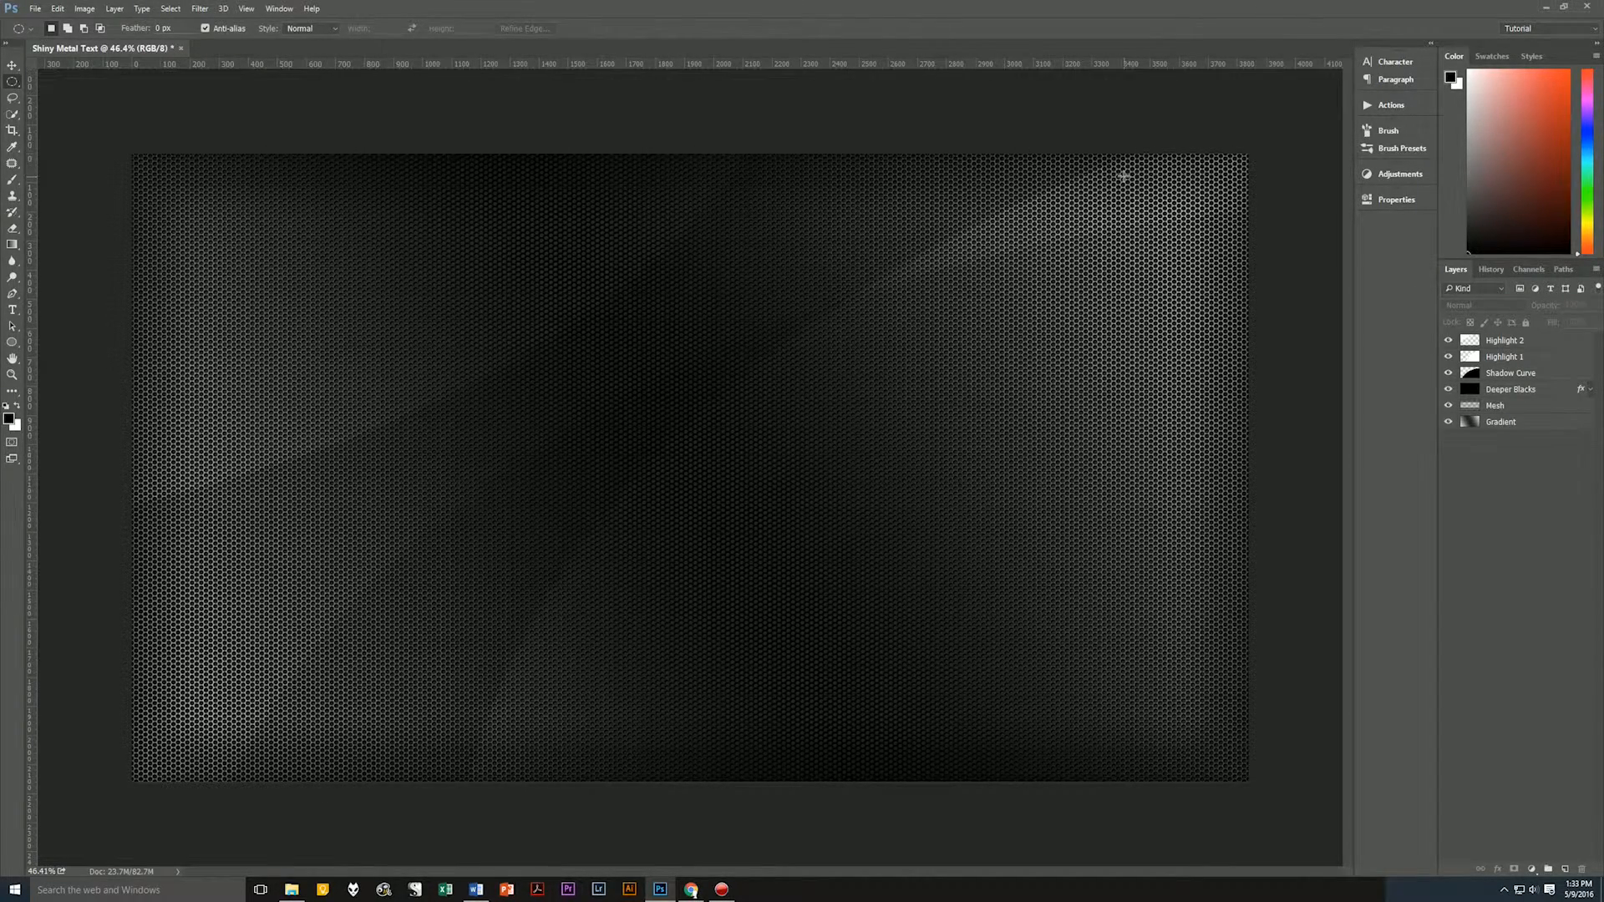
{"action": "left_click", "coordinate": [1516, 345]}
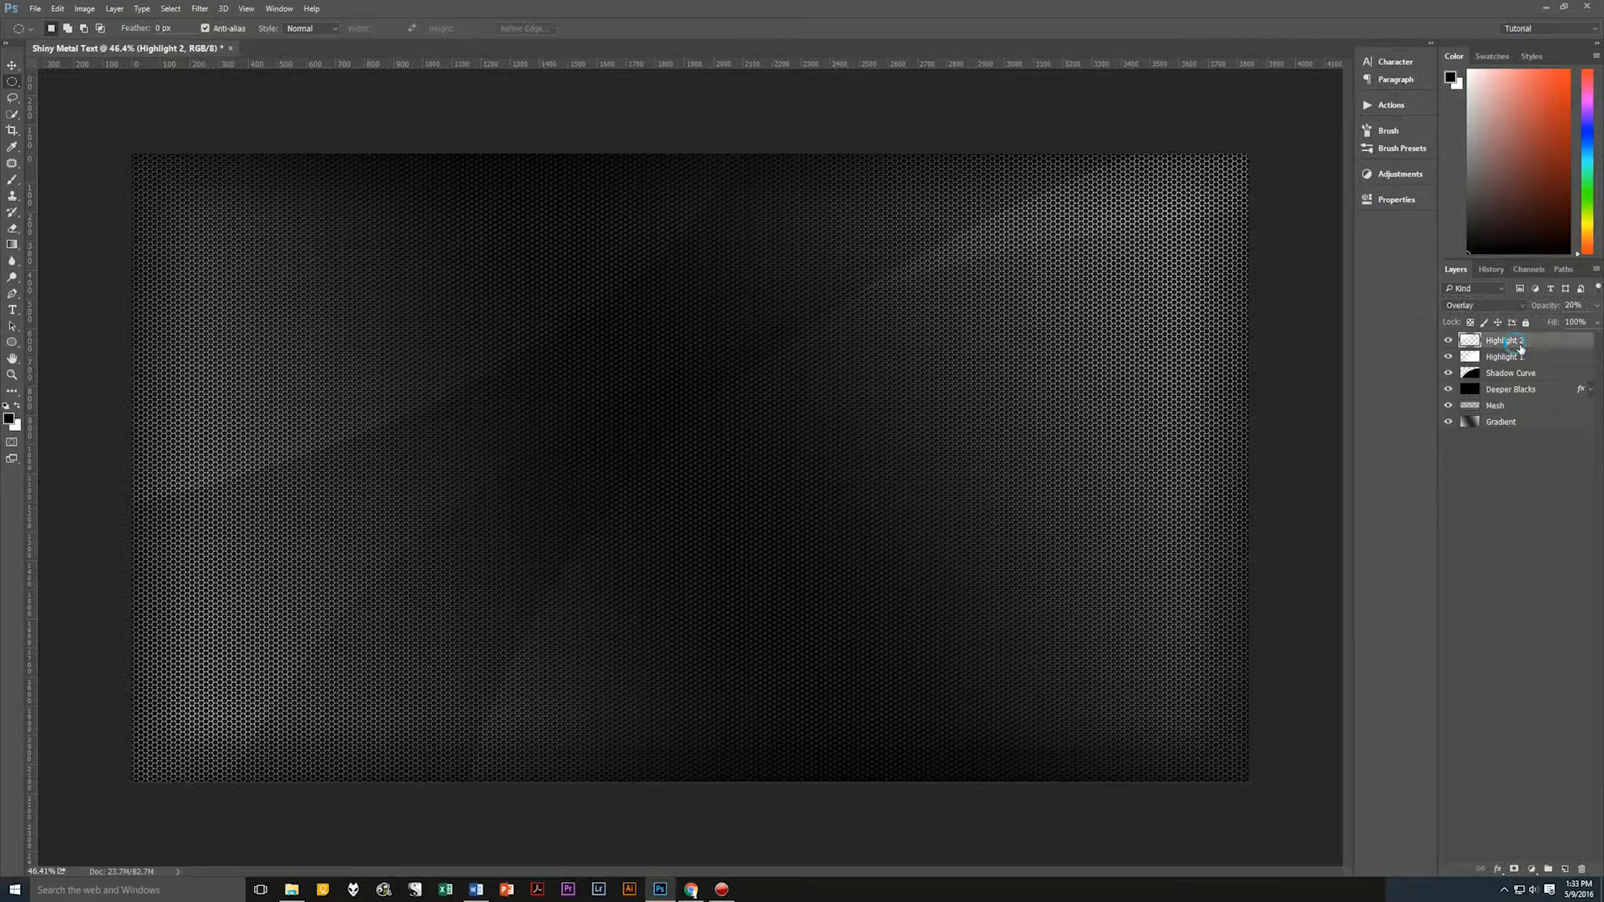
{"action": "left_click", "coordinate": [1521, 428], "text": "shift"}
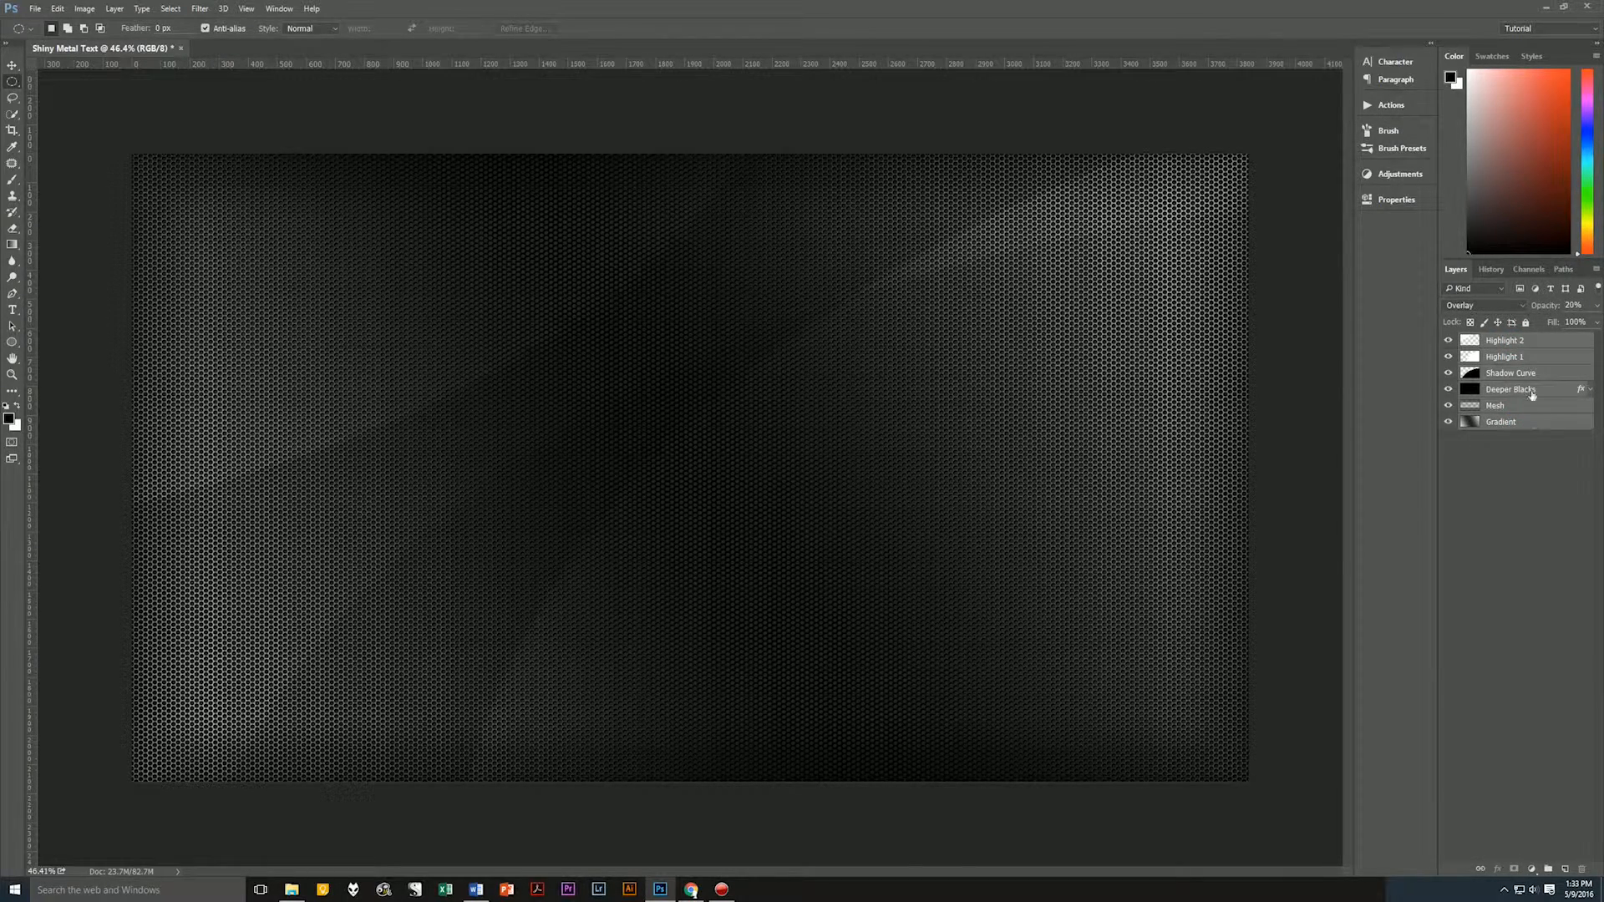
{"action": "left_click", "coordinate": [1532, 346]}
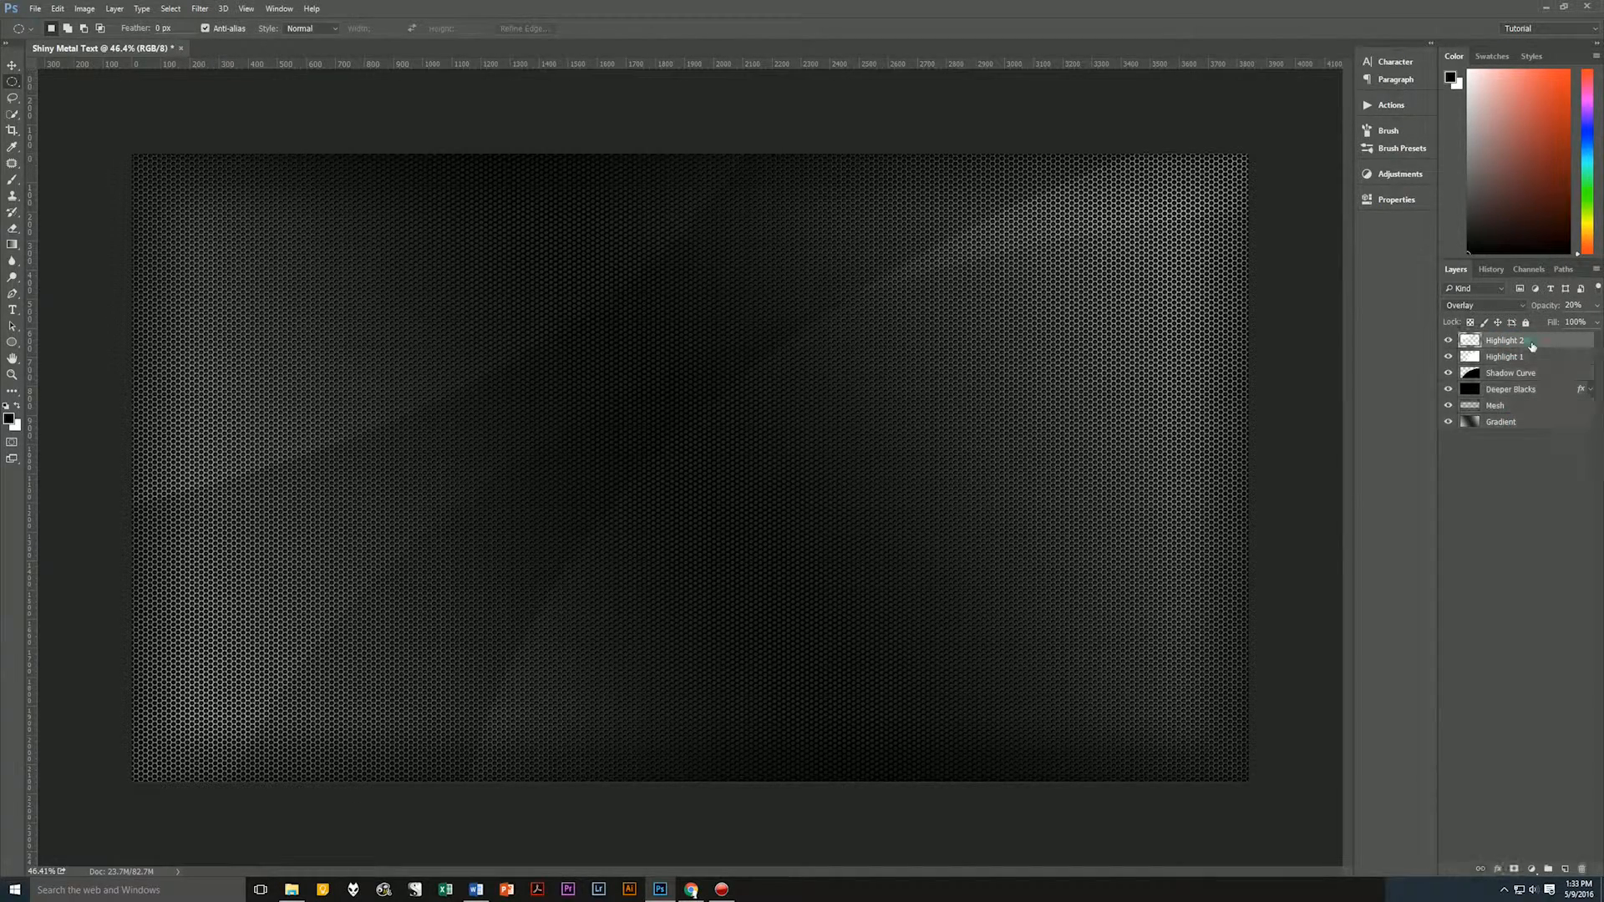
{"action": "left_click", "coordinate": [1538, 426], "text": "shift"}
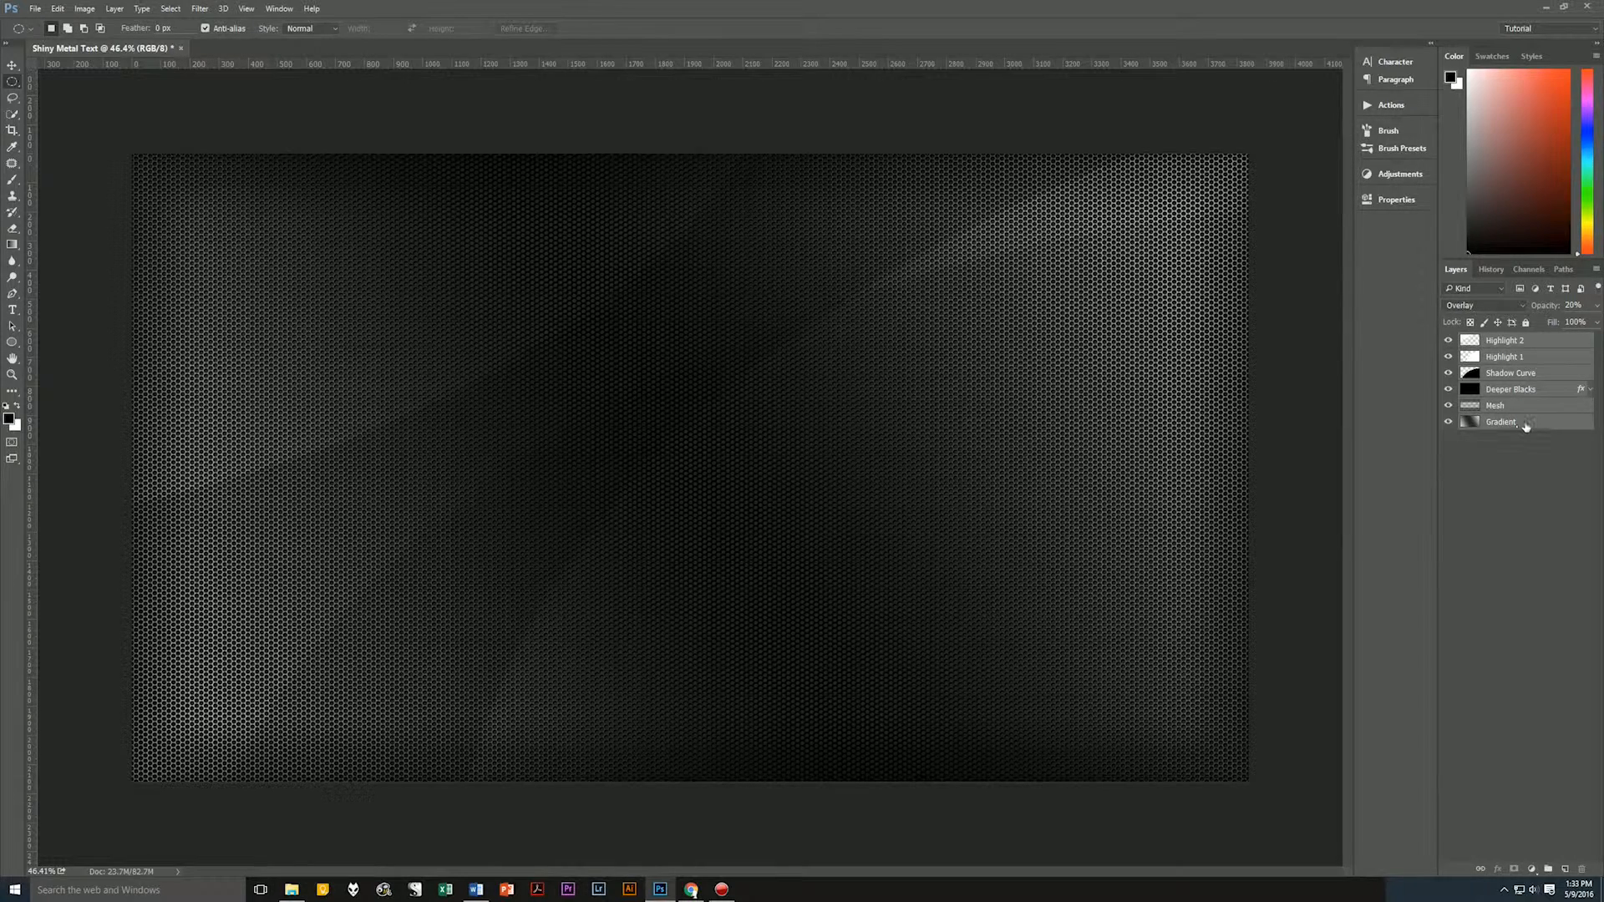
{"action": "left_click_drag", "start_coordinate": [1532, 426], "coordinate": [1547, 869]}
Rename the layer group Background Elements.
{"action": "double_click", "coordinate": [1495, 340]}
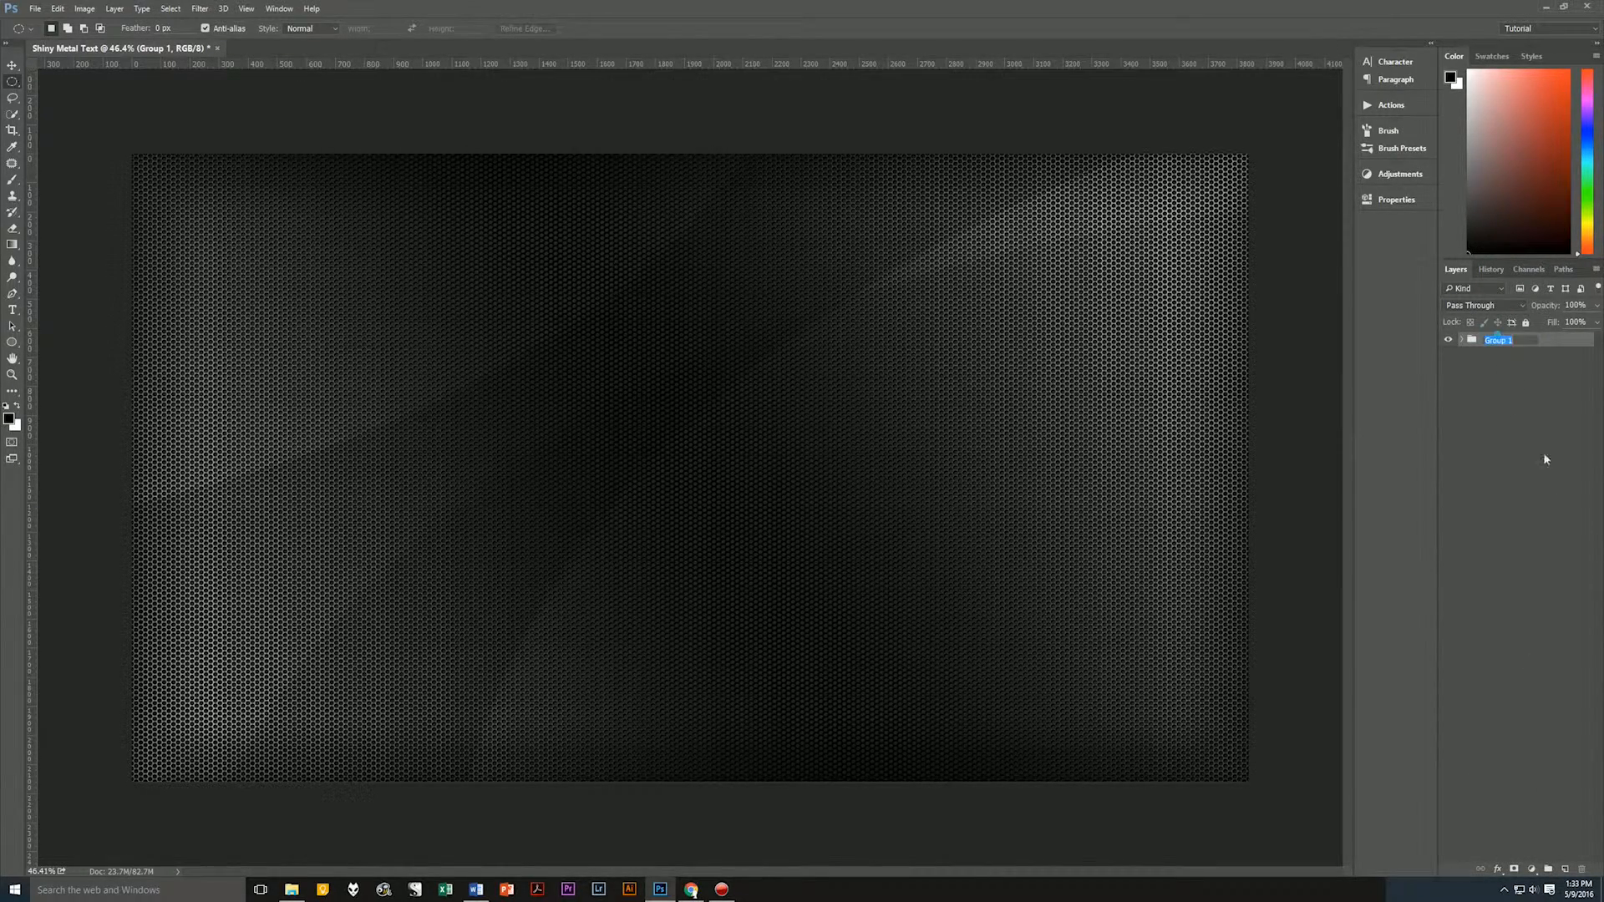
{"action": "type", "text": "Background Elements"}
{"action": "key", "text": "Return"}
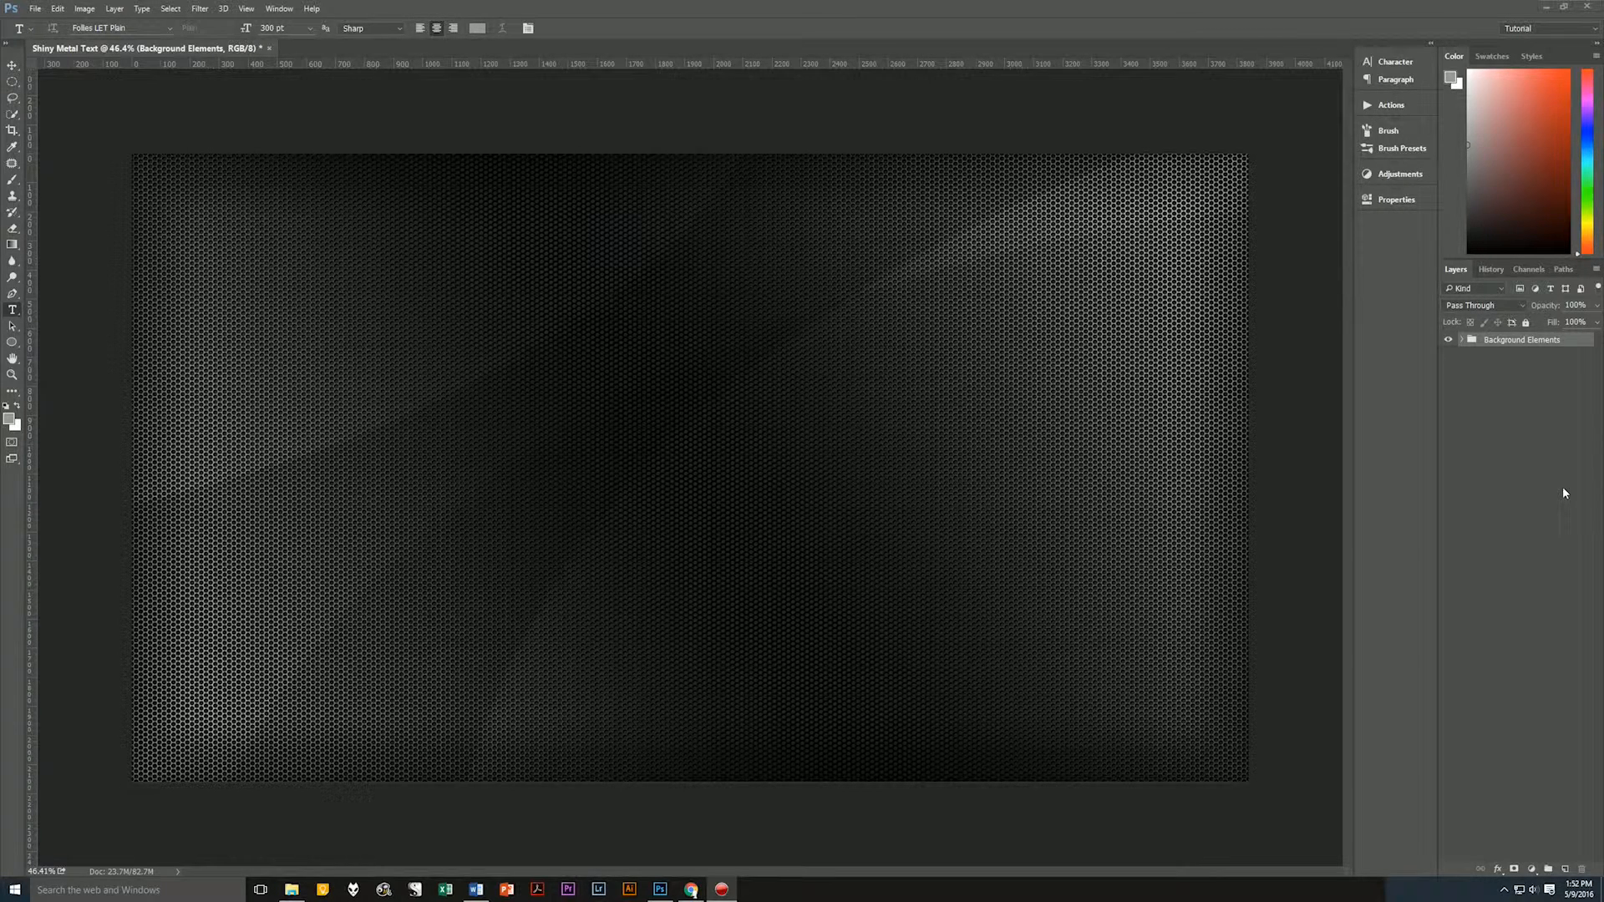
Add a new layer above the Background Elements group and confirm a medium grey text color of RGB 152, 152, 152.
{"action": "left_click", "coordinate": [1544, 350]}
{"action": "key", "text": "ctrl+shift+alt+n"}
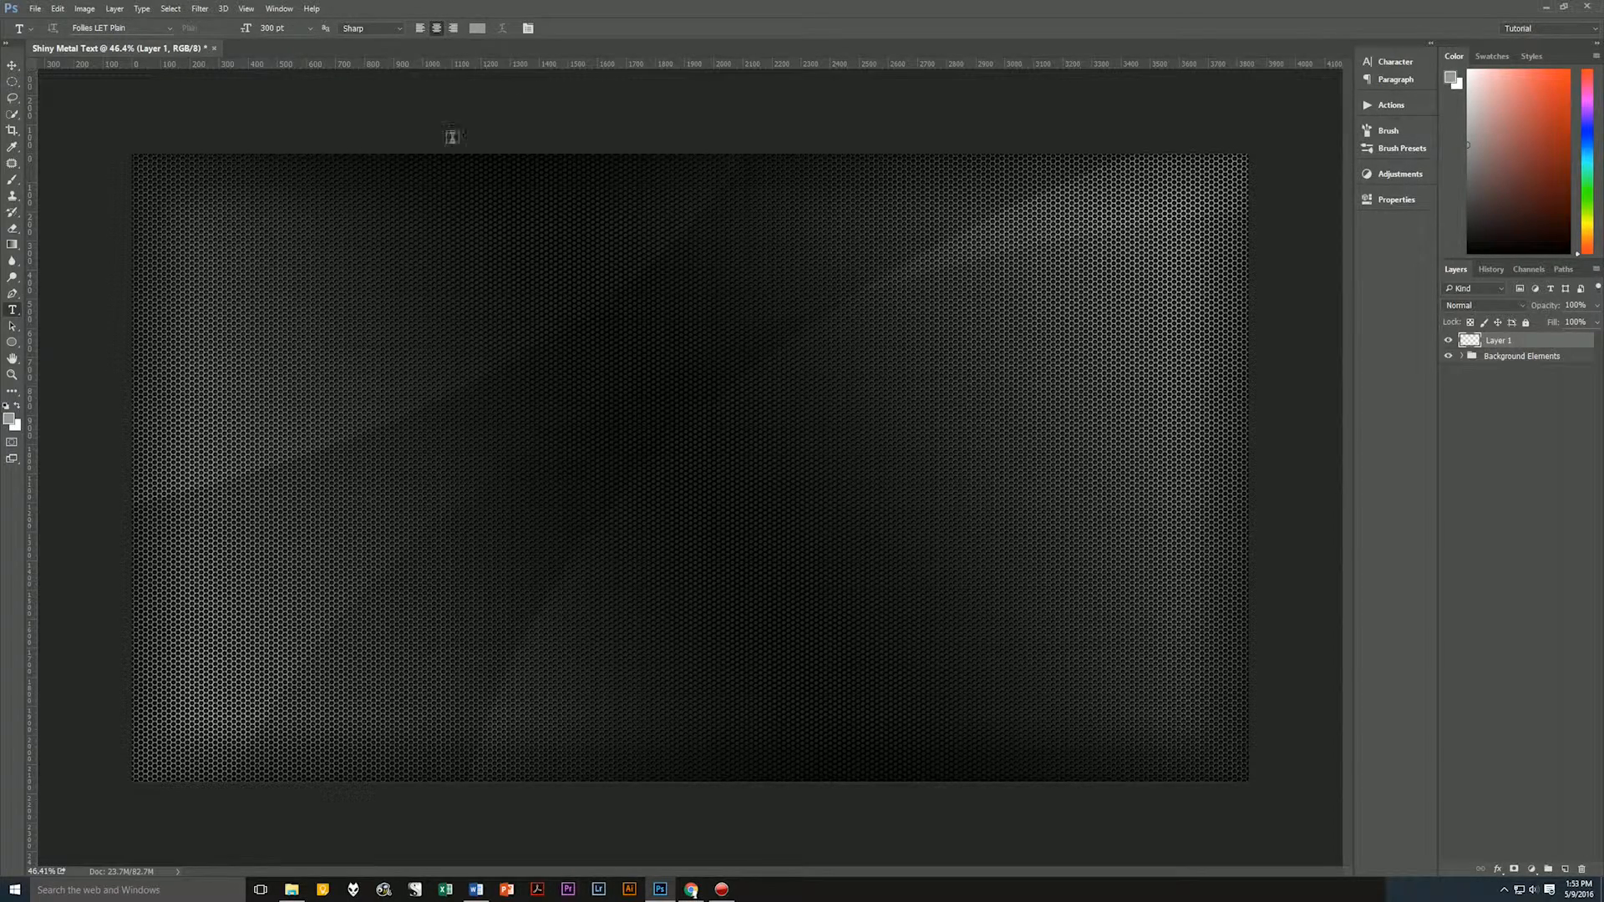
{"action": "left_click", "coordinate": [477, 29]}
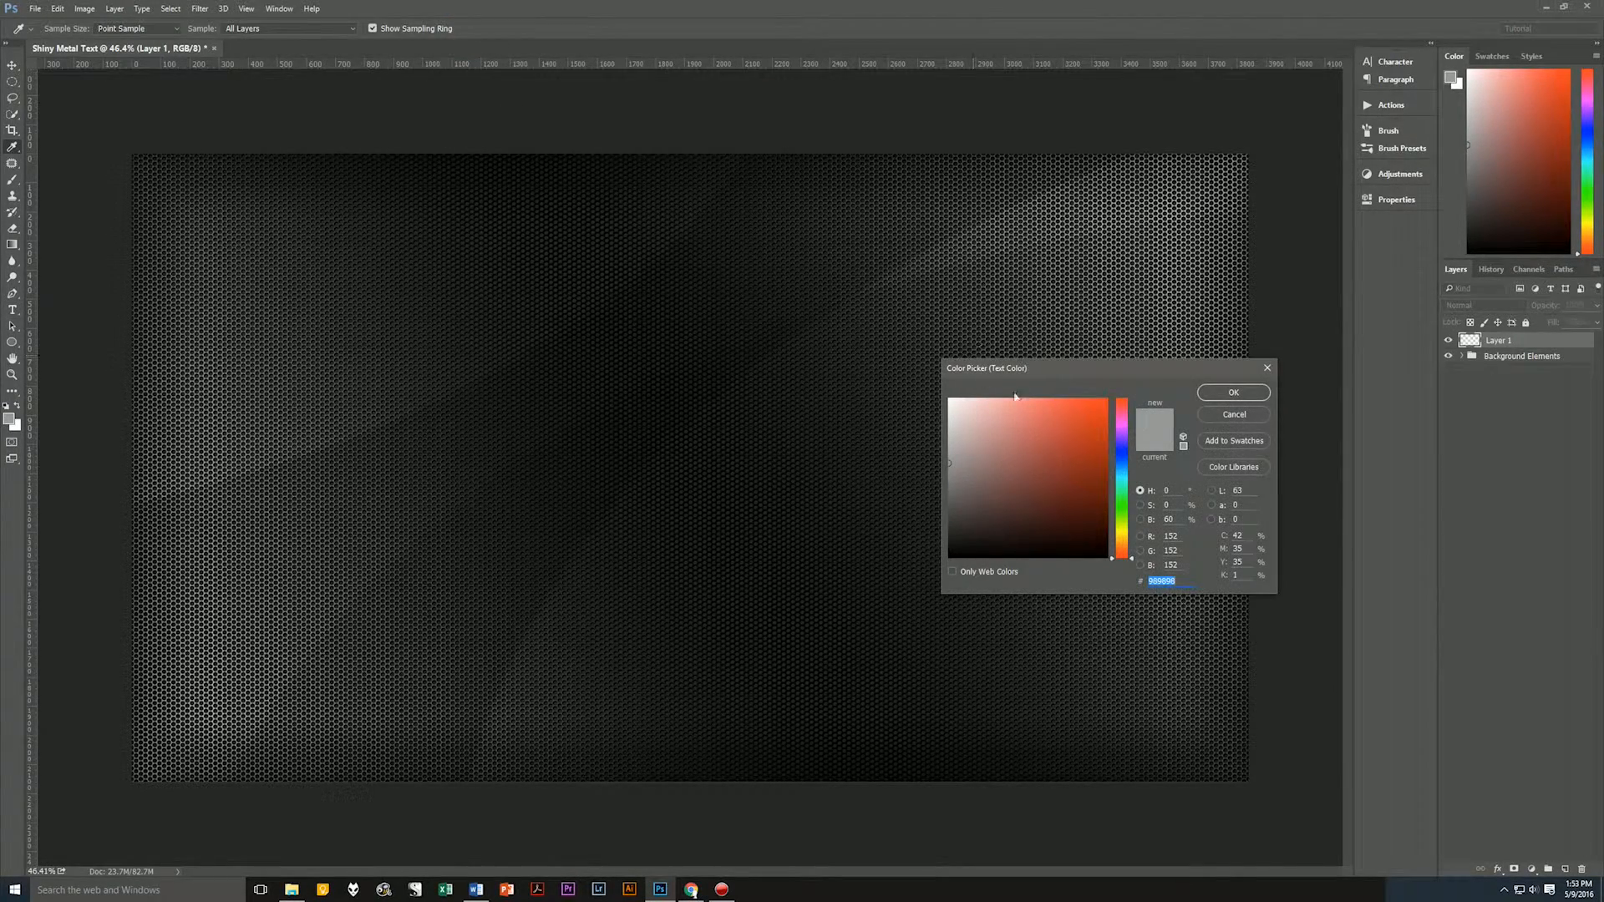
{"action": "left_click", "coordinate": [1184, 582]}
{"action": "left_click", "coordinate": [1237, 395]}
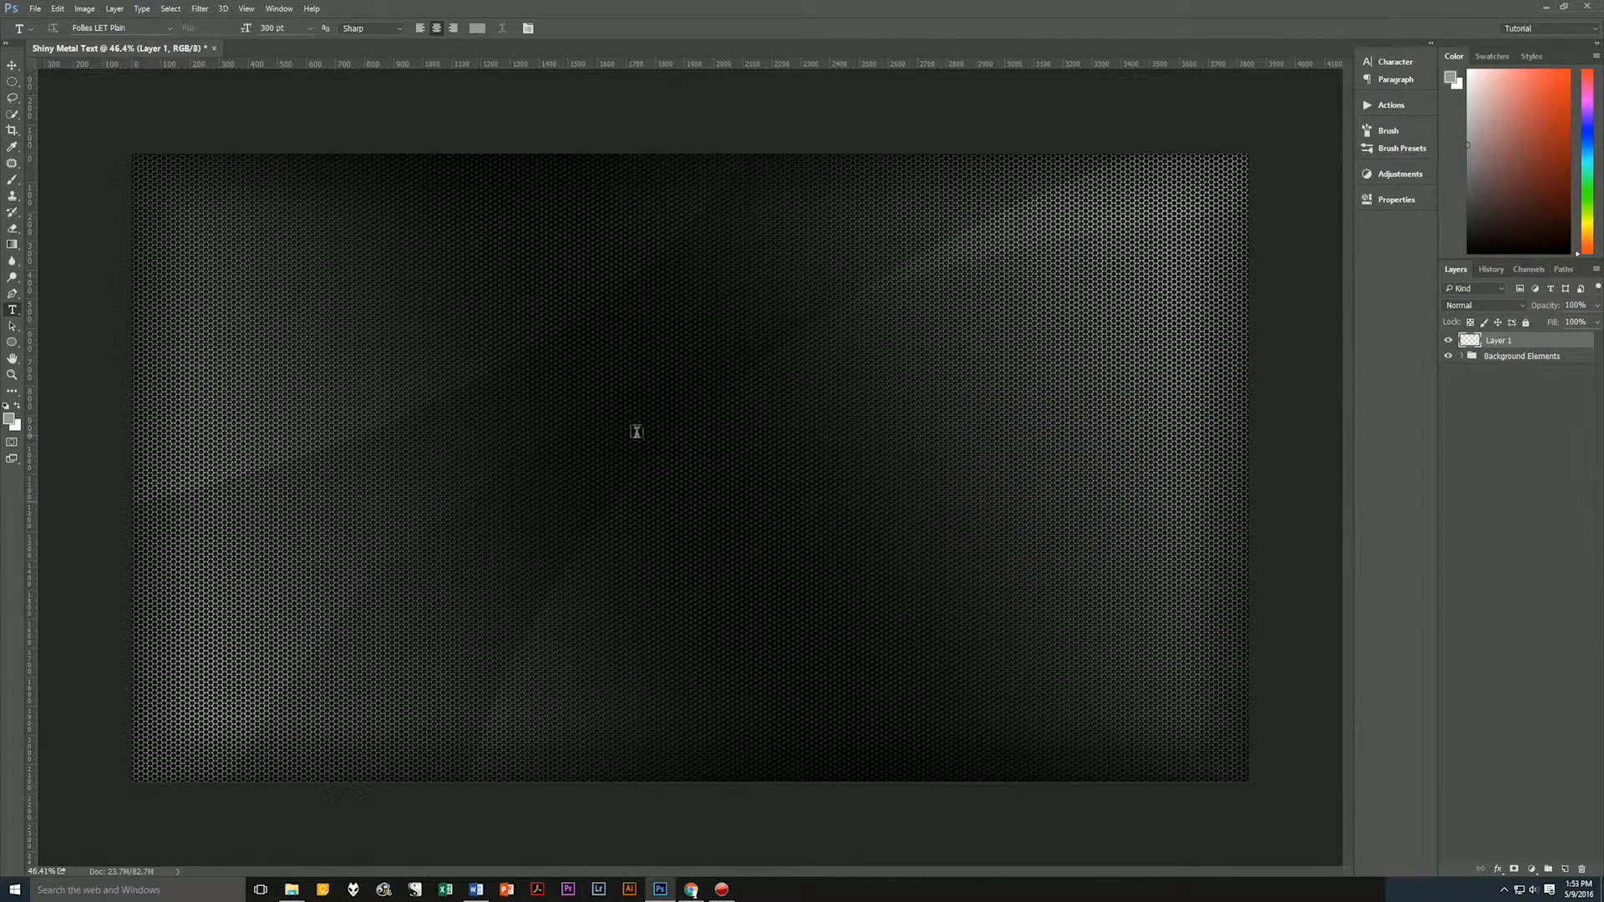
Add the text GeekMan at 300 pt on the new layer and move it to the center of the canvas.
{"action": "left_click", "coordinate": [655, 435]}
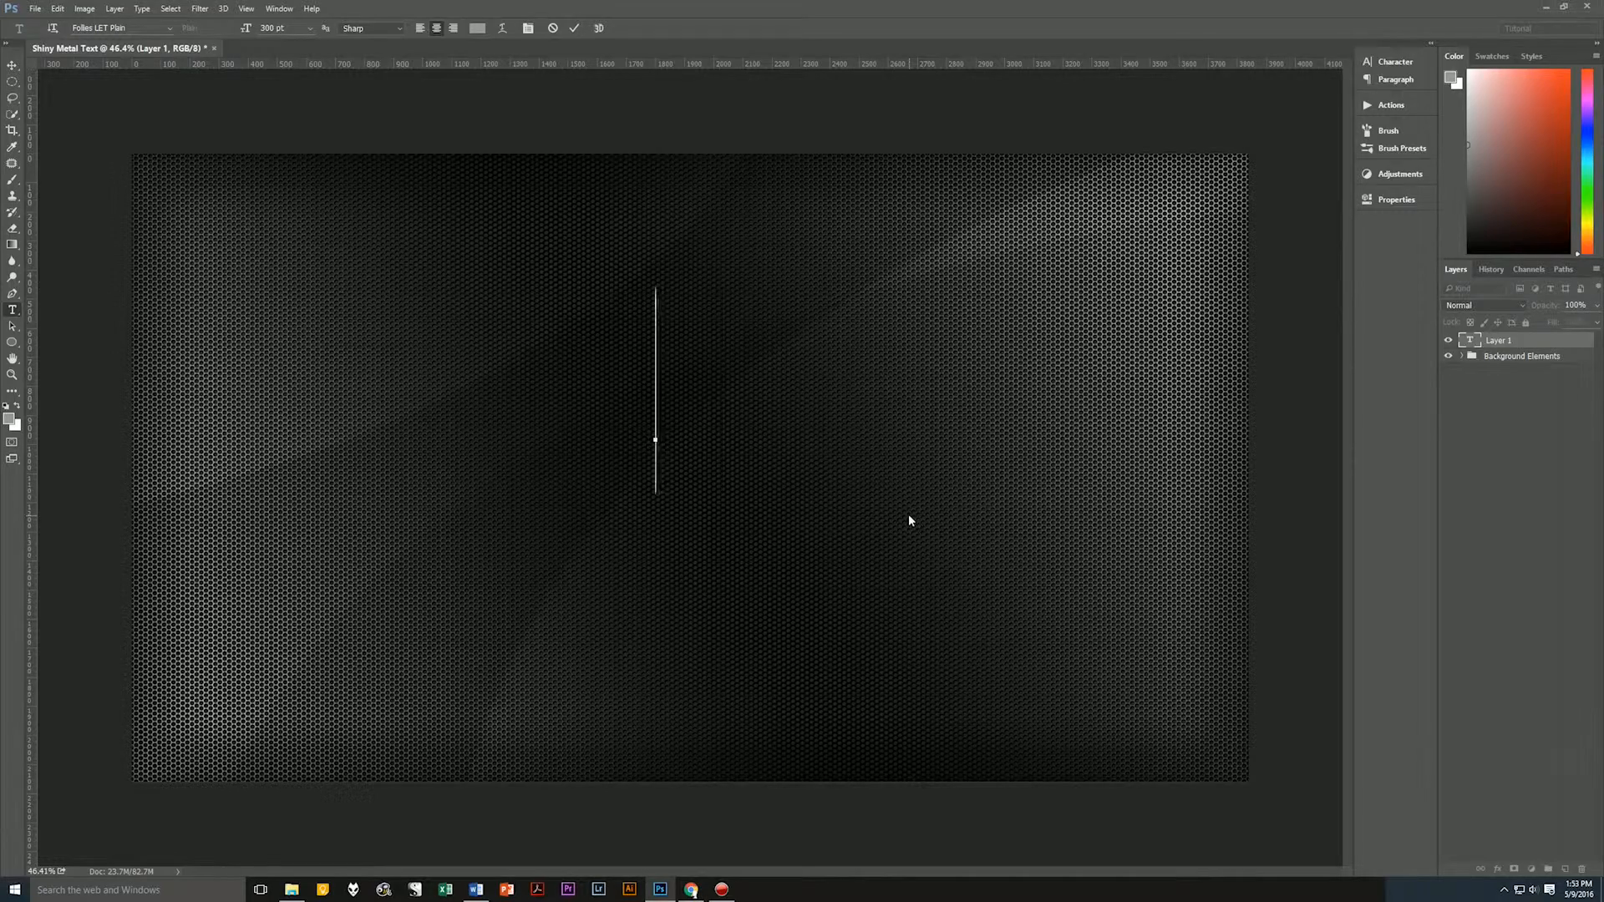
{"action": "type", "text": "GEEKMAN"}
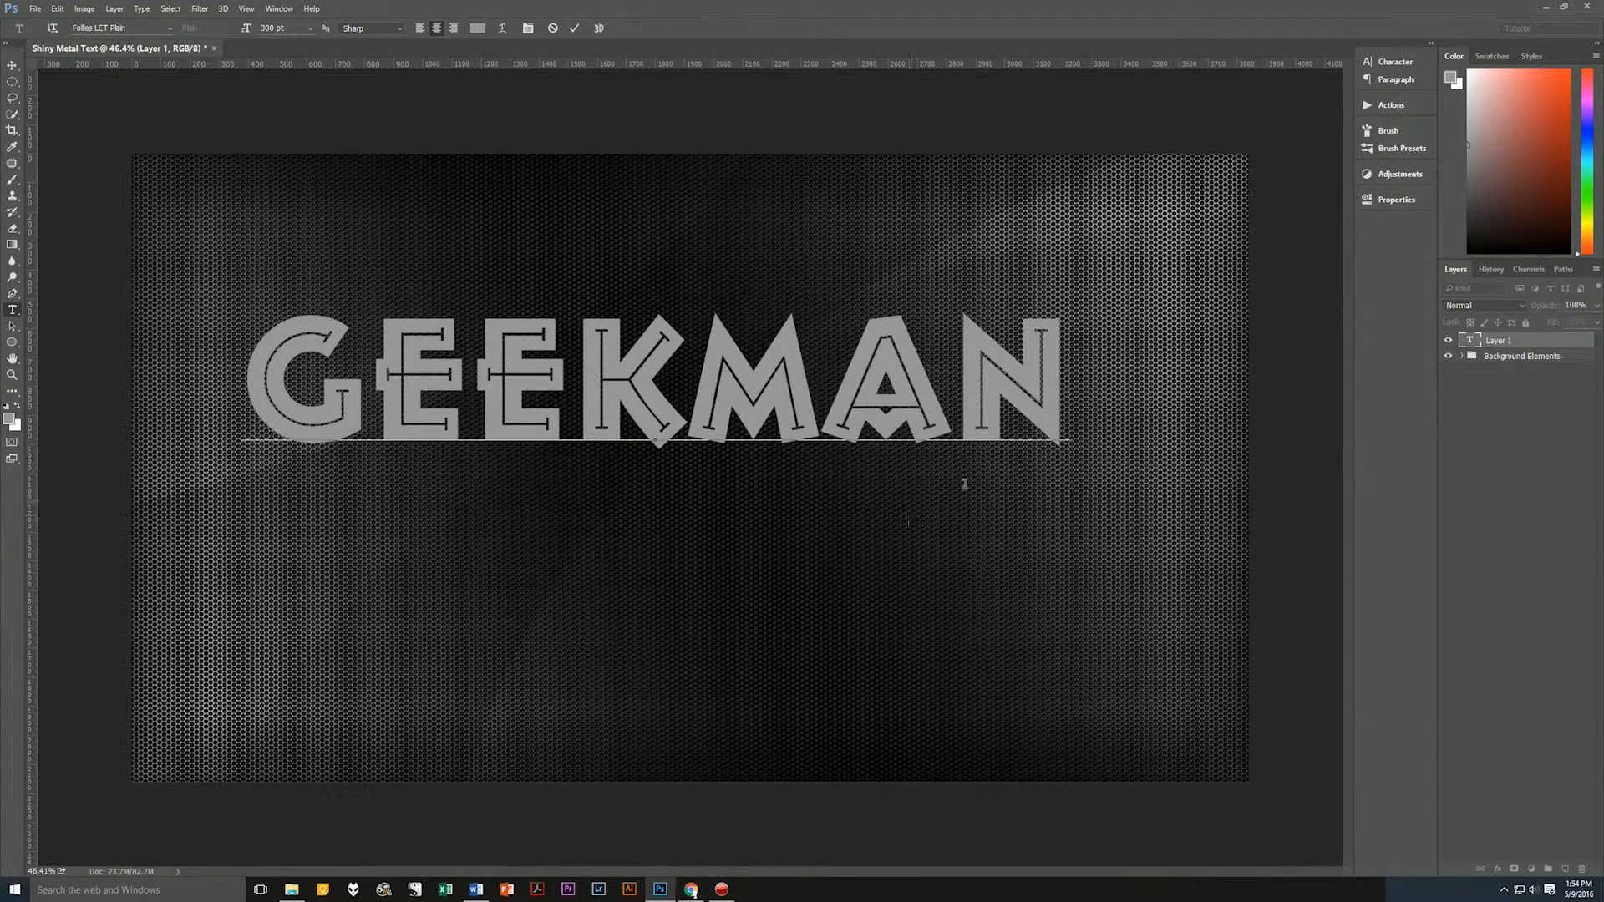
{"action": "left_click", "coordinate": [574, 27]}
{"action": "key", "text": "v"}
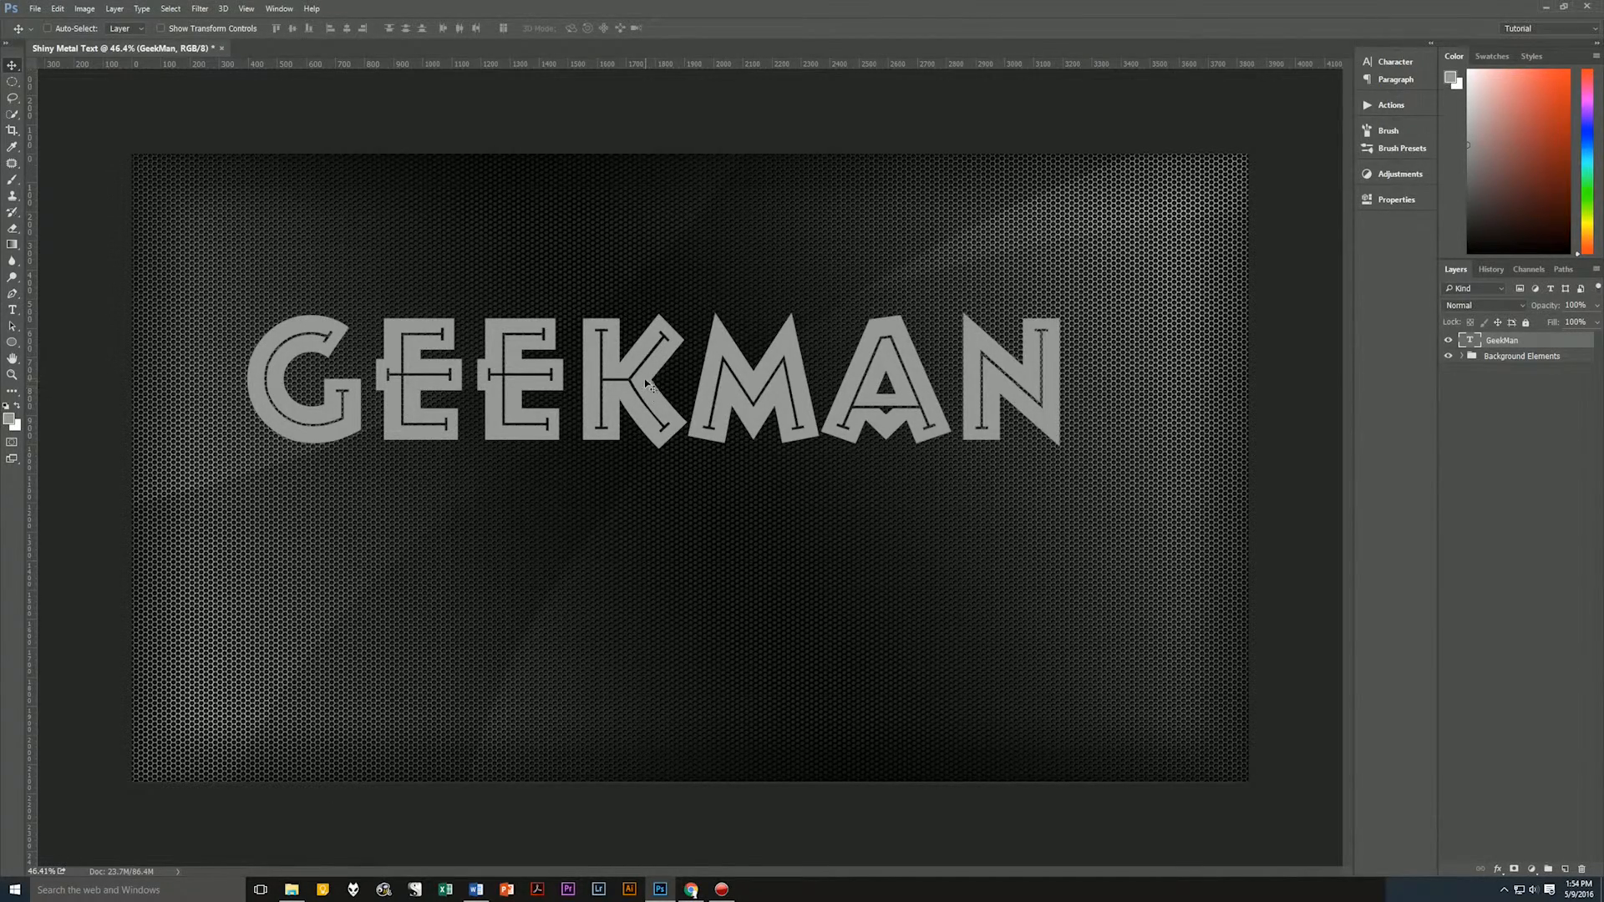
{"action": "left_click_drag", "start_coordinate": [648, 392], "coordinate": [680, 468]}
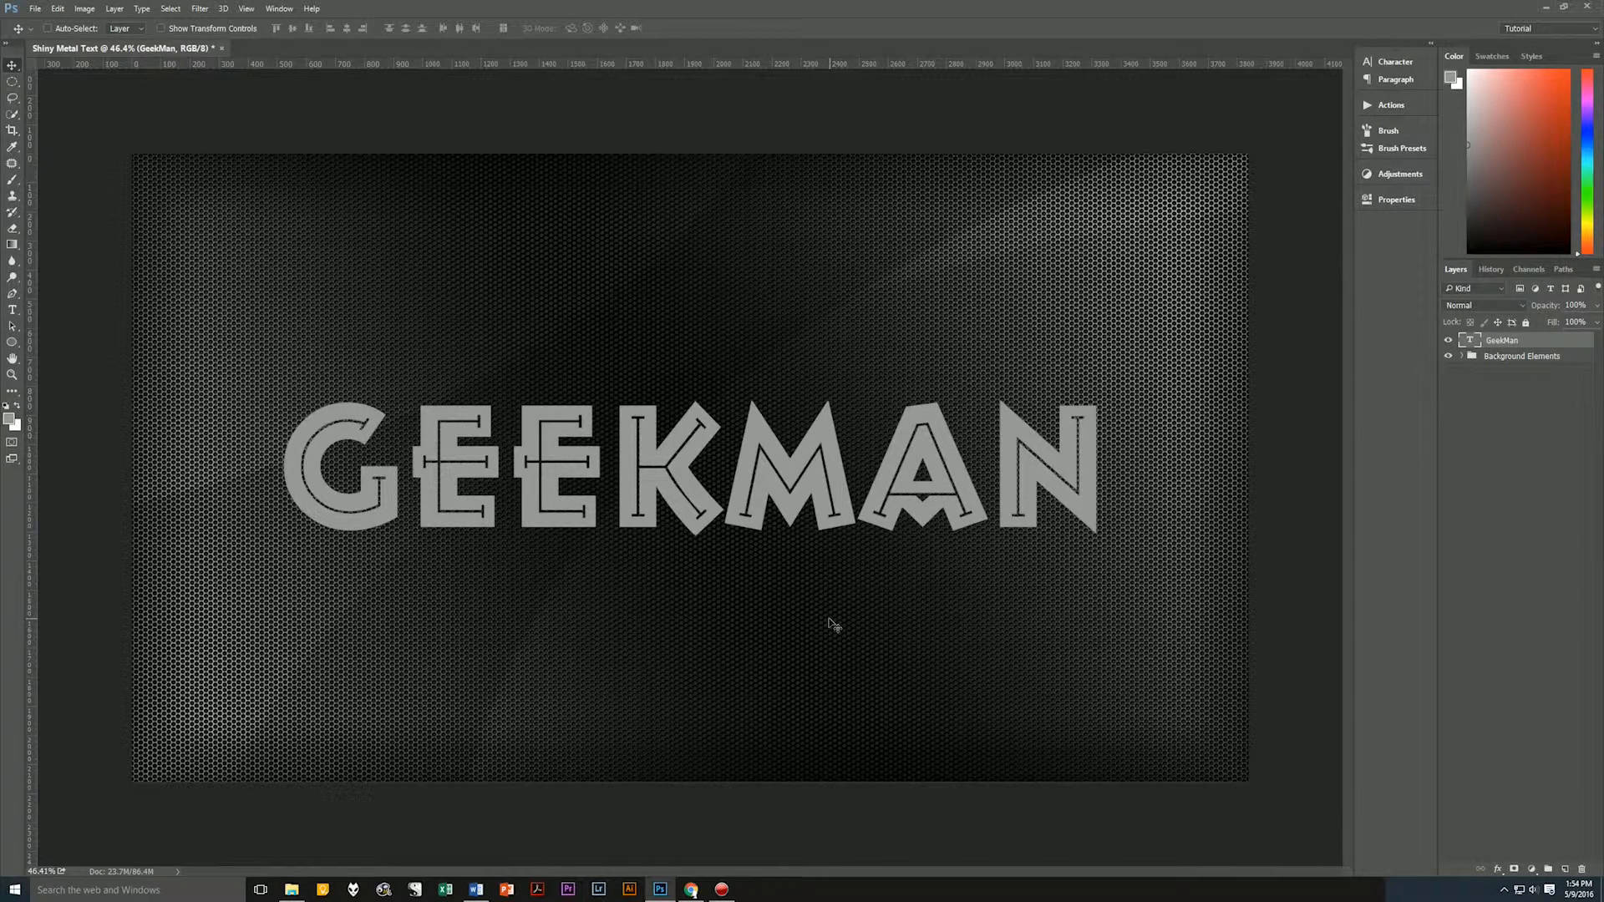
{"action": "key", "text": "t"}
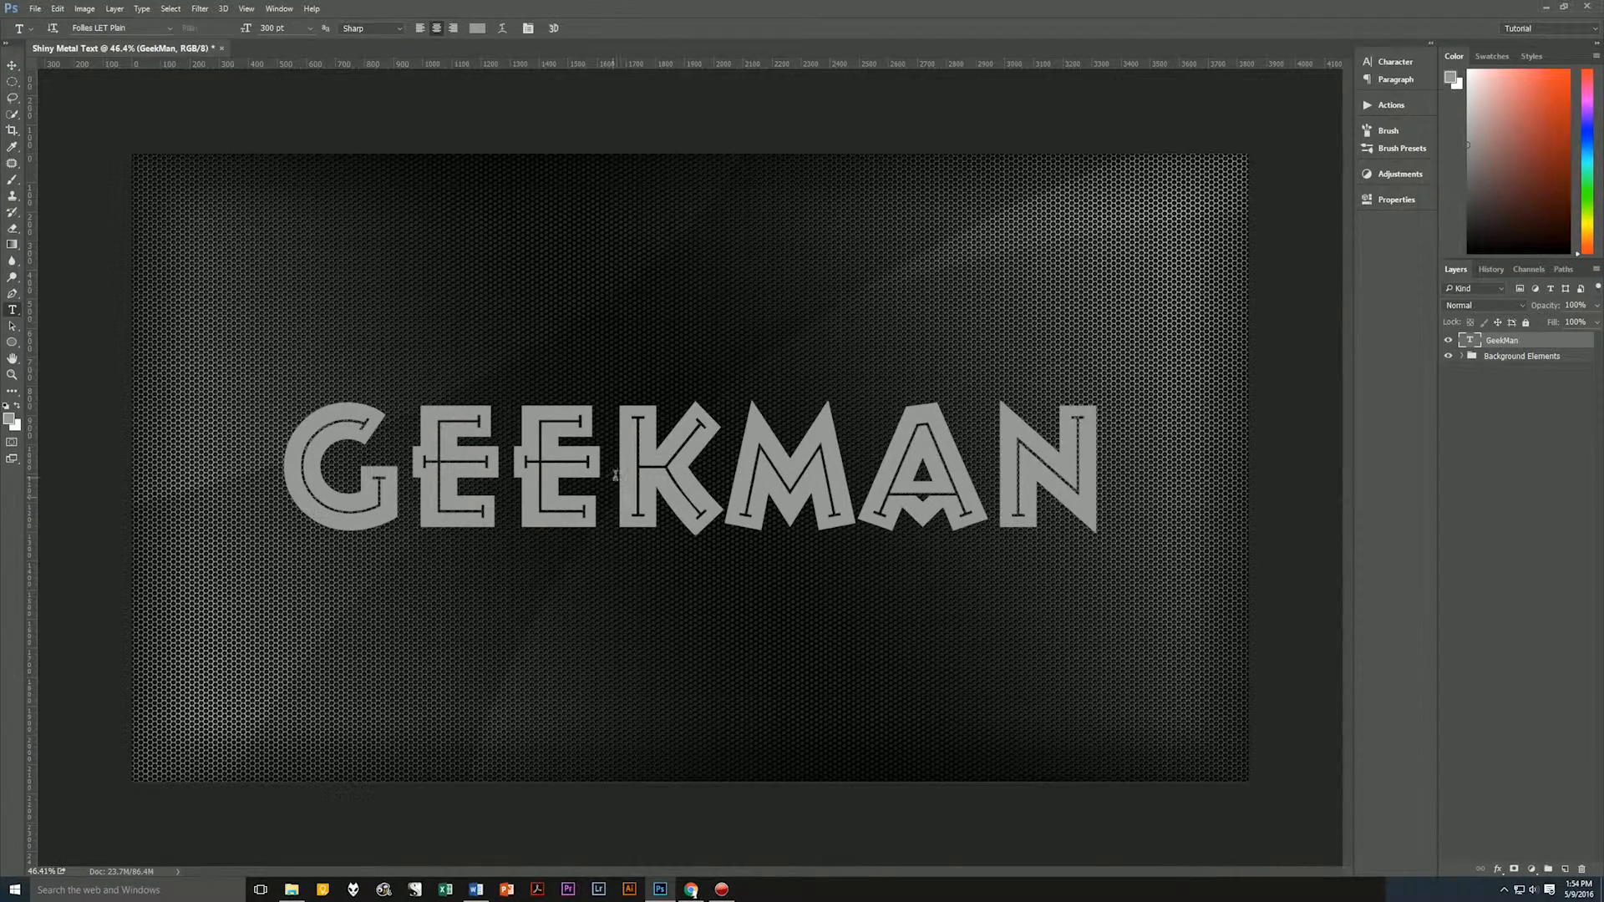
Tighten the kerning between the second E and the K, and between the two Es of the GeekMan text.
{"action": "left_click", "coordinate": [613, 494]}
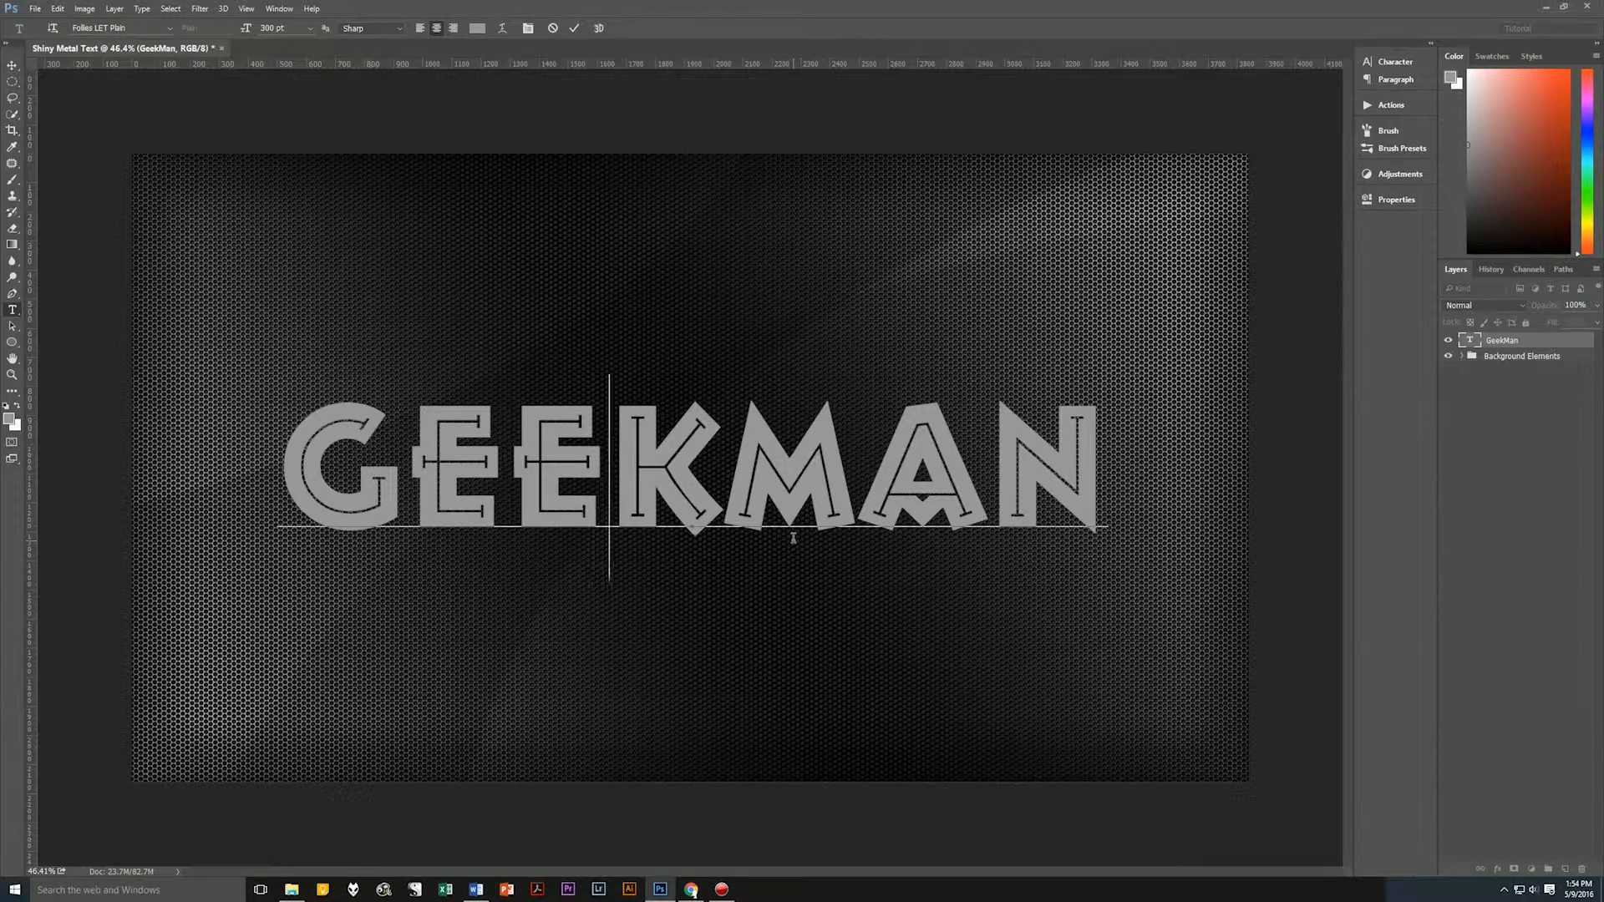
{"action": "key", "text": "alt+Left"}
{"action": "key", "text": "alt+Left"}
{"action": "key", "text": "alt+Left"}
{"action": "key", "text": "alt+Left"}
{"action": "key", "text": "alt+Left"}
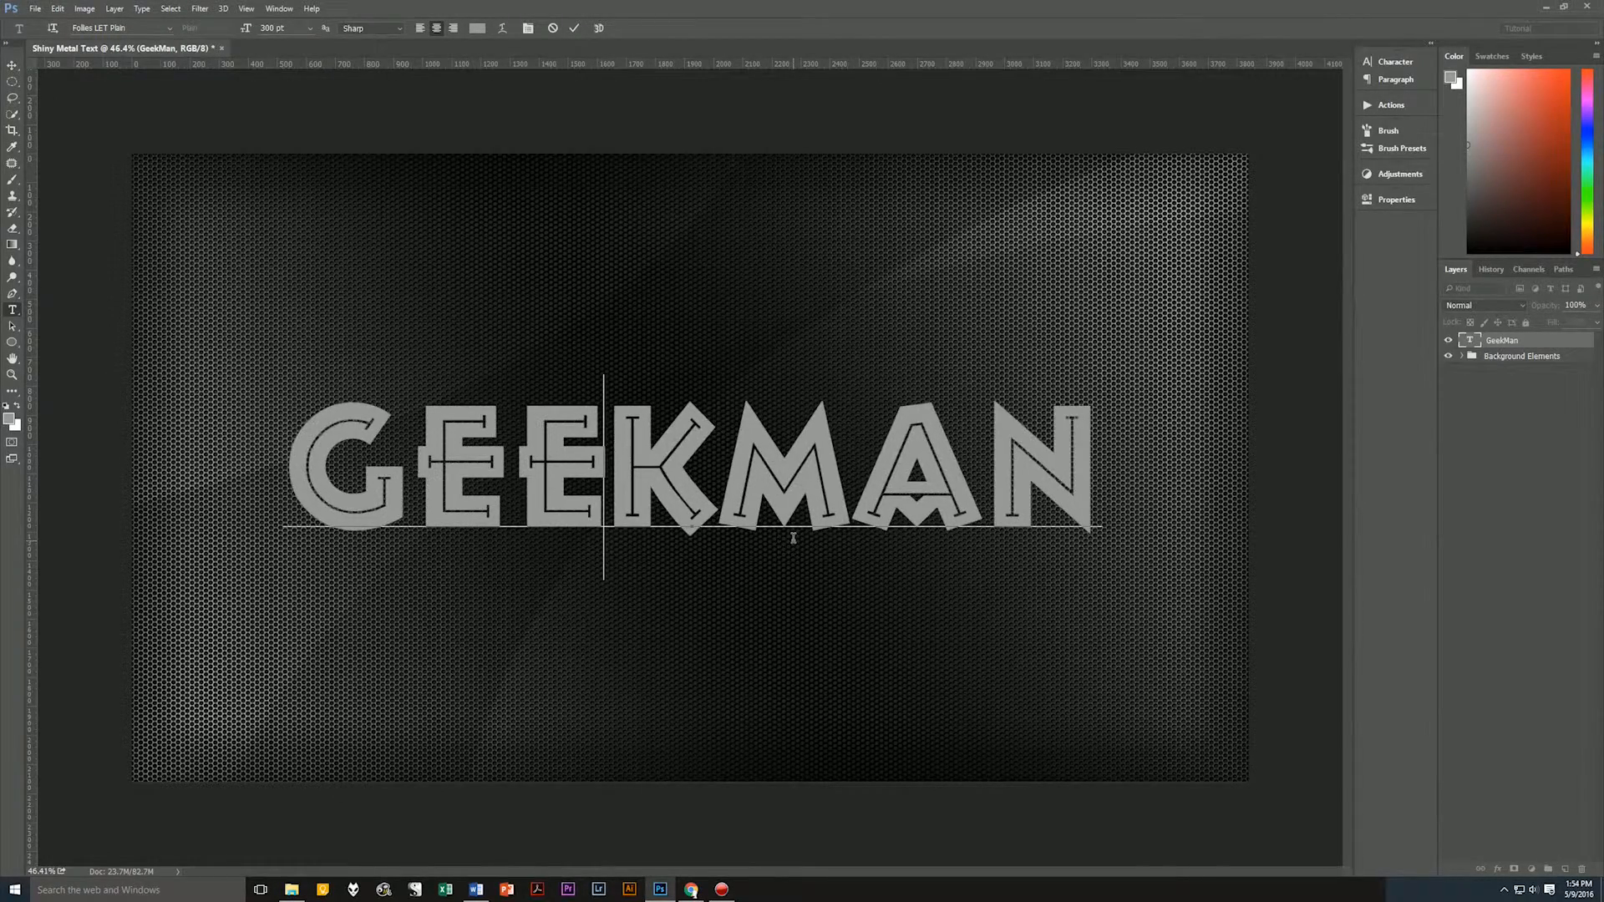
{"action": "key", "text": "Left"}
{"action": "key", "text": "alt+Left"}
{"action": "key", "text": "alt+Left"}
{"action": "key", "text": "alt+Left"}
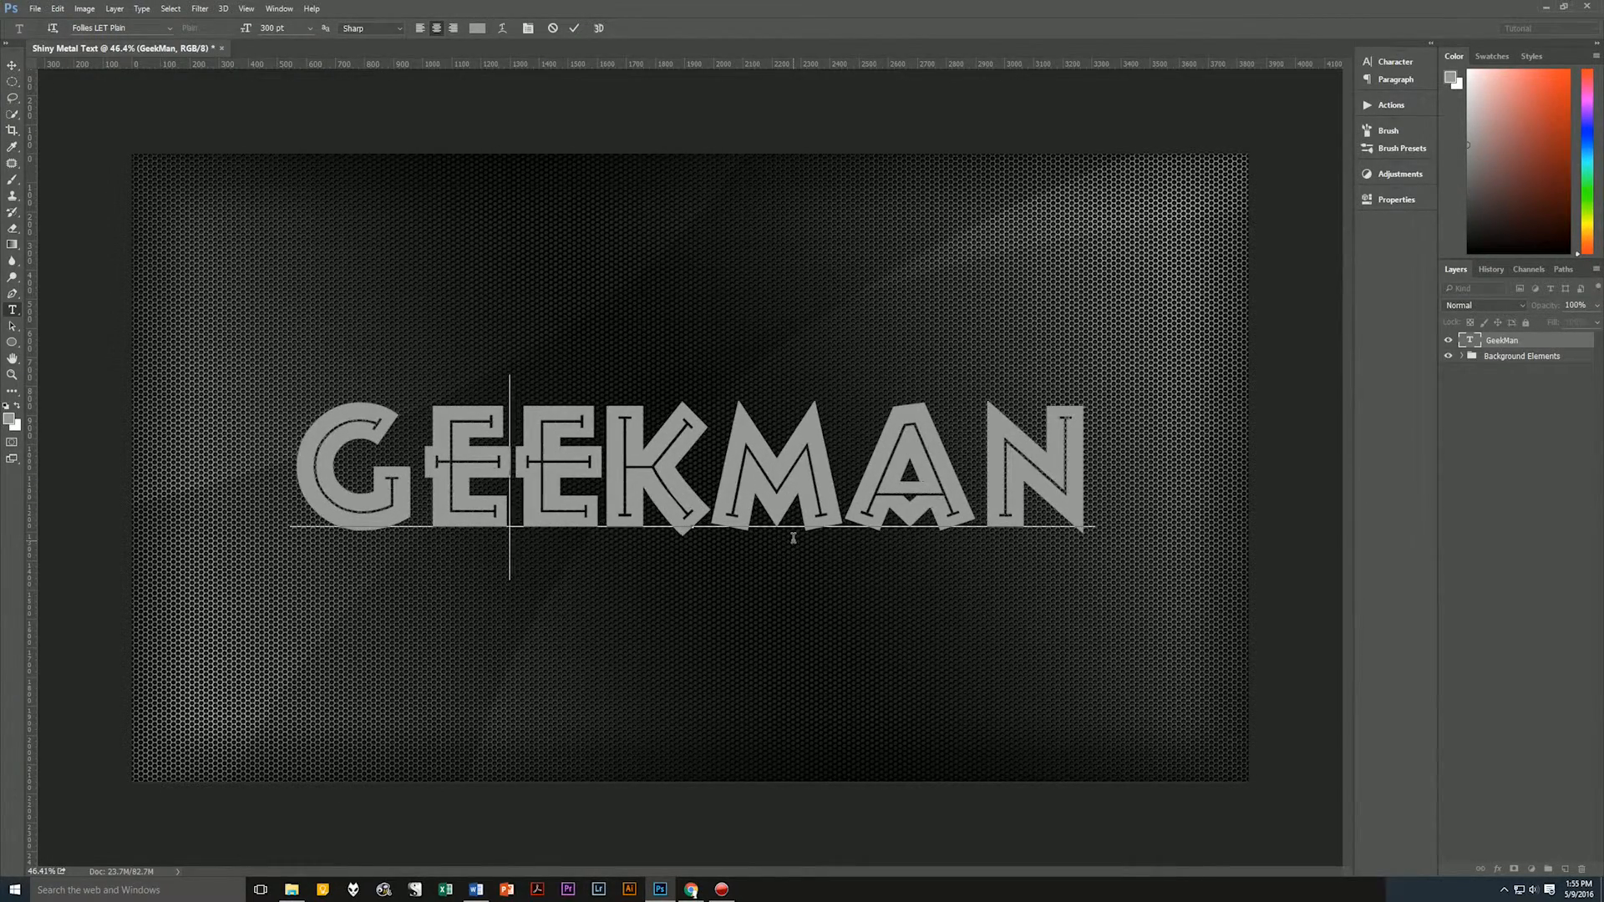
Tighten the kerning between the G and the first E of the GeekMan text.
{"action": "key", "text": "Left"}
{"action": "key", "text": "Left"}
{"action": "key", "text": "Right"}
{"action": "key", "text": "alt+Left"}
{"action": "key", "text": "alt+Left"}
{"action": "key", "text": "alt+Left"}
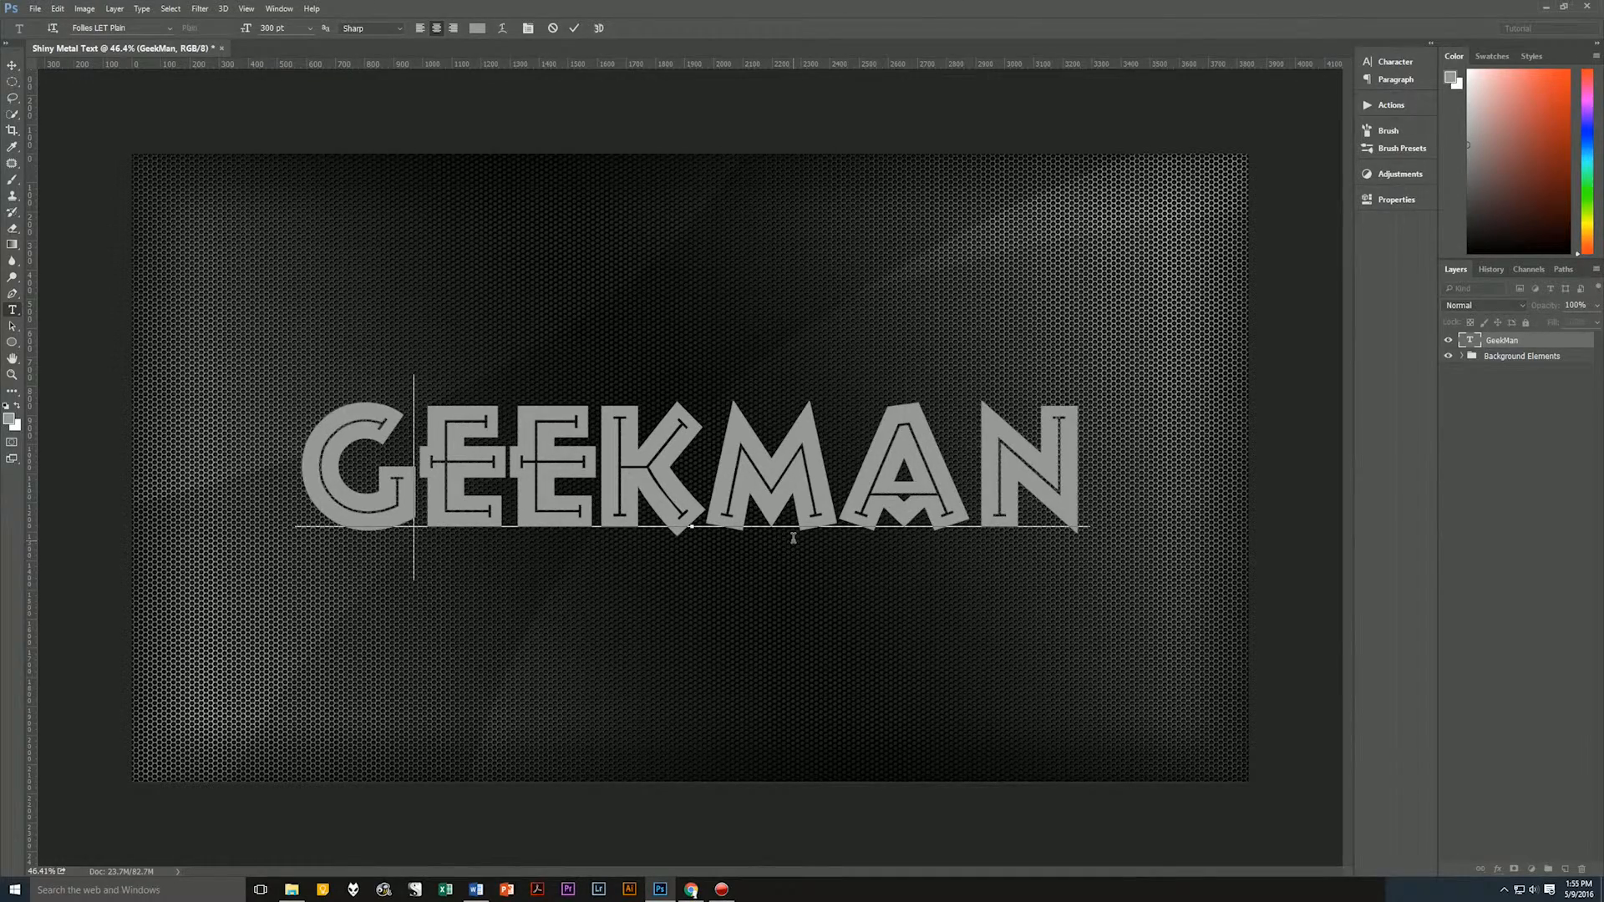
Tighten the kerning between the A and the N and commit the text edit.
{"action": "key", "text": "Right"}
{"action": "key", "text": "Right"}
{"action": "key", "text": "Right"}
{"action": "key", "text": "Right"}
{"action": "key", "text": "Right"}
{"action": "key", "text": "alt+Left"}
{"action": "key", "text": "alt+Left"}
{"action": "key", "text": "alt+Left"}
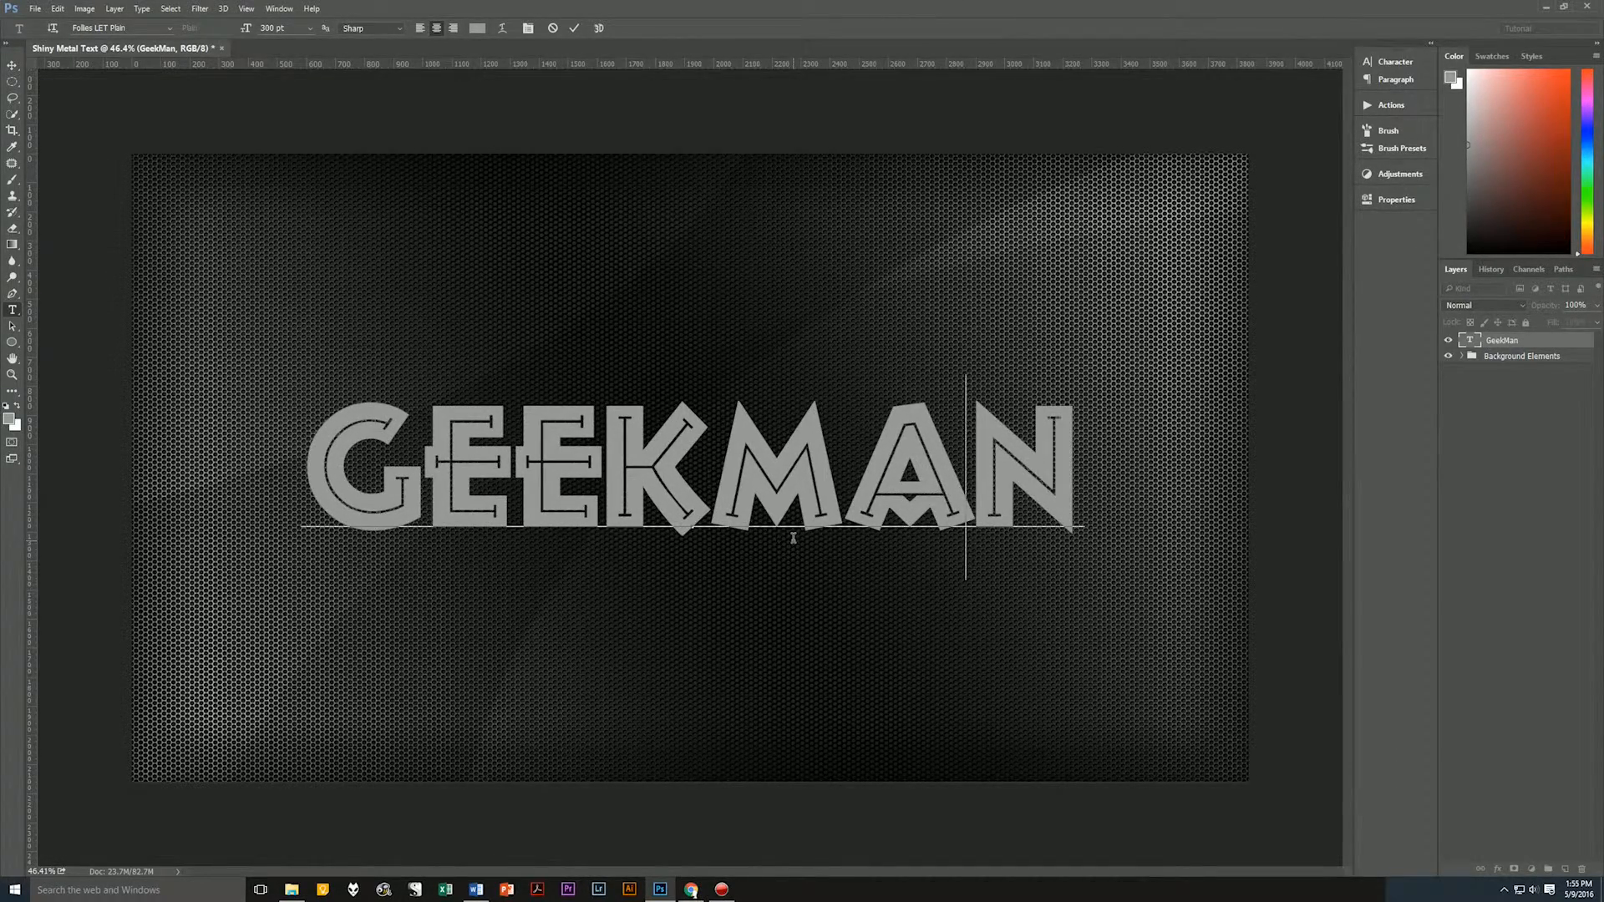
{"action": "key", "text": "Left"}
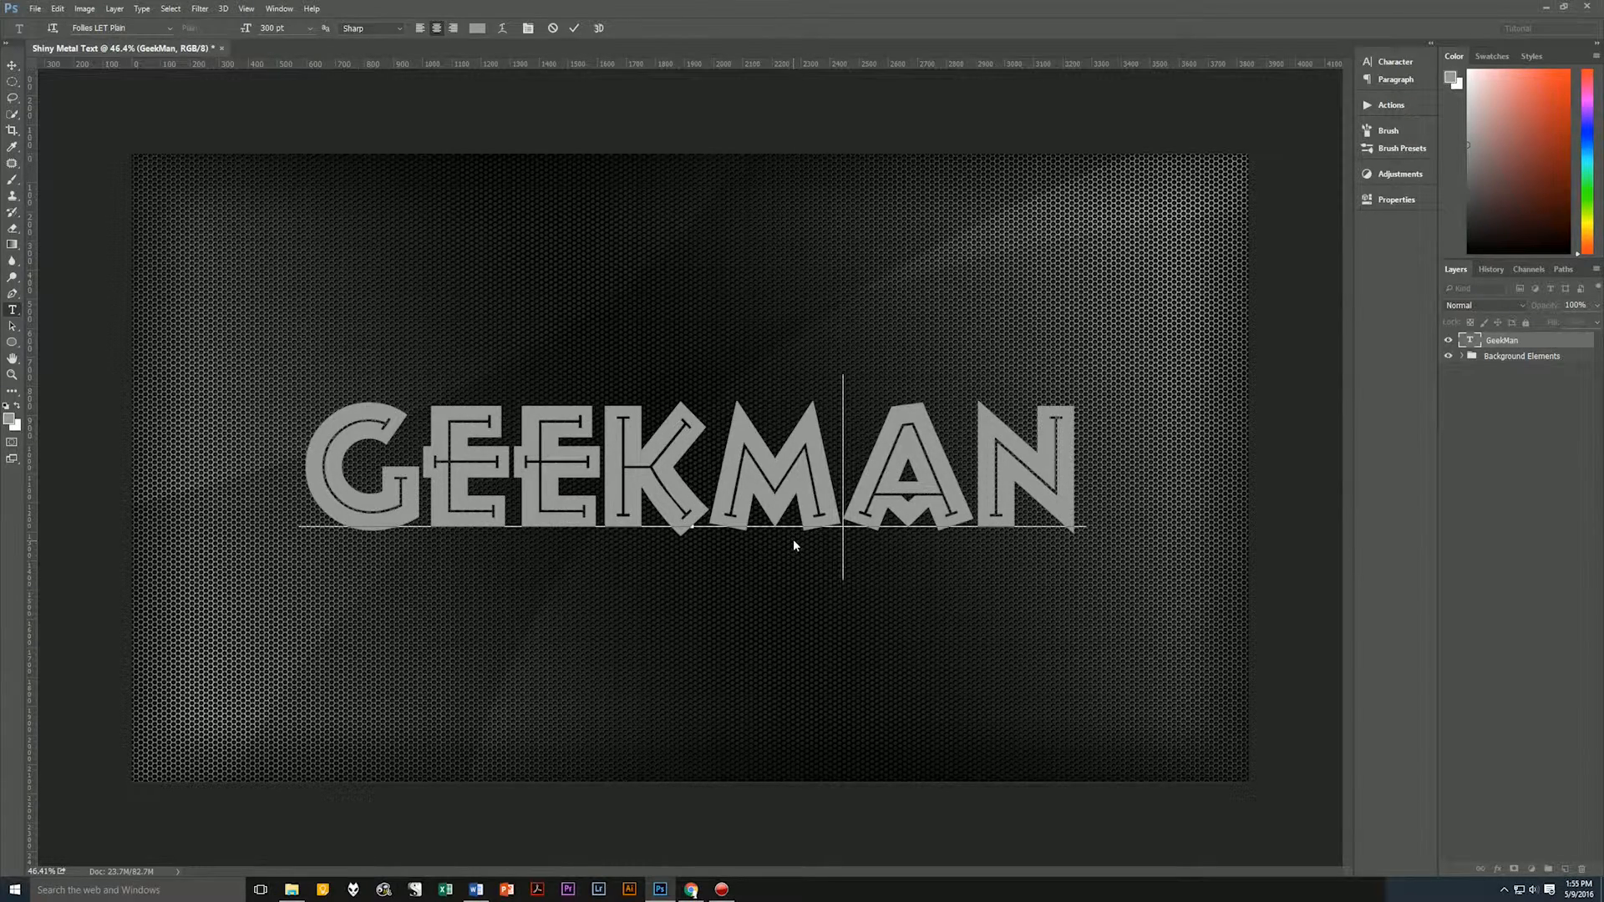
{"action": "left_click", "coordinate": [573, 27]}
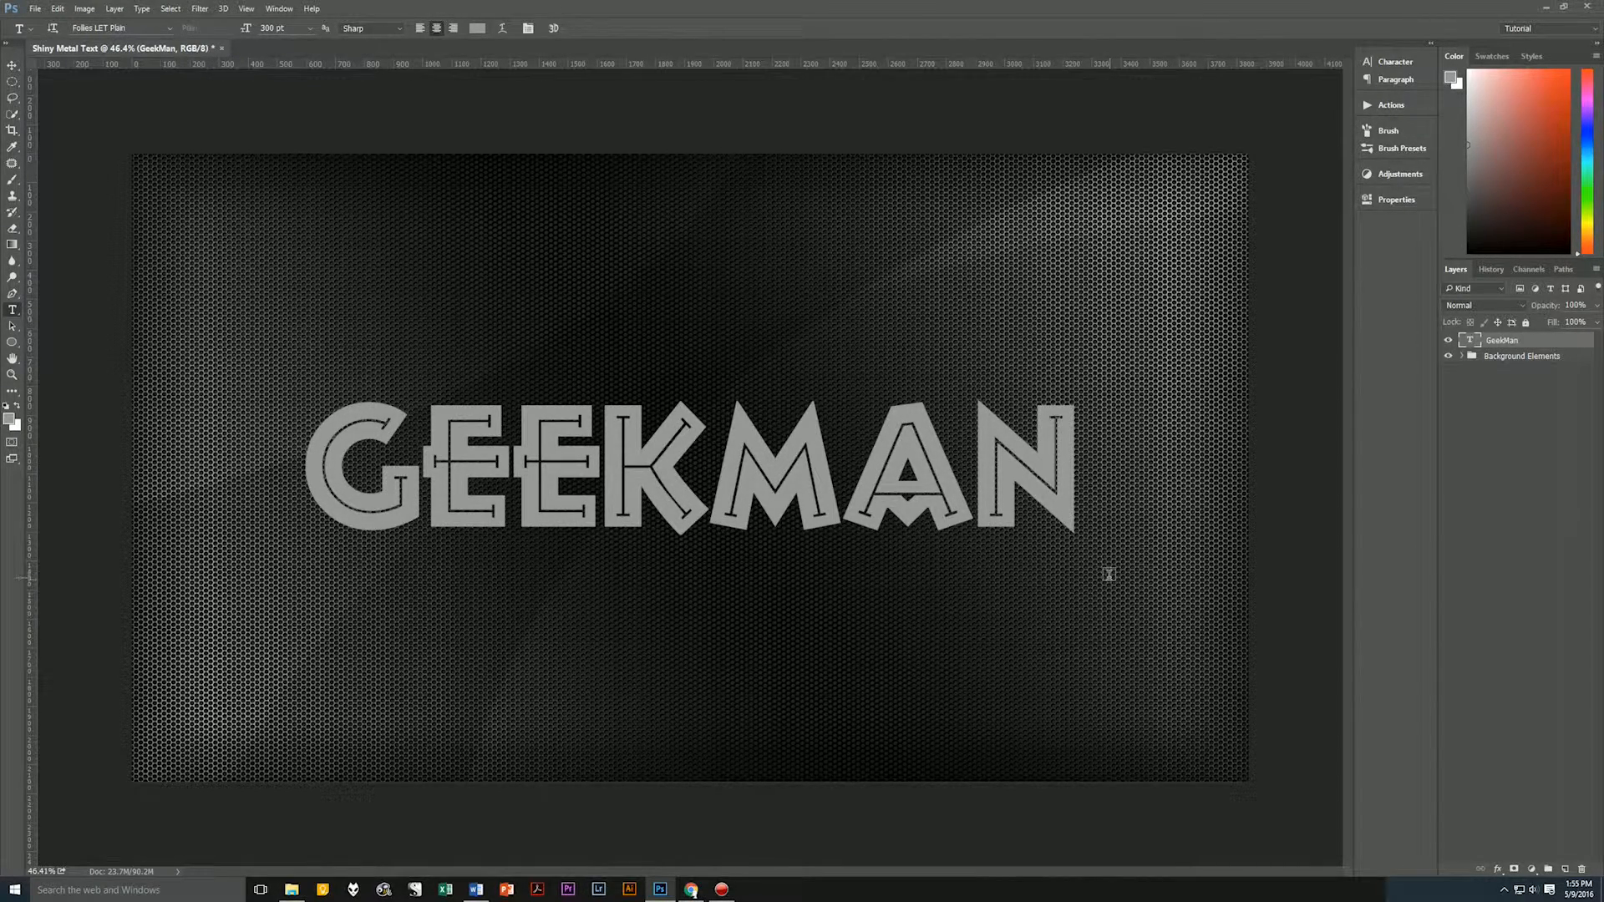
Add a Bevel & Emboss effect to the GeekMan text: Stroke Emboss, Smooth, depth 300%, direction Up, size 27 px, soften 0 px.
{"action": "left_click", "coordinate": [1499, 869]}
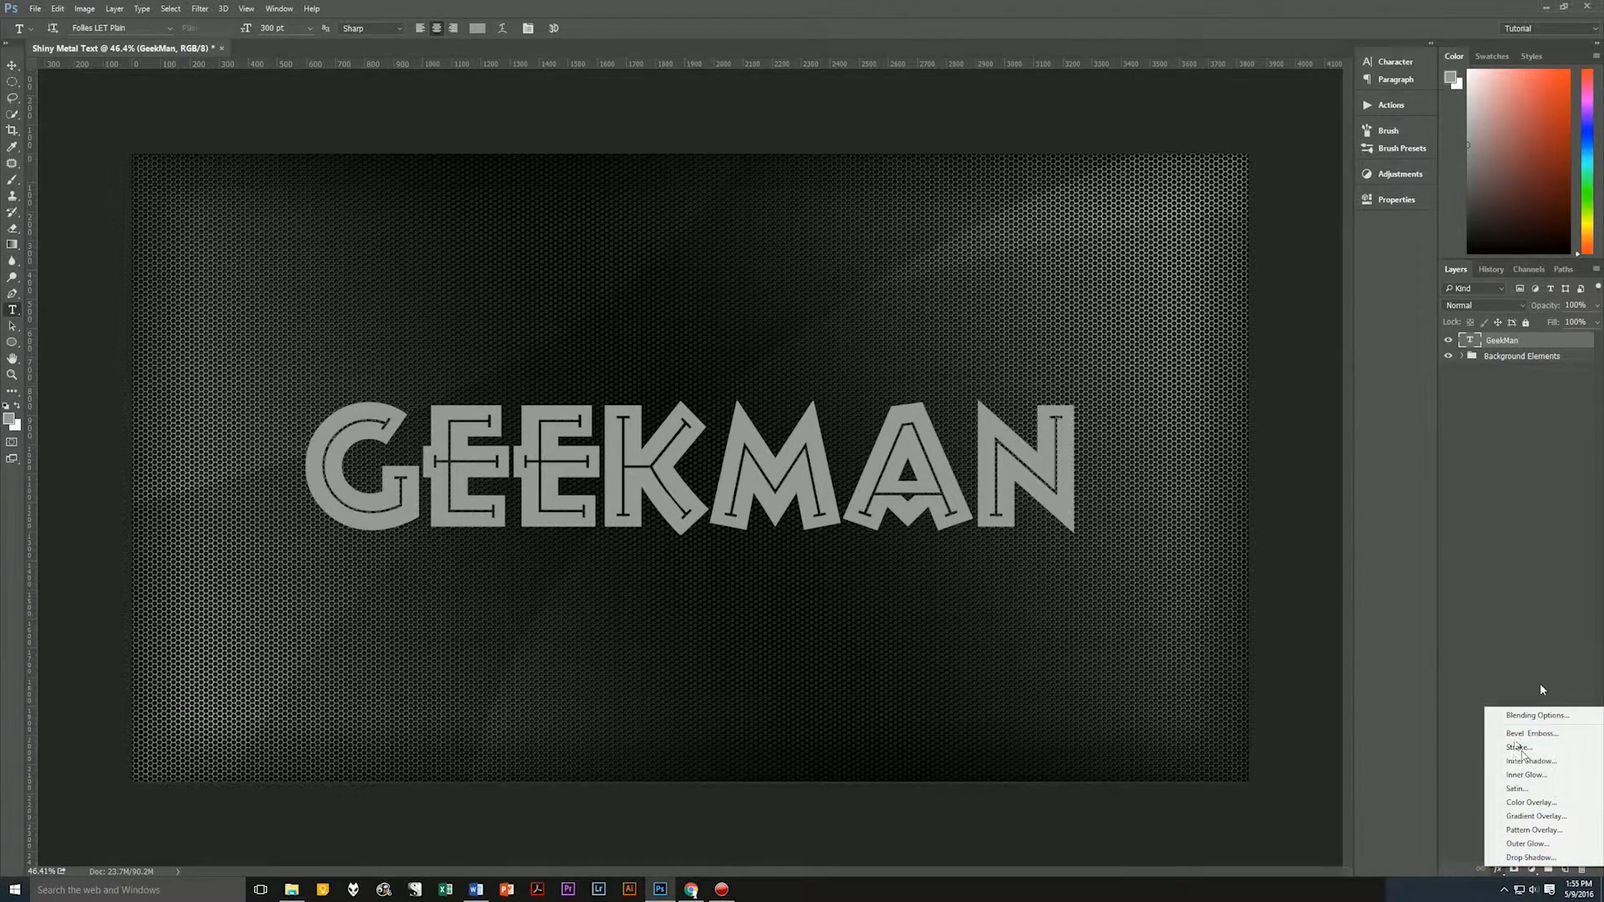
{"action": "left_click", "coordinate": [1525, 735]}
{"action": "left_click_drag", "start_coordinate": [750, 268], "coordinate": [861, 59]}
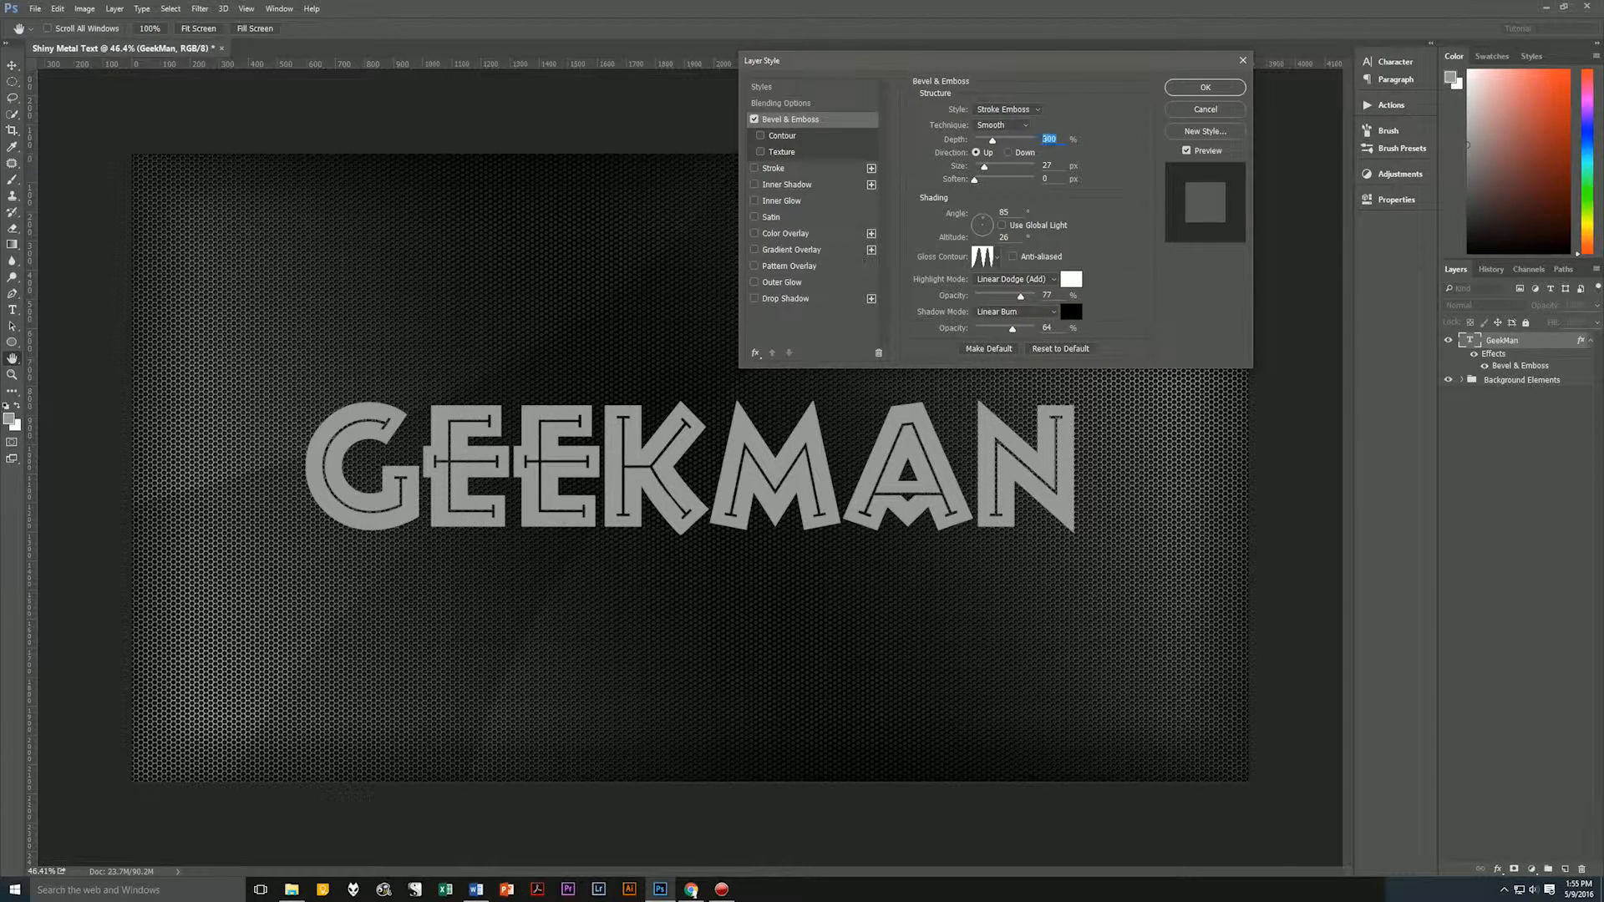
{"action": "left_click", "coordinate": [1049, 165]}
{"action": "left_click", "coordinate": [1055, 178]}
Set the bevel shading to angle 85°, altitude 26°, triple-peak gloss contour, white Linear Dodge (Add) highlight at 77% and black Linear Burn shadow at 64%.
{"action": "left_click", "coordinate": [1006, 210]}
{"action": "left_click", "coordinate": [999, 259]}
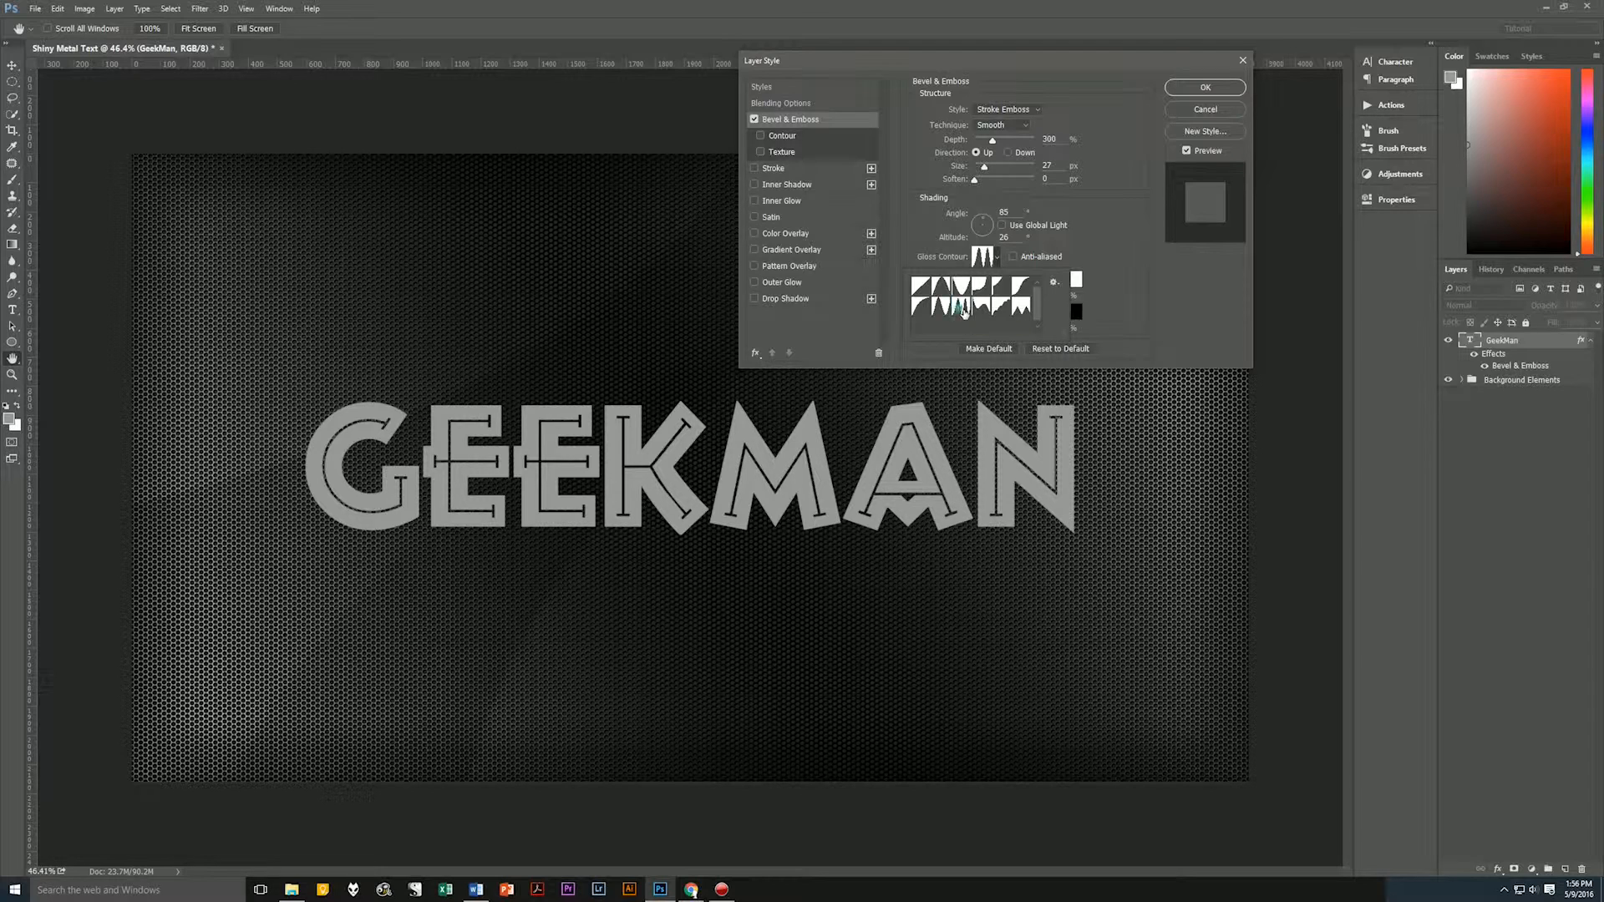
{"action": "left_click", "coordinate": [1106, 274]}
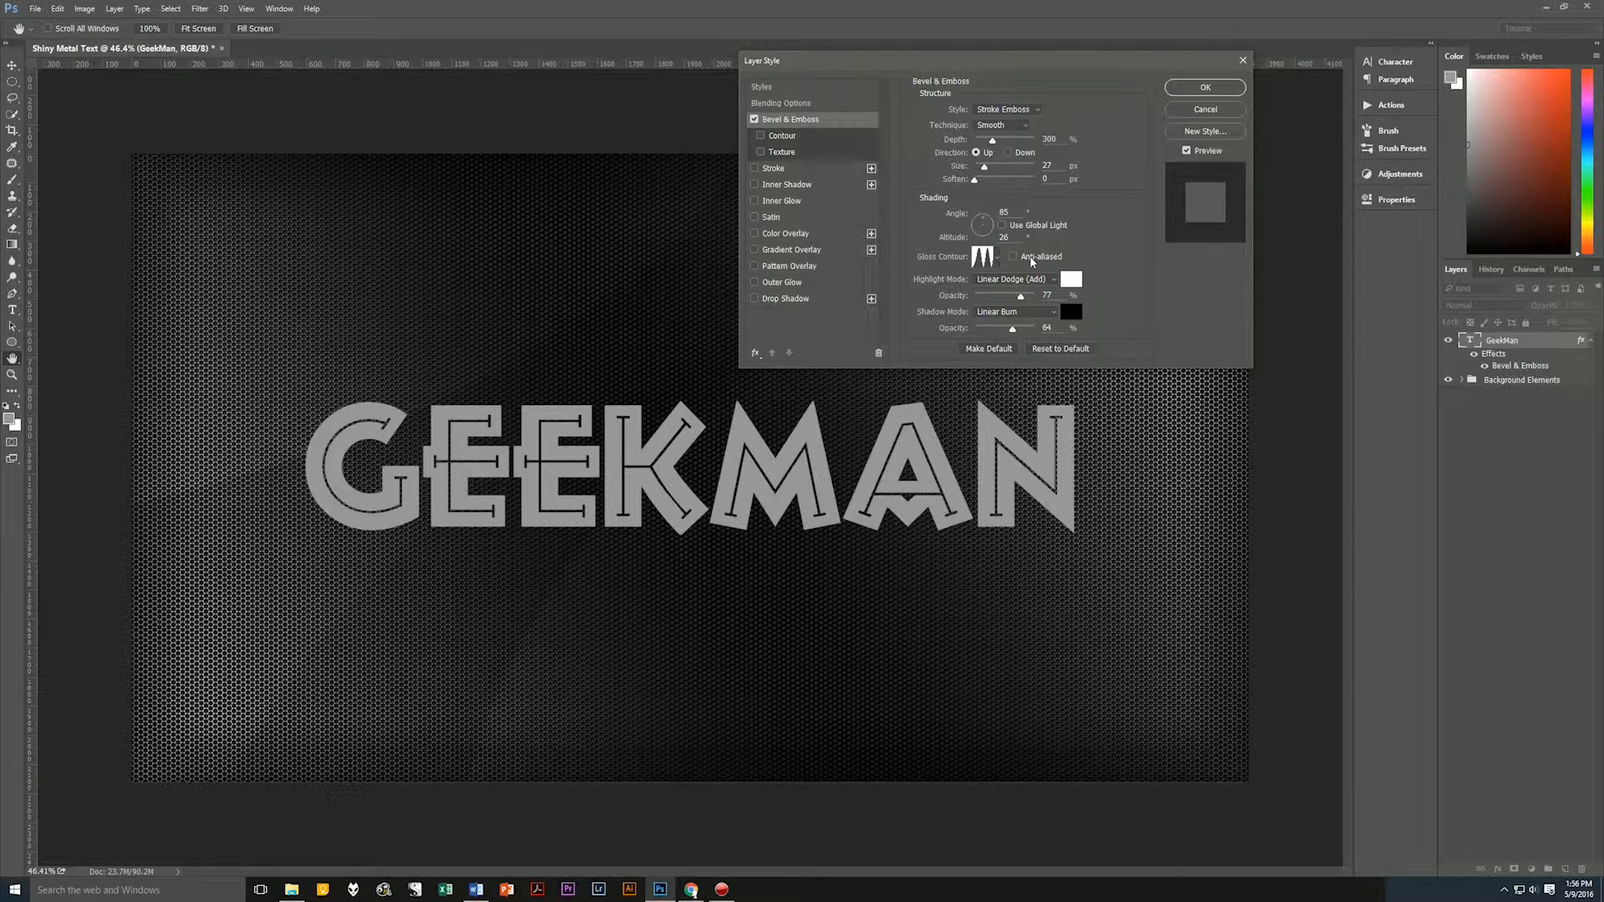
{"action": "left_click", "coordinate": [1072, 281]}
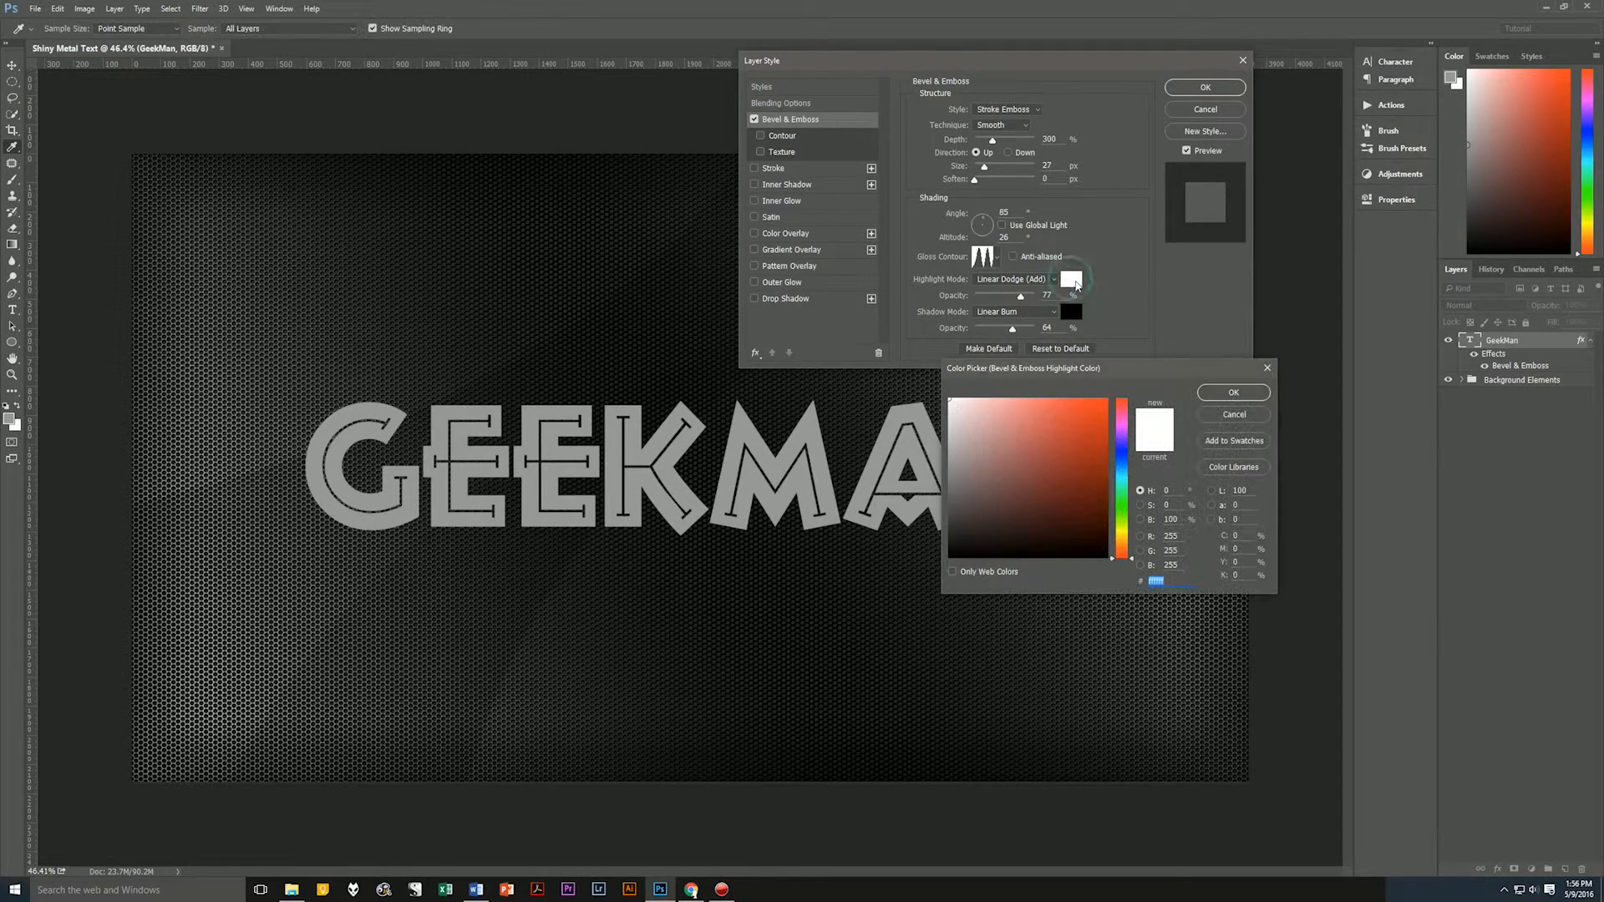
{"action": "left_click", "coordinate": [1233, 415]}
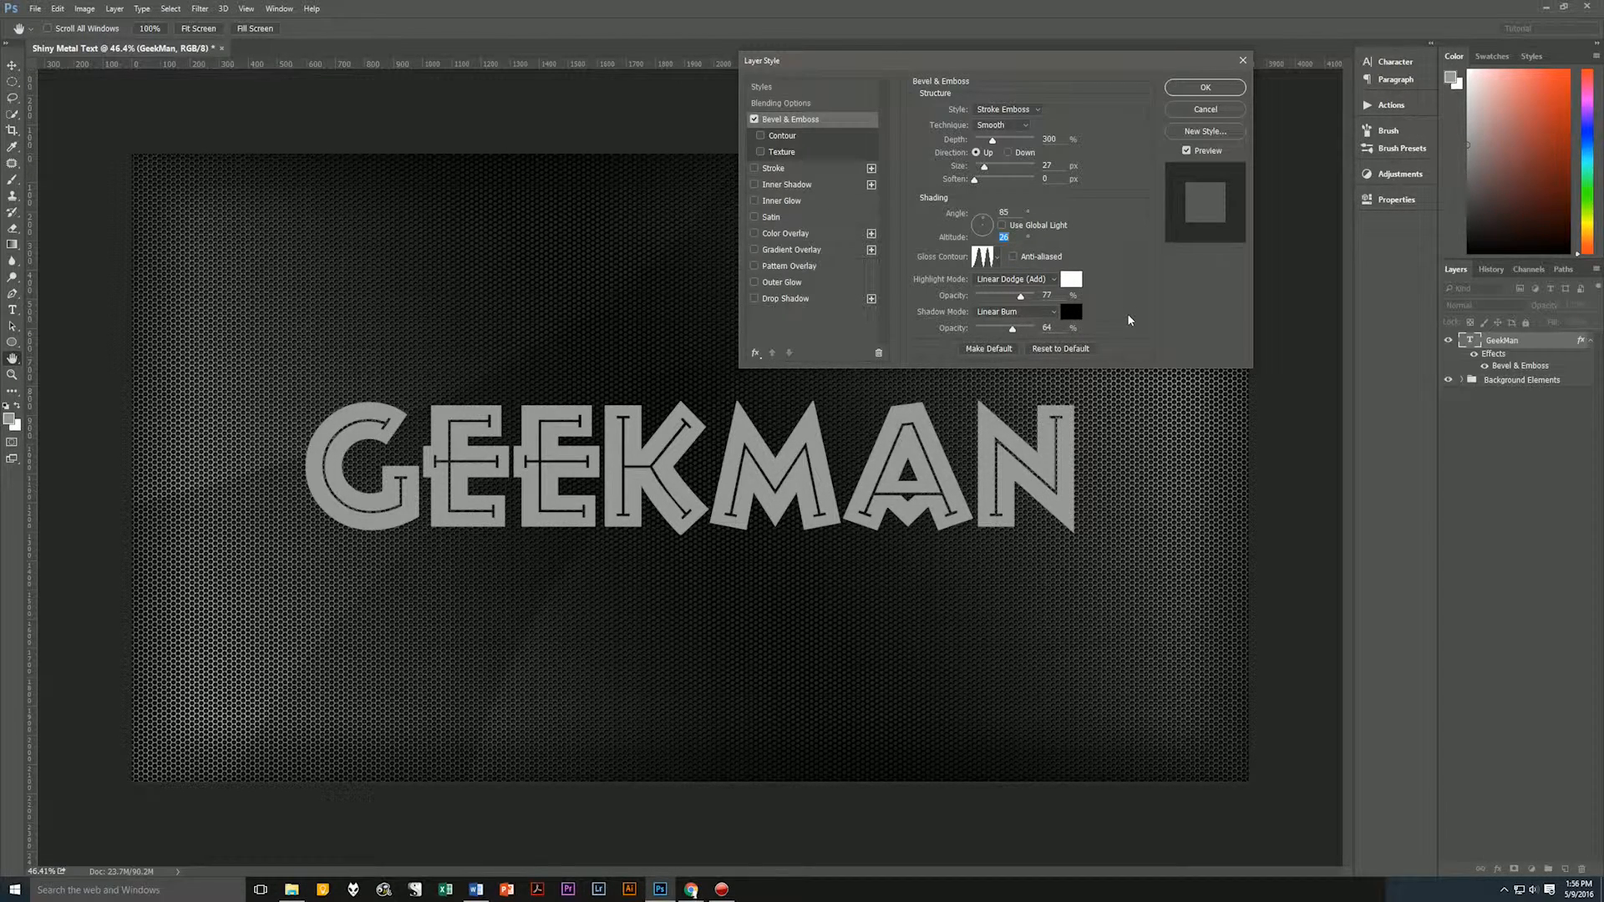
Enable the bevel's Contour with the double-peak contour shape, anti-aliasing on and a 50% range.
{"action": "left_click", "coordinate": [812, 136]}
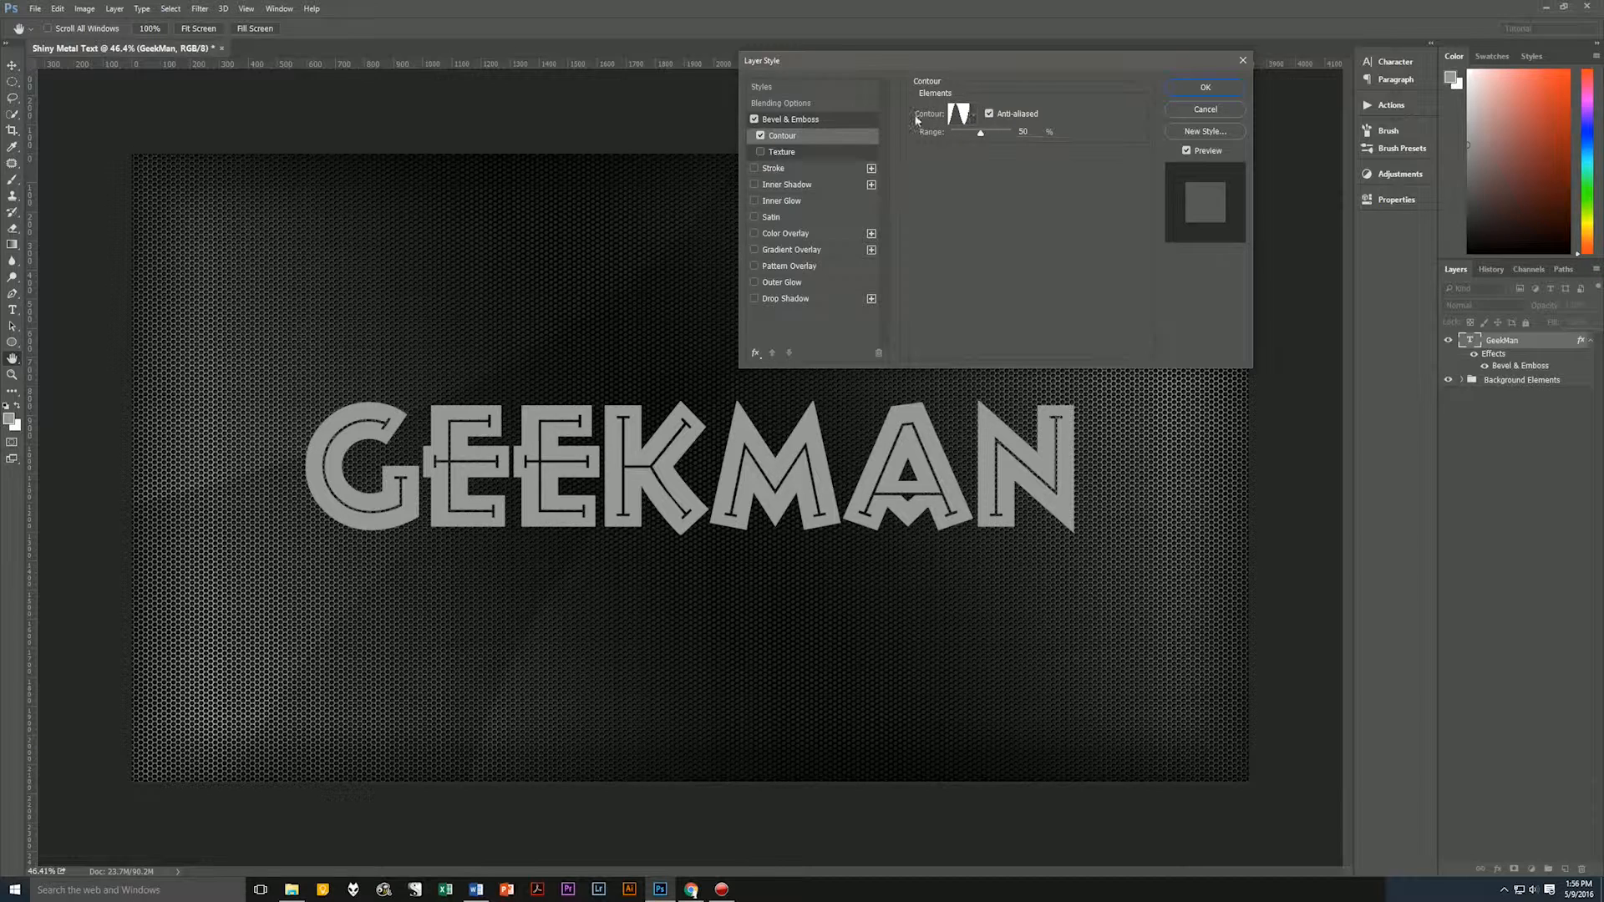
{"action": "left_click", "coordinate": [971, 117]}
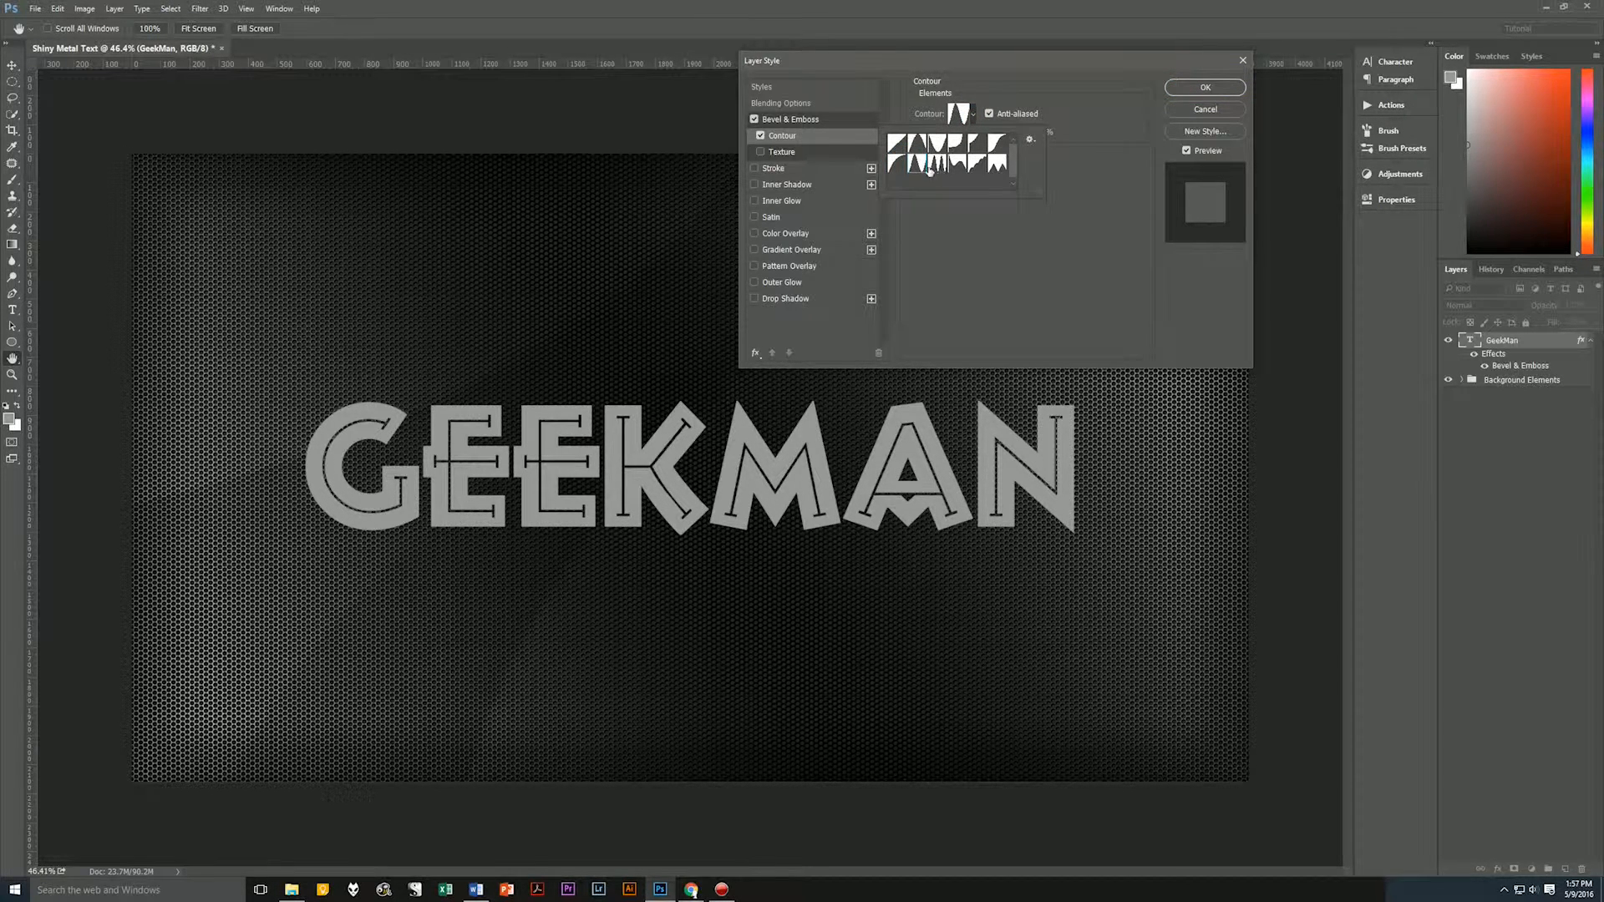
{"action": "left_click", "coordinate": [1084, 108]}
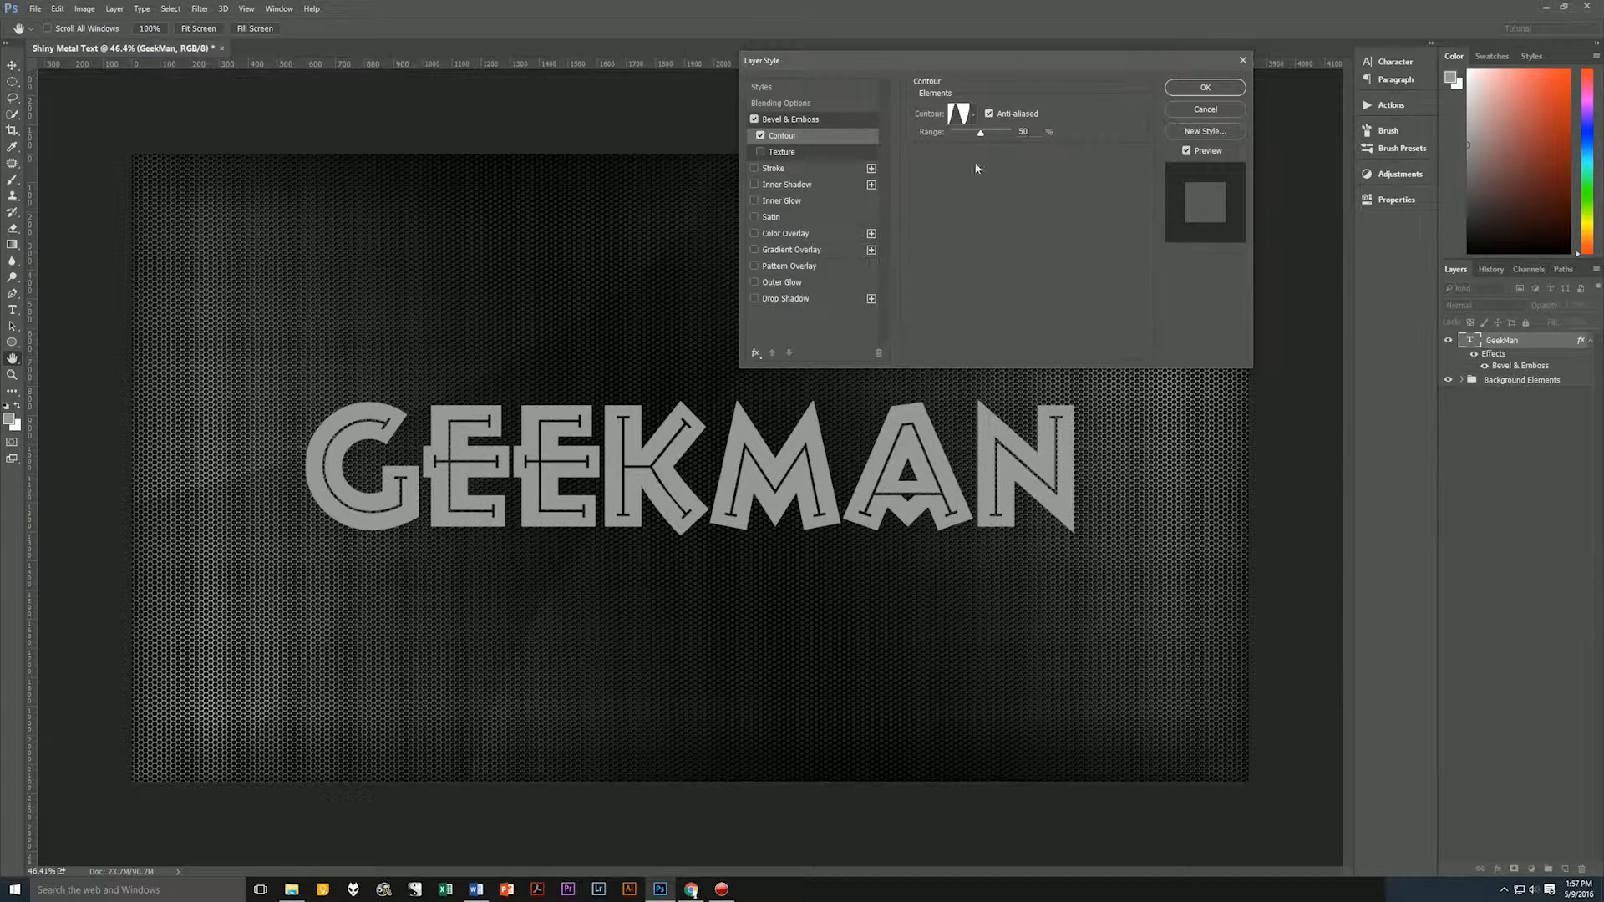
Add a 20 px centered Stroke effect in Linear Dodge (Add) mode at 100% opacity with Gradient as the fill type.
{"action": "left_click", "coordinate": [801, 168]}
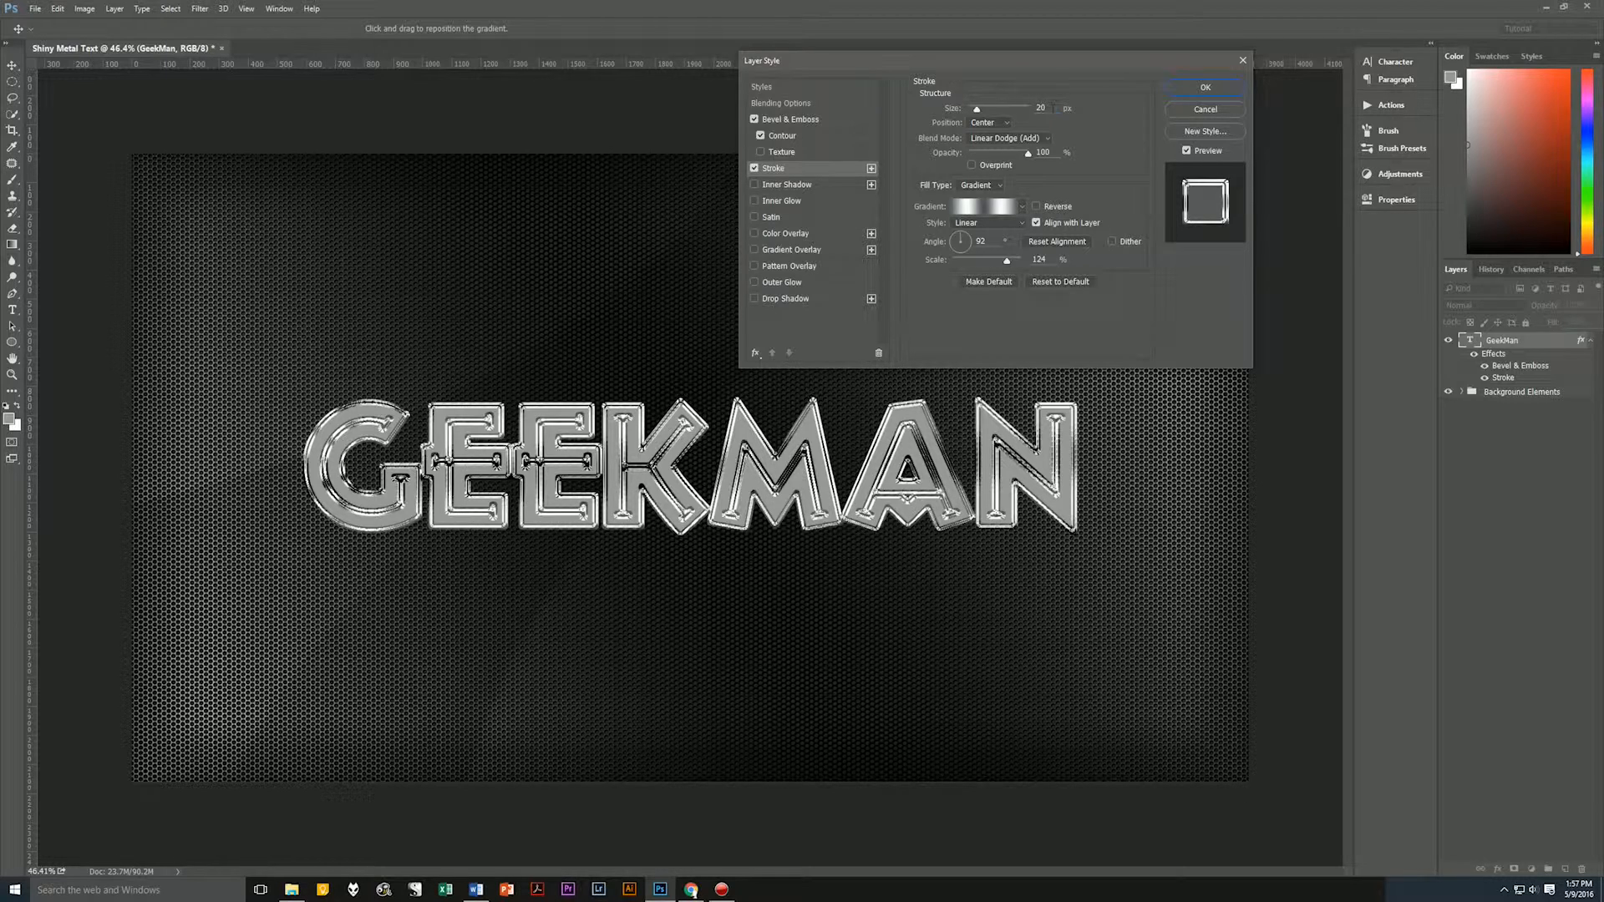
{"action": "left_click", "coordinate": [1054, 108]}
{"action": "left_click", "coordinate": [998, 189]}
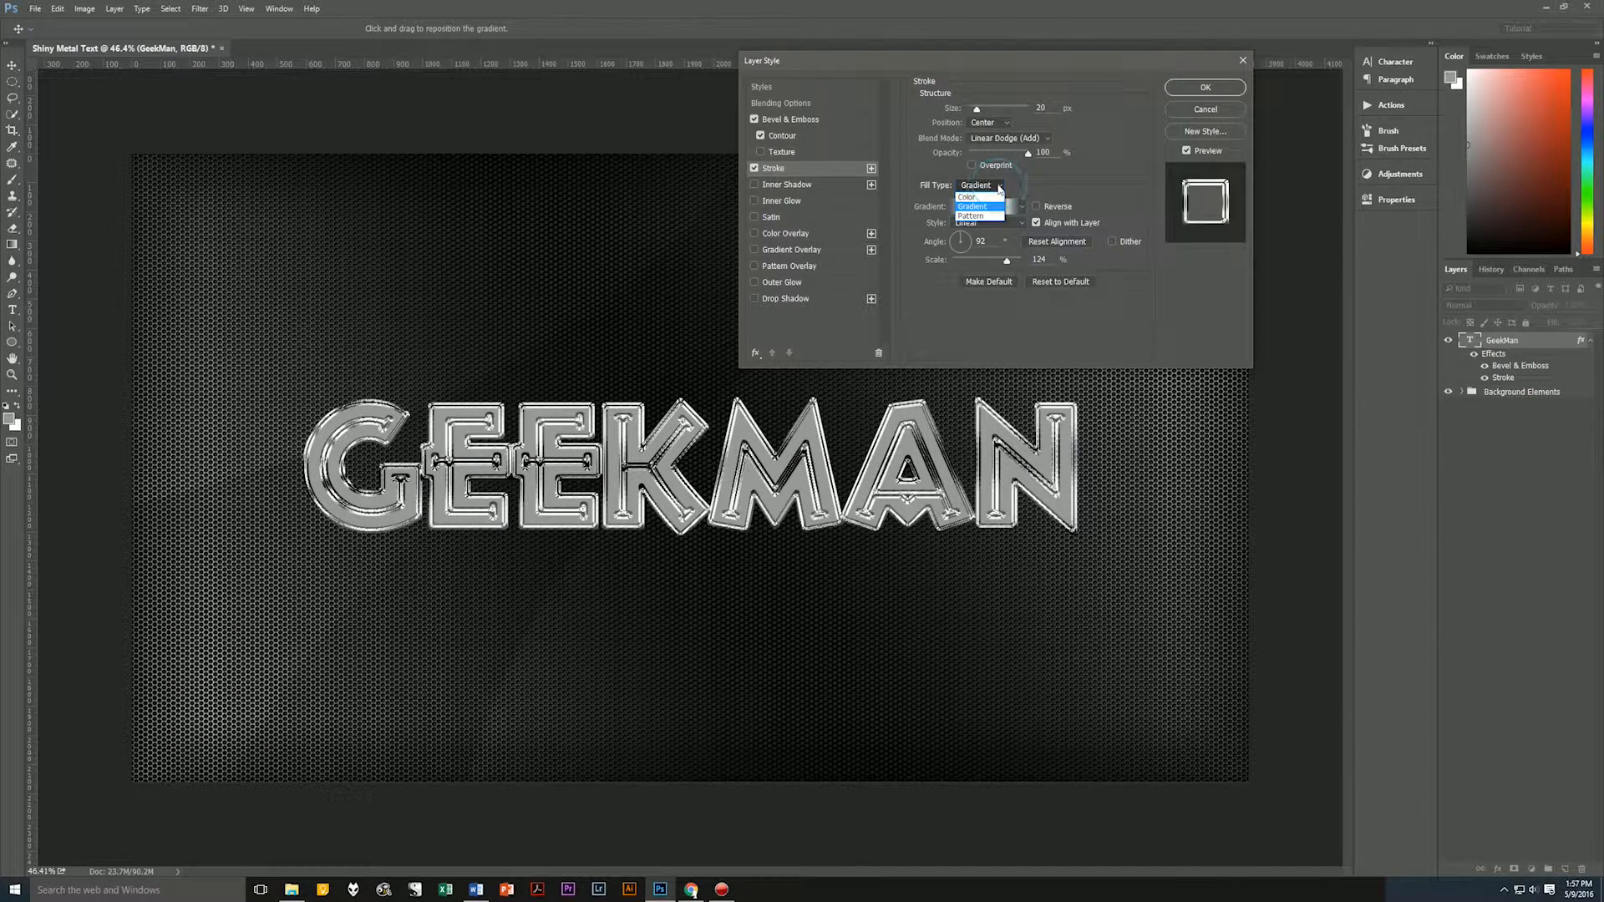
{"action": "left_click", "coordinate": [994, 206]}
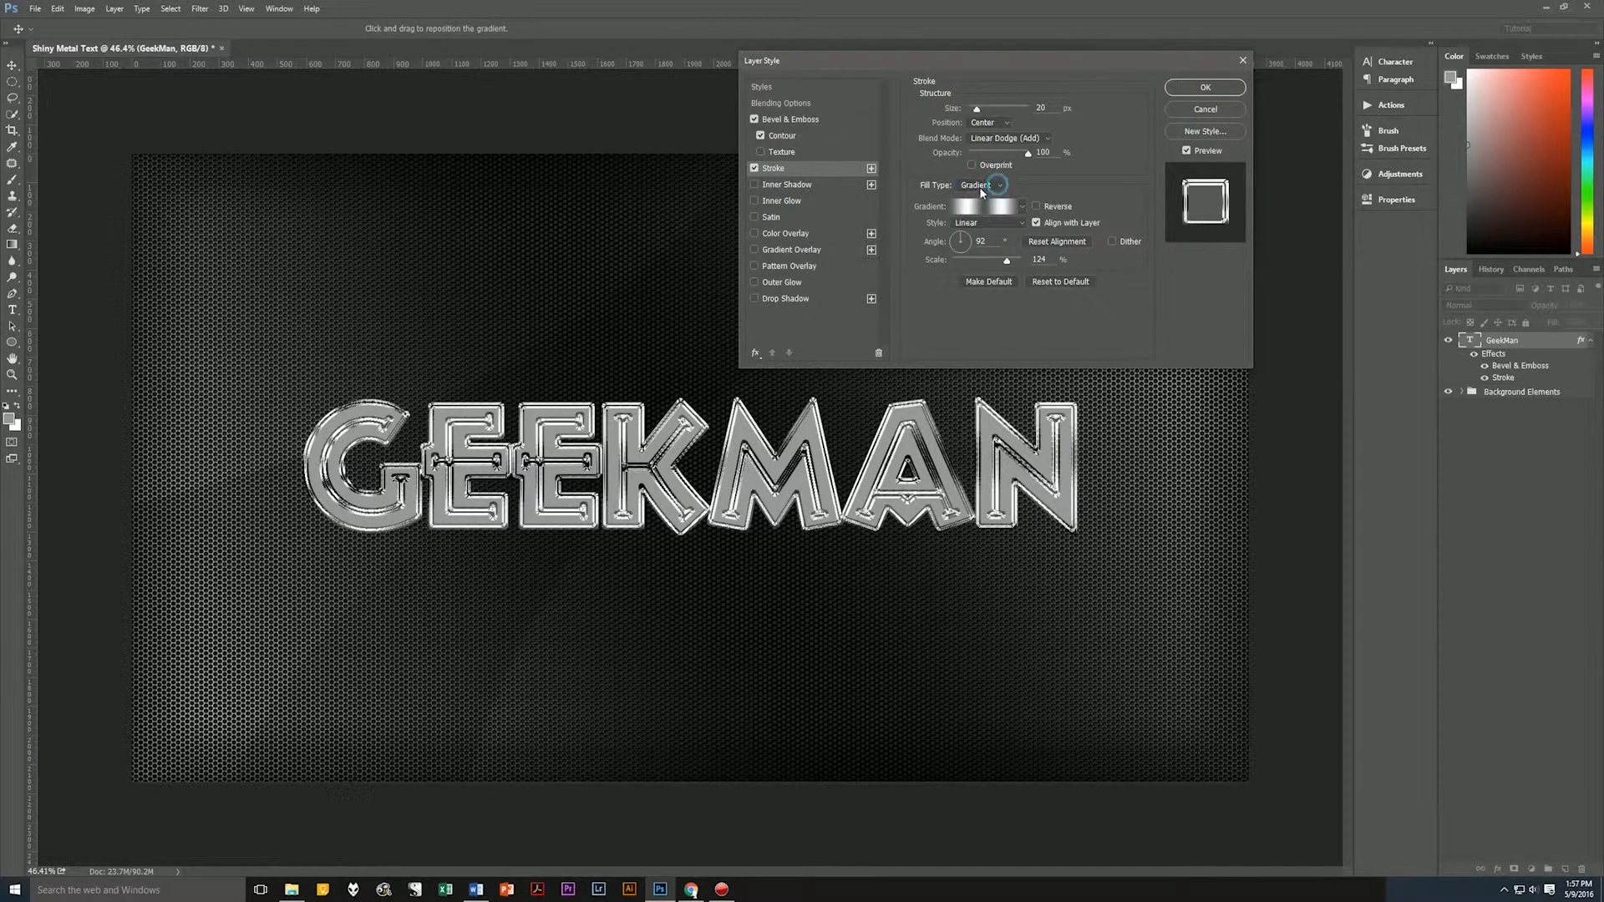
Give the stroke the silver striped gradient in Linear style, aligned with the layer, at a 92° angle and 124% scale.
{"action": "left_click", "coordinate": [1022, 209]}
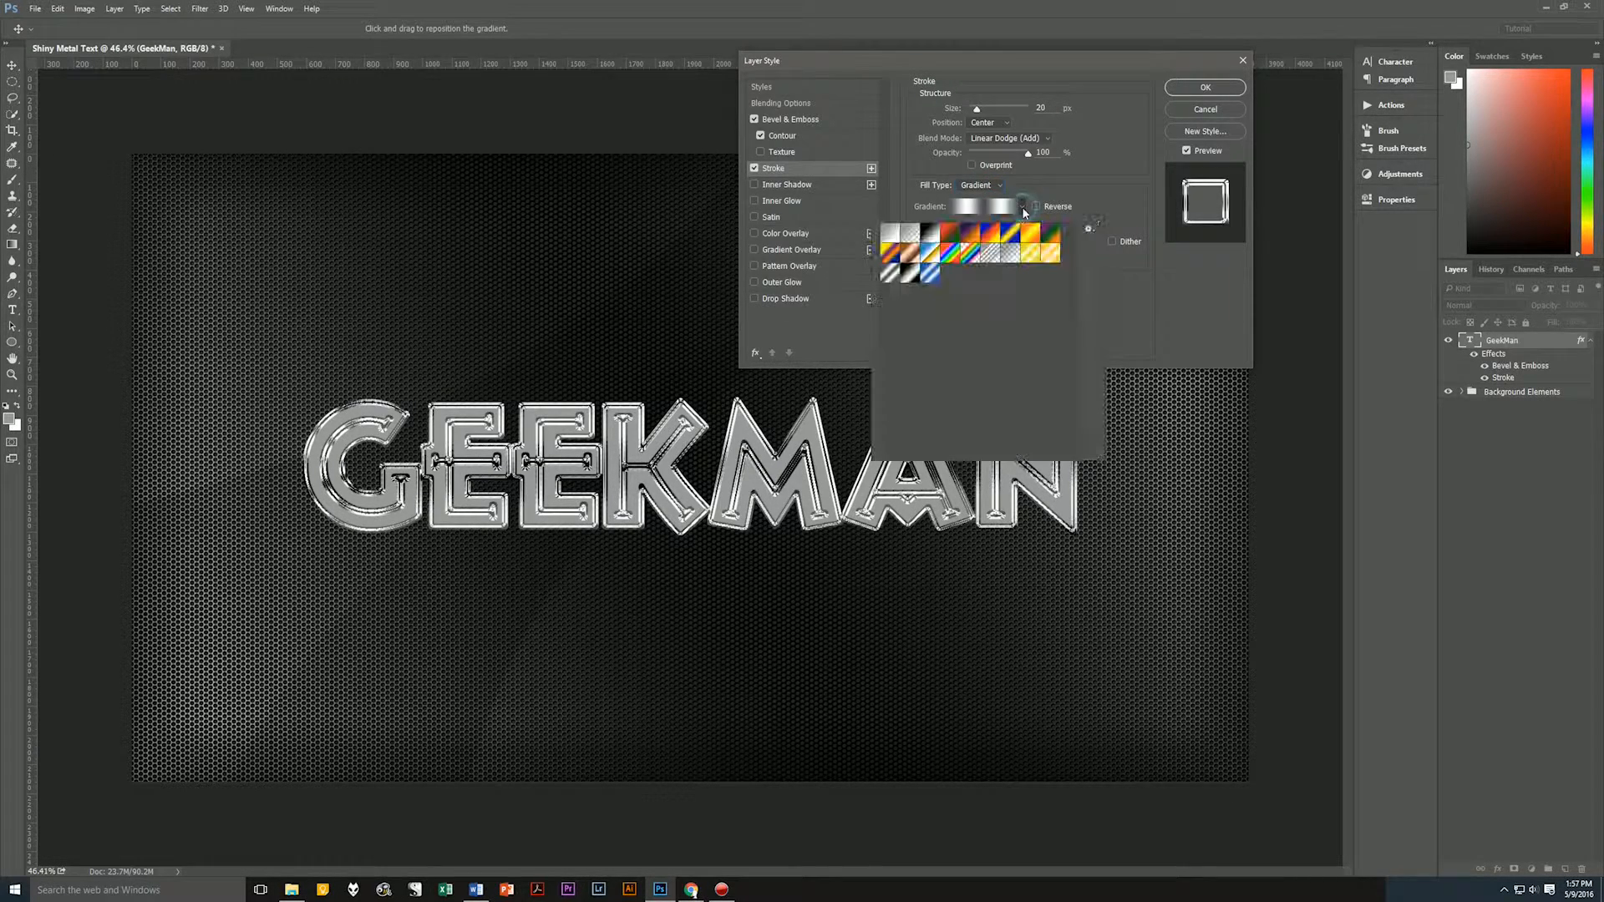
{"action": "left_click", "coordinate": [892, 277]}
{"action": "left_click", "coordinate": [1089, 230]}
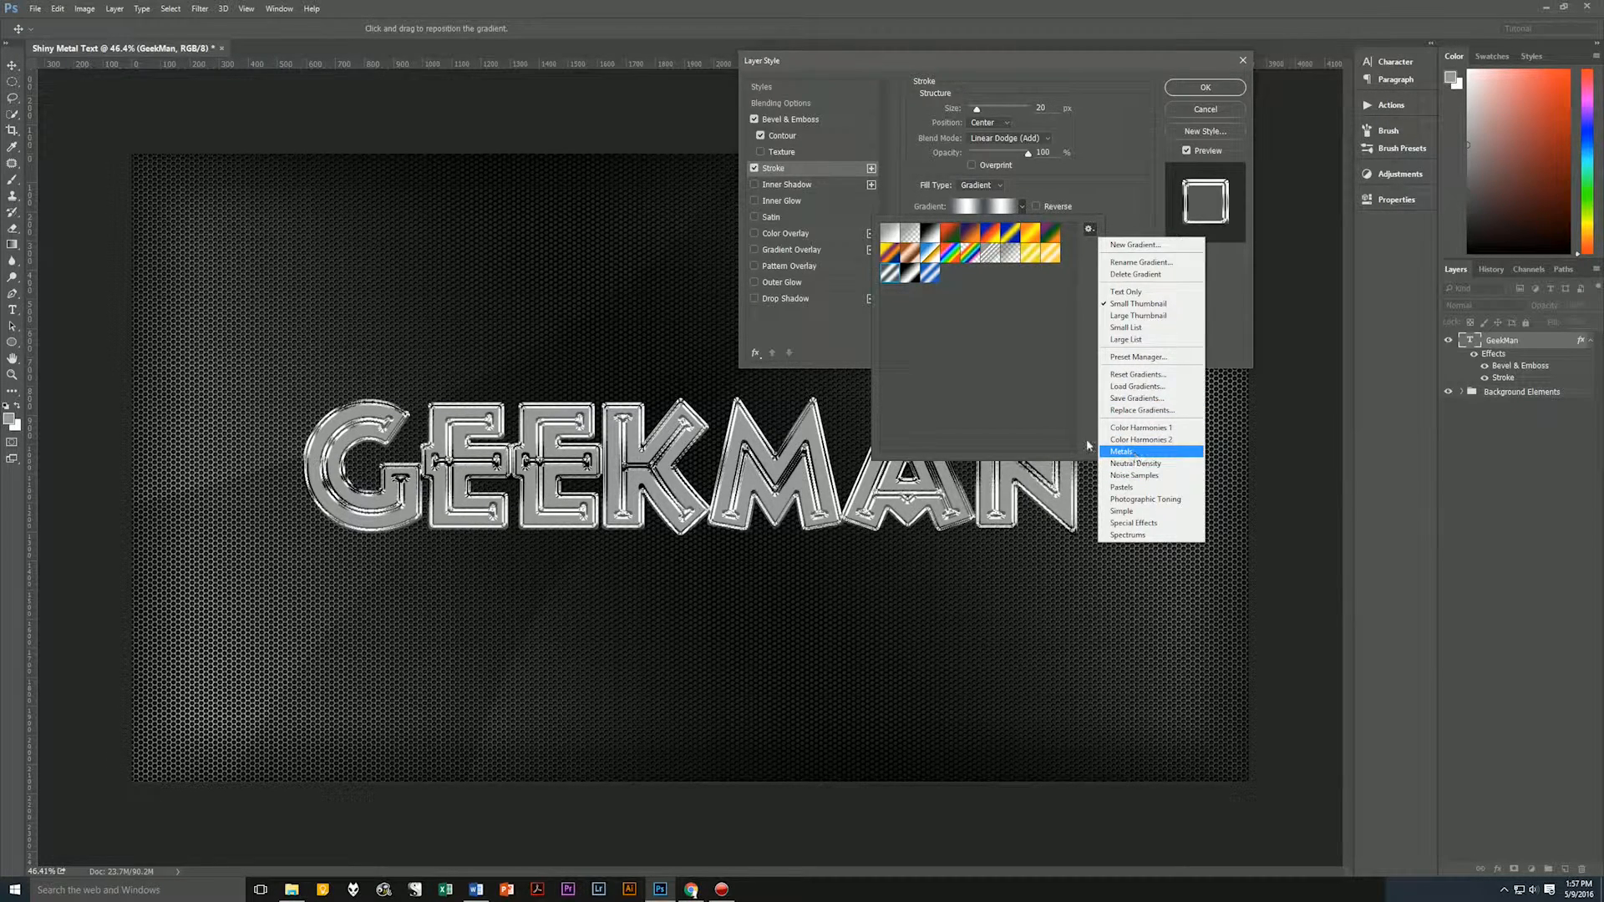
{"action": "left_click", "coordinate": [969, 295]}
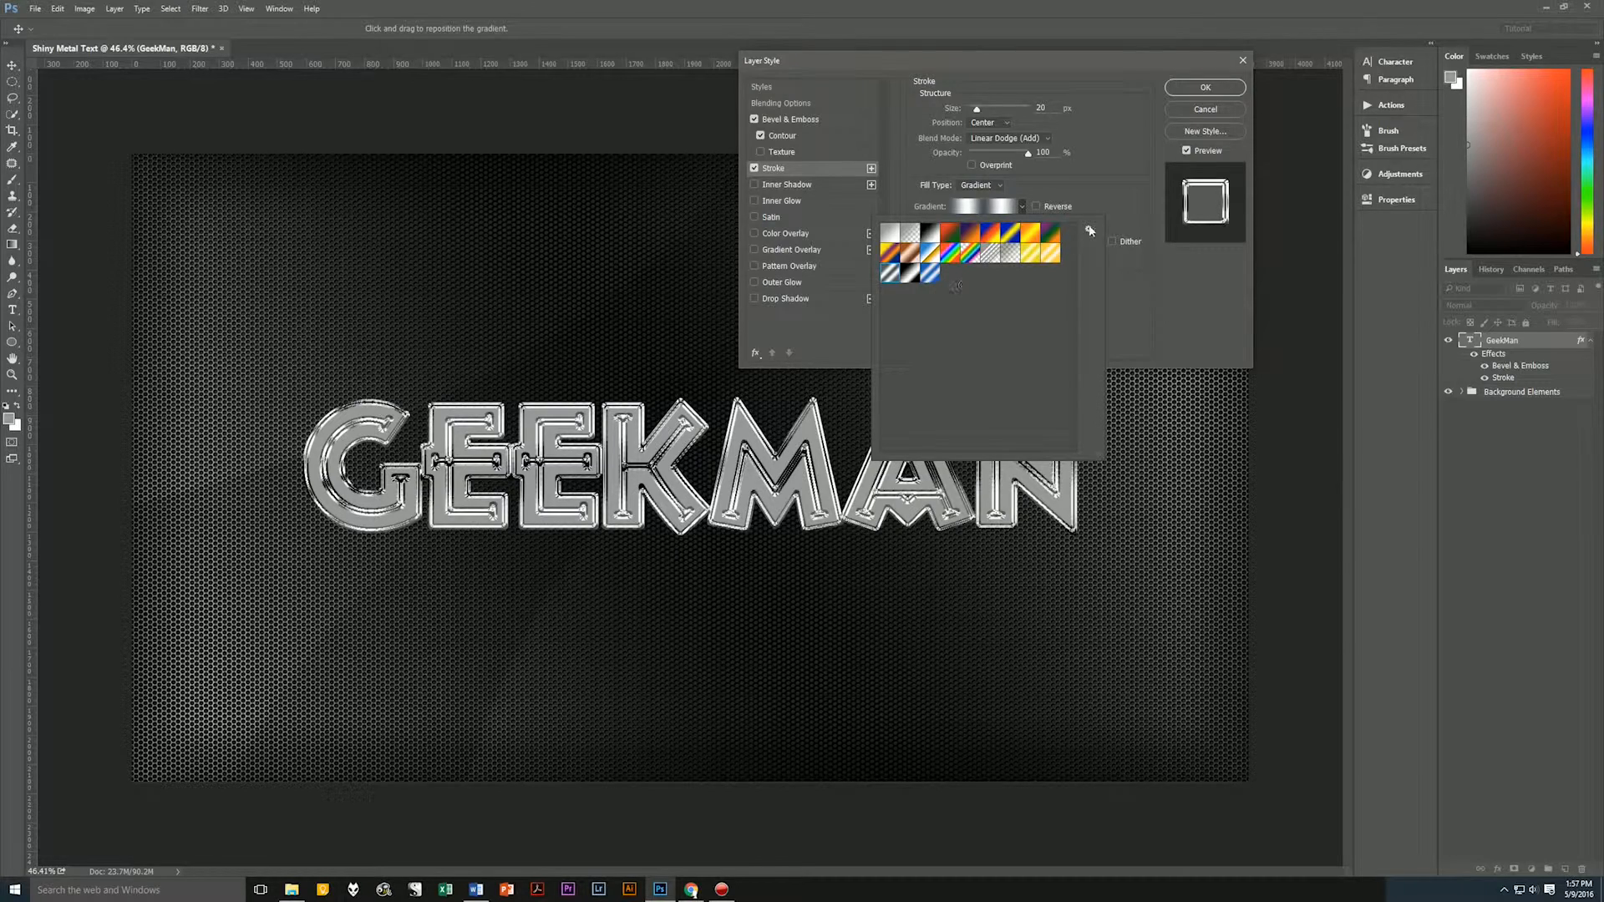
{"action": "double_click", "coordinate": [888, 273]}
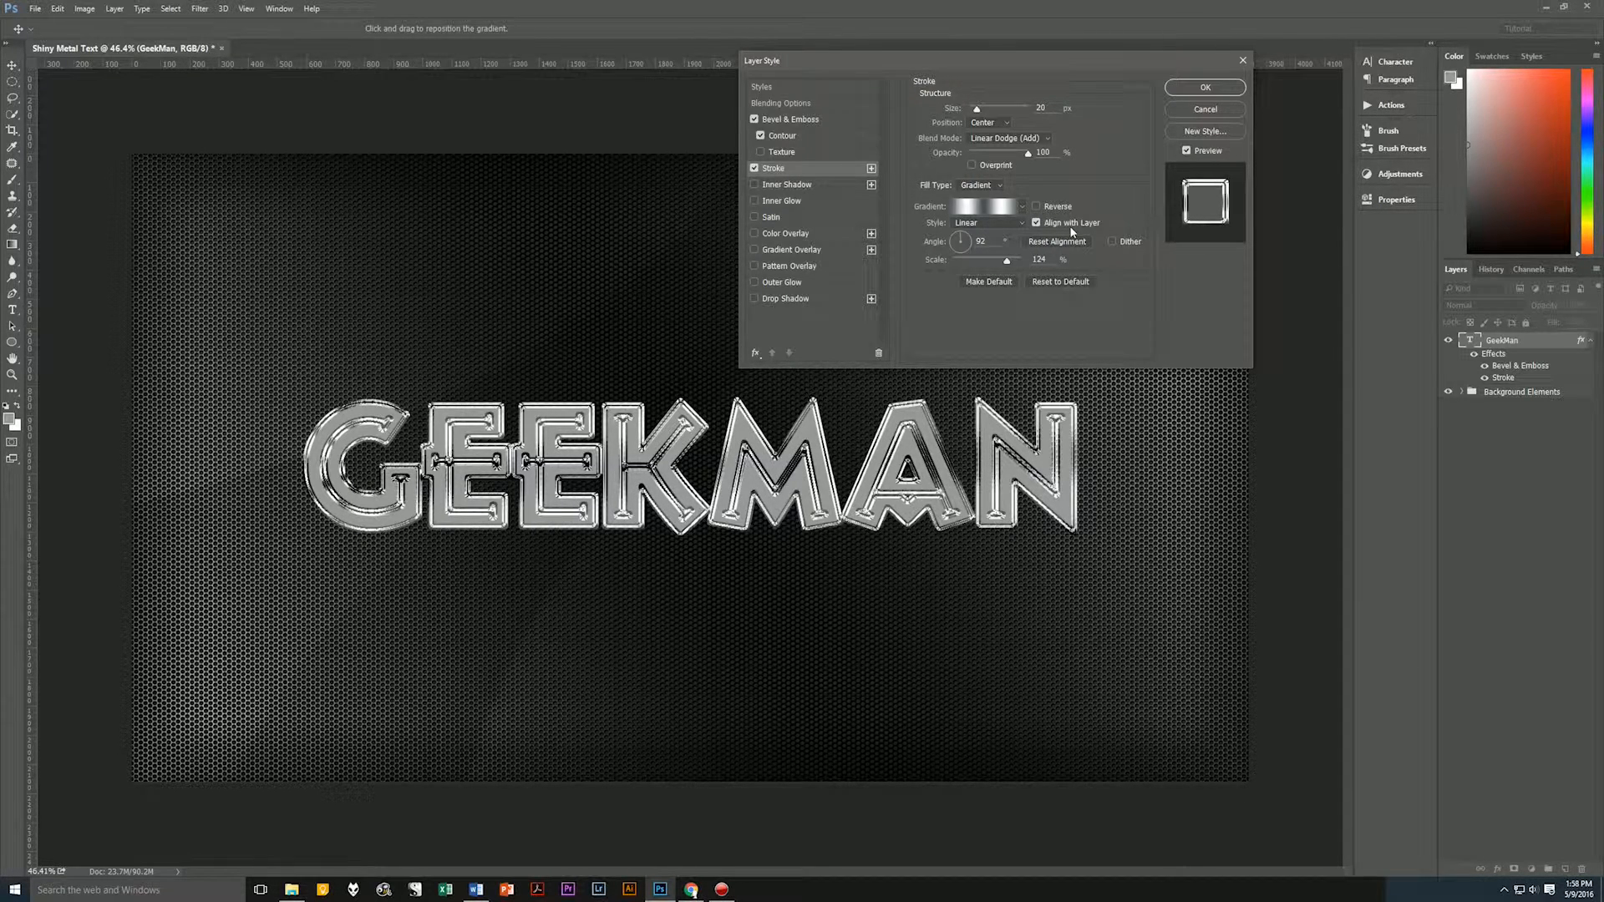
{"action": "left_click", "coordinate": [981, 241]}
Add a black Multiply Satin effect: opacity 25%, angle 90°, distance 50 px, size 18 px, Cone contour, anti-aliased and inverted.
{"action": "left_click", "coordinate": [779, 217]}
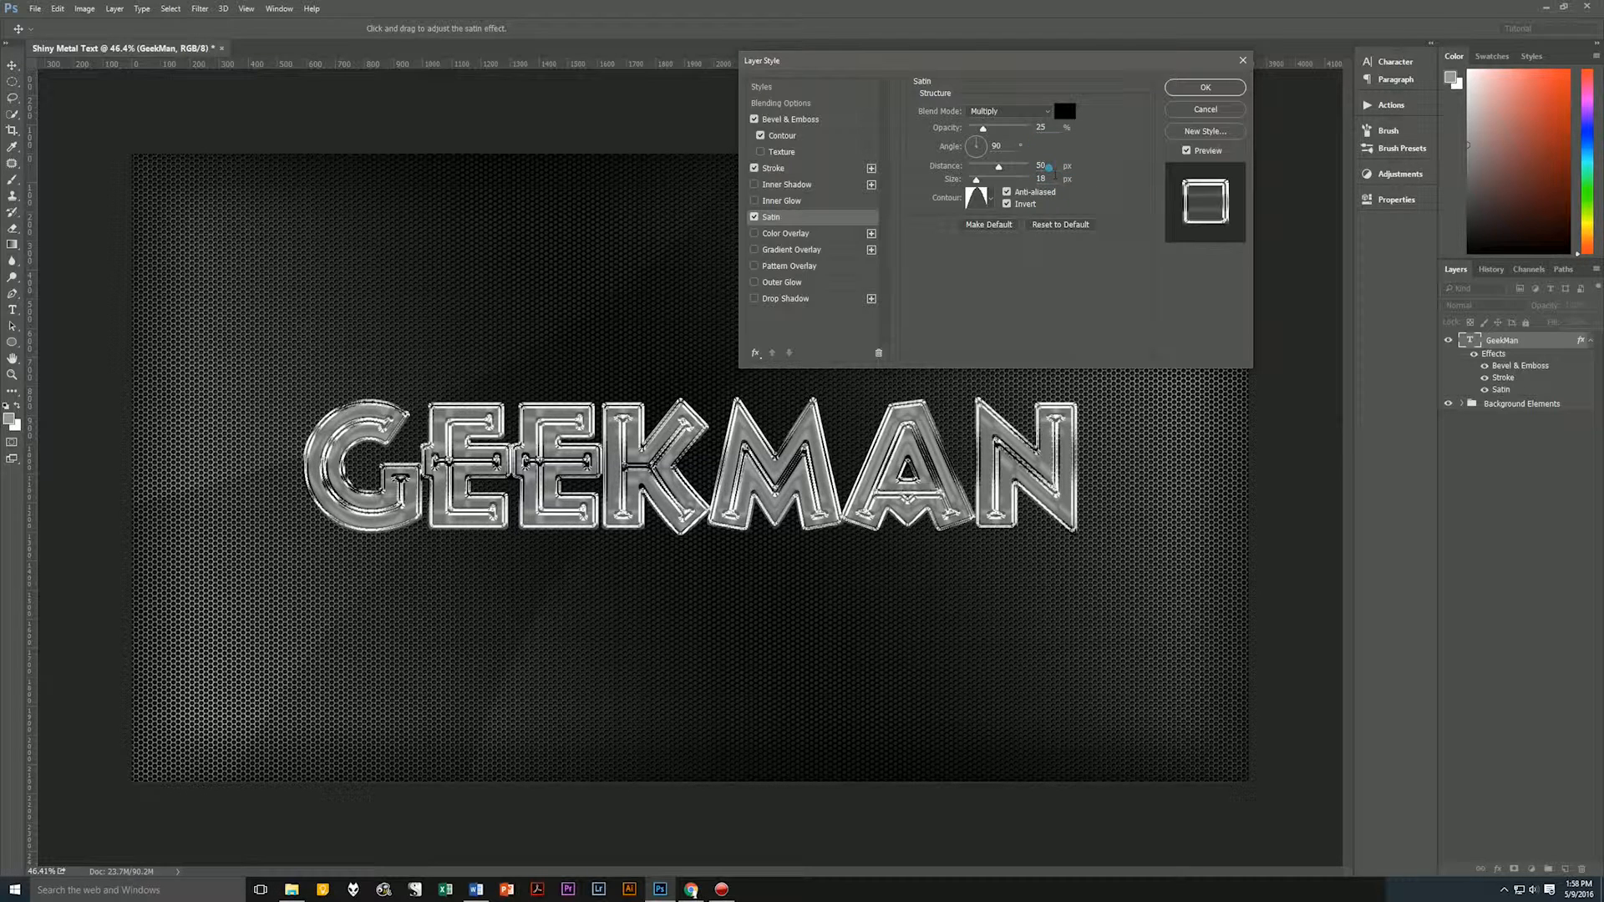
{"action": "left_click", "coordinate": [993, 198]}
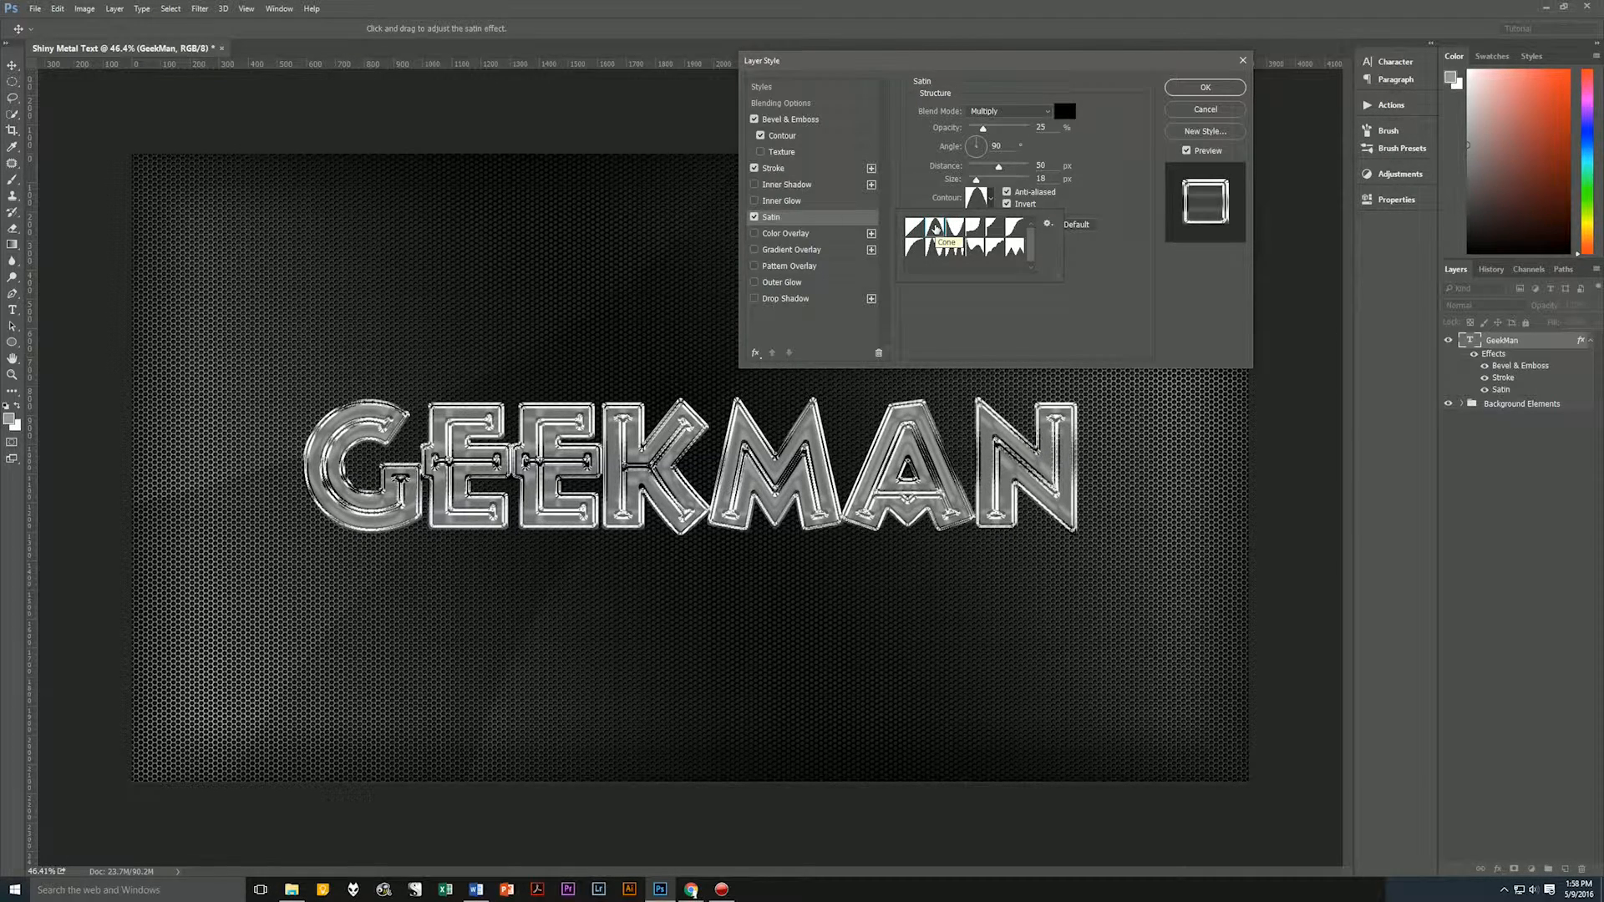
{"action": "left_click", "coordinate": [1101, 194]}
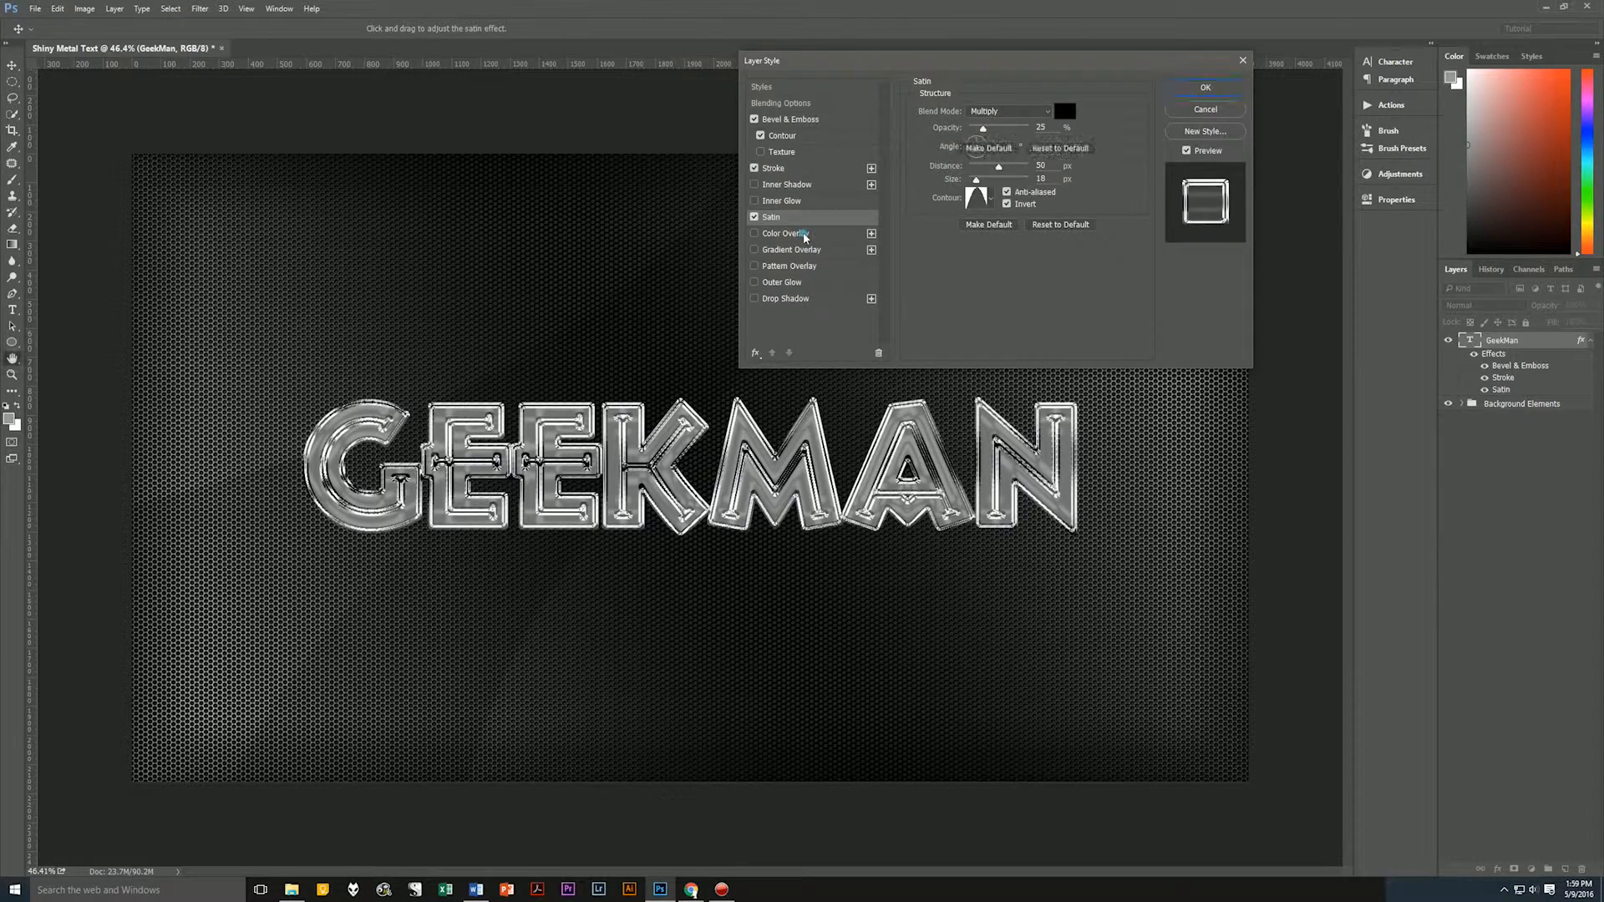
Add a Color Overlay in Color Burn mode at 100% opacity using light blue RGB 208, 232, 239.
{"action": "left_click", "coordinate": [778, 234]}
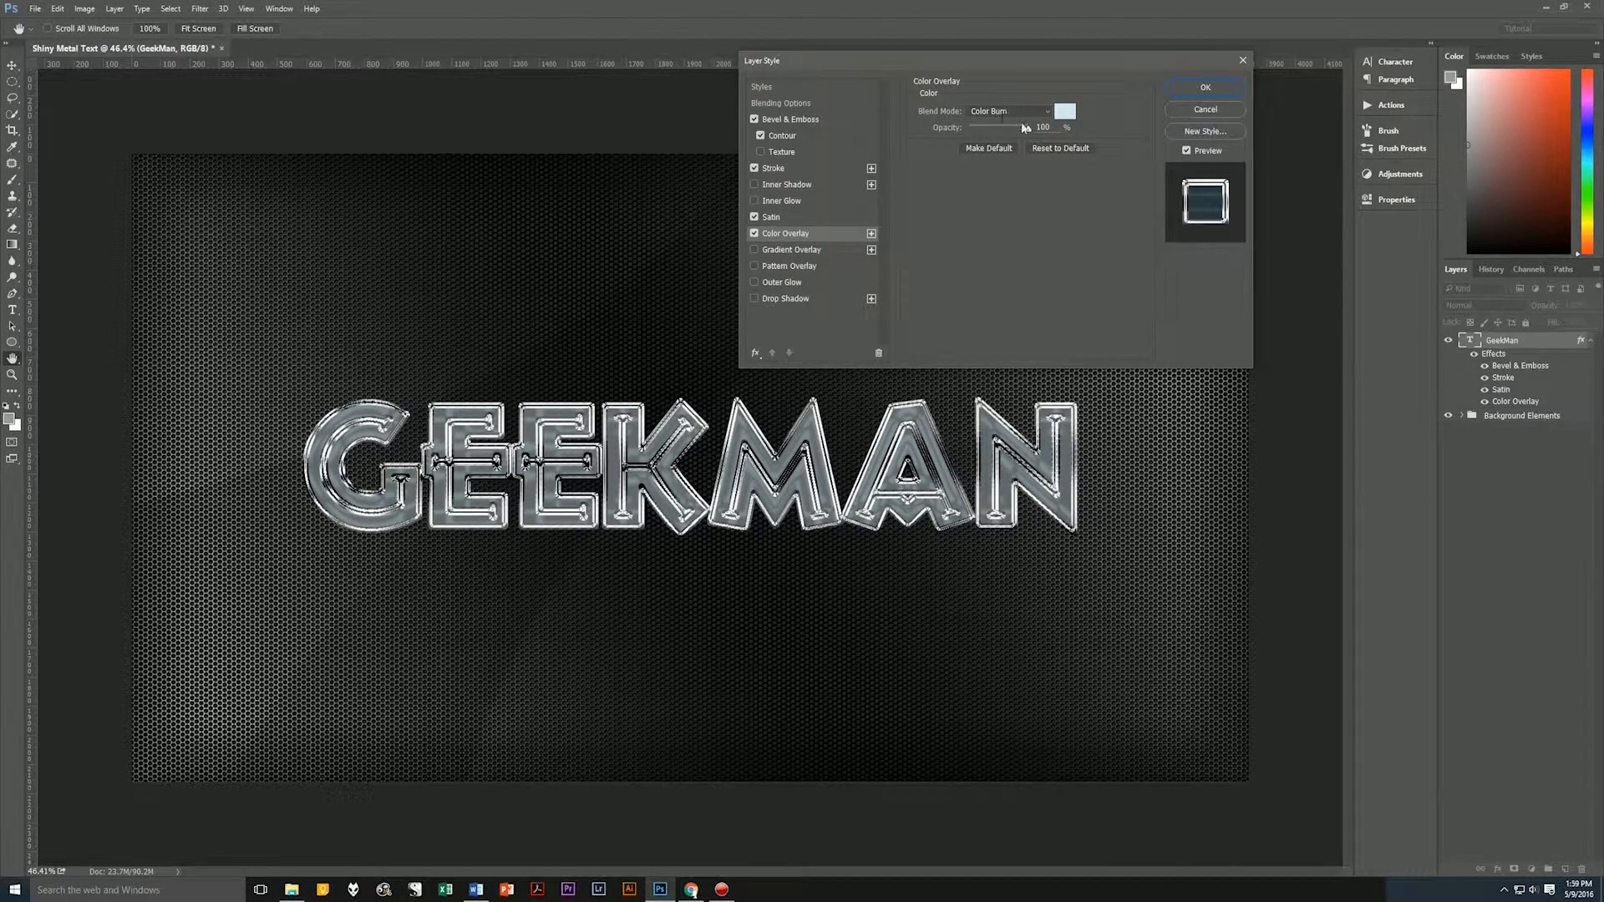
{"action": "left_click", "coordinate": [1065, 111]}
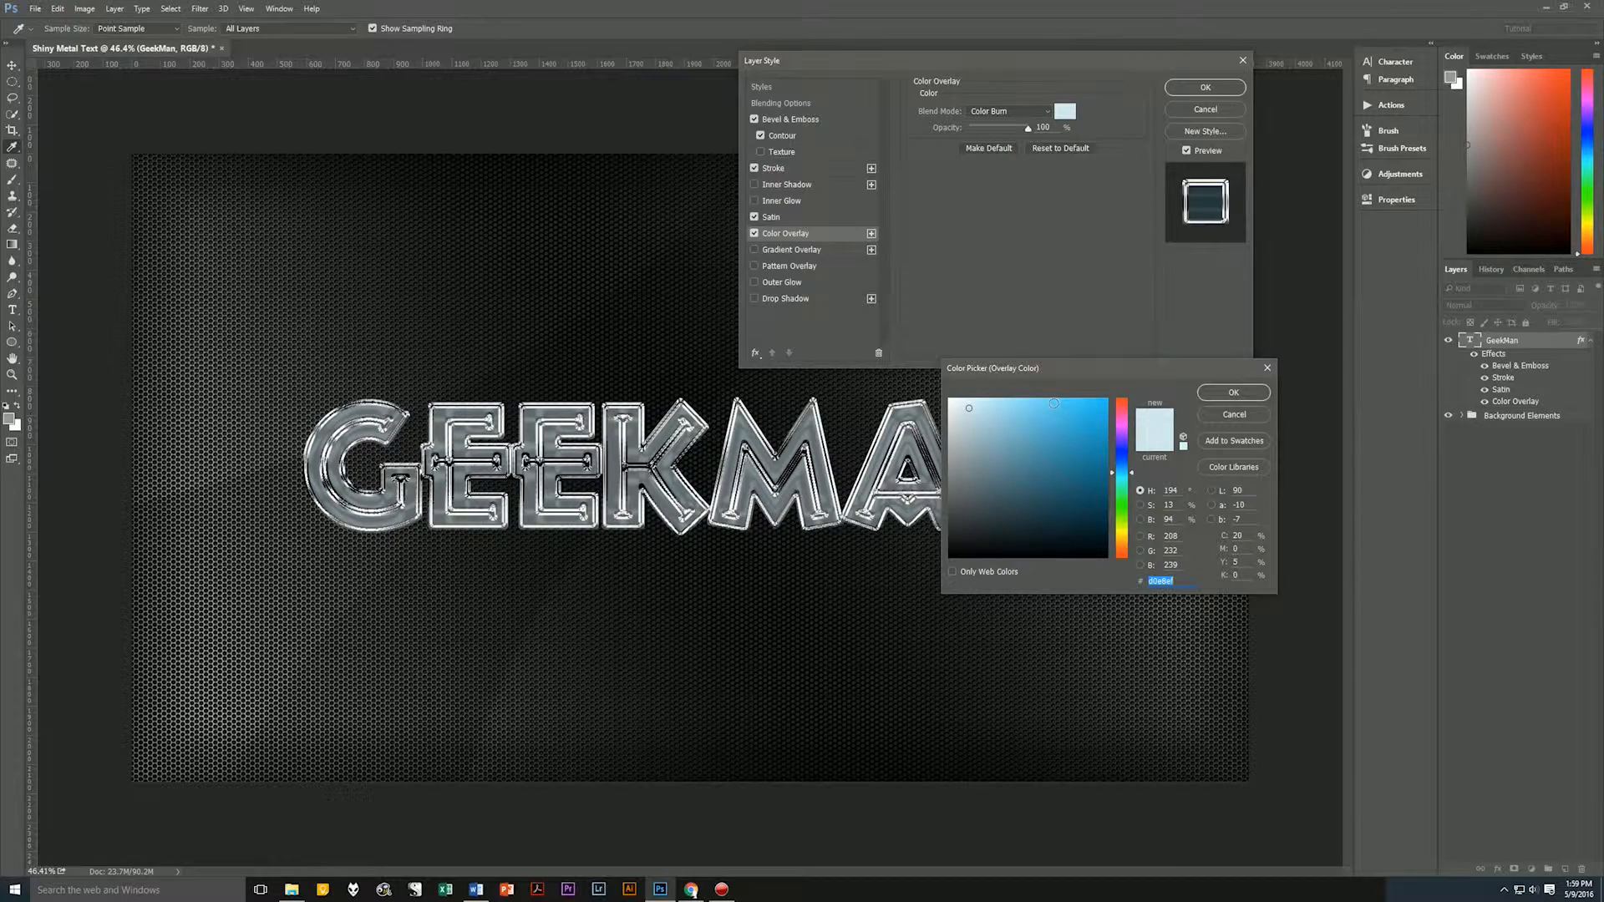
{"action": "left_click", "coordinate": [1235, 392]}
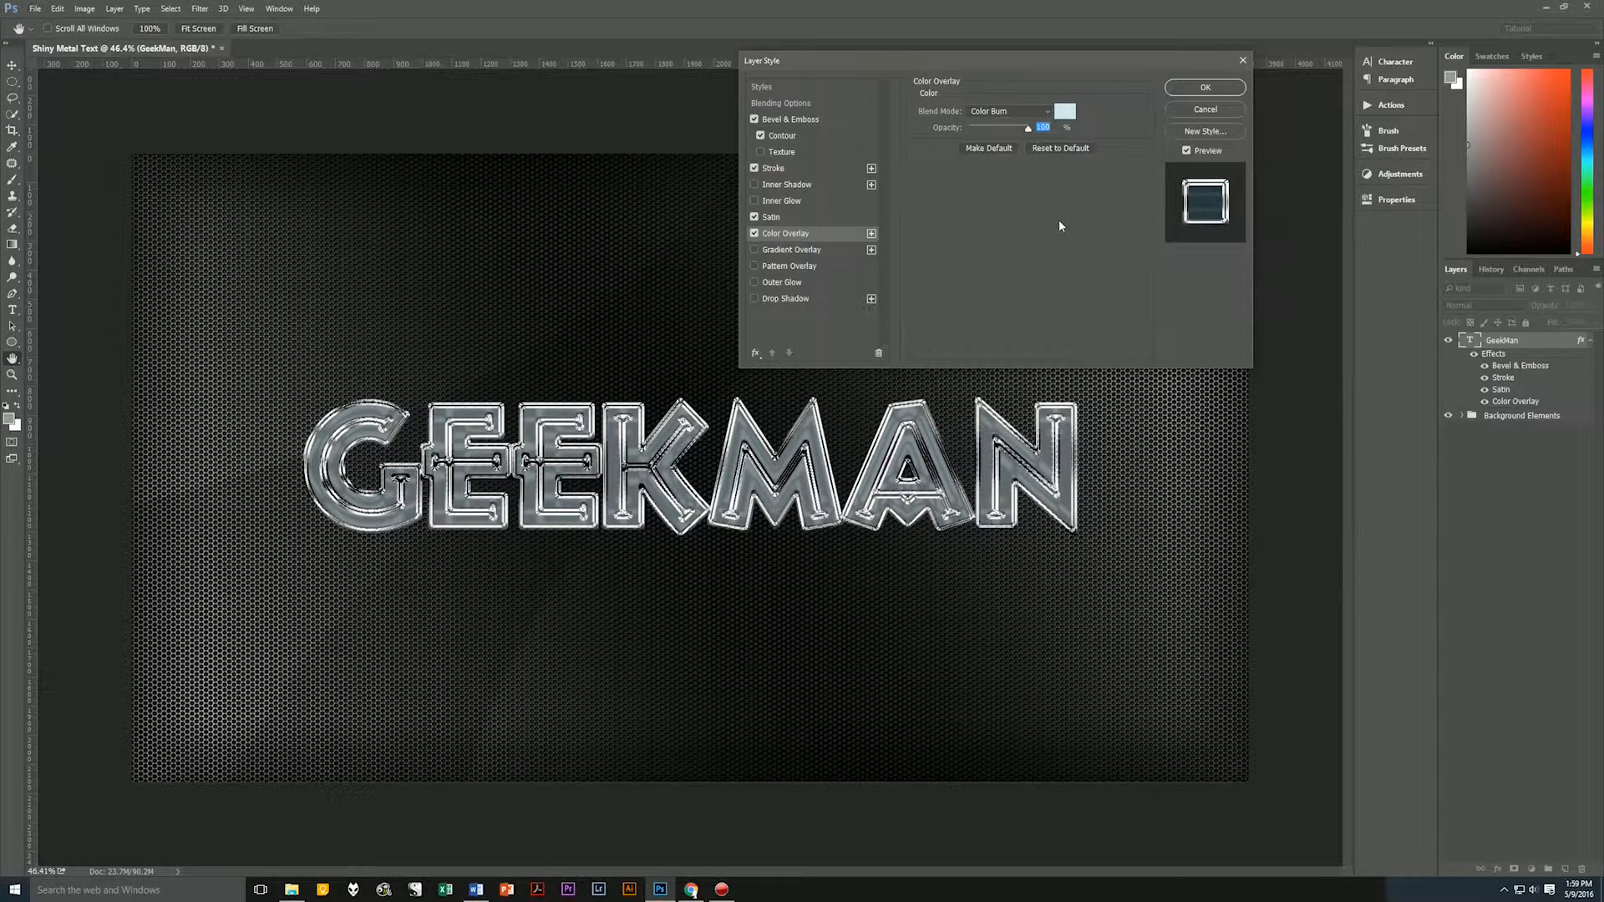
Add a dithered Gradient Overlay in Screen mode at 75% opacity with the silver striped gradient, Angle style, 135° angle and 88% scale.
{"action": "left_click", "coordinate": [793, 249]}
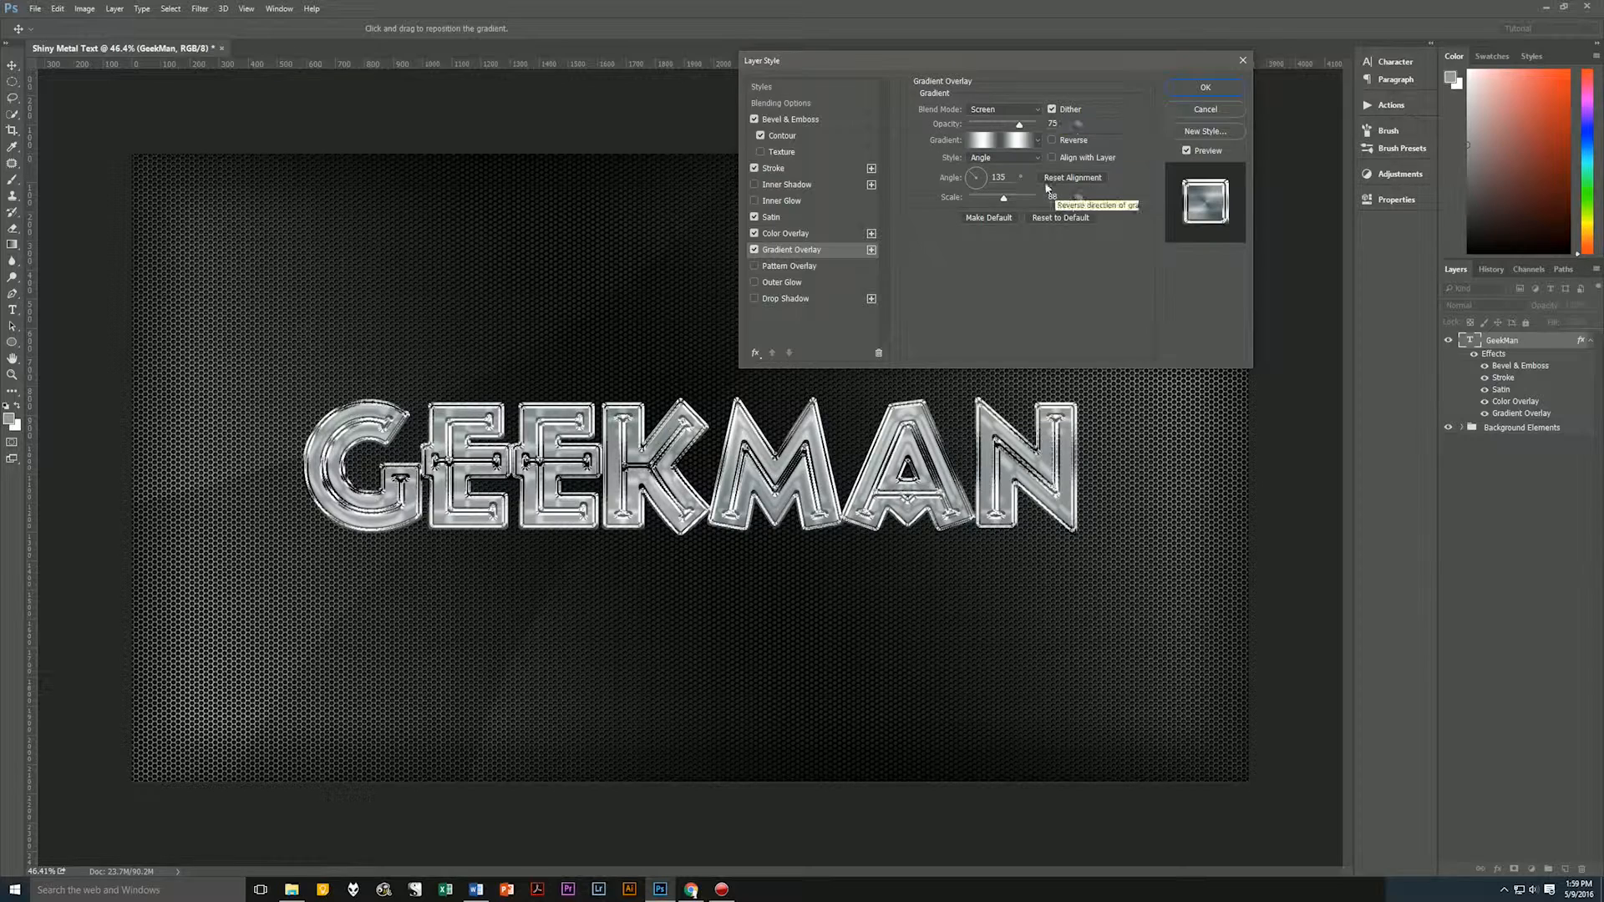
{"action": "left_click", "coordinate": [1038, 140]}
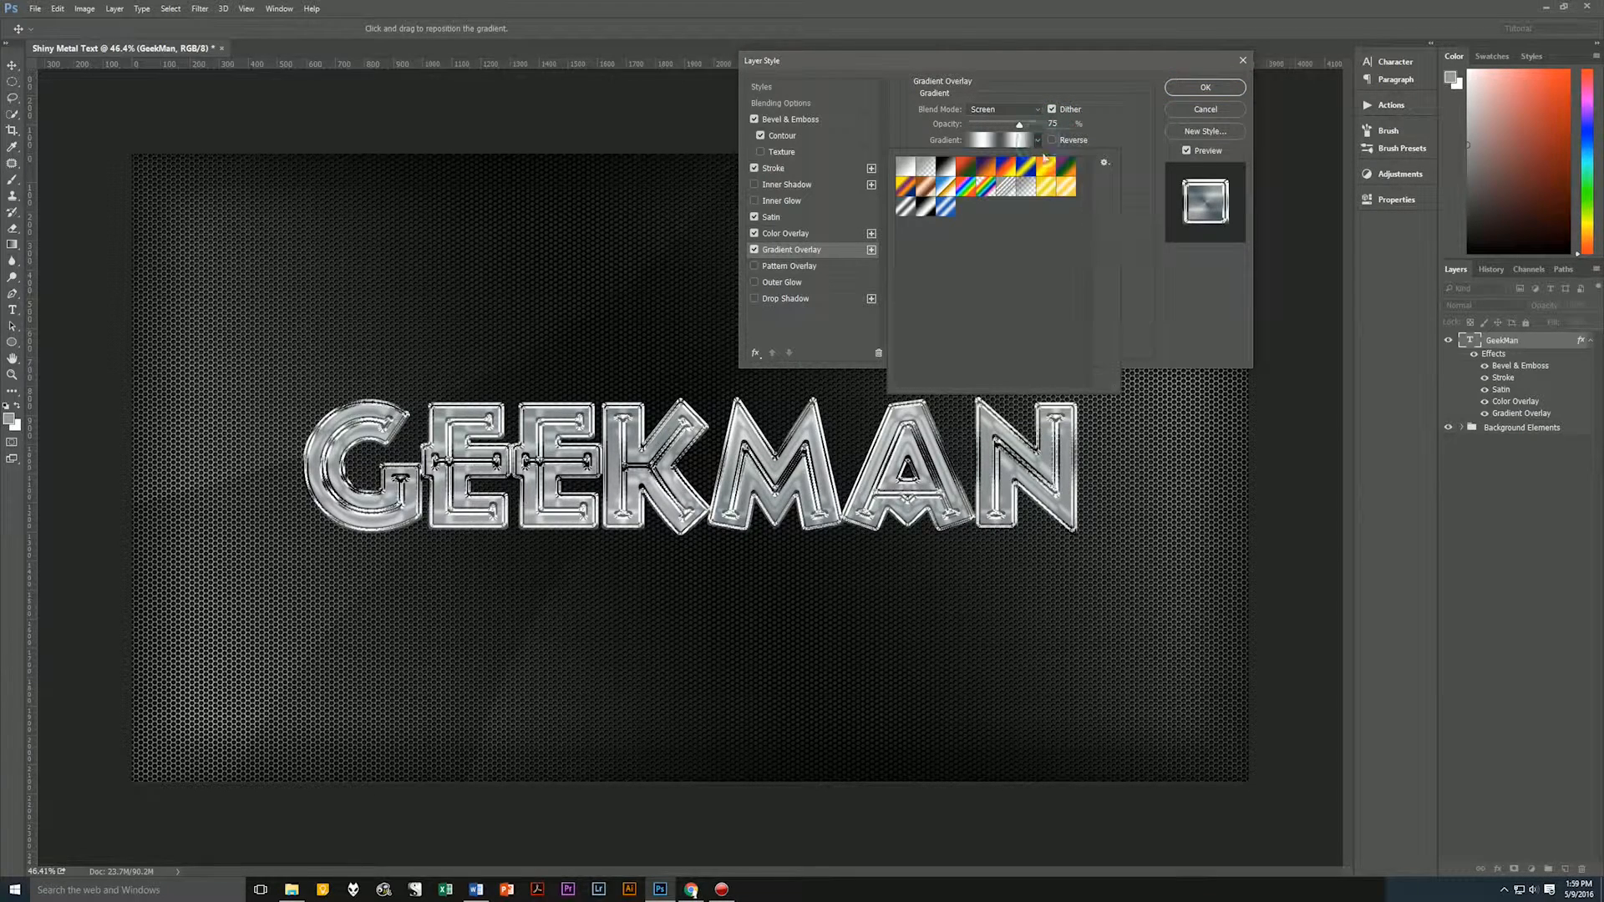
{"action": "left_click", "coordinate": [905, 208]}
{"action": "left_click", "coordinate": [1148, 138]}
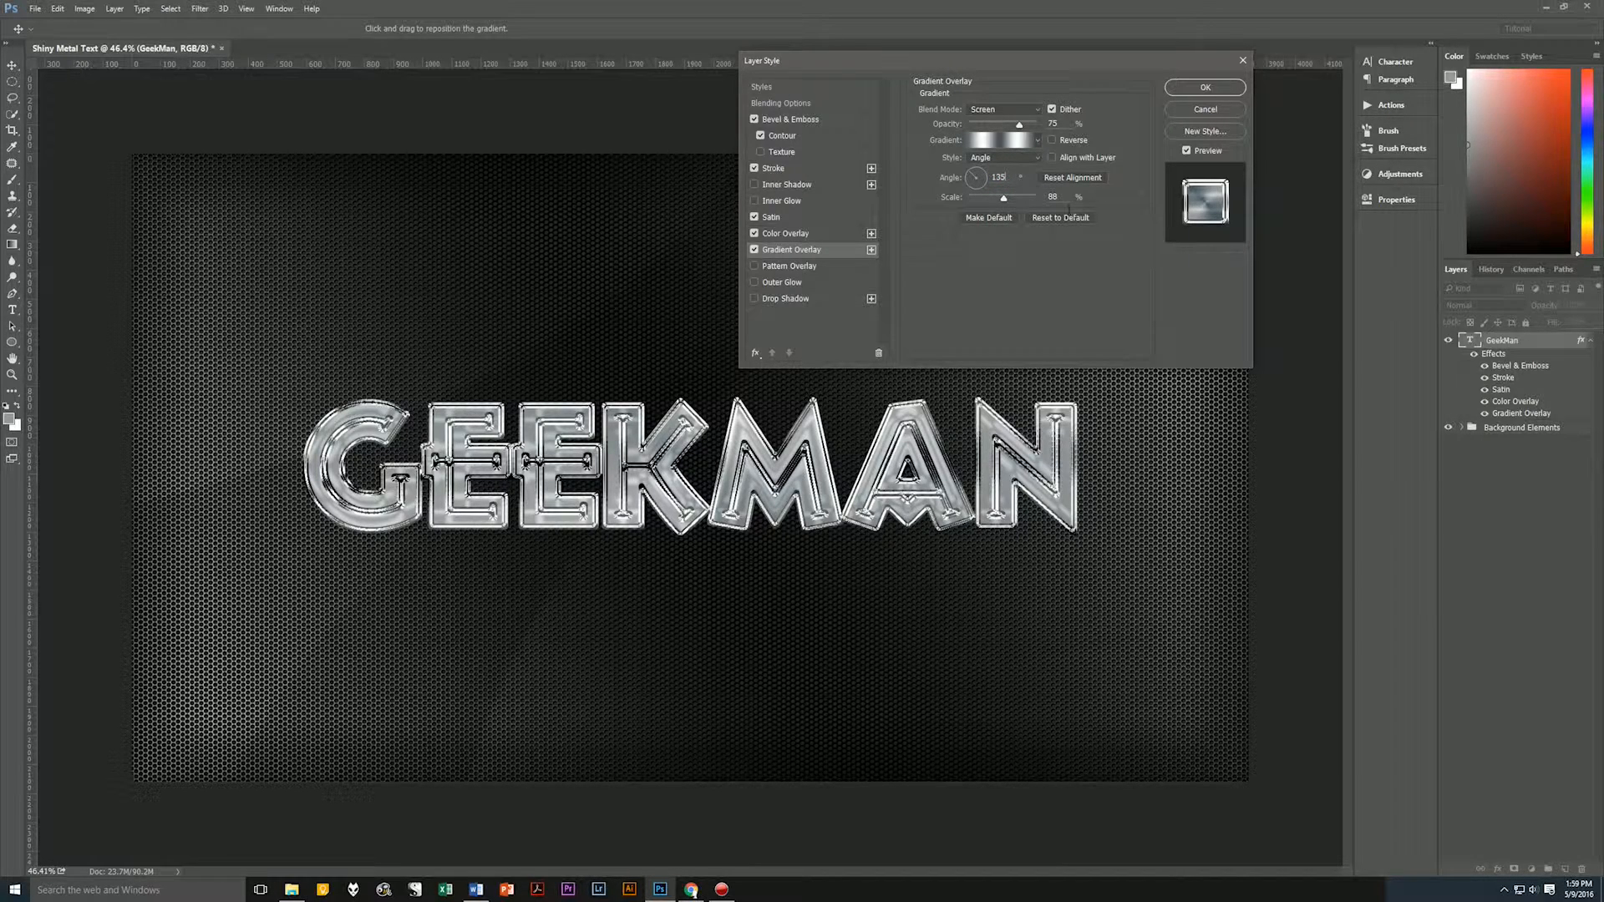
{"action": "left_click", "coordinate": [1058, 196]}
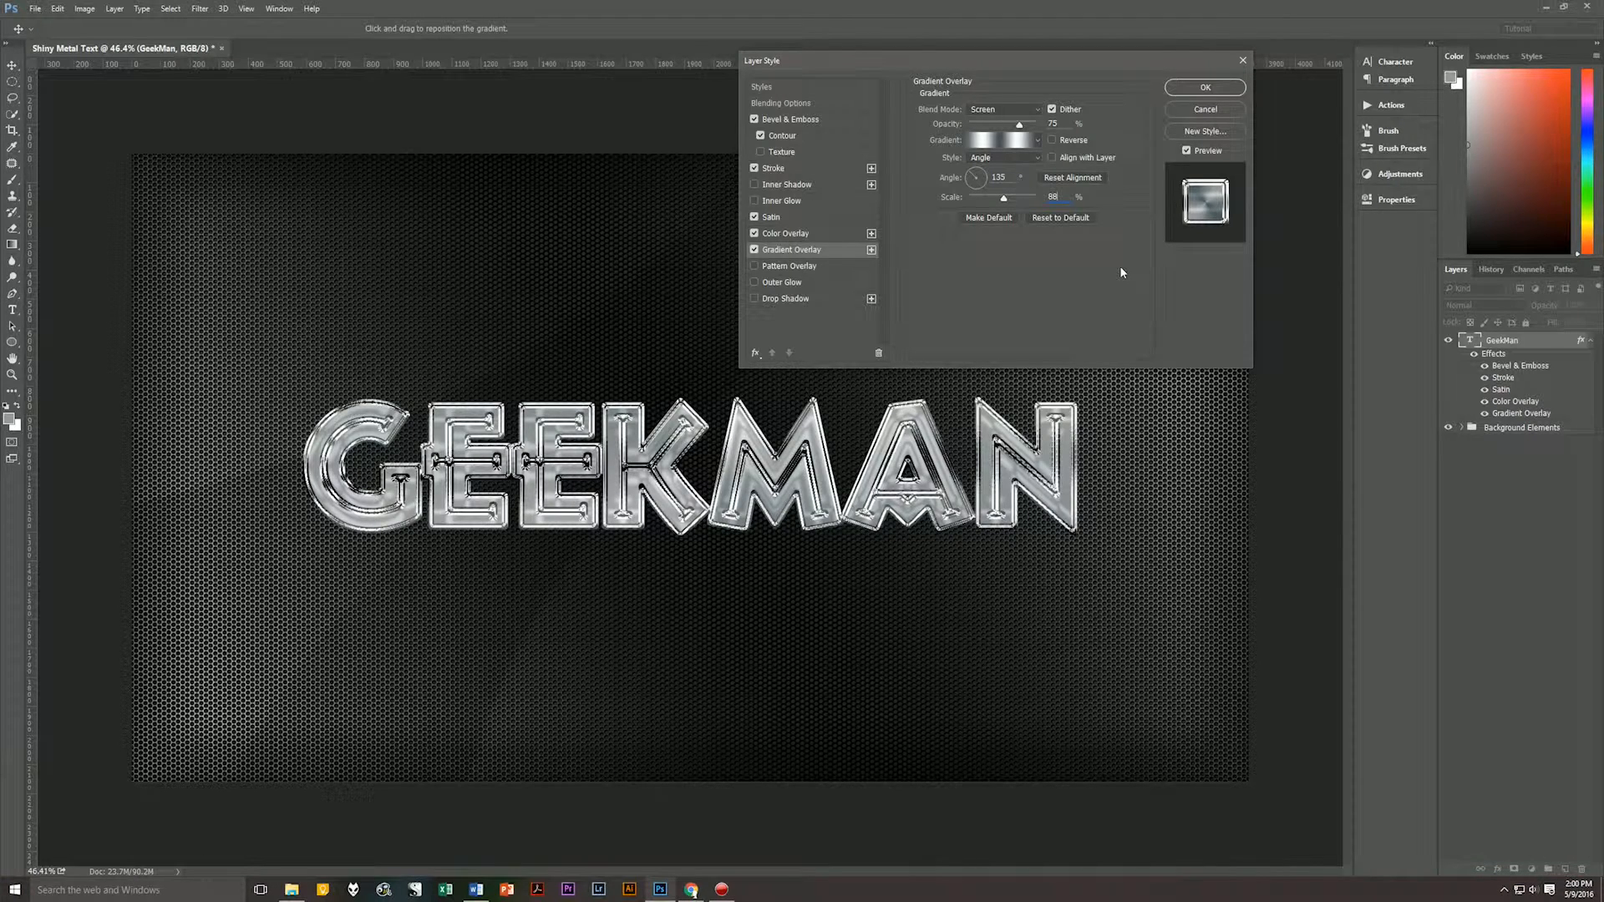
Add a Pattern Overlay in Overlay mode at 64% opacity with the Streaks pattern at 574% scale, linked with the layer.
{"action": "left_click", "coordinate": [793, 266]}
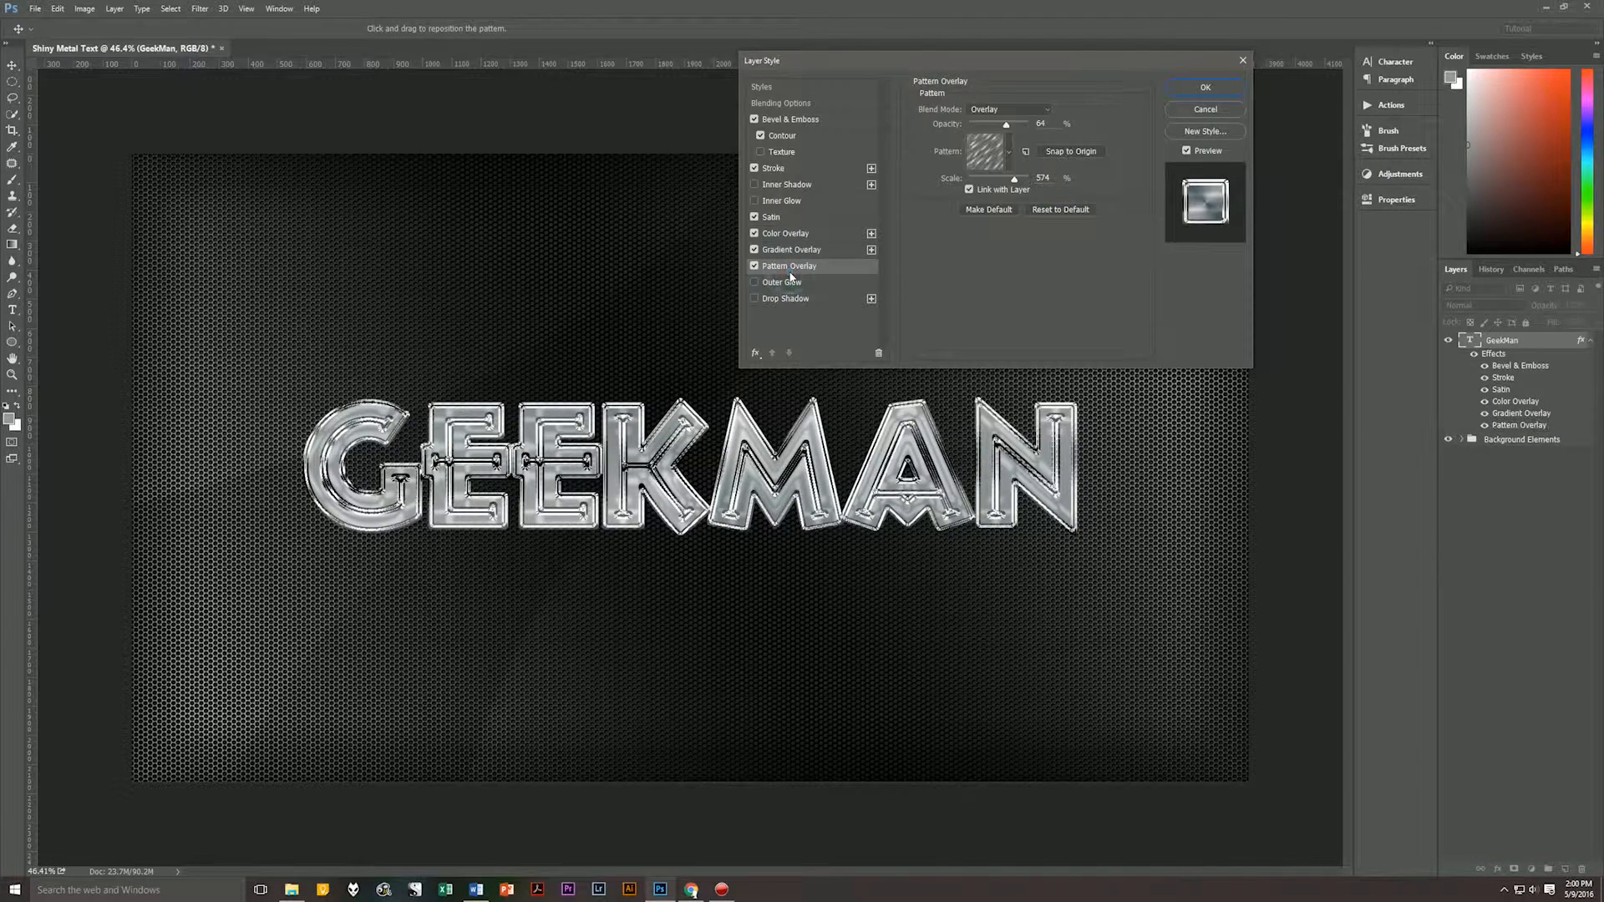
{"action": "left_click", "coordinate": [1047, 111]}
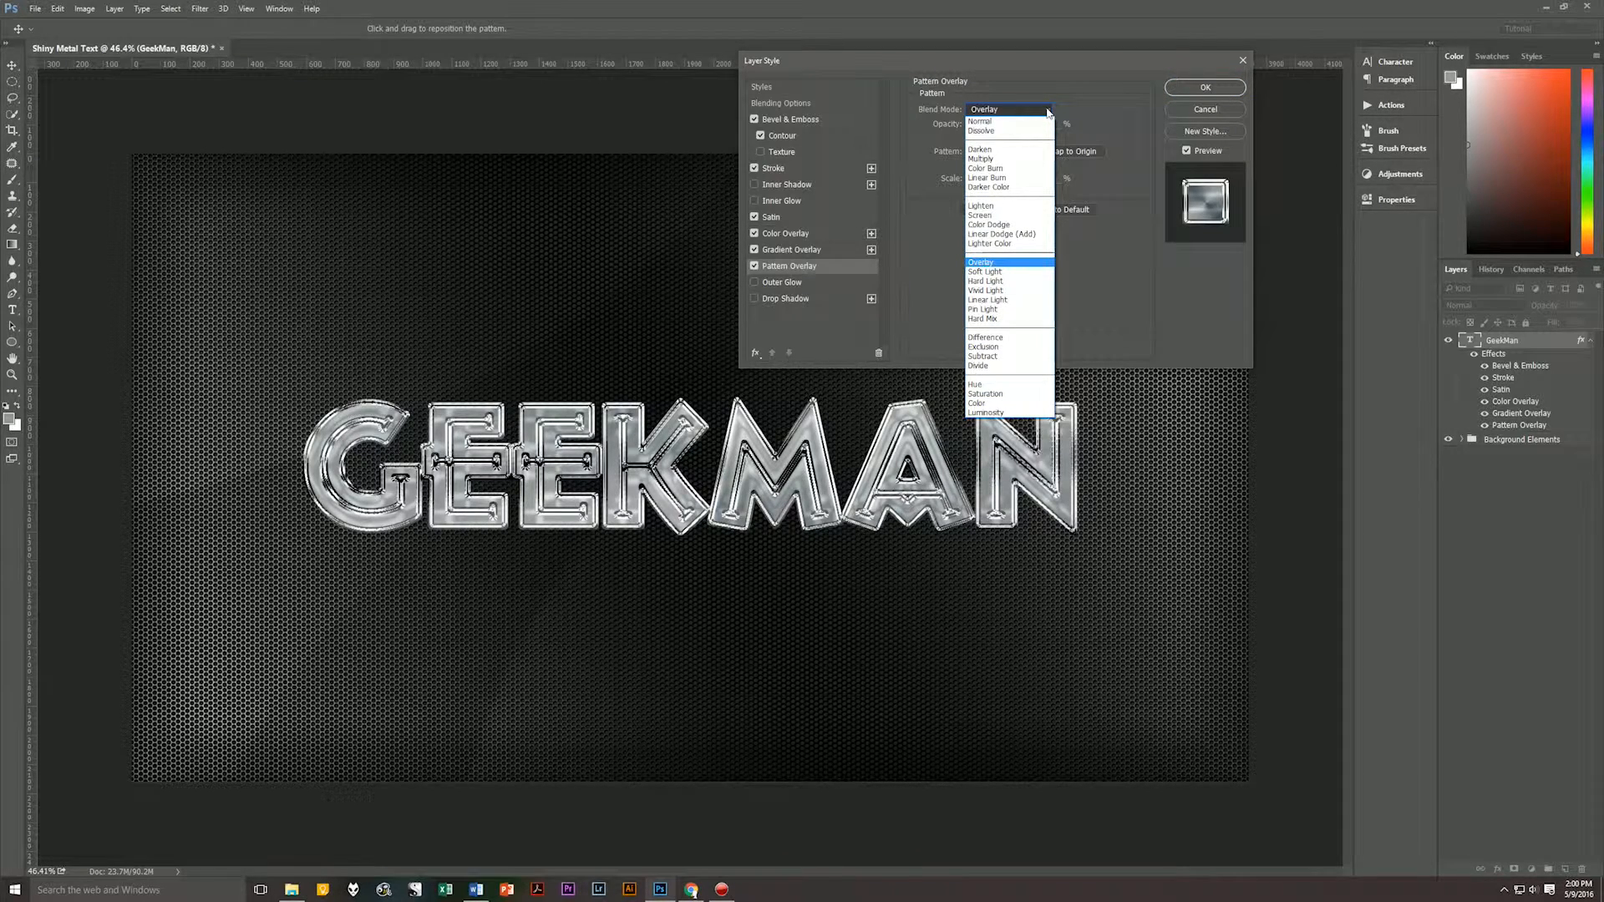
{"action": "left_click", "coordinate": [1048, 112]}
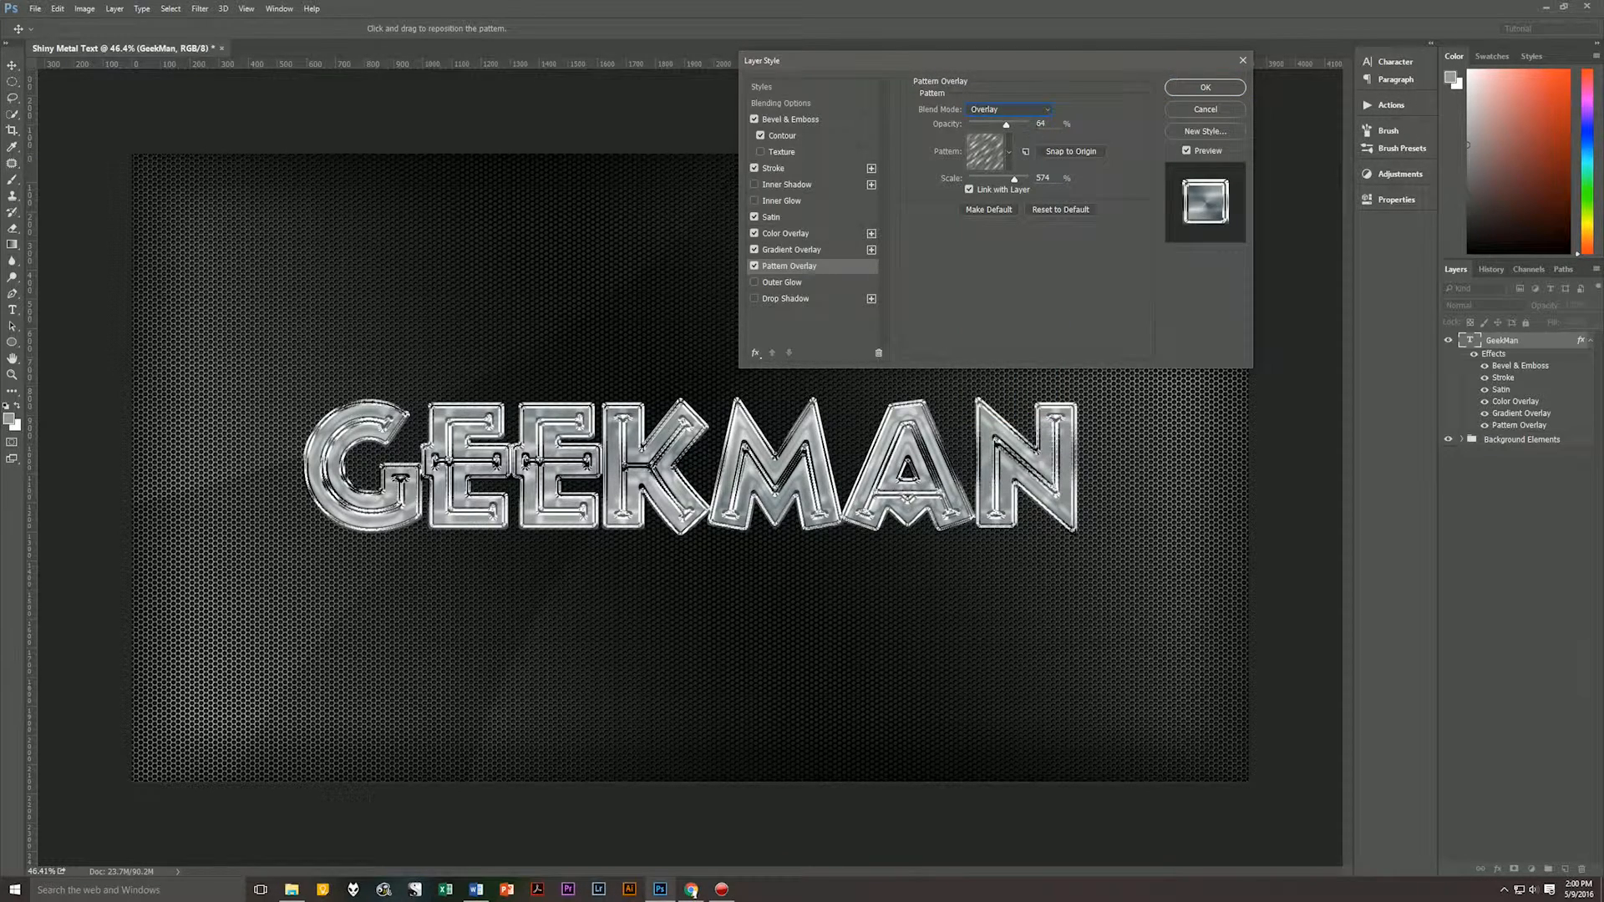
{"action": "left_click", "coordinate": [1042, 123]}
{"action": "left_click", "coordinate": [1010, 156]}
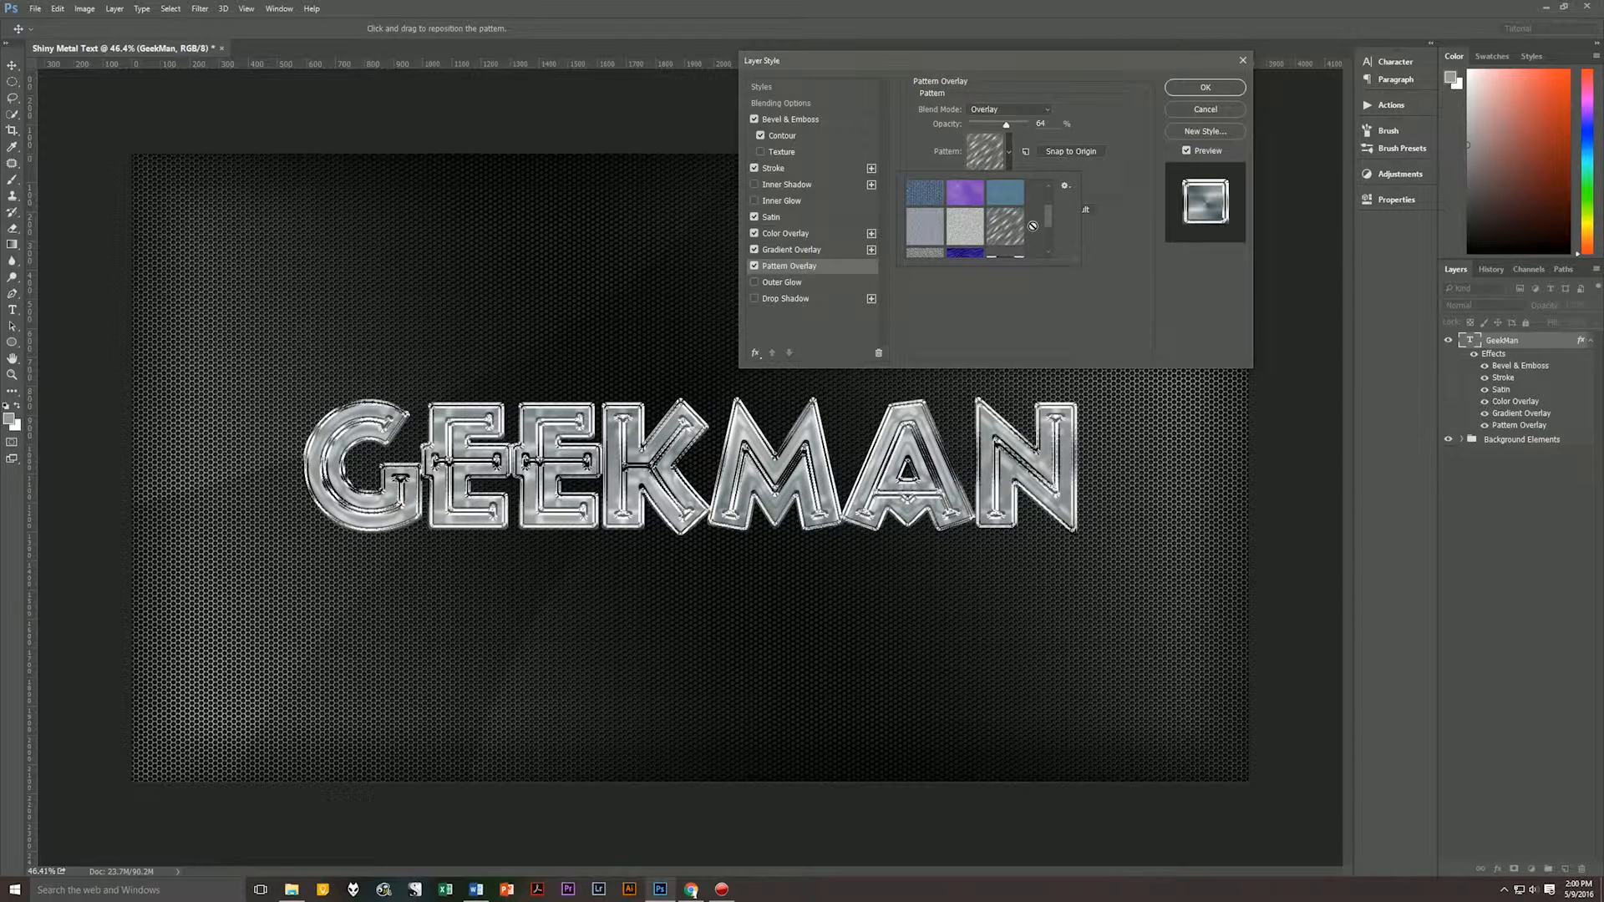
{"action": "left_click", "coordinate": [1065, 186]}
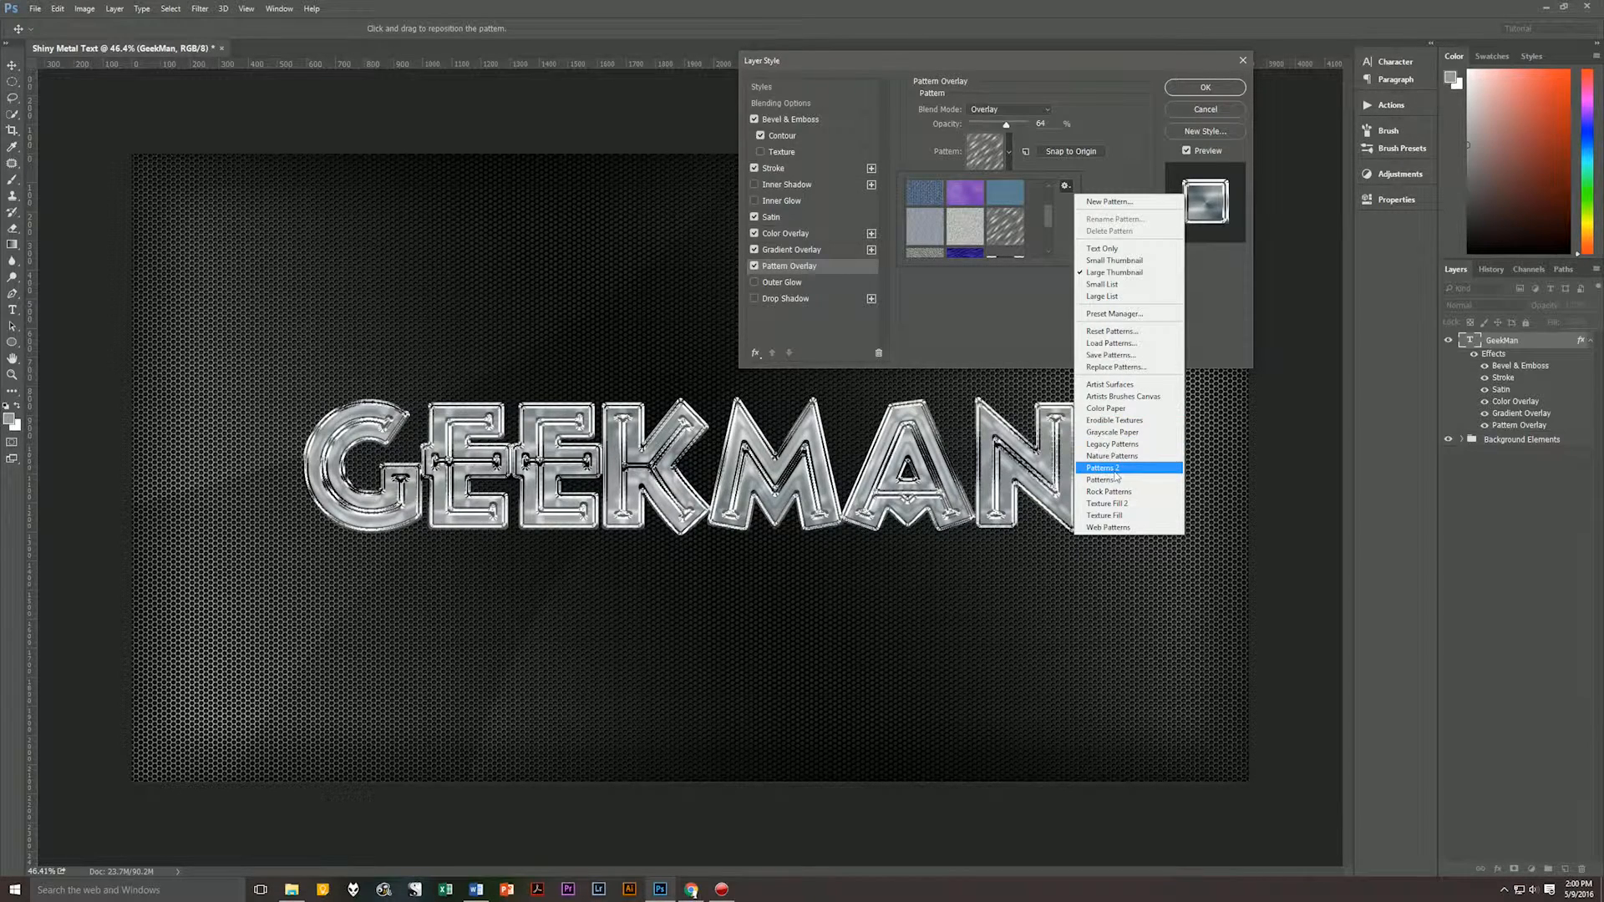
{"action": "left_click", "coordinate": [1115, 139]}
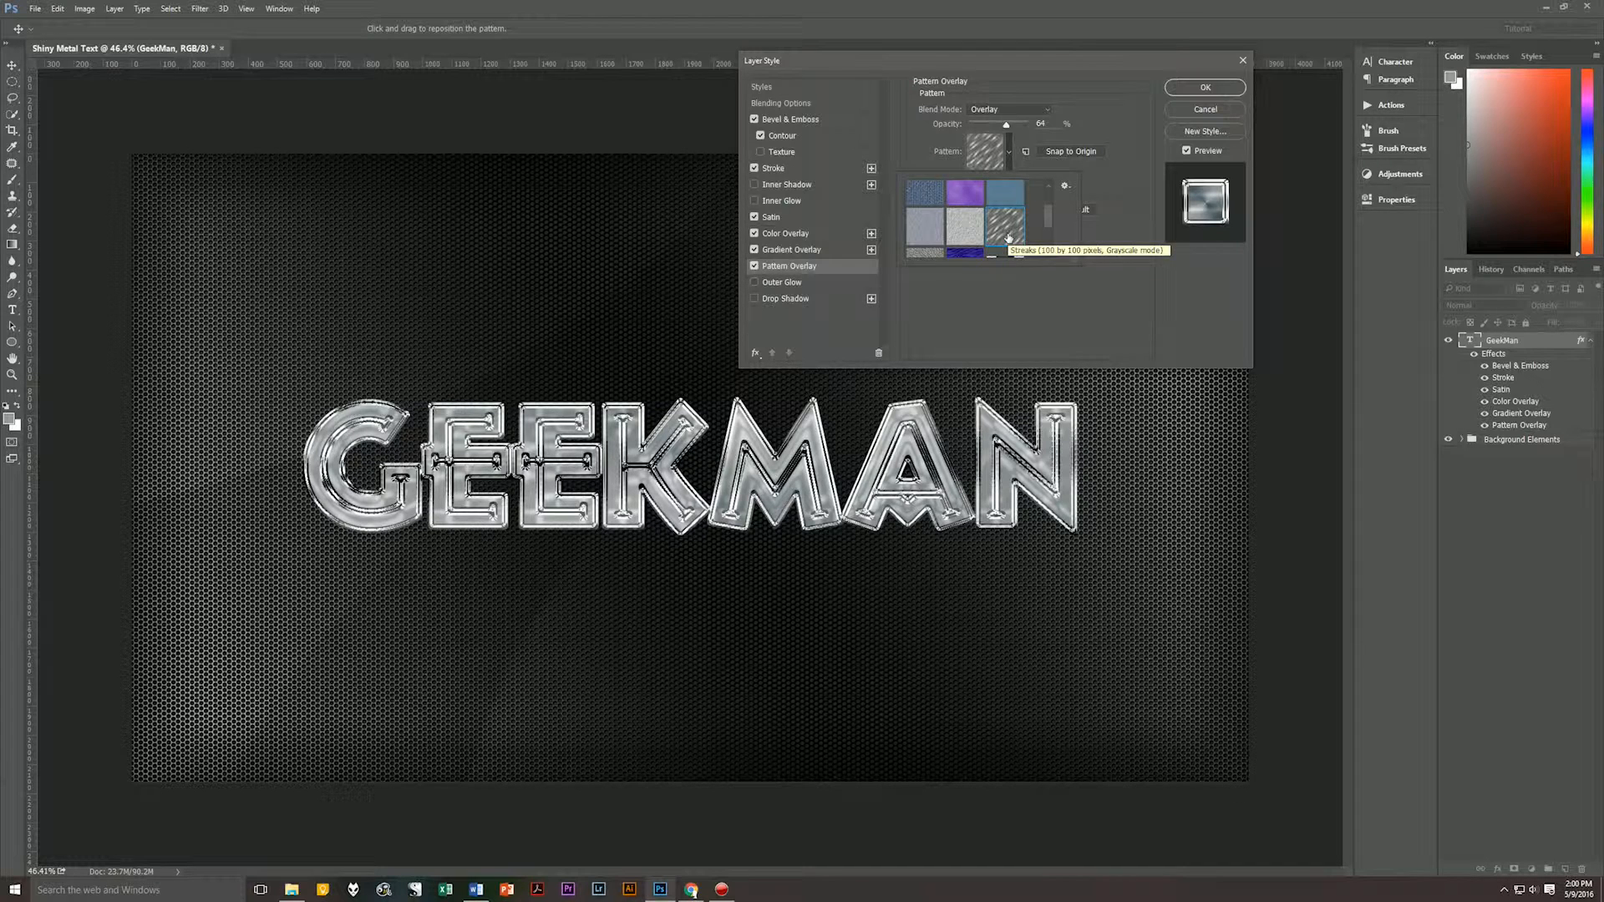
{"action": "left_click", "coordinate": [1119, 208]}
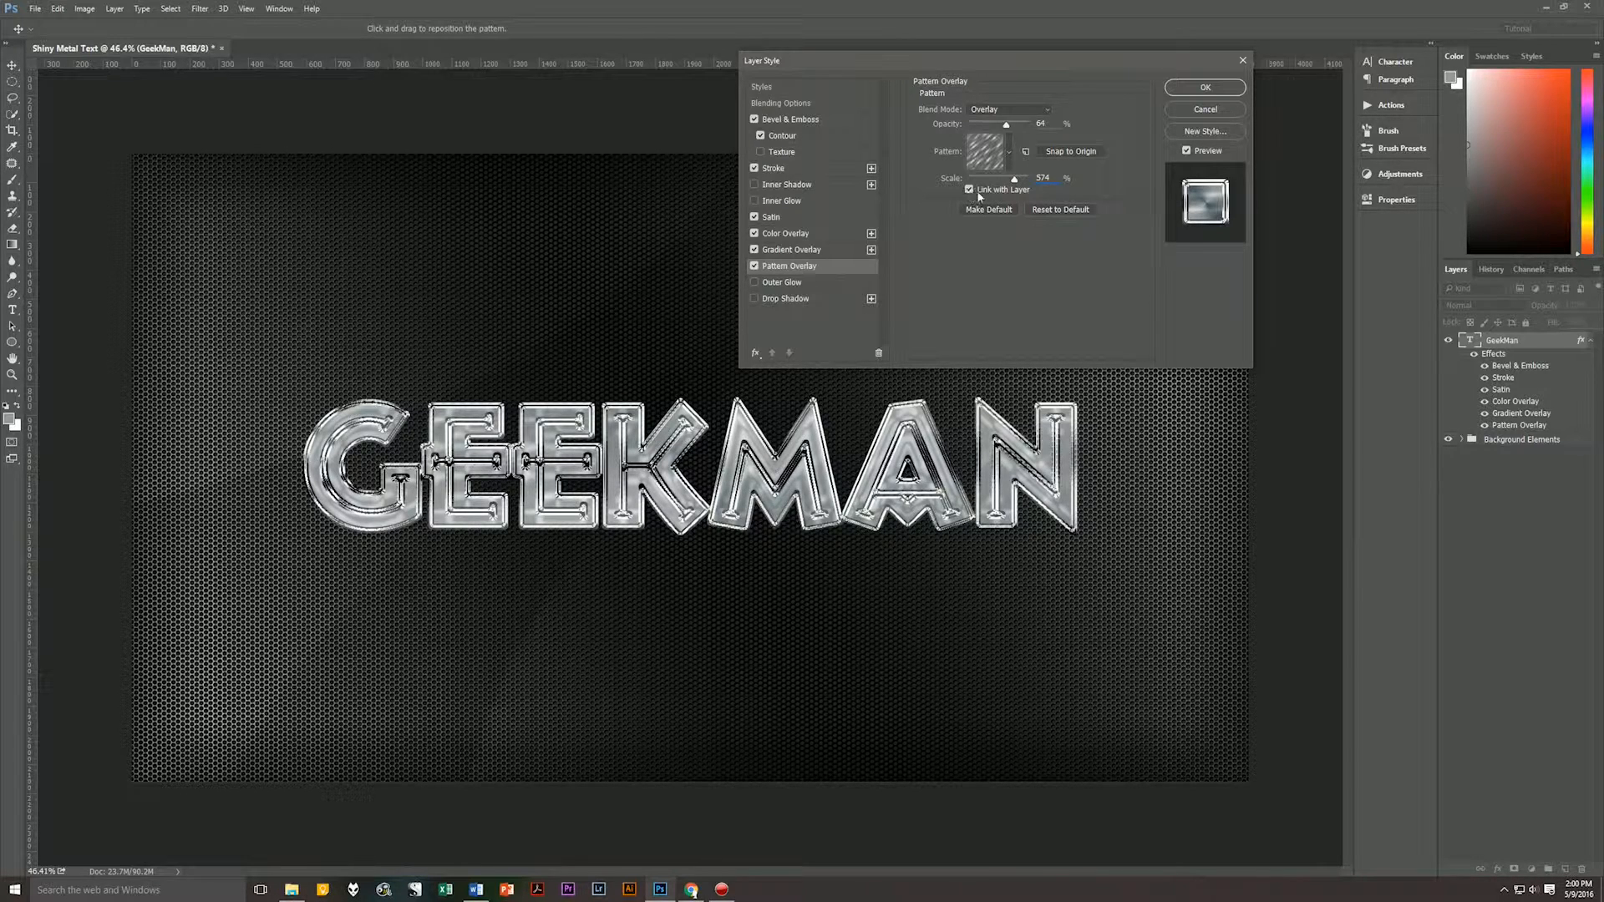
Add a black Multiply Drop Shadow: opacity 76%, angle 135°, distance 32 px, spread 0%, size 35 px, and apply the layer style.
{"action": "left_click", "coordinate": [790, 301]}
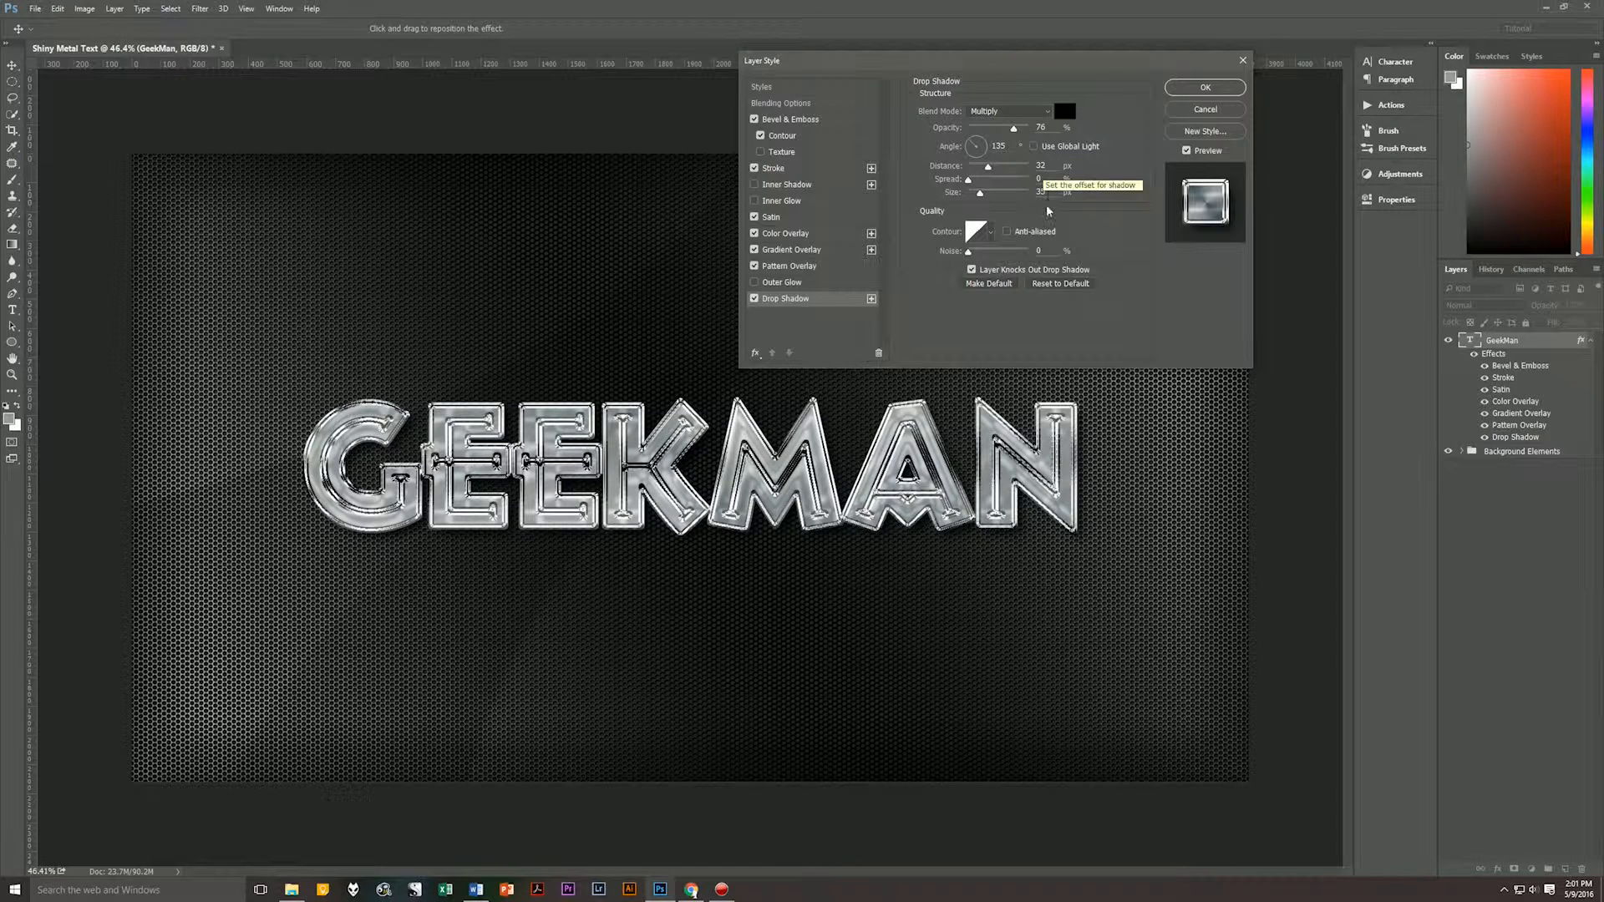
{"action": "left_click", "coordinate": [1044, 164]}
{"action": "key", "text": "Tab"}
{"action": "left_click", "coordinate": [1052, 191]}
{"action": "left_click", "coordinate": [991, 233]}
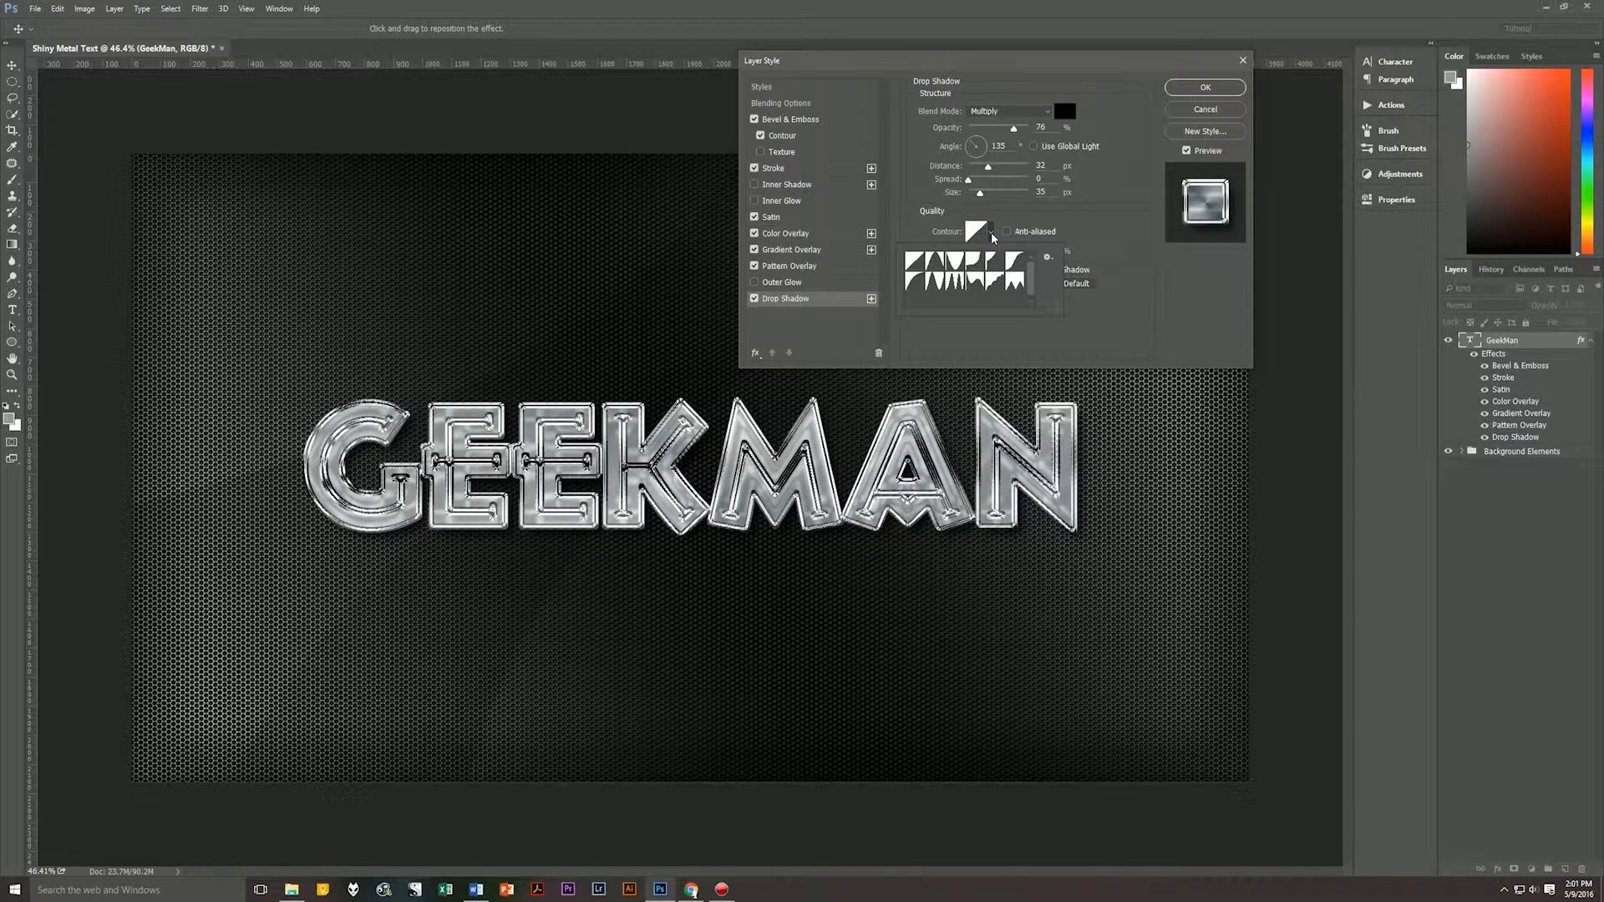
{"action": "left_click", "coordinate": [993, 236]}
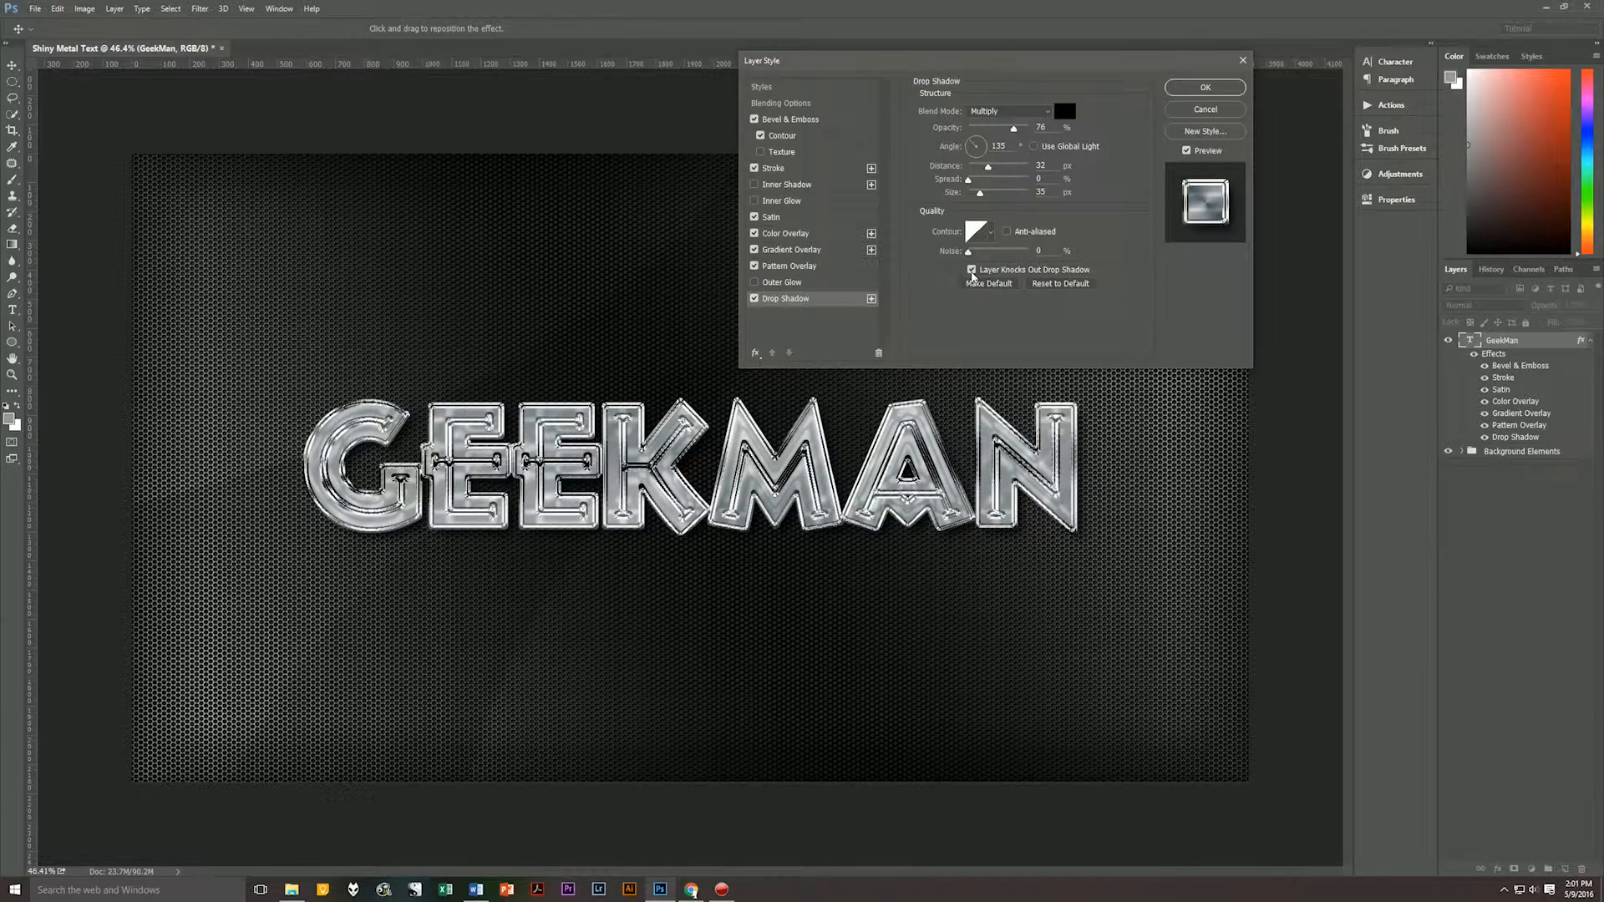
{"action": "left_click", "coordinate": [998, 316]}
{"action": "left_click", "coordinate": [1205, 87]}
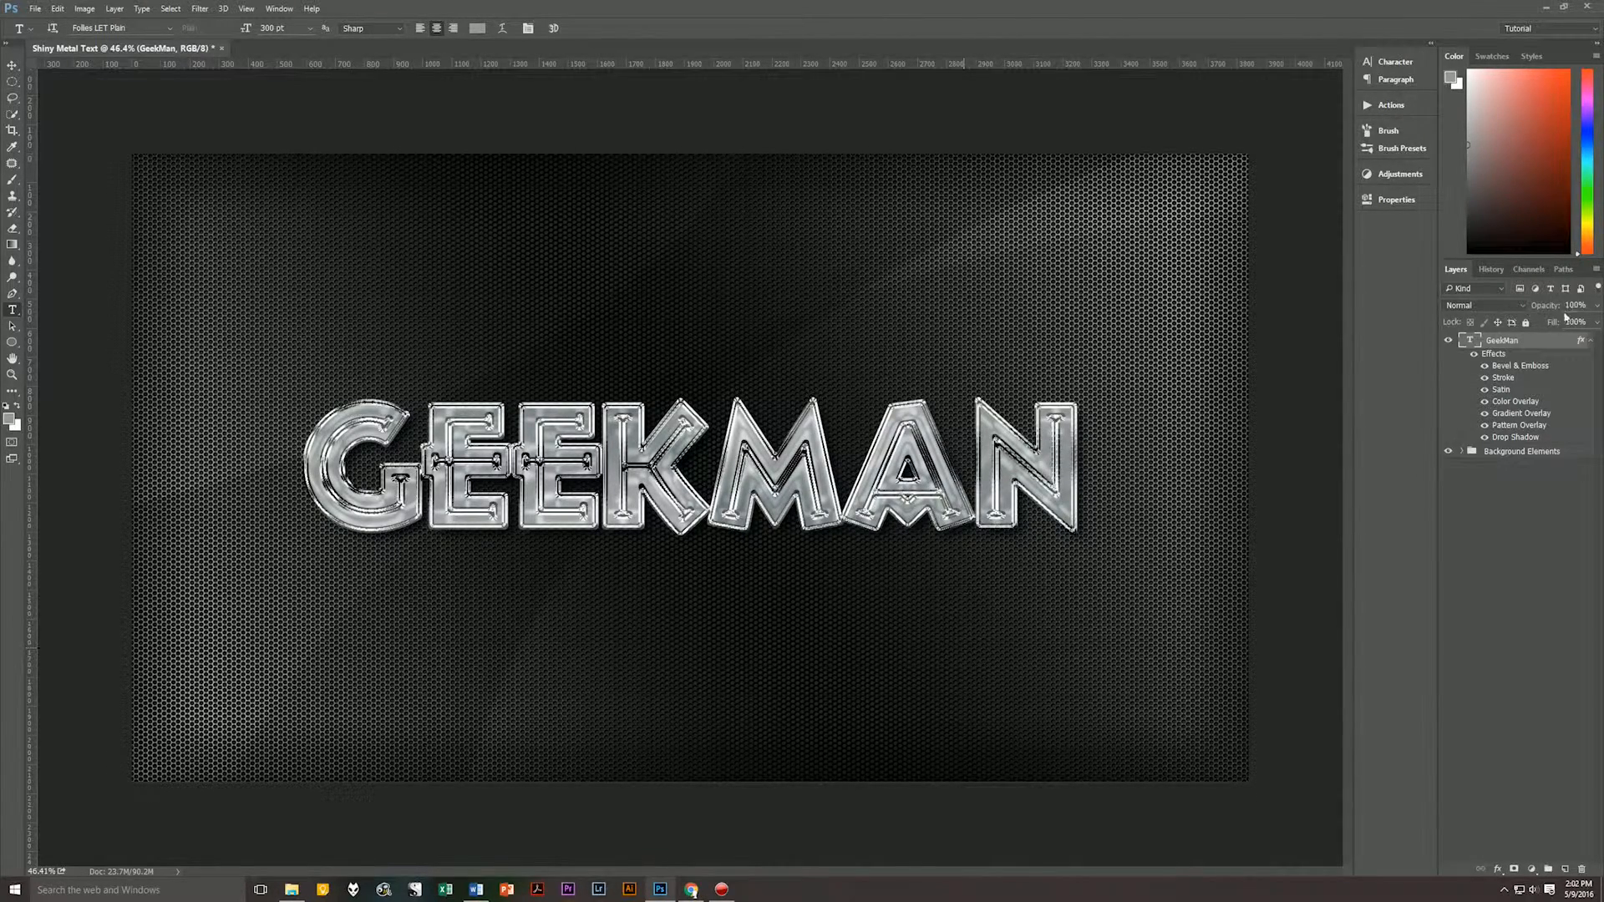
Create a layer named Flare above the GeekMan text and fill it with black.
{"action": "left_click", "coordinate": [1590, 341]}
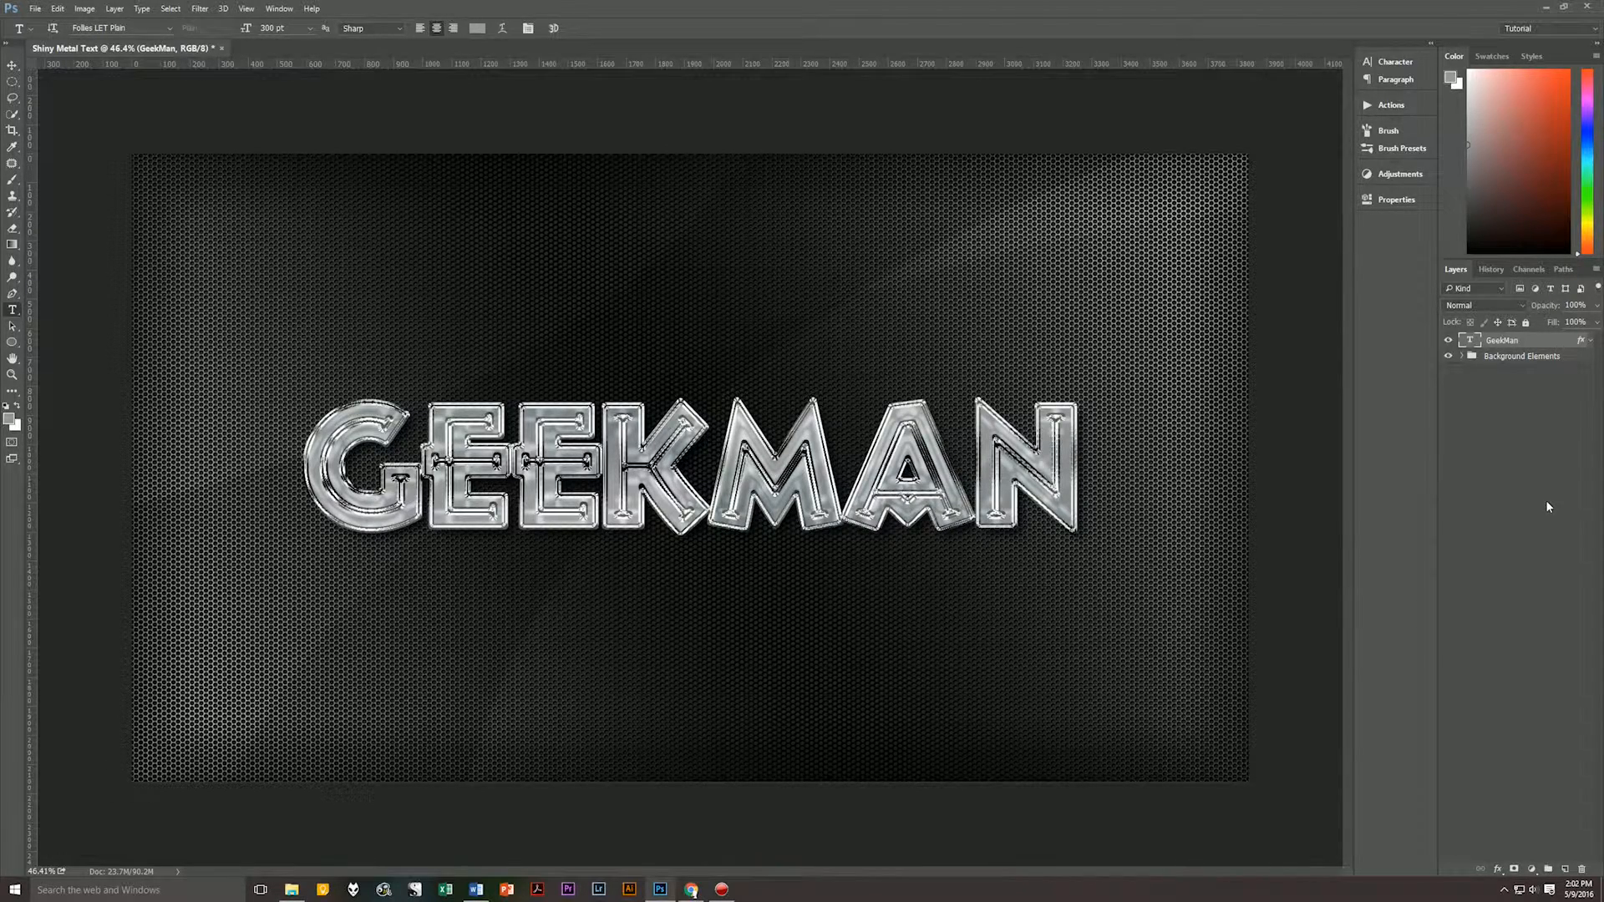
{"action": "key", "text": "ctrl+shift+alt+n"}
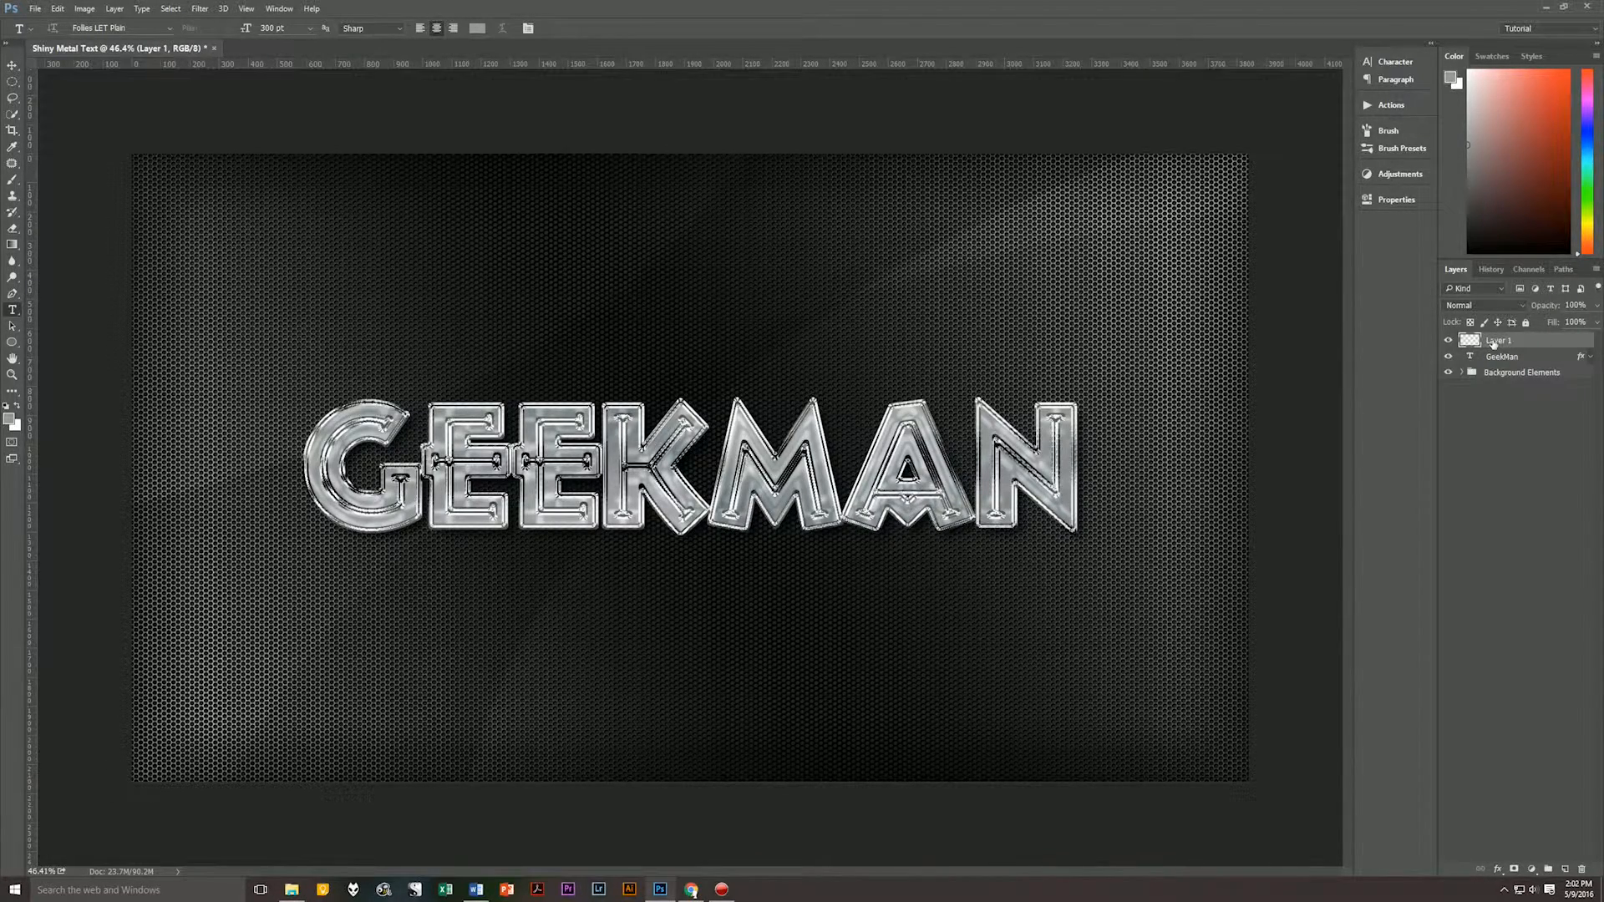
{"action": "double_click", "coordinate": [1495, 341]}
{"action": "type", "text": "Flare"}
{"action": "key", "text": "Return"}
{"action": "key", "text": "d"}
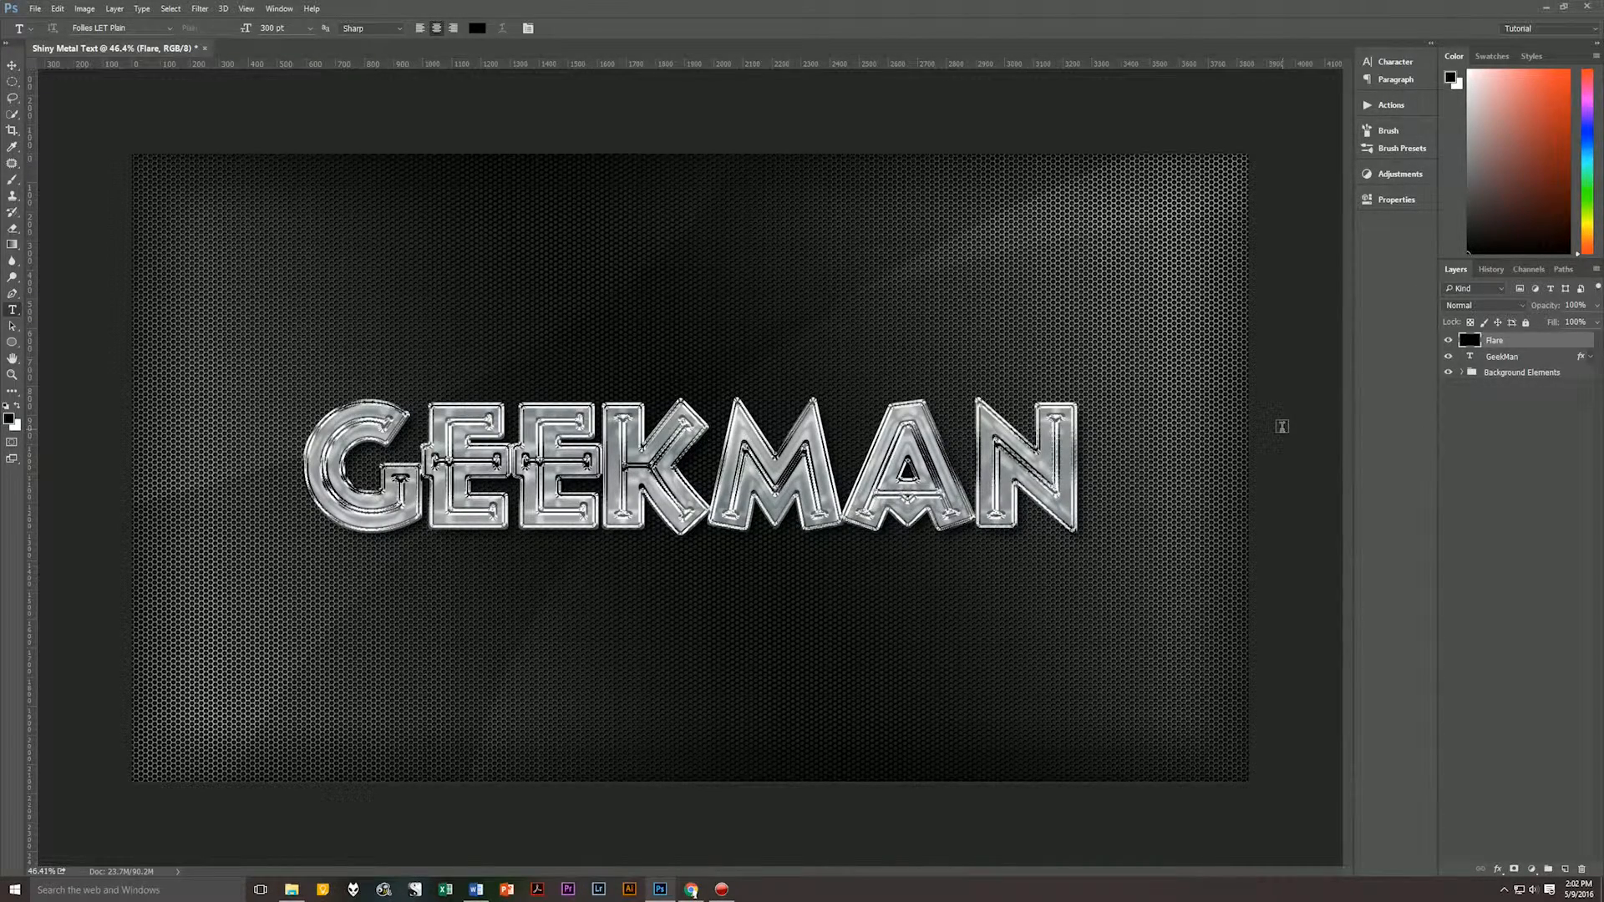
{"action": "key", "text": "alt+BackSpace"}
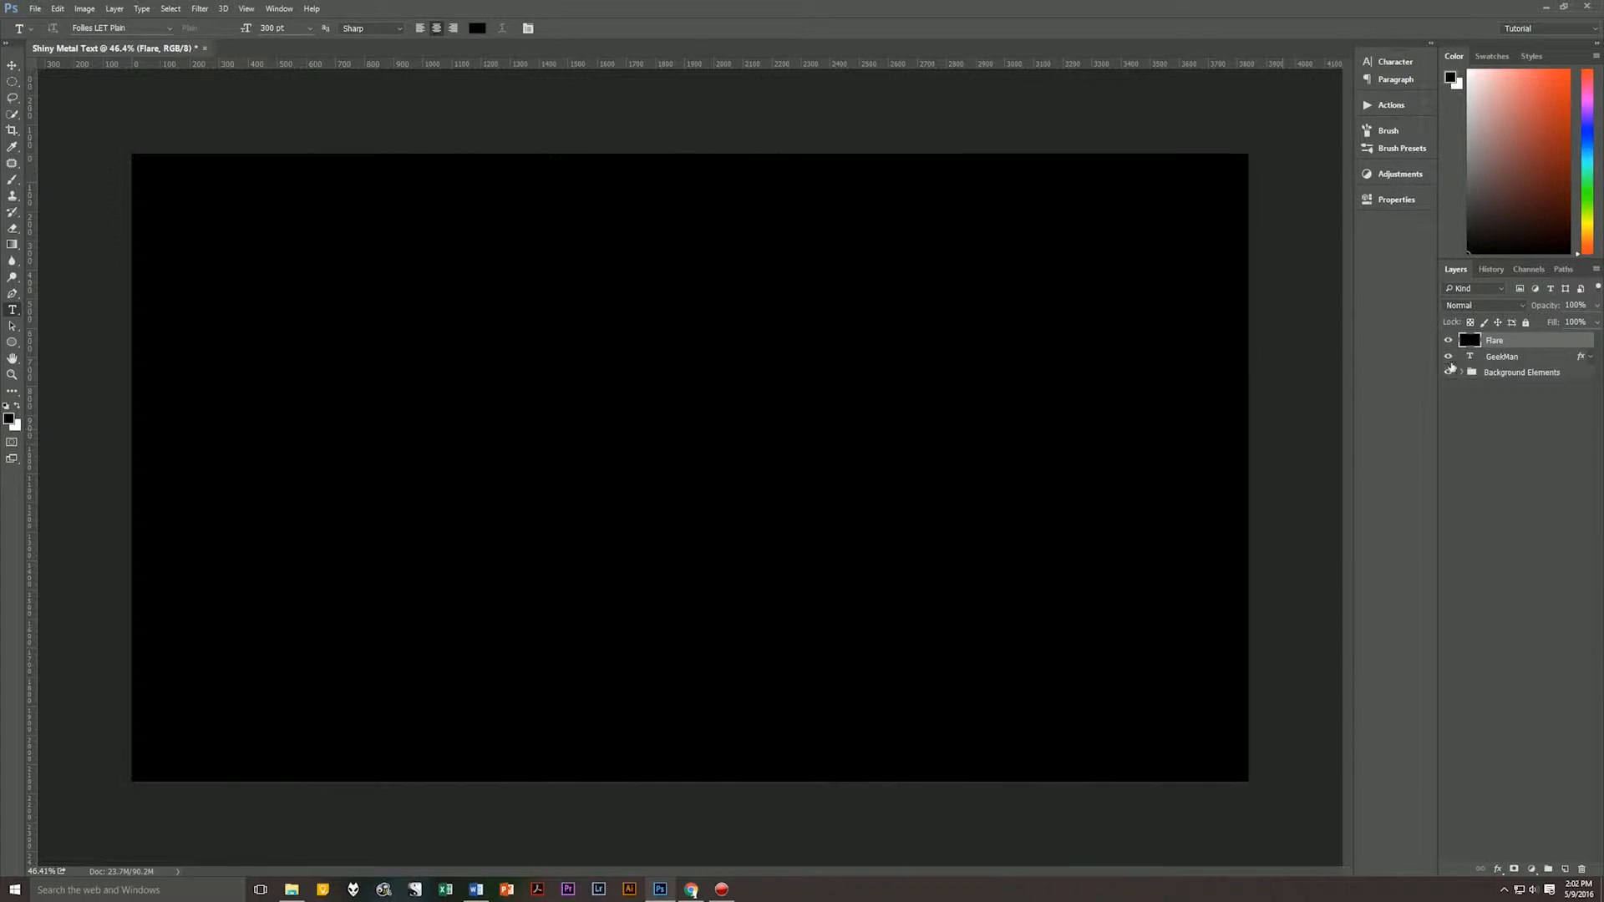
Set the Flare layer's blend mode to Screen and its opacity to 50%.
{"action": "left_click", "coordinate": [1524, 306]}
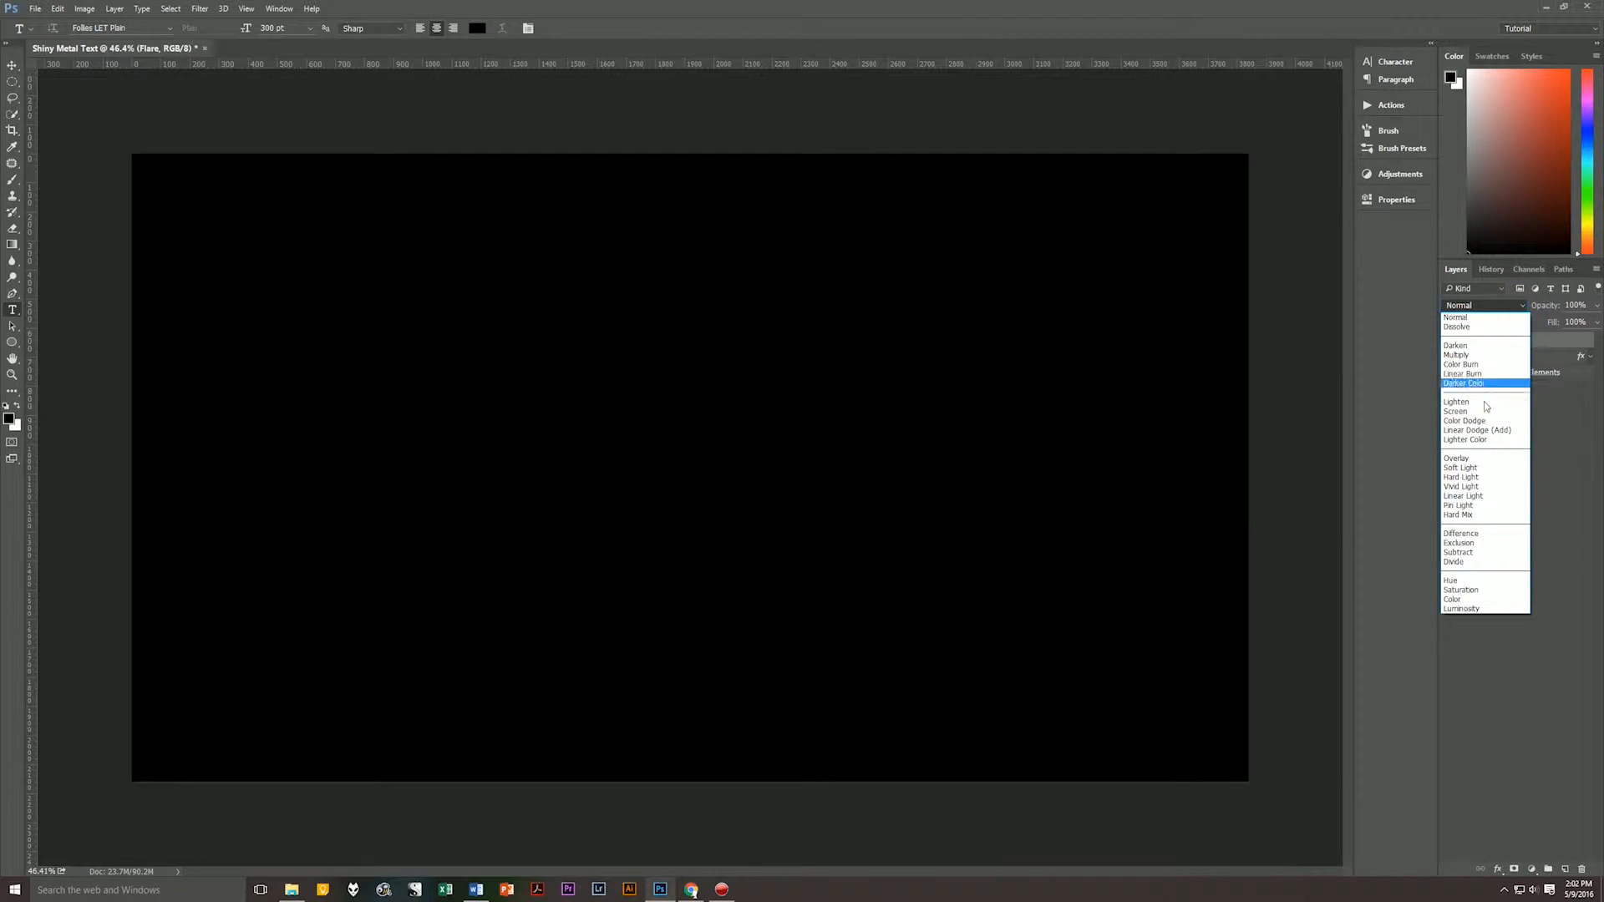
{"action": "left_click", "coordinate": [1484, 415]}
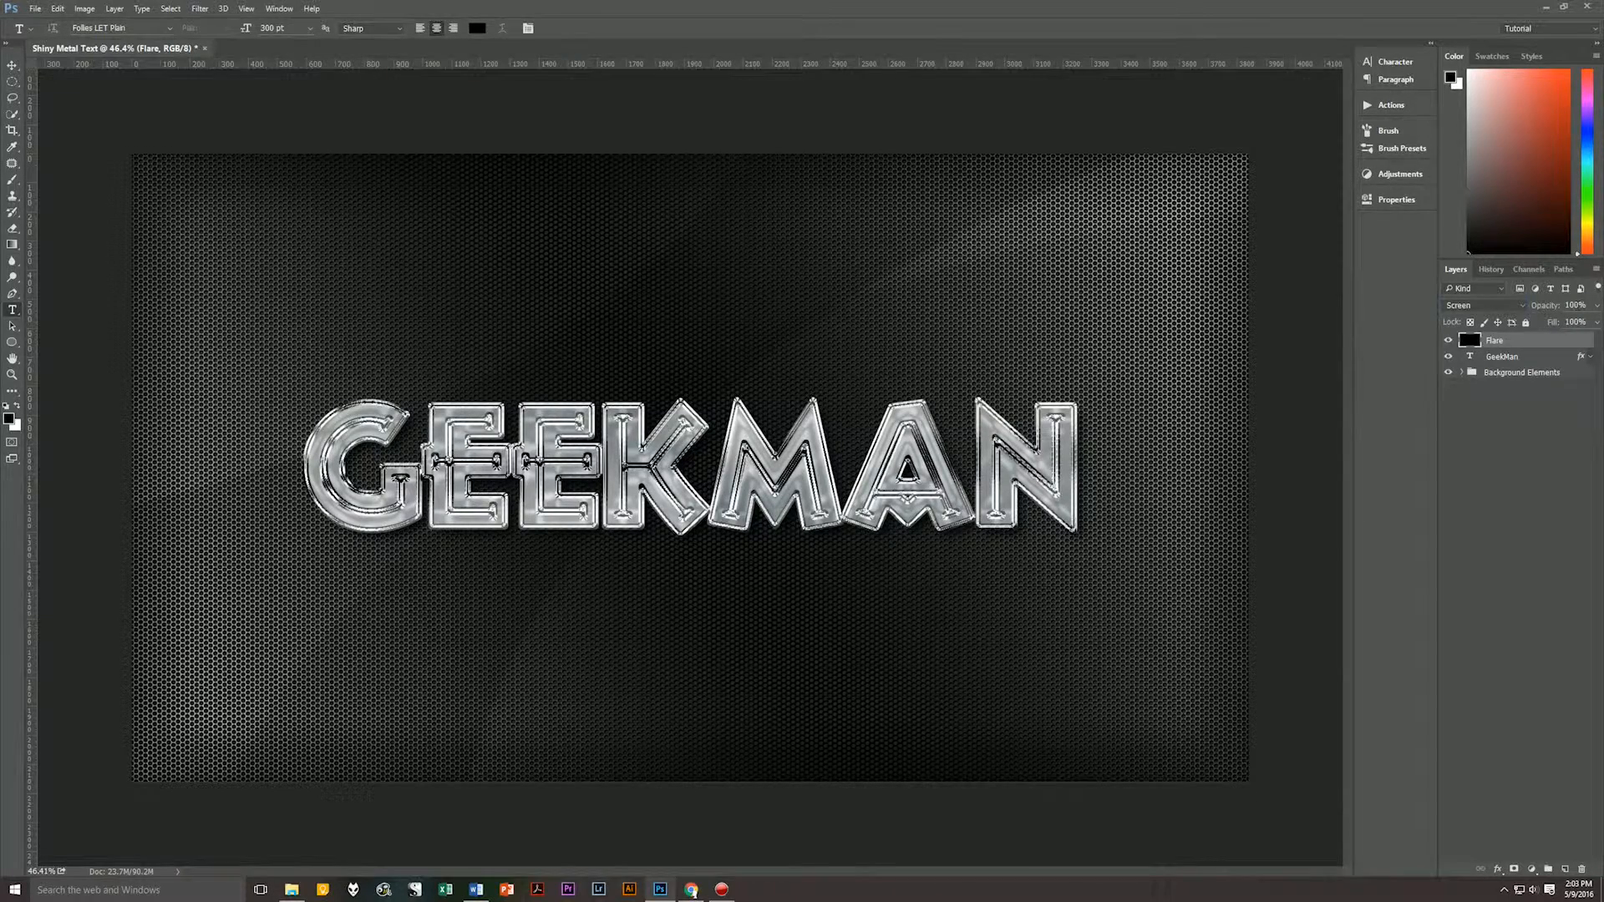
{"action": "left_click", "coordinate": [1572, 305]}
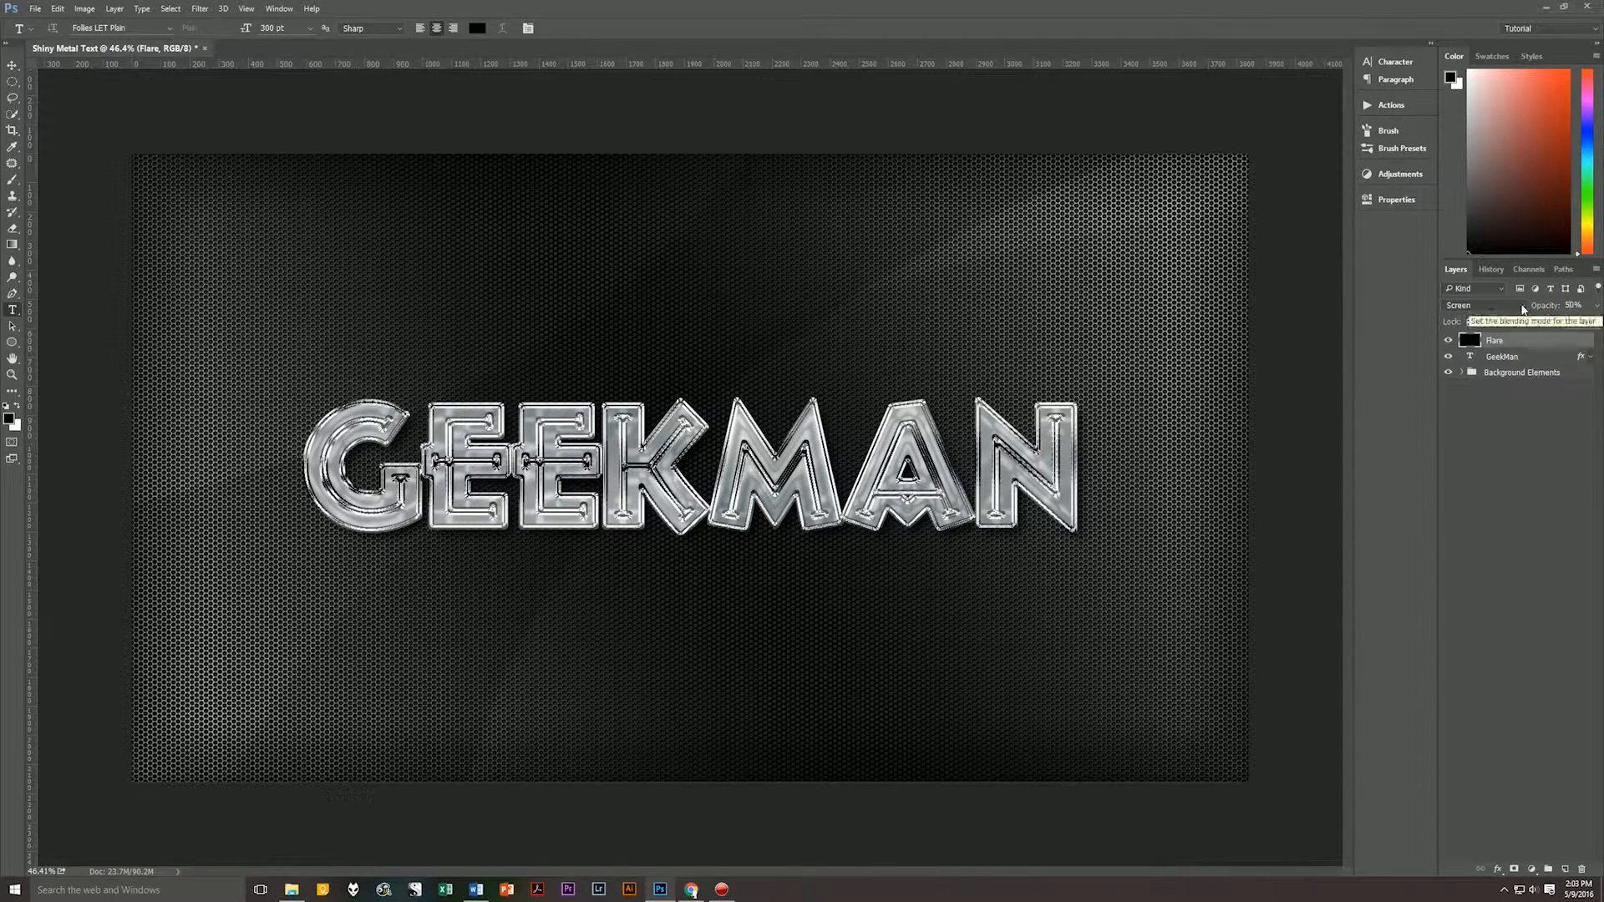
{"action": "left_click", "coordinate": [1532, 471]}
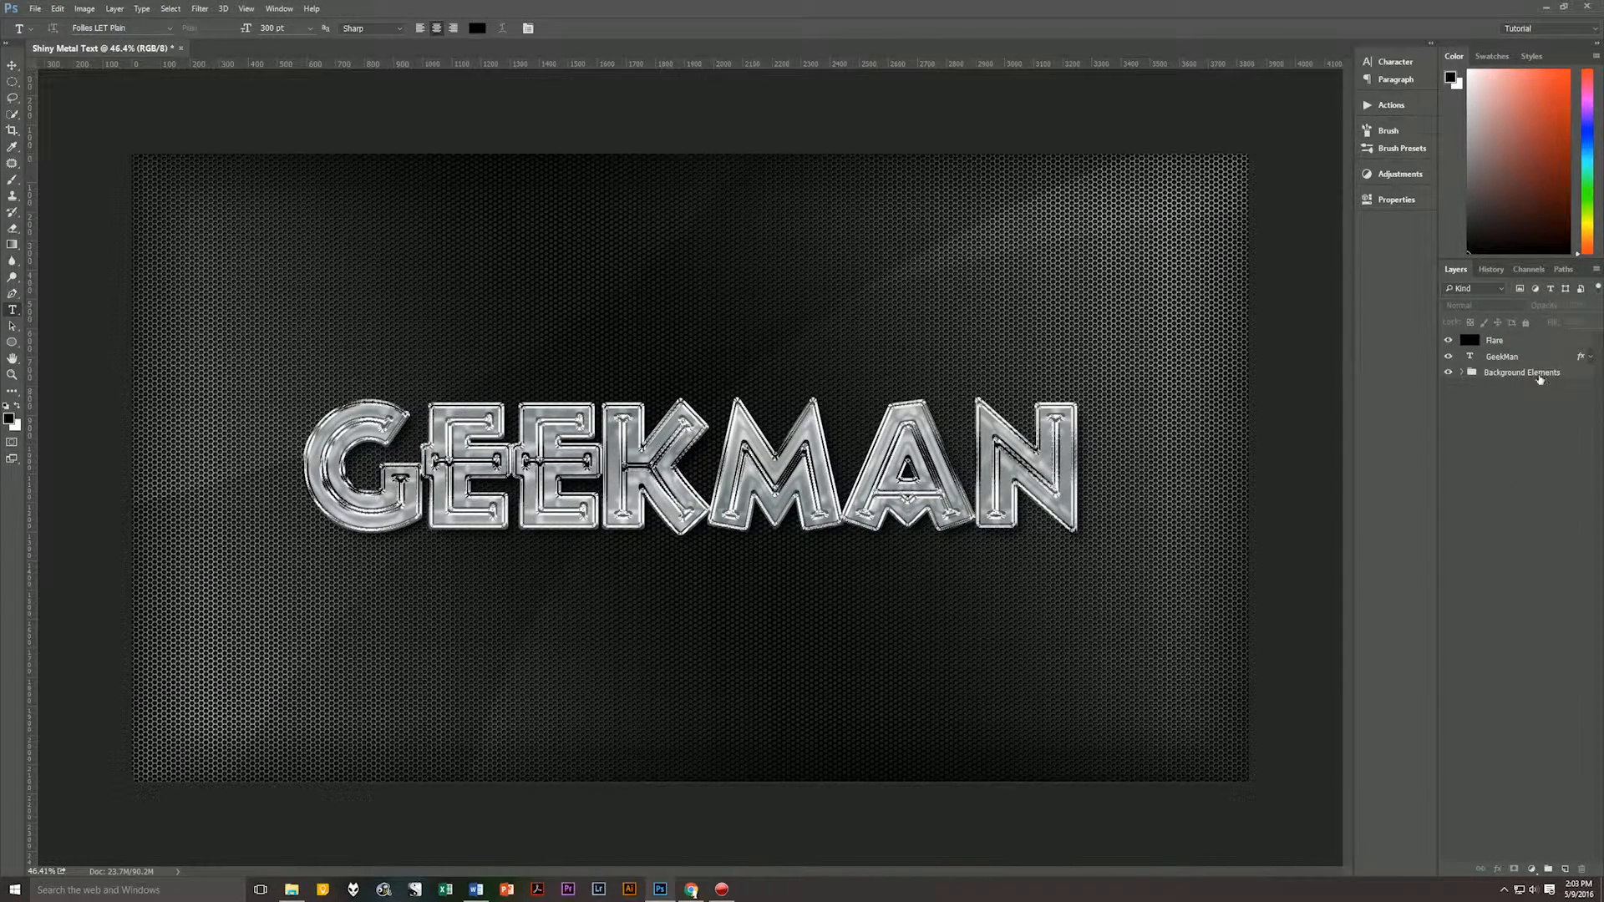
Render a 50-300mm Zoom lens flare at 100% brightness on the Flare layer, centred over the letter G.
{"action": "left_click", "coordinate": [1491, 342]}
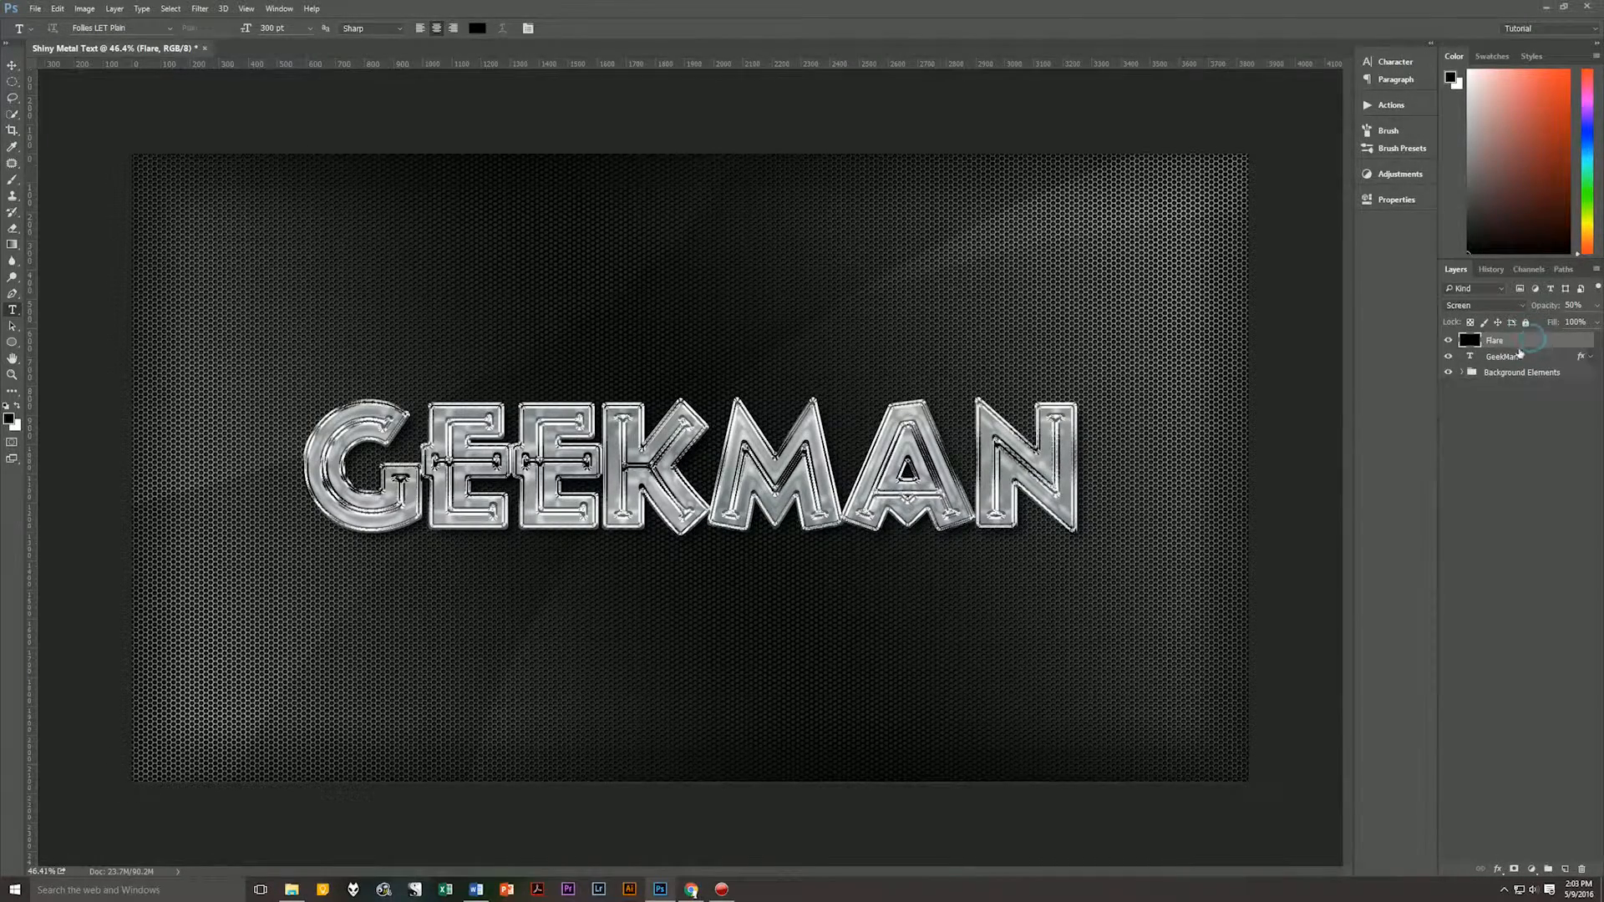
{"action": "left_click", "coordinate": [200, 10]}
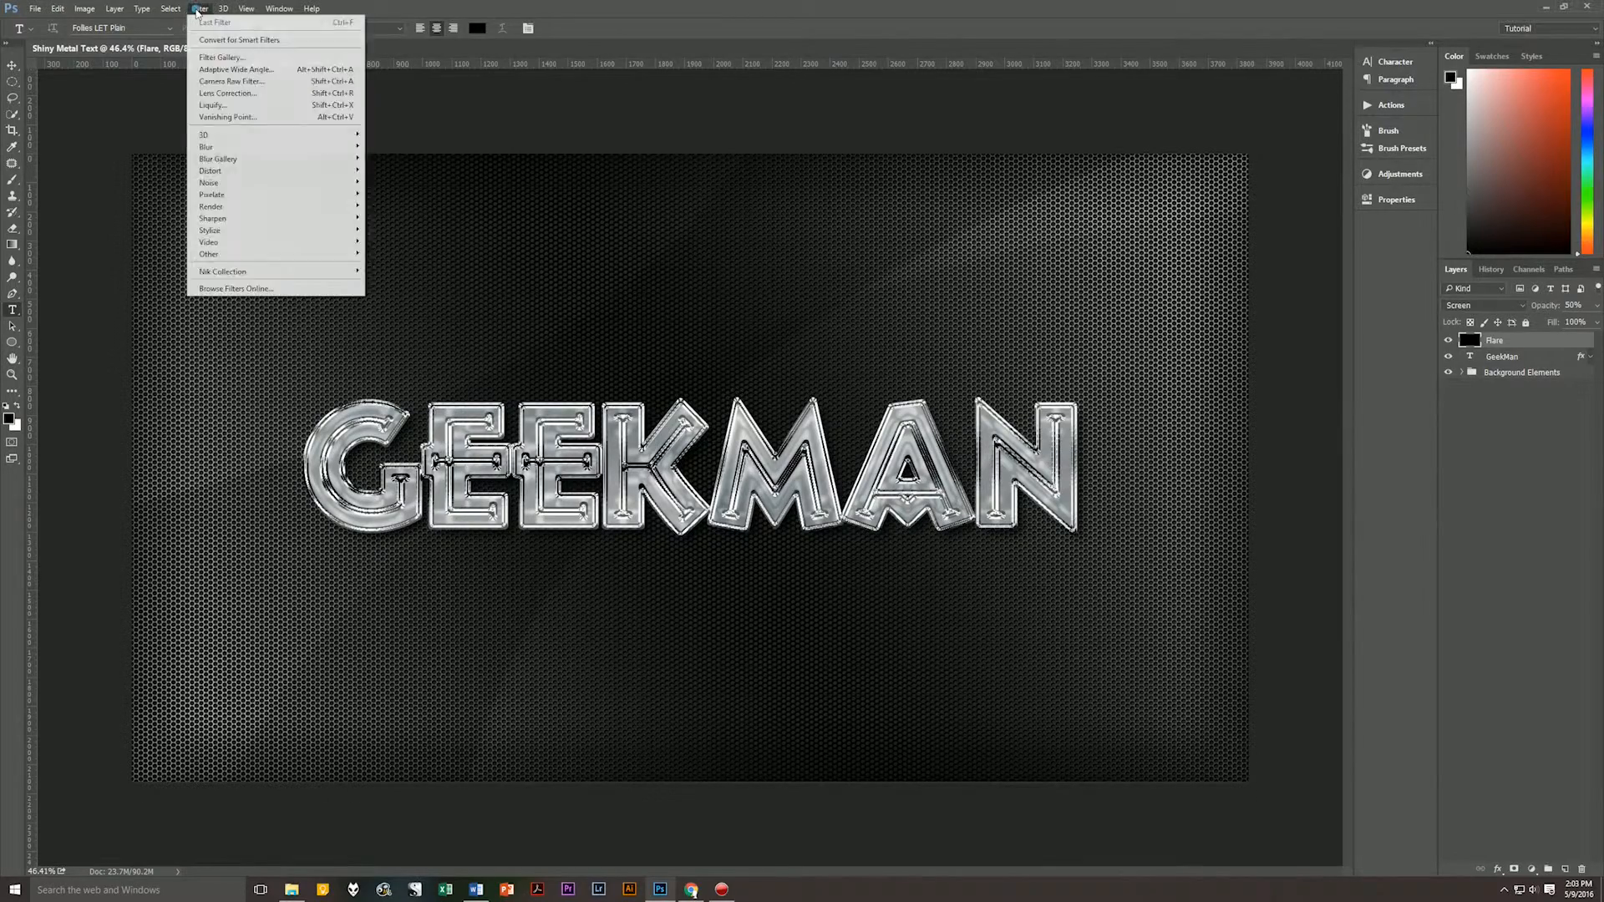
{"action": "mouse_move", "coordinate": [248, 240]}
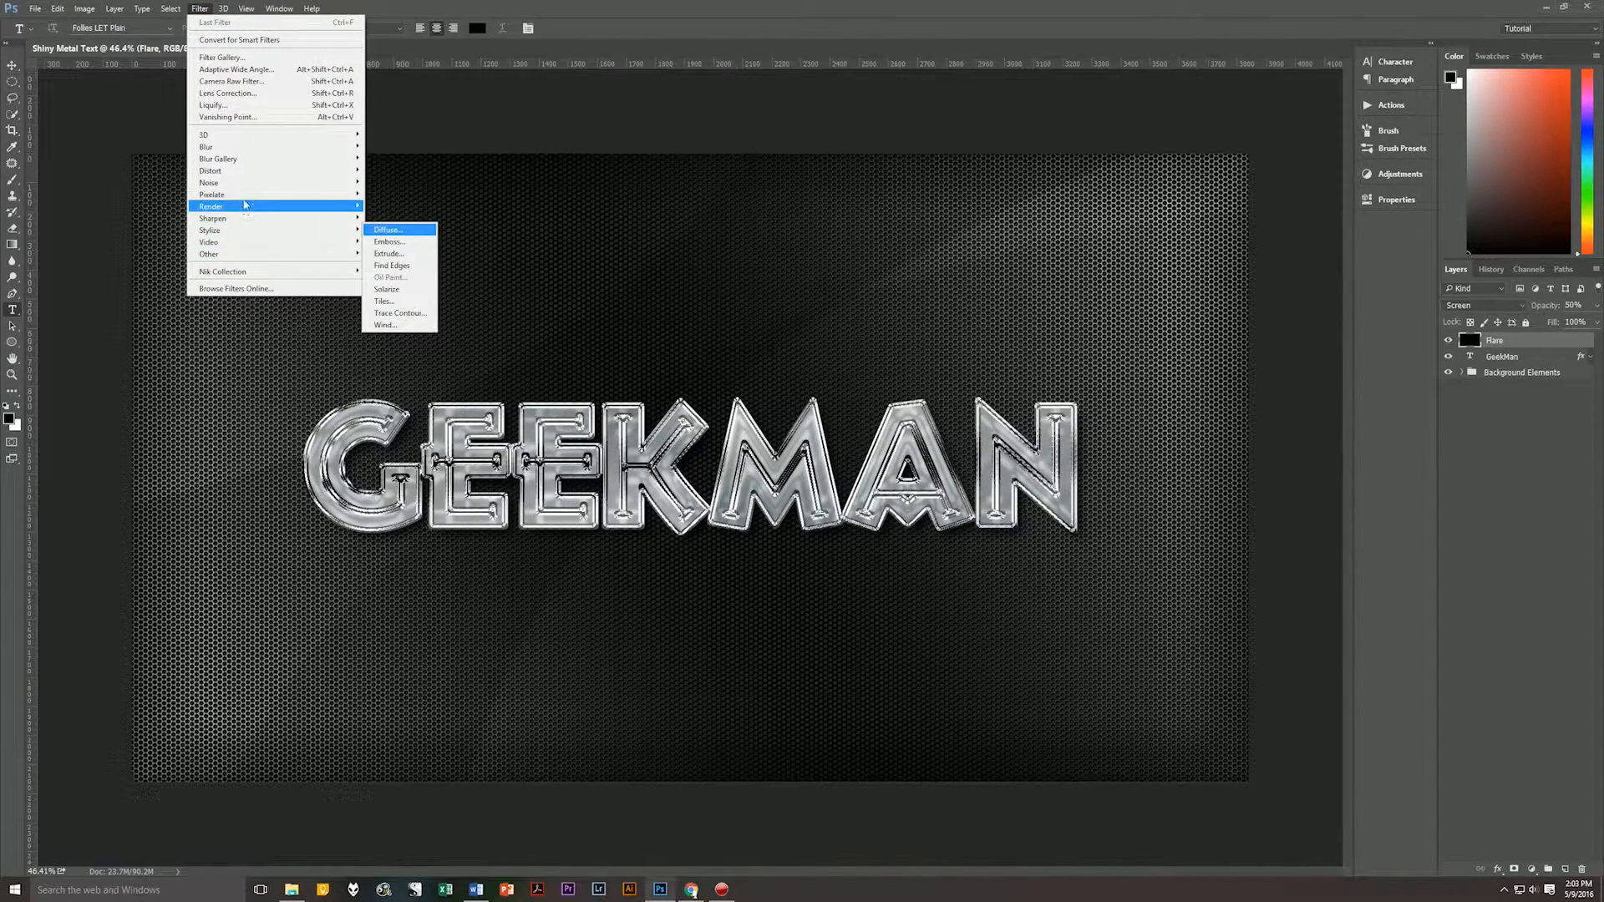
{"action": "left_click", "coordinate": [243, 201]}
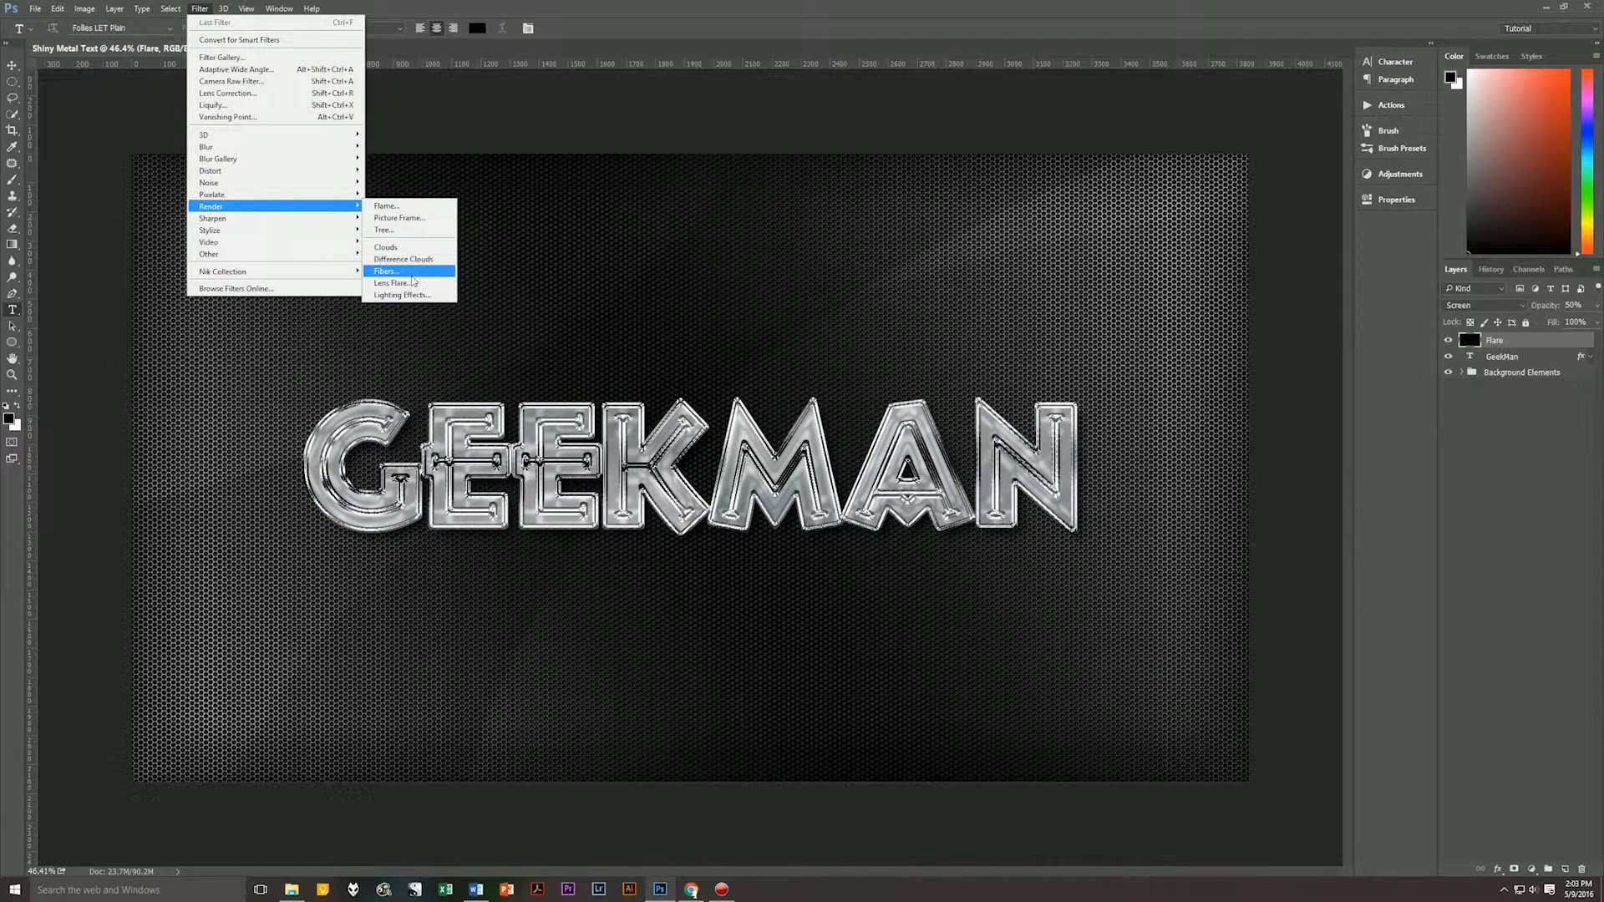
{"action": "left_click", "coordinate": [409, 284]}
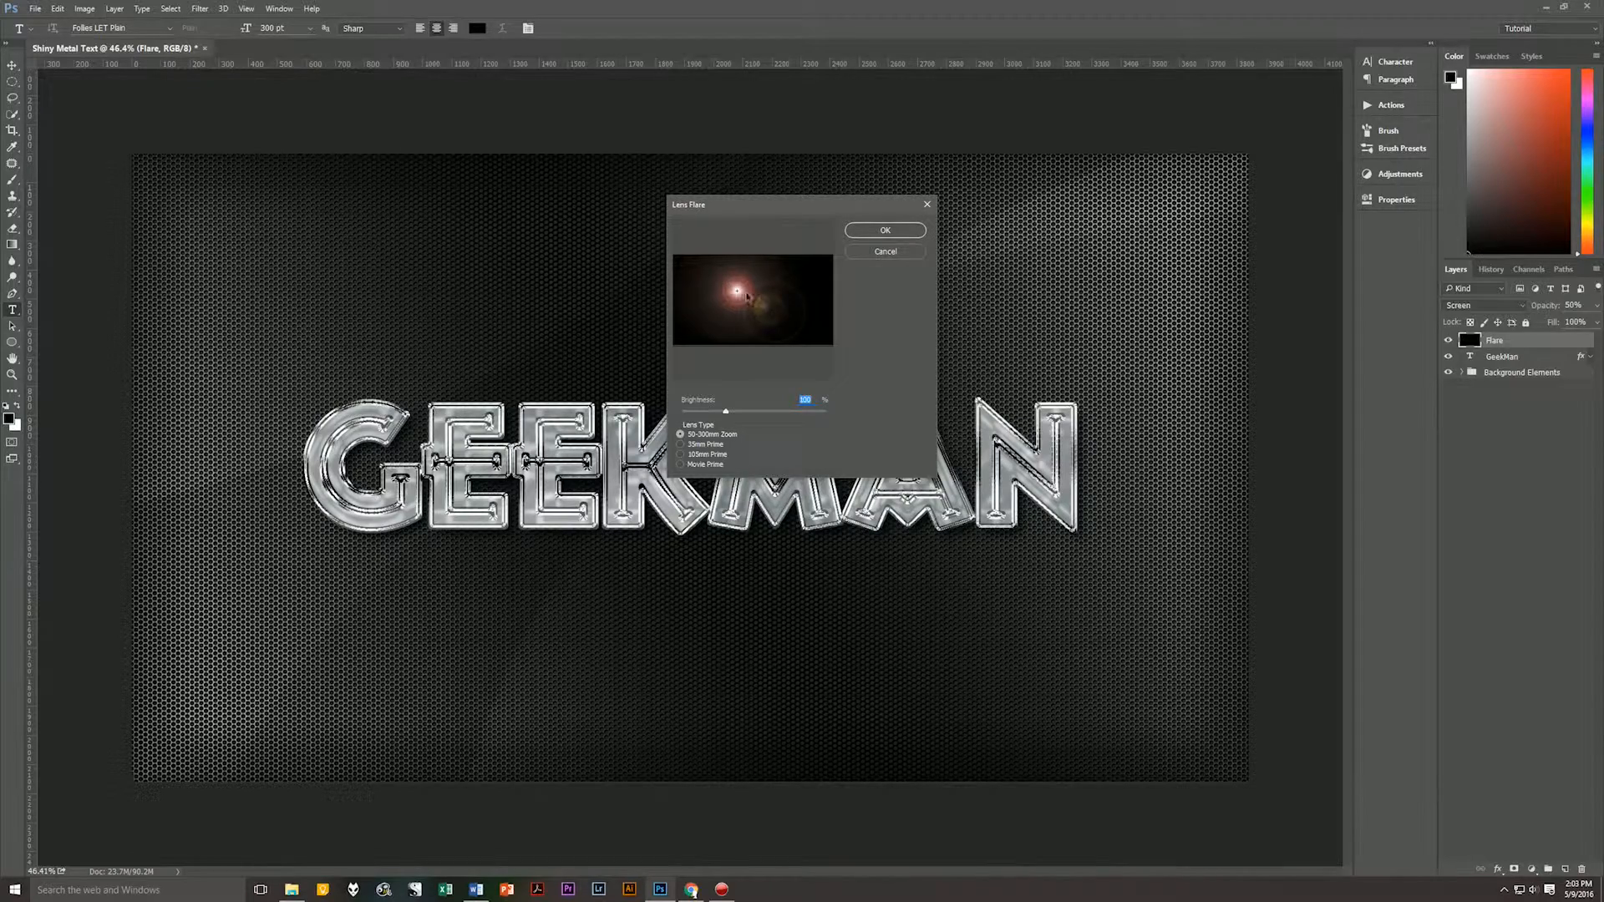
{"action": "left_click_drag", "start_coordinate": [747, 208], "coordinate": [676, 98]}
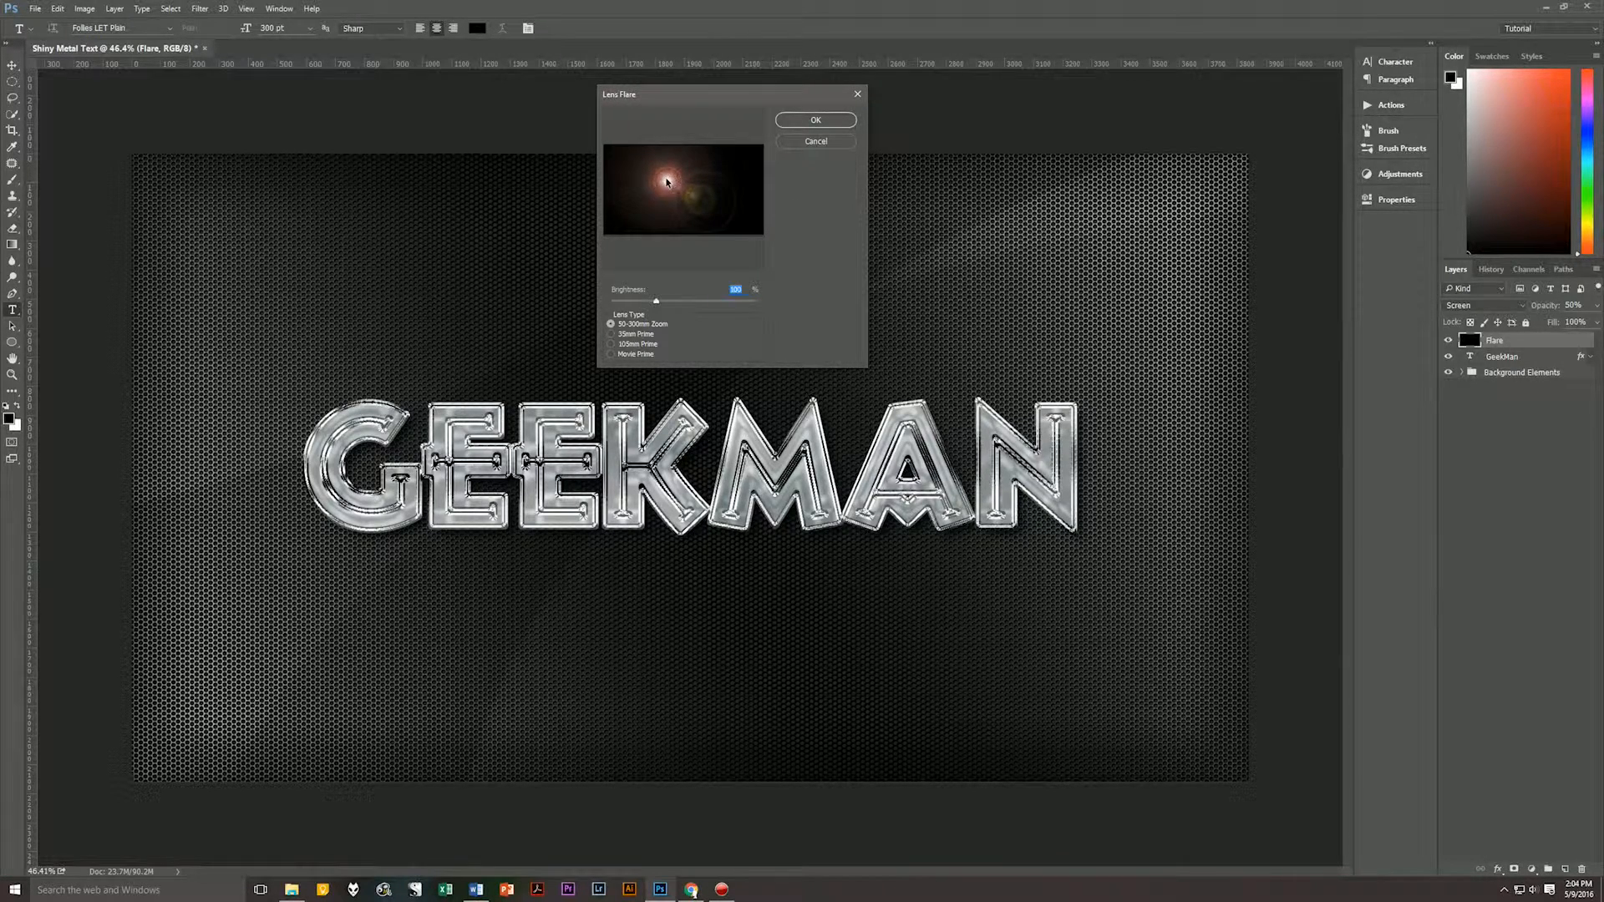
{"action": "left_click_drag", "start_coordinate": [669, 180], "coordinate": [639, 187]}
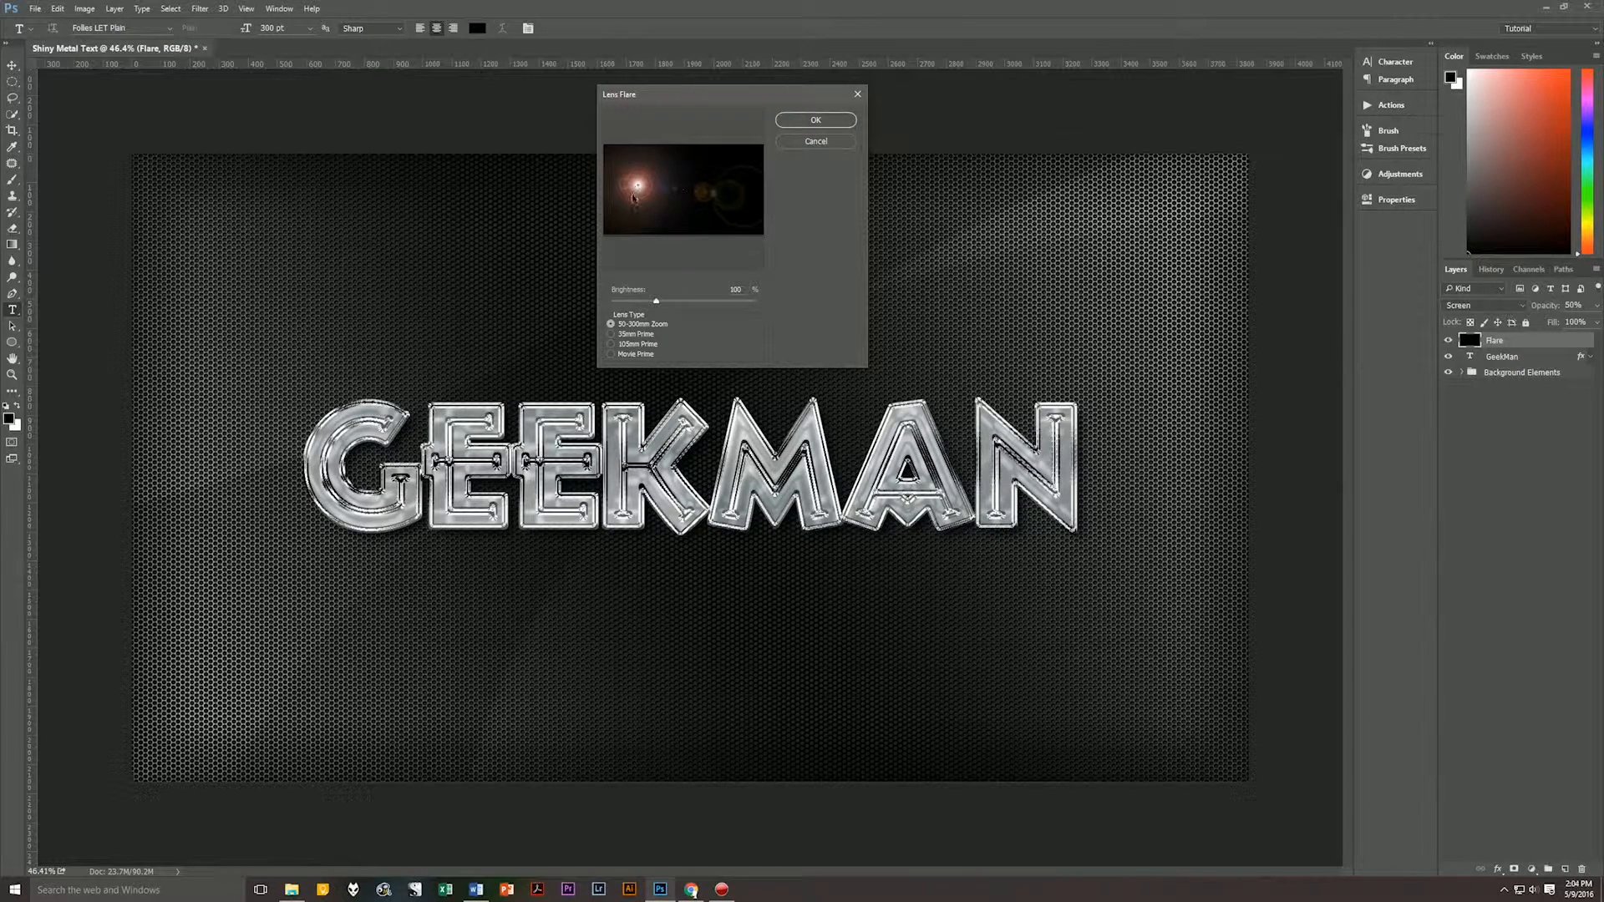
{"action": "left_click", "coordinate": [798, 121]}
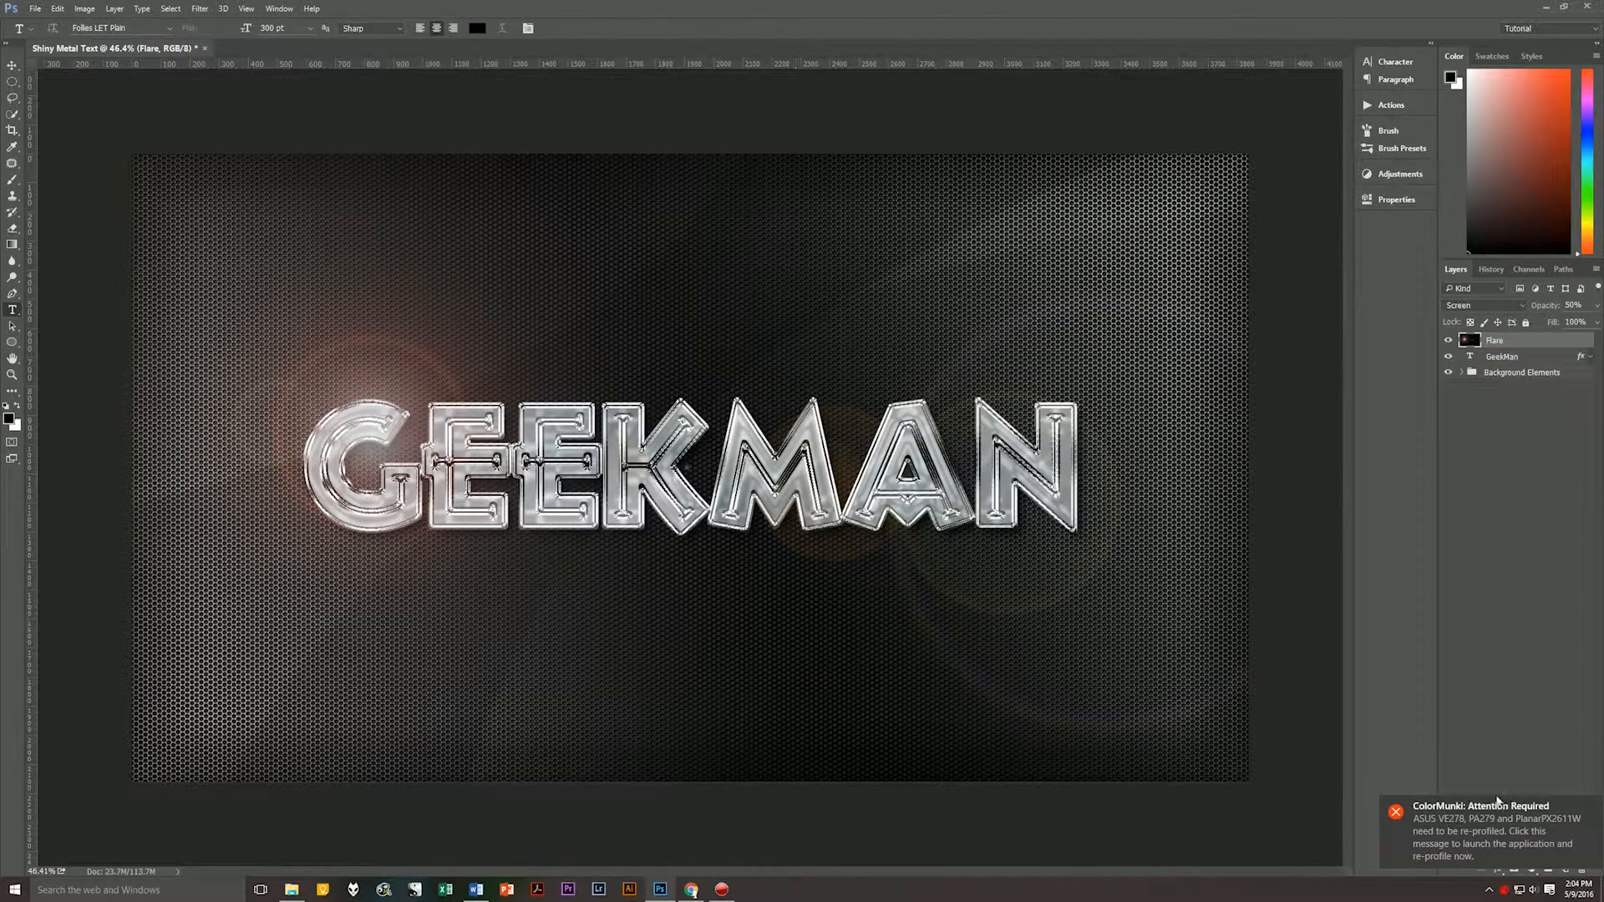
{"action": "left_click", "coordinate": [1592, 809]}
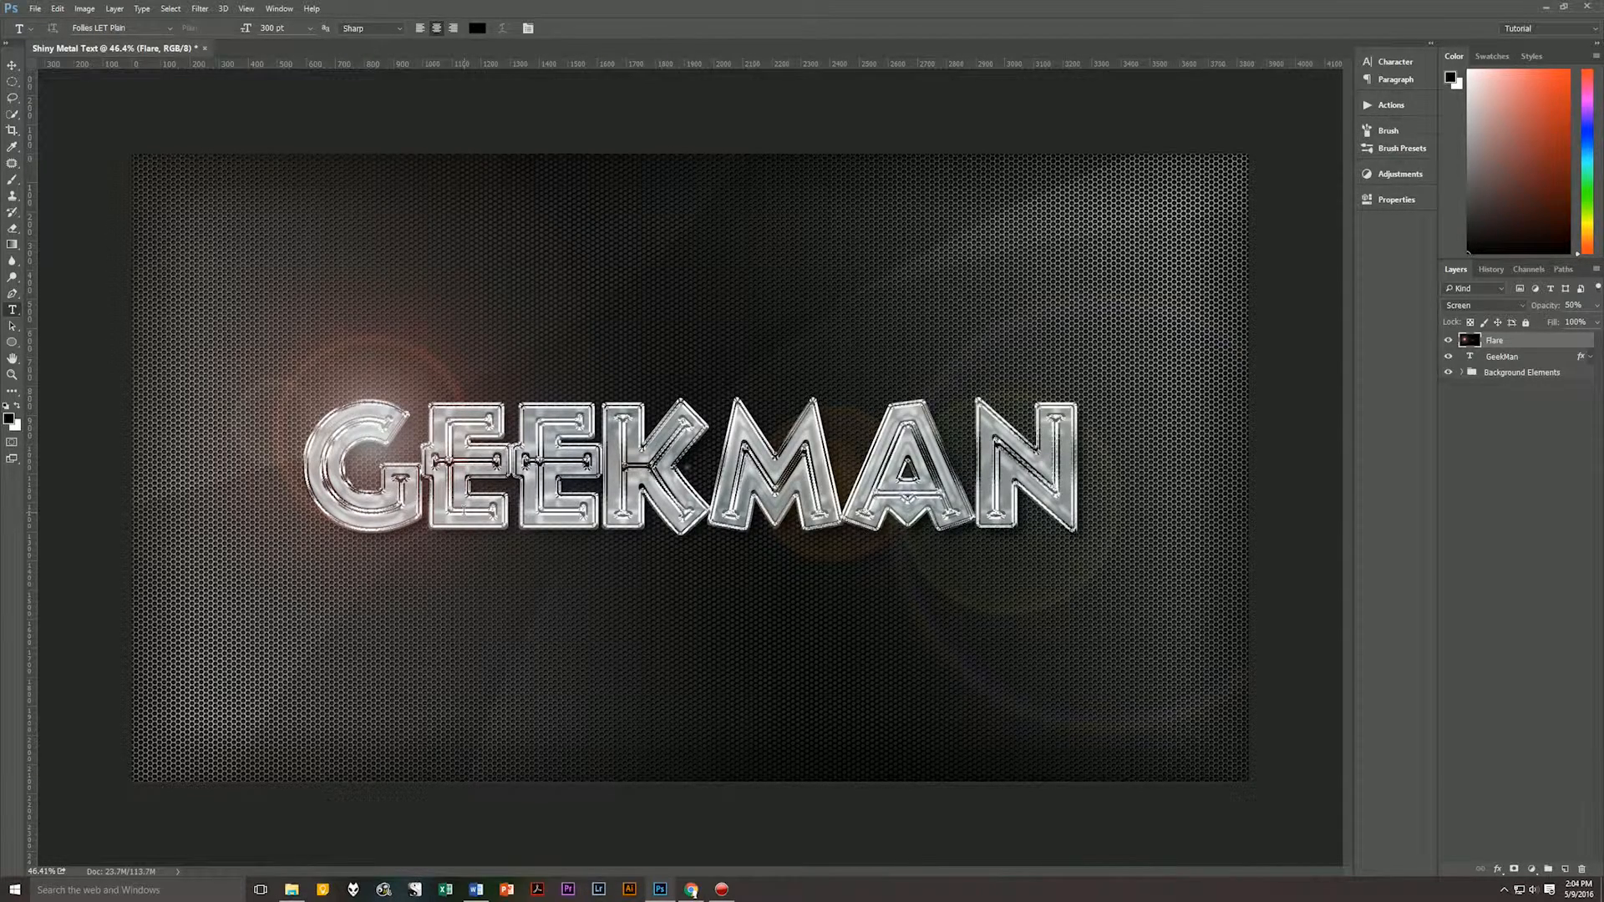
Move the flare up and to the left onto the upper edge of the G, at about X 1856 px, Y 1005 px.
{"action": "key", "text": "ctrl+t"}
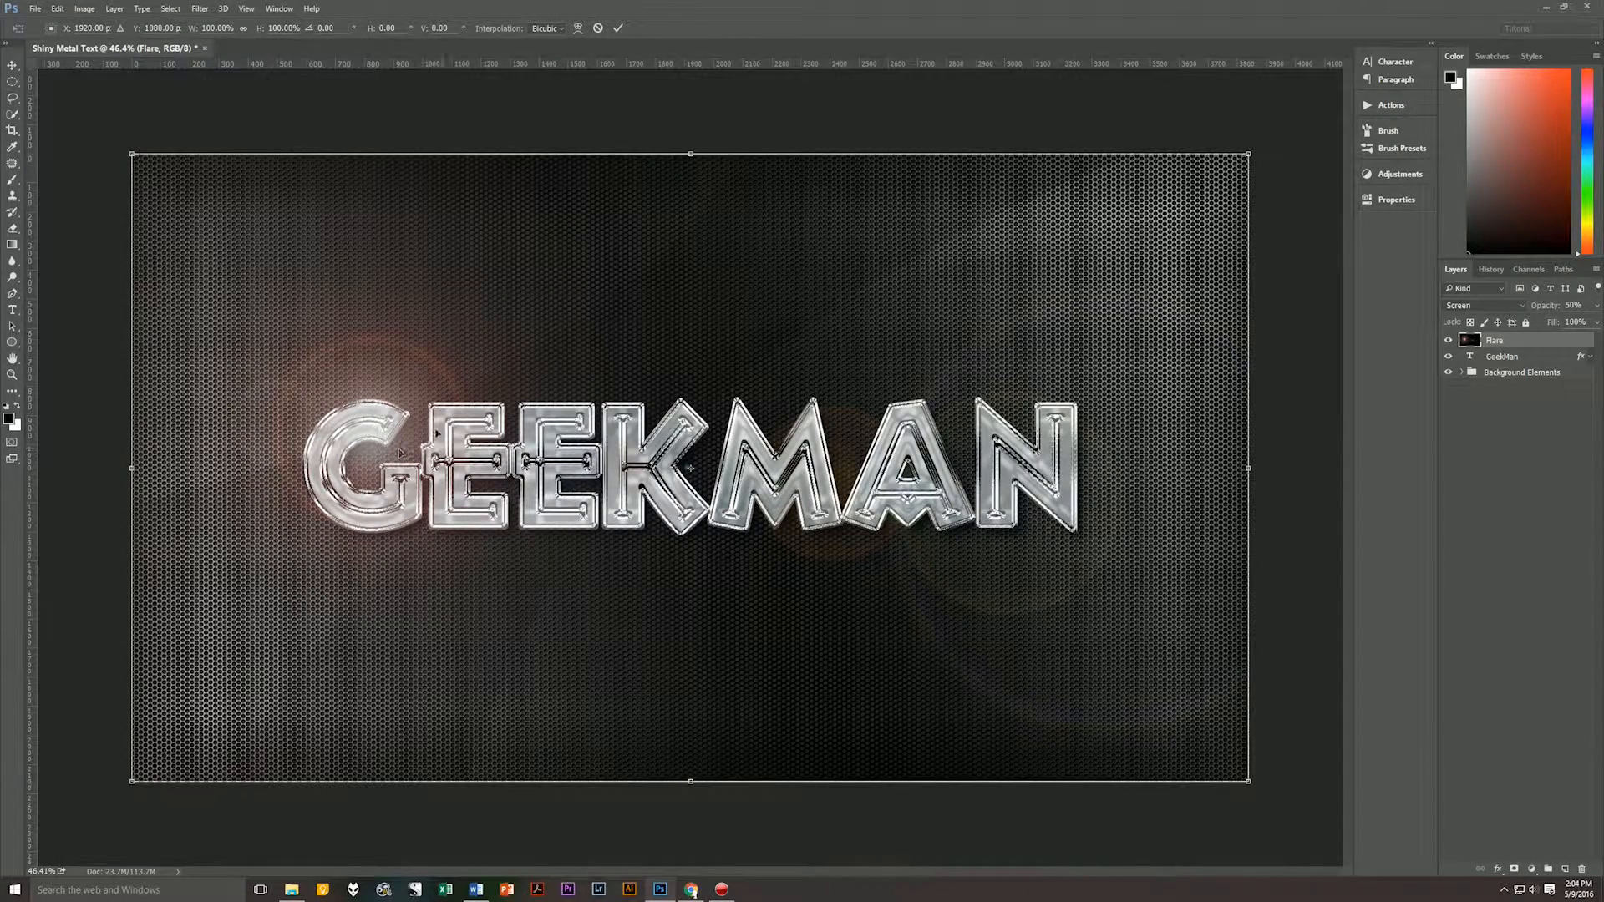
{"action": "left_click_drag", "start_coordinate": [368, 463], "coordinate": [349, 411]}
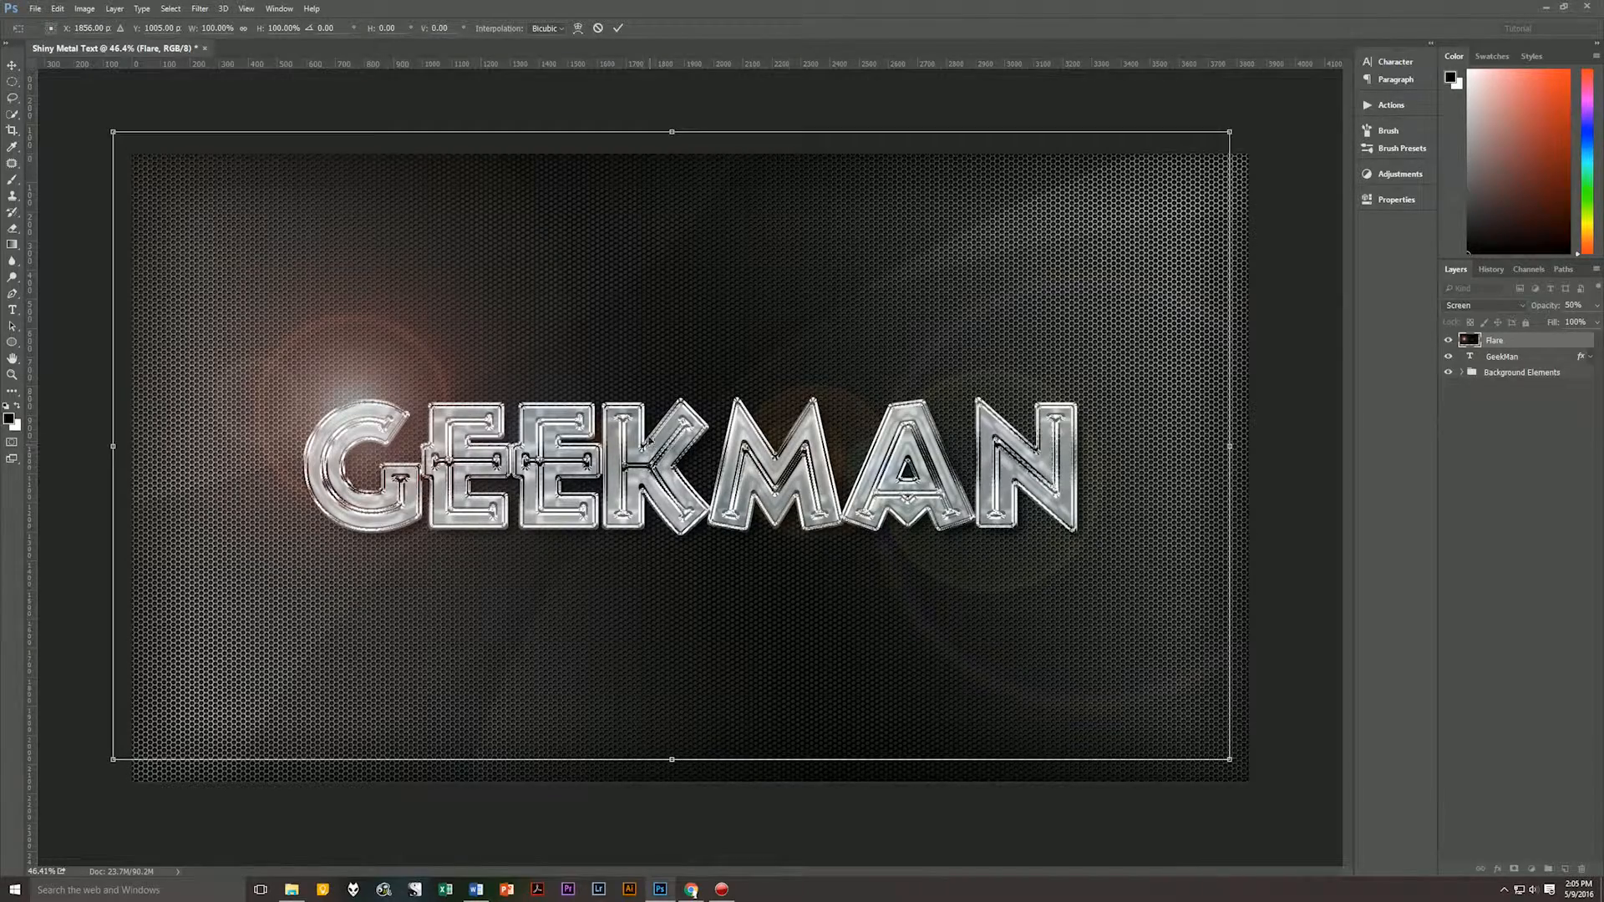
{"action": "scroll", "coordinate": [652, 470], "scroll_direction": "up", "scroll_amount": 3}
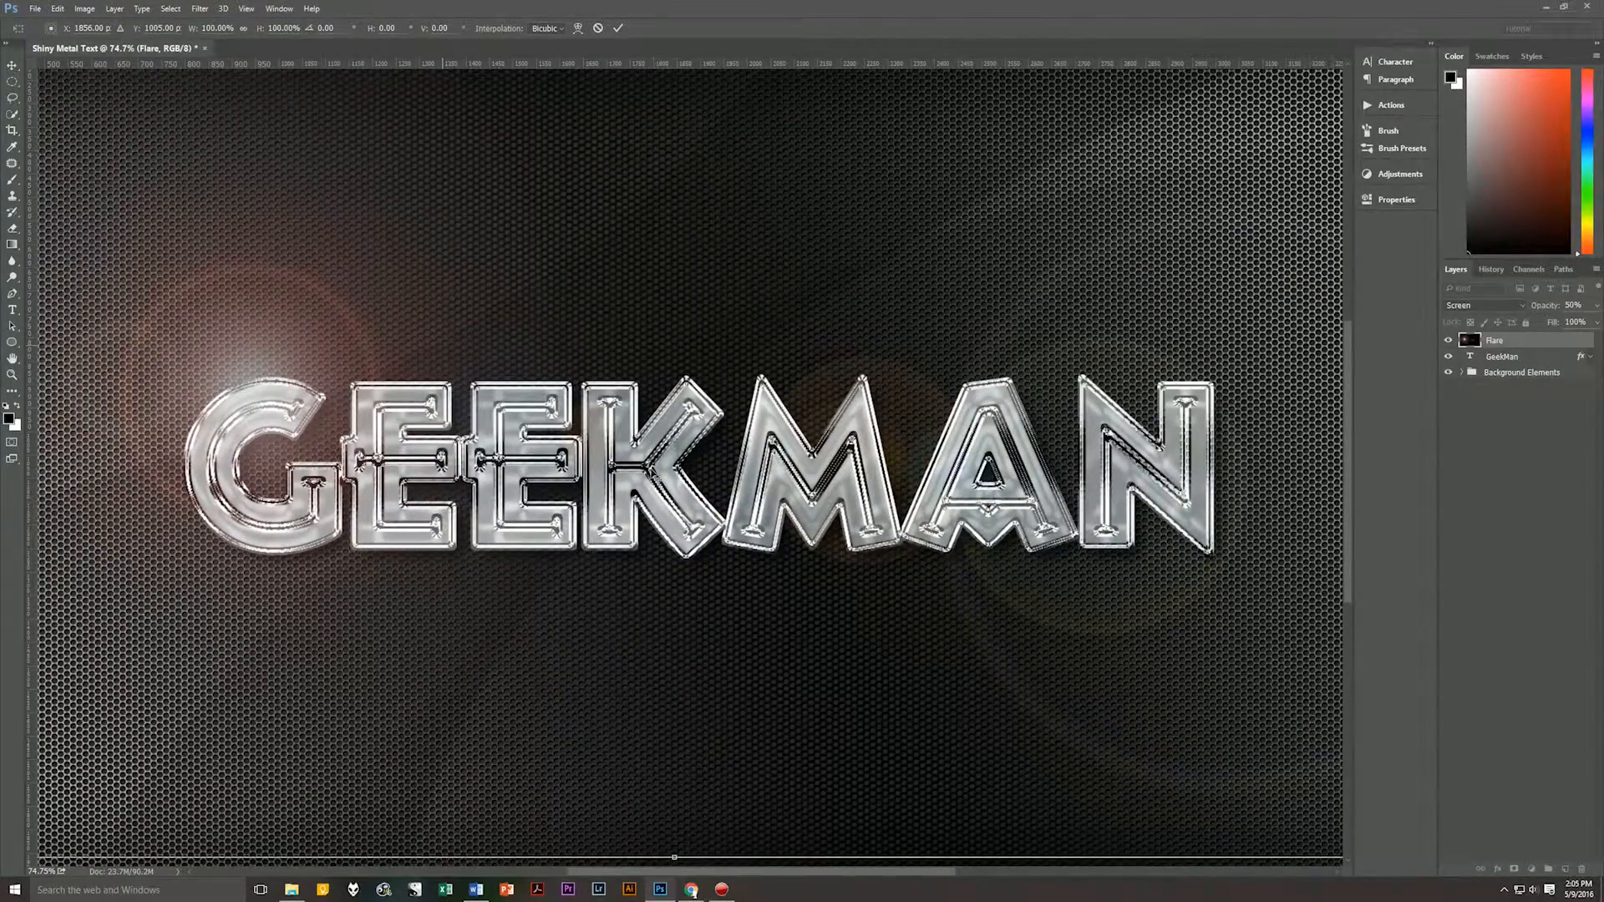
{"action": "scroll", "coordinate": [651, 469], "scroll_direction": "up", "scroll_amount": 2}
{"action": "scroll", "coordinate": [651, 469], "scroll_direction": "down", "scroll_amount": 5}
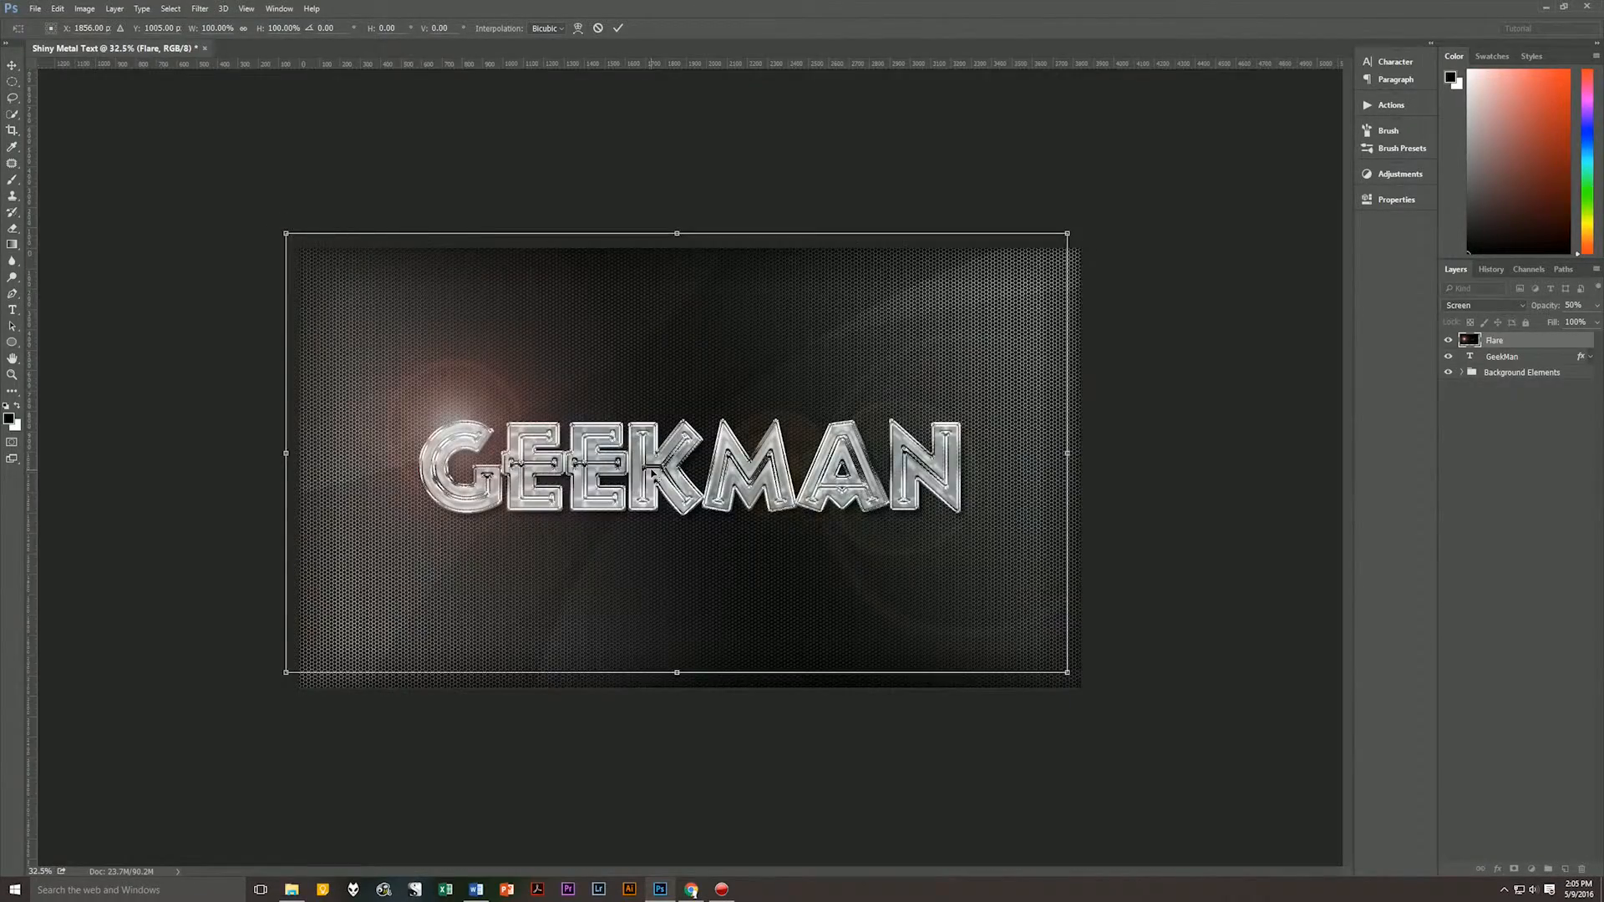
{"action": "scroll", "coordinate": [652, 472], "scroll_direction": "up", "scroll_amount": 1}
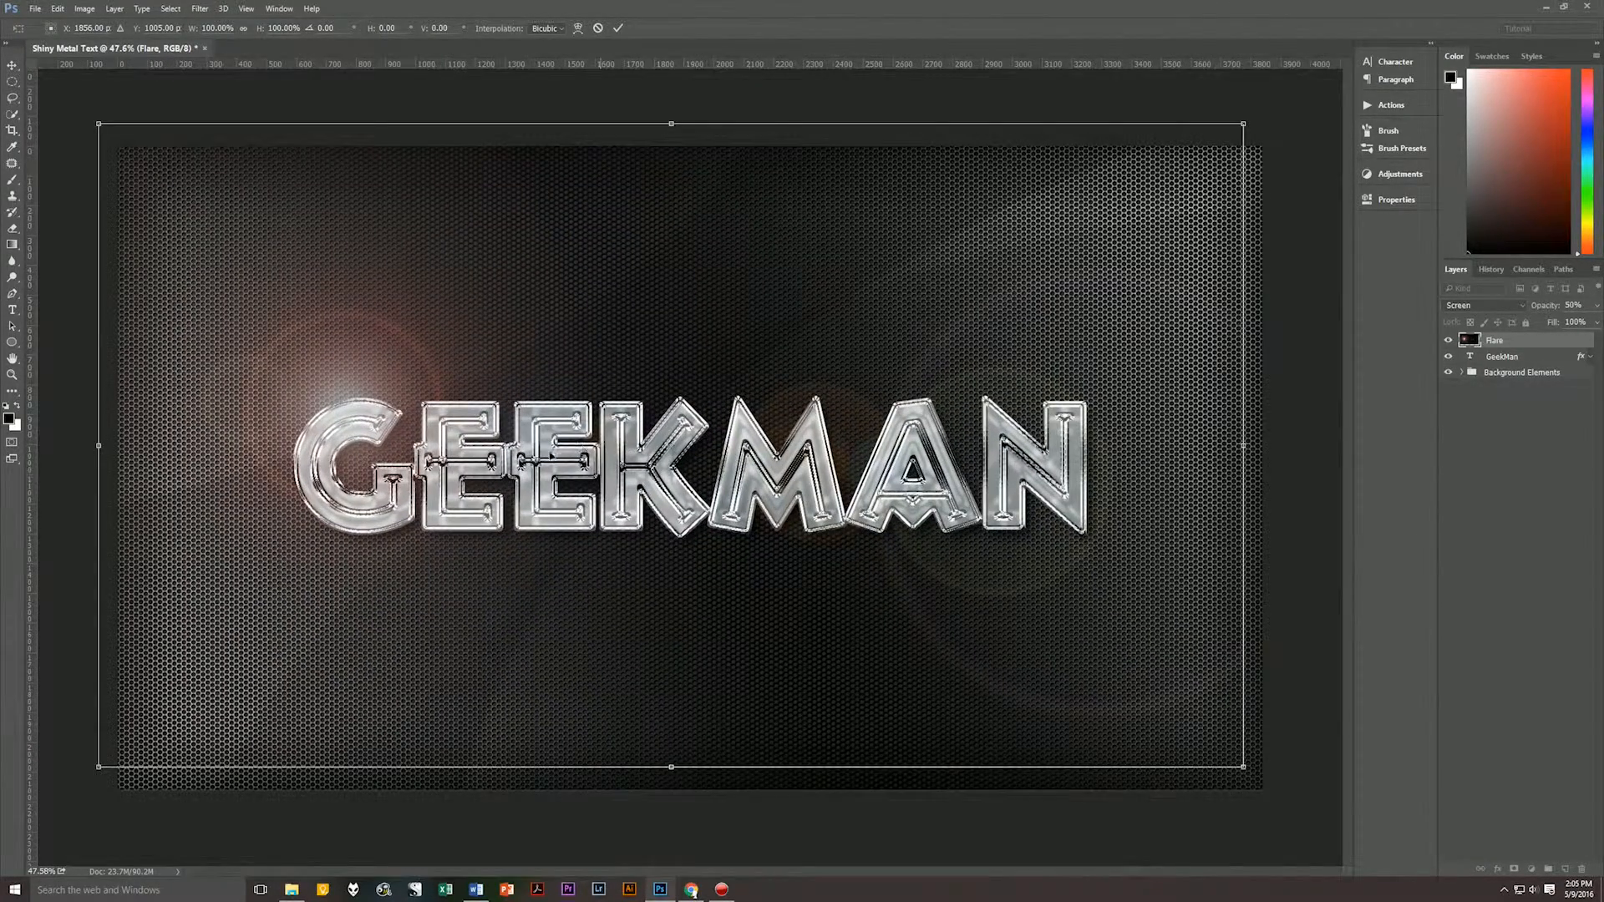
{"action": "key", "text": "t"}
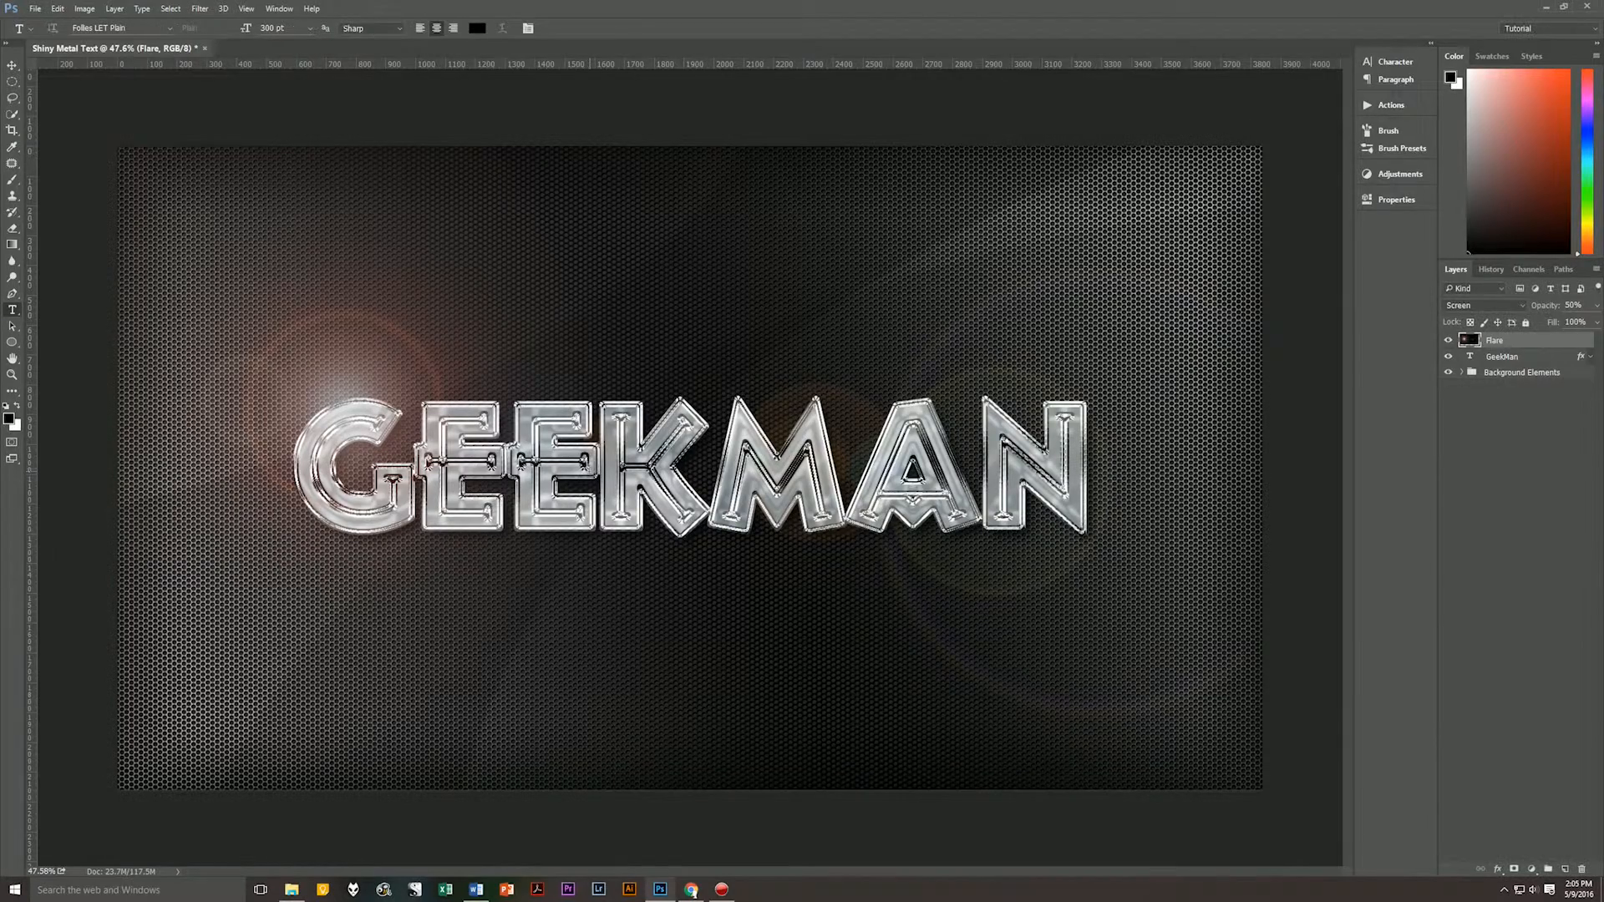
Move the flare to about X 1827 px, Y 1031 px, with its bright centre on the upper edge of the G.
{"action": "key", "text": "ctrl+t"}
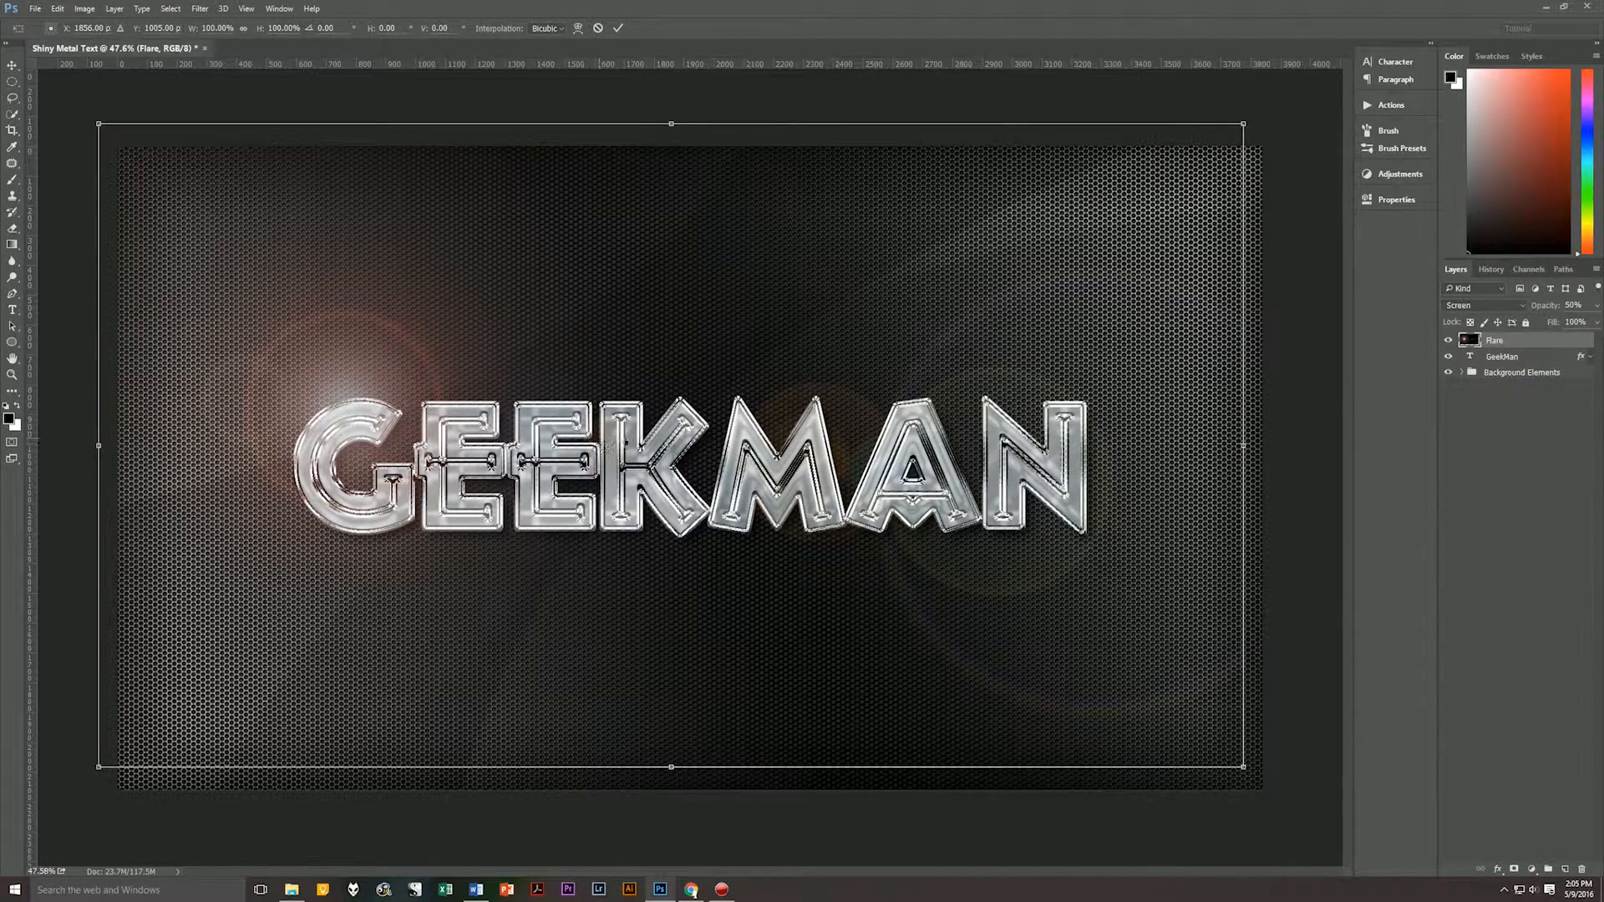
{"action": "left_click_drag", "start_coordinate": [658, 441], "coordinate": [603, 486]}
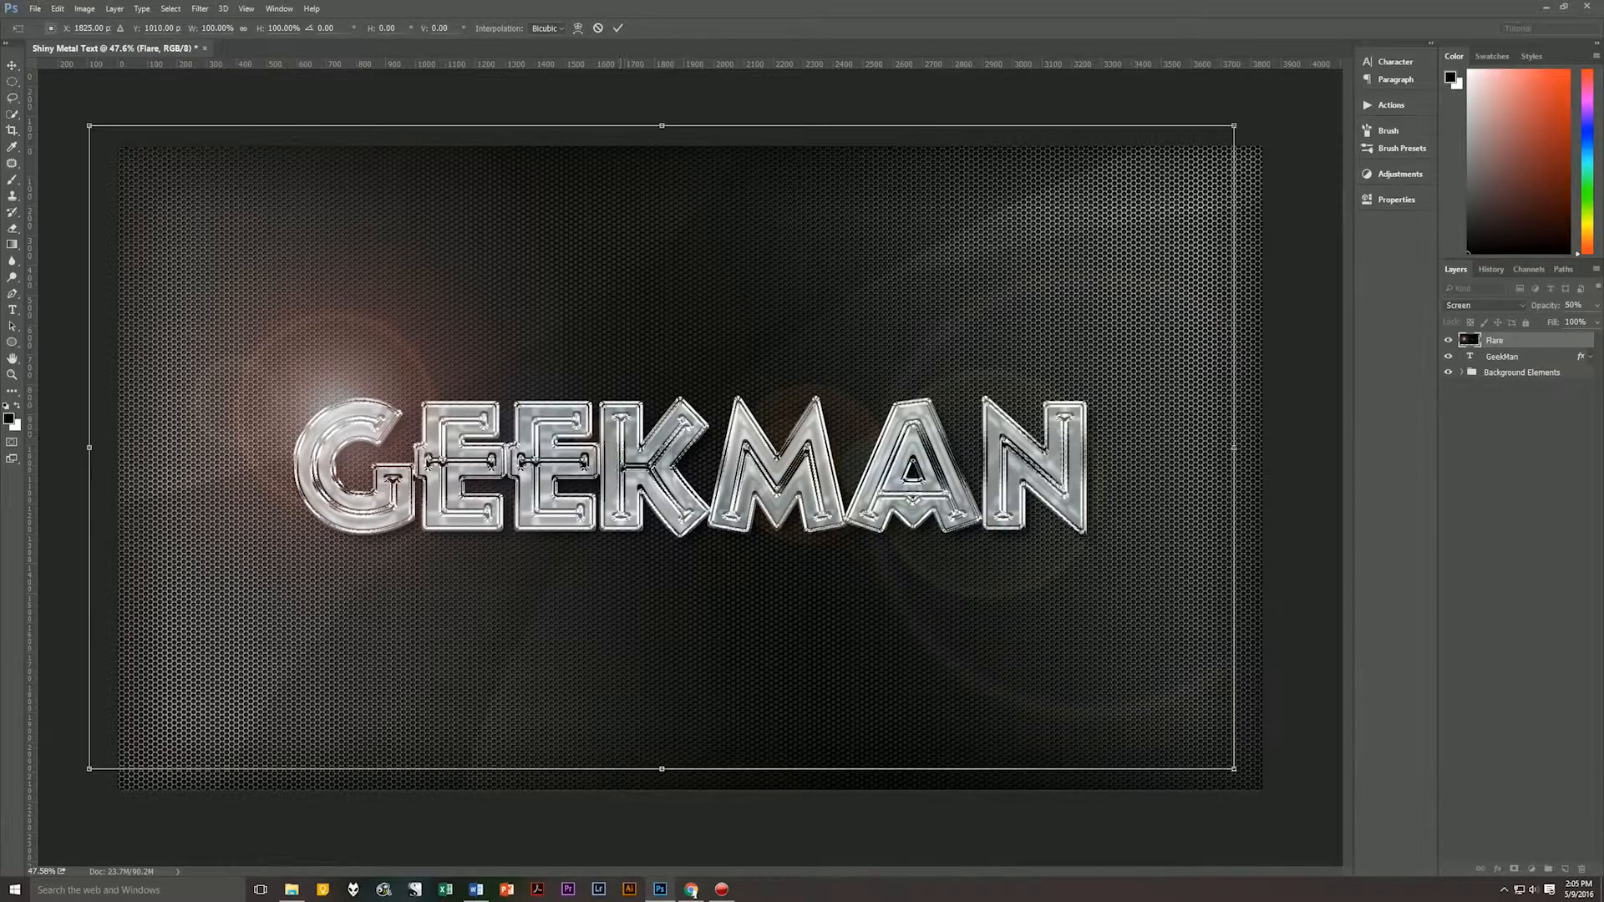
{"action": "left_click_drag", "start_coordinate": [624, 469], "coordinate": [624, 366]}
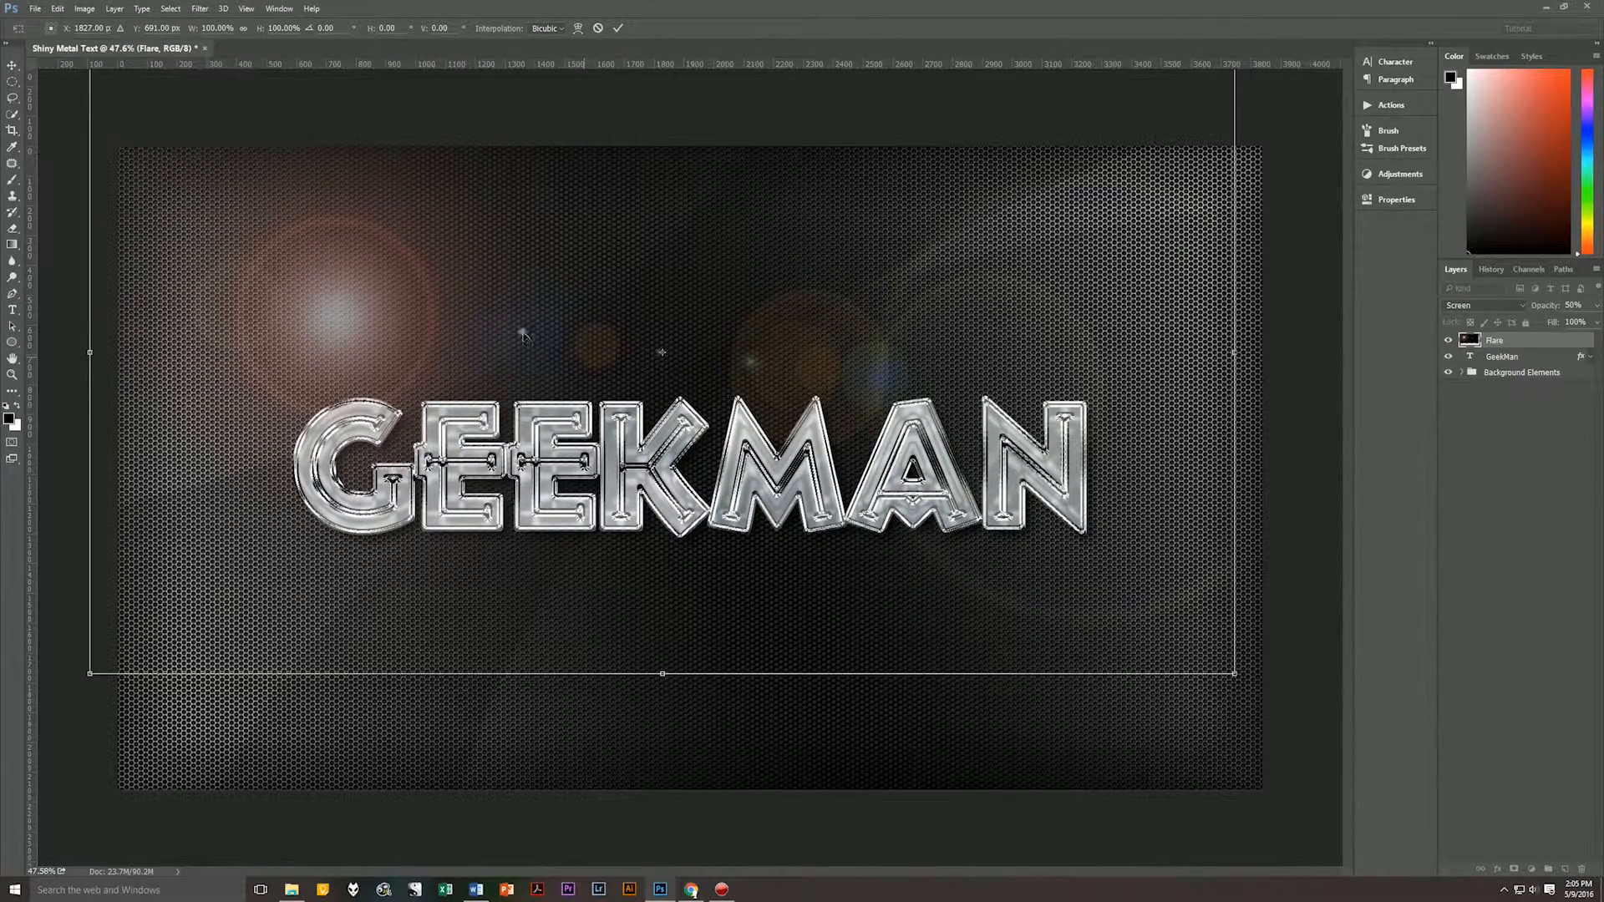
{"action": "left_click_drag", "start_coordinate": [522, 332], "coordinate": [522, 440]}
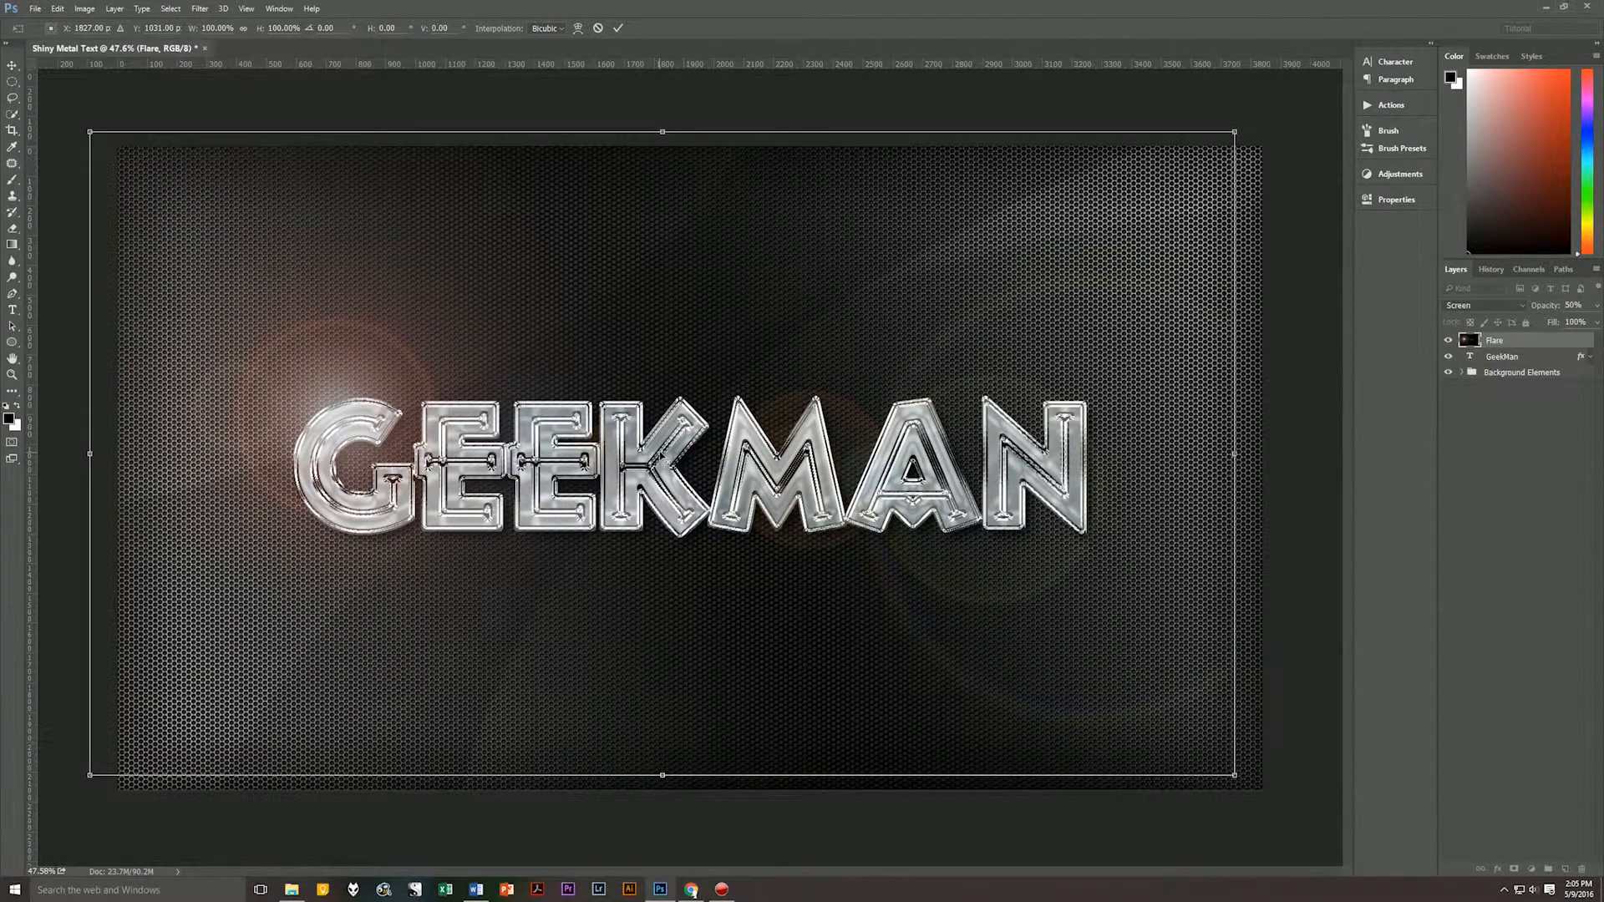
Scale the flare proportionally to about 111.4% around a reference point moved onto its bright centre, and apply the transformation.
{"action": "left_click_drag", "start_coordinate": [685, 439], "coordinate": [332, 410]}
{"action": "left_click_drag", "start_coordinate": [1236, 776], "coordinate": [1368, 760]}
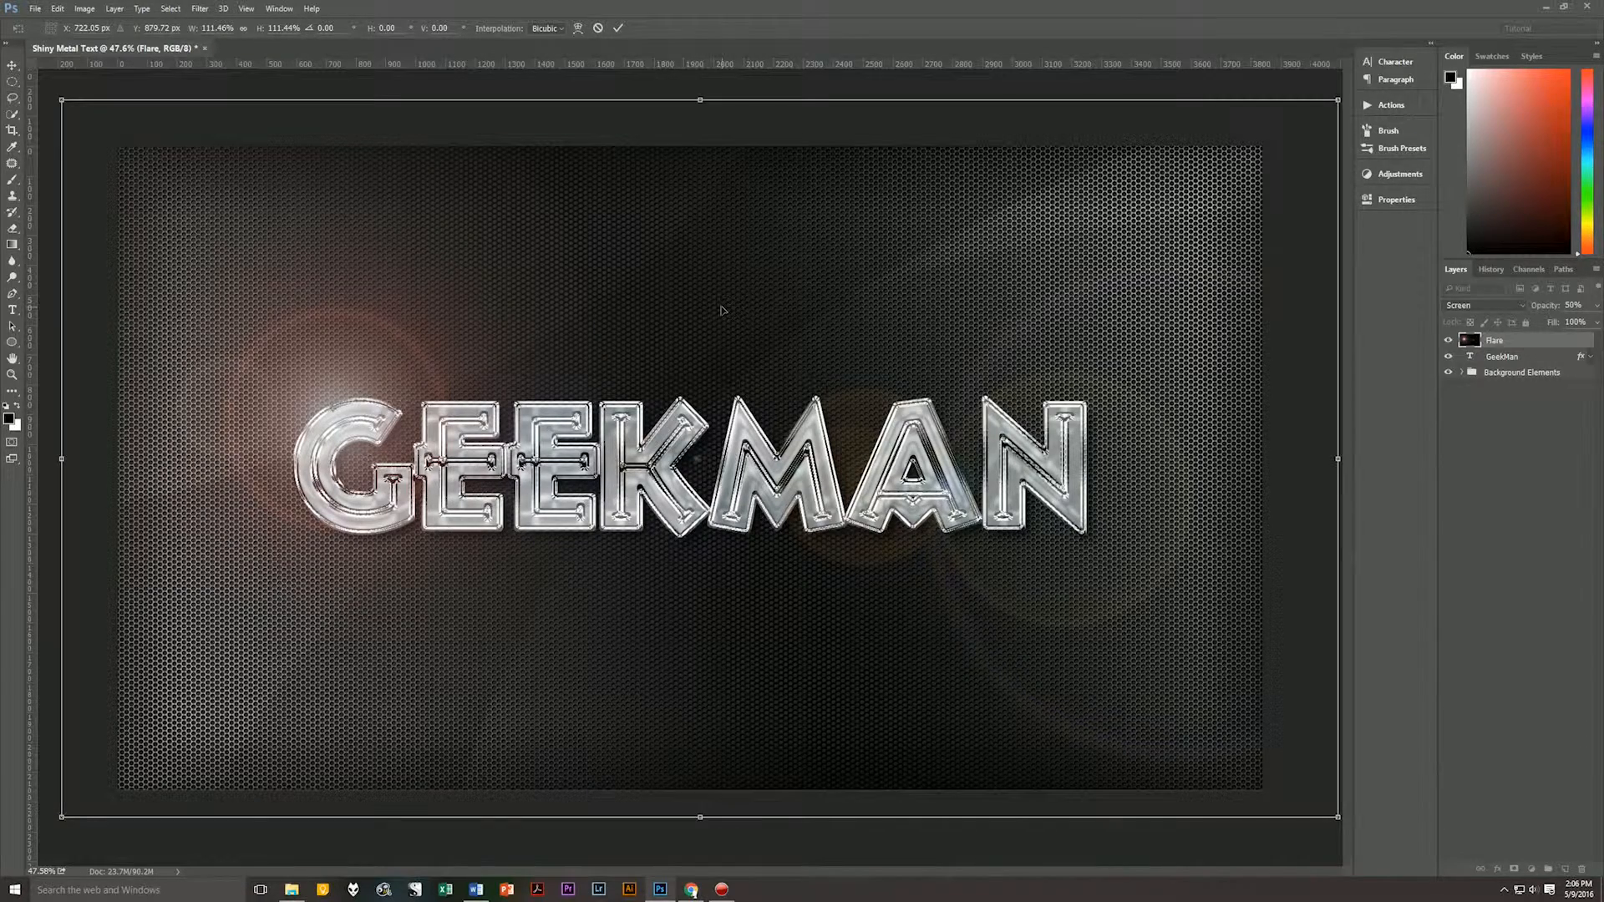
{"action": "key", "text": "Return"}
{"action": "key", "text": "t"}
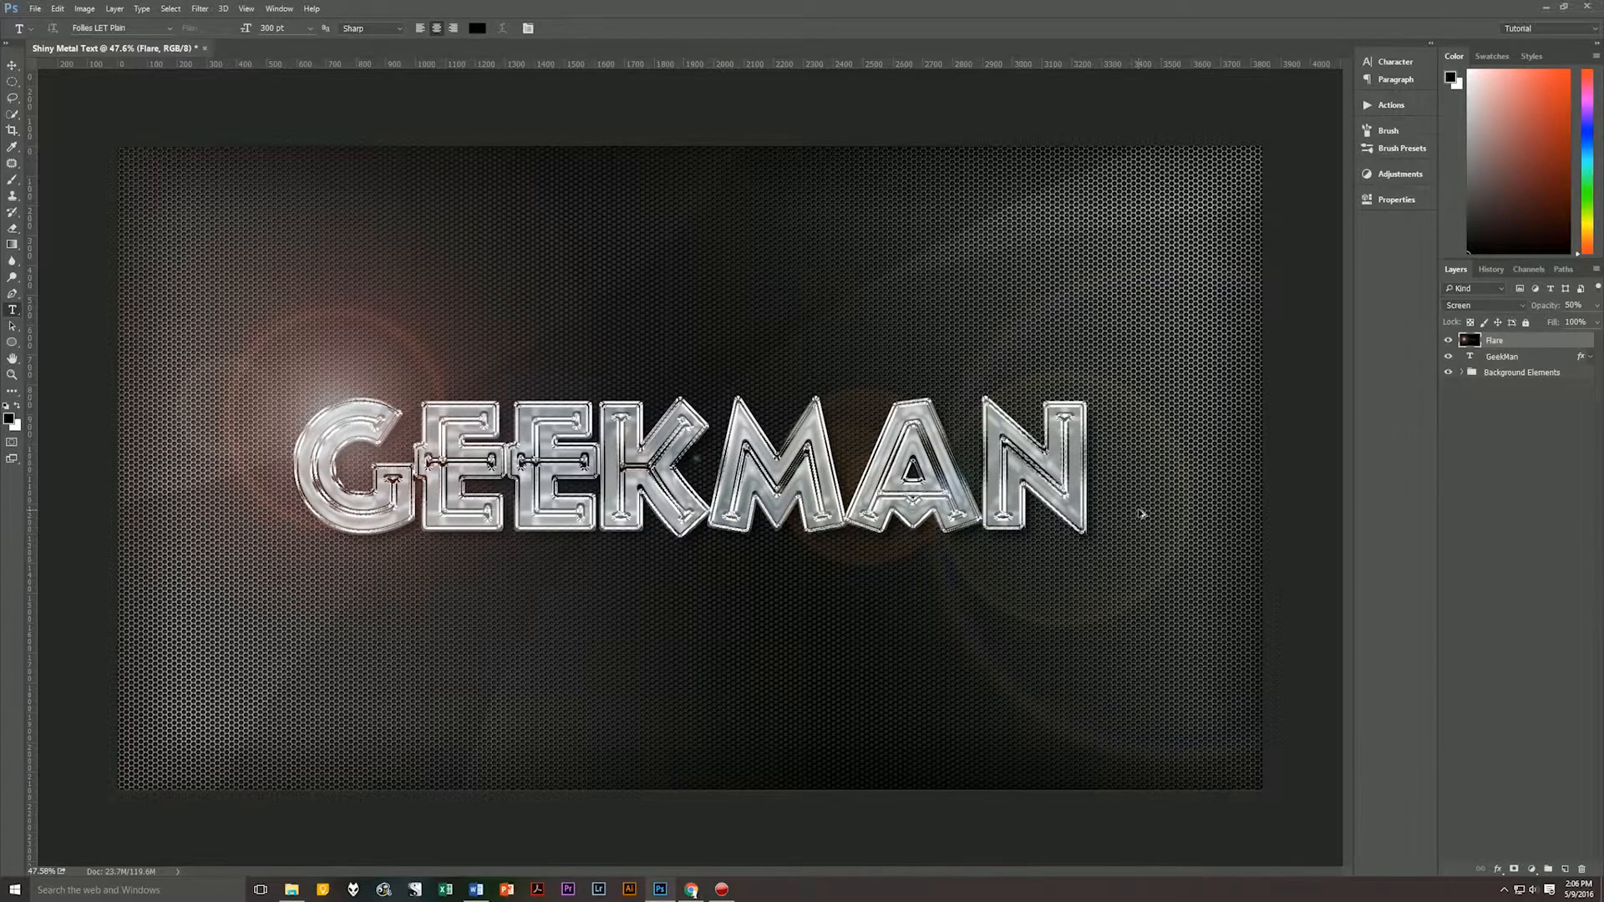
Create a layer above the Flare layer and name it Bling.
{"action": "key", "text": "ctrl+shift+alt+n"}
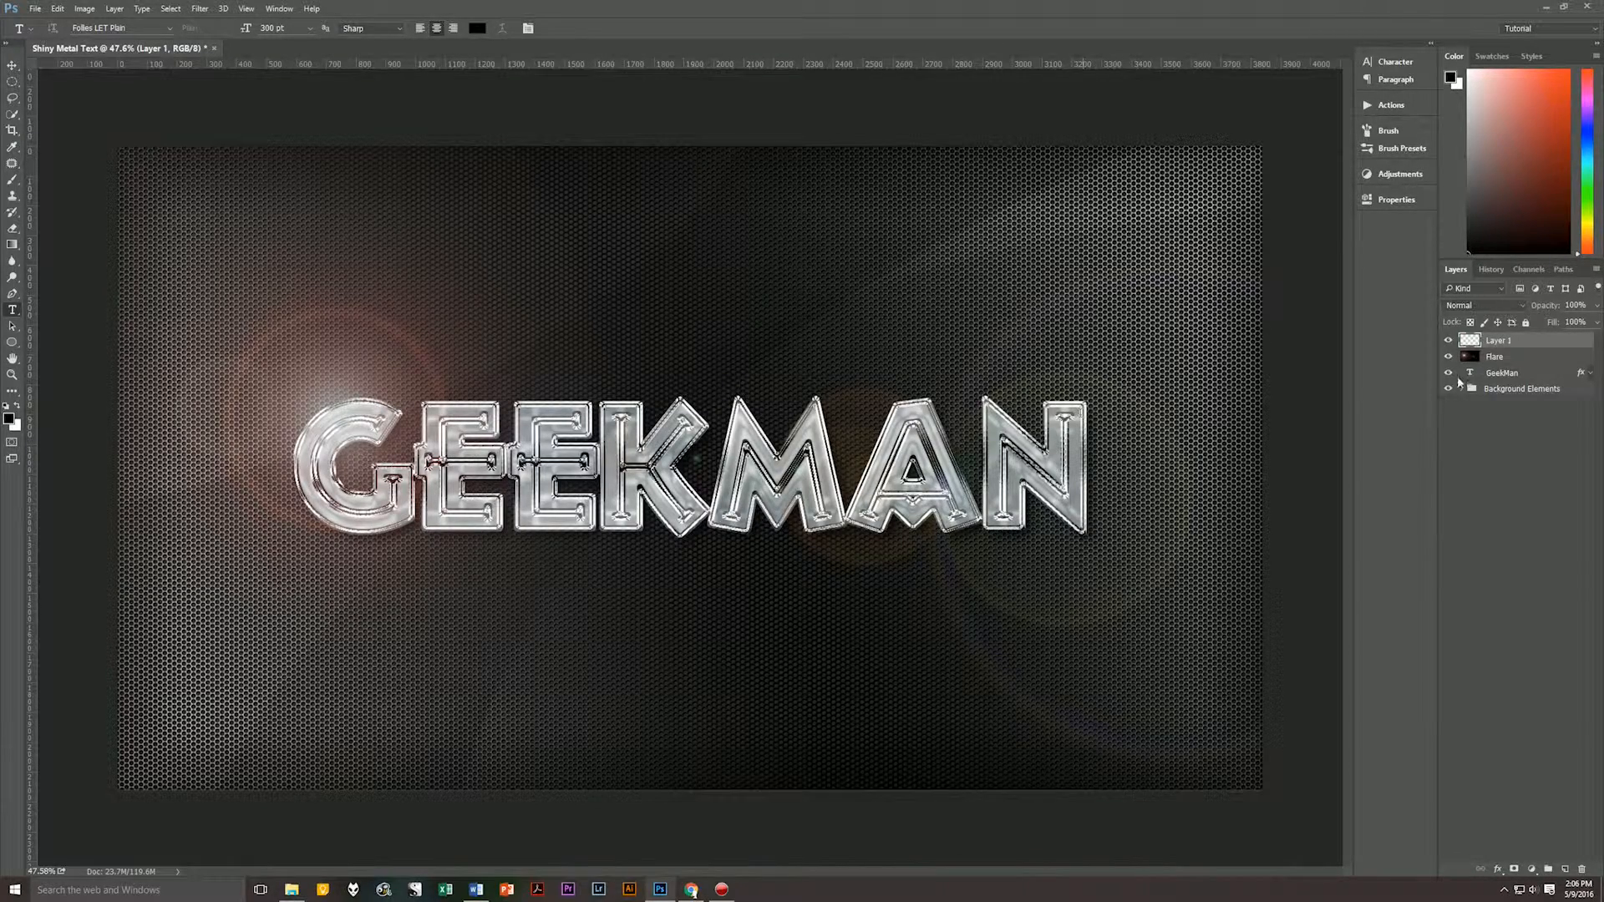
{"action": "double_click", "coordinate": [1499, 341]}
{"action": "type", "text": "Bling"}
{"action": "key", "text": "Return"}
Stamp white sparkles with a 250 px starburst brush on the N's upper left corner, the M's left side and the G's crossbar.
{"action": "key", "text": "x"}
{"action": "key", "text": "b"}
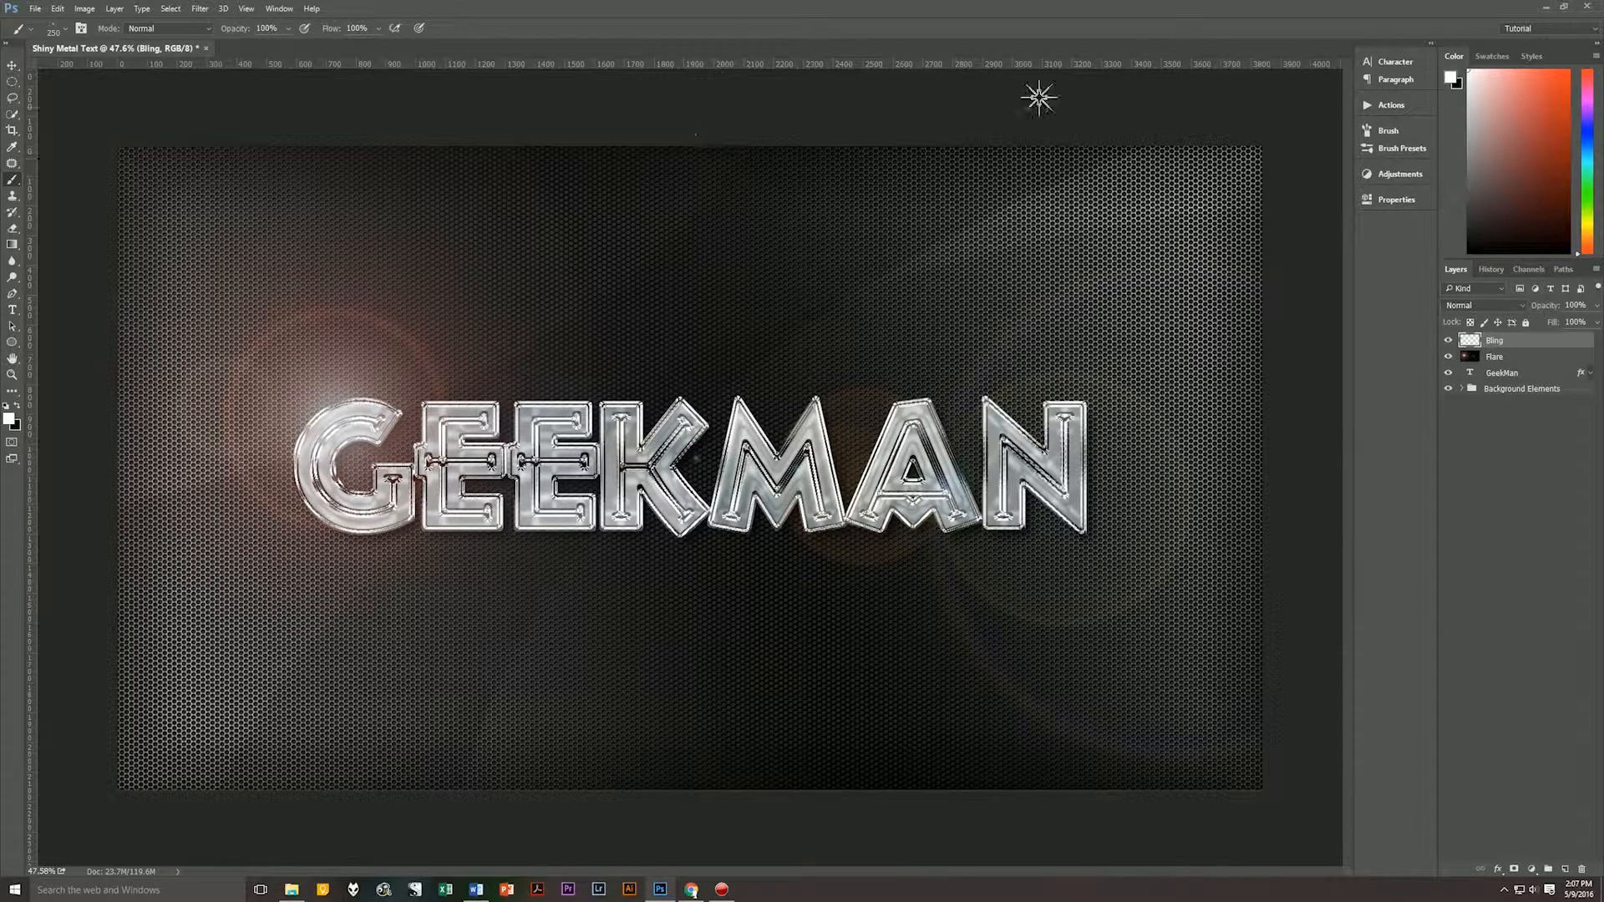
{"action": "left_click", "coordinate": [1387, 149]}
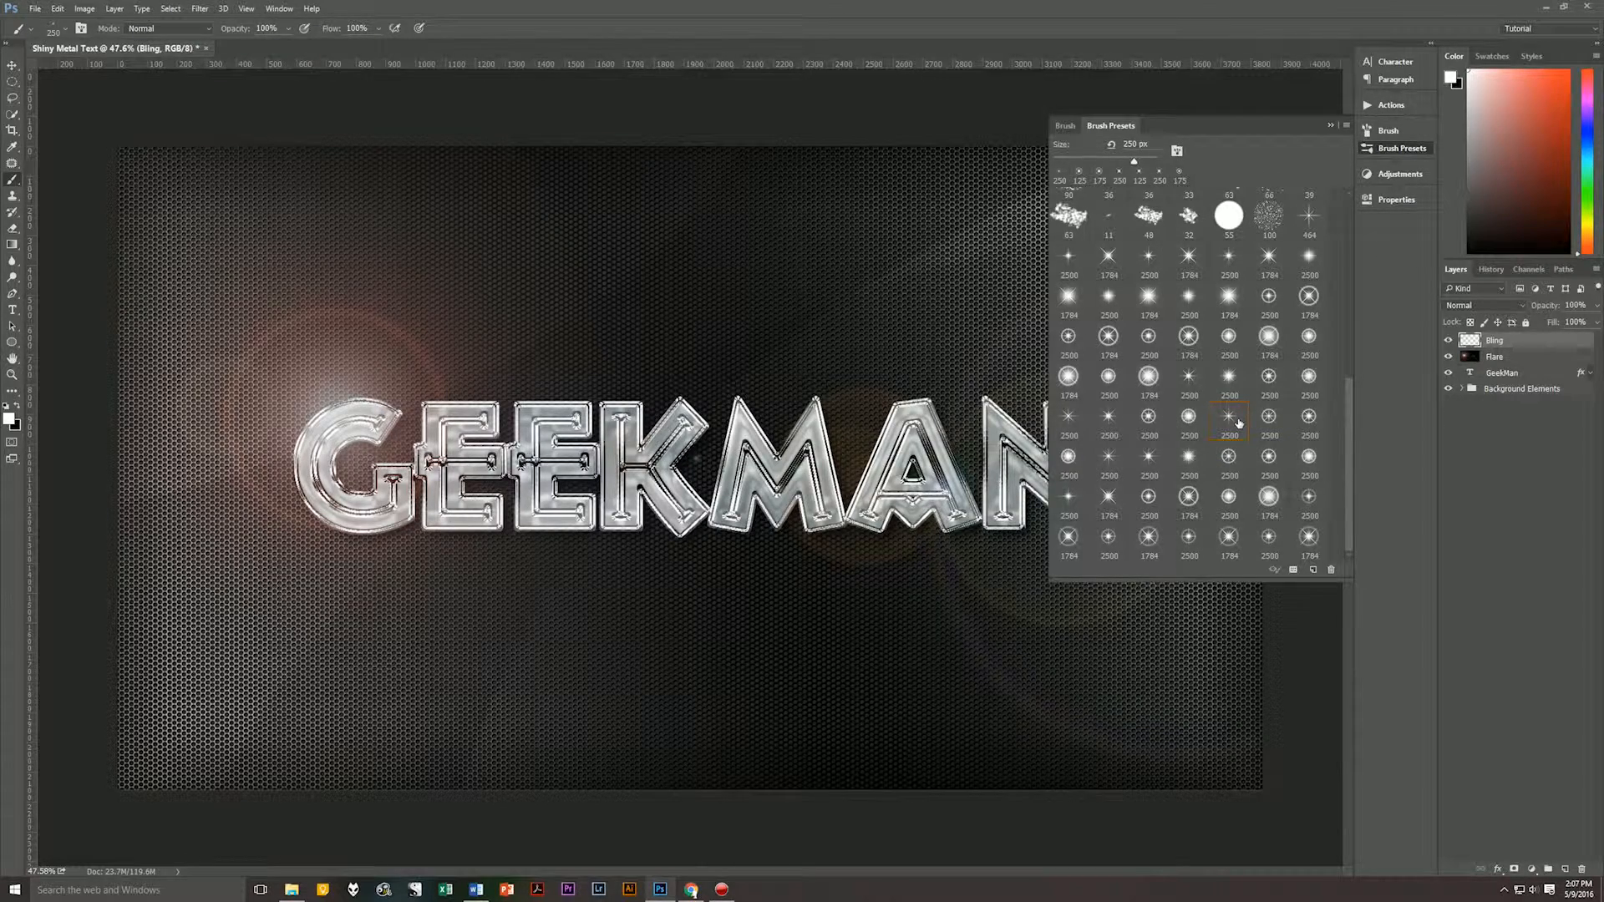
{"action": "left_click", "coordinate": [1331, 125]}
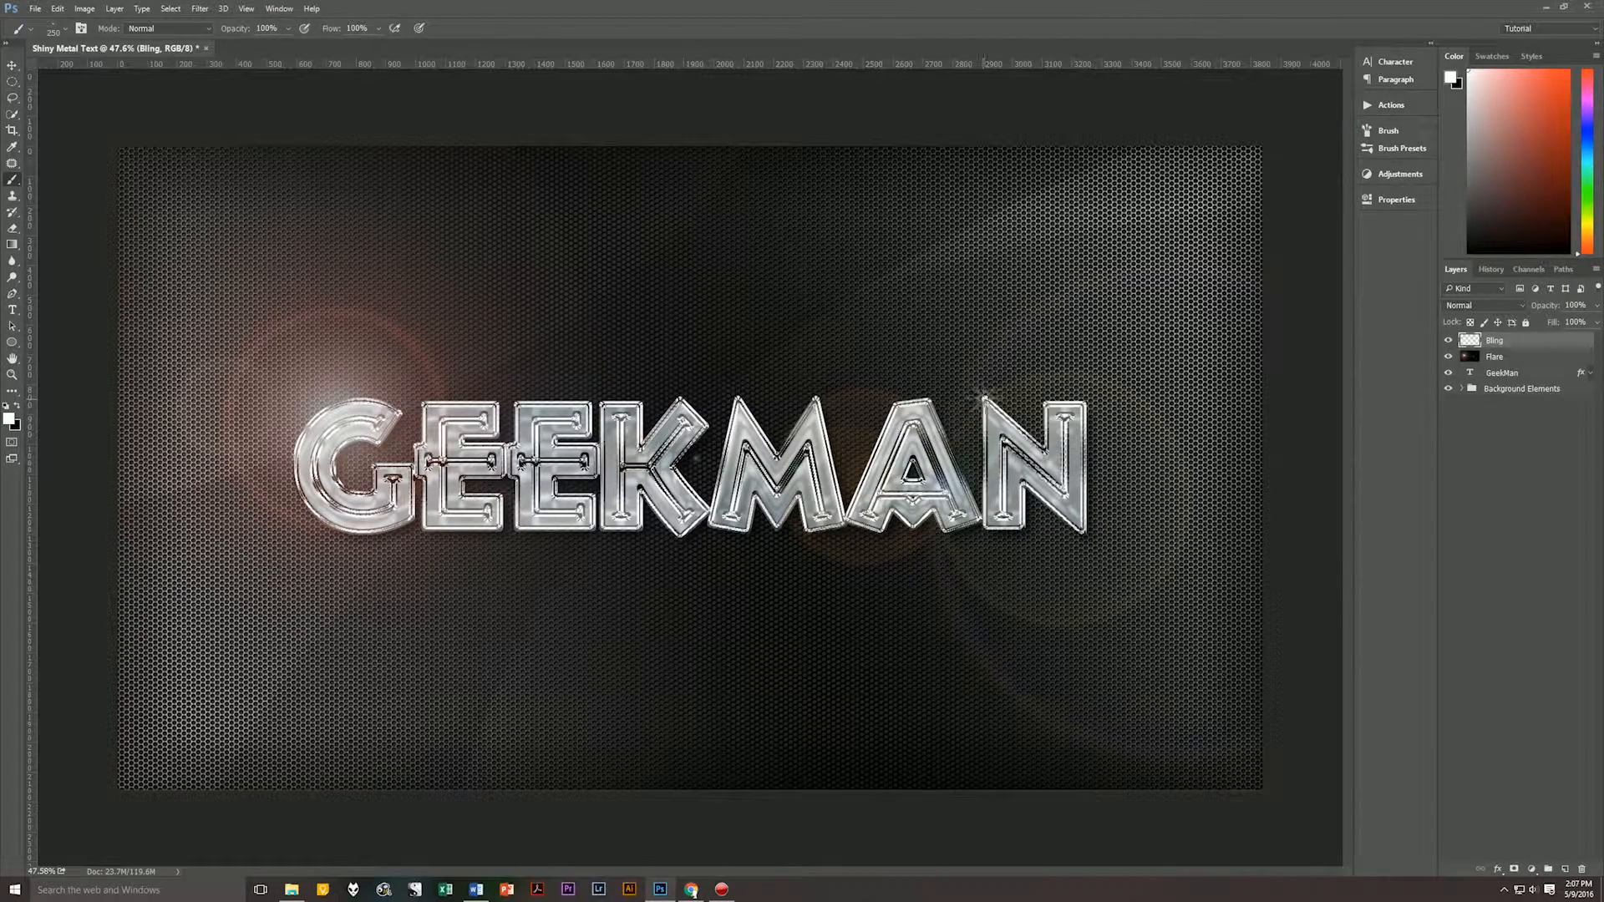
{"action": "left_click", "coordinate": [984, 391]}
{"action": "left_click", "coordinate": [746, 440]}
{"action": "left_click", "coordinate": [376, 465]}
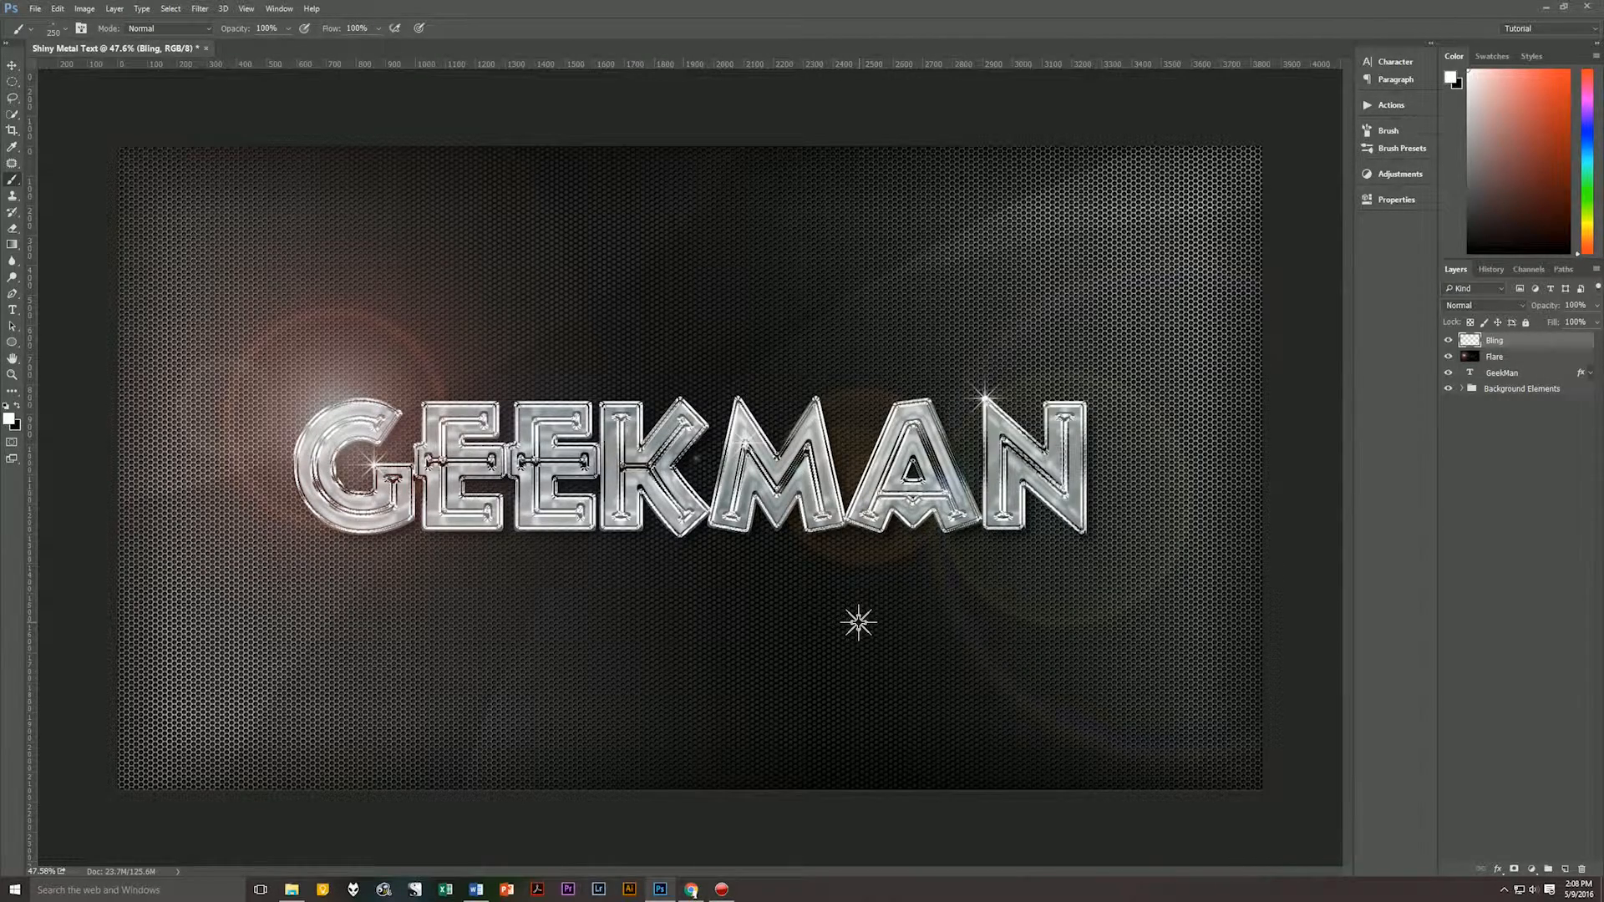
Choose a ringed sparkle brush, reduce its size, and stamp it on the G's upper tip and the A's lower right foot.
{"action": "left_click", "coordinate": [1391, 149]}
{"action": "left_click", "coordinate": [1176, 486]}
{"action": "left_click", "coordinate": [762, 420]}
{"action": "key", "text": "bracketleft"}
{"action": "key", "text": "bracketleft"}
{"action": "key", "text": "bracketleft"}
{"action": "key", "text": "bracketleft"}
{"action": "key", "text": "bracketleft"}
{"action": "key", "text": "bracketleft"}
{"action": "key", "text": "bracketleft"}
{"action": "key", "text": "bracketleft"}
{"action": "key", "text": "bracketleft"}
{"action": "key", "text": "bracketleft"}
{"action": "key", "text": "bracketleft"}
{"action": "key", "text": "bracketleft"}
{"action": "key", "text": "bracketleft"}
{"action": "key", "text": "bracketleft"}
{"action": "key", "text": "bracketleft"}
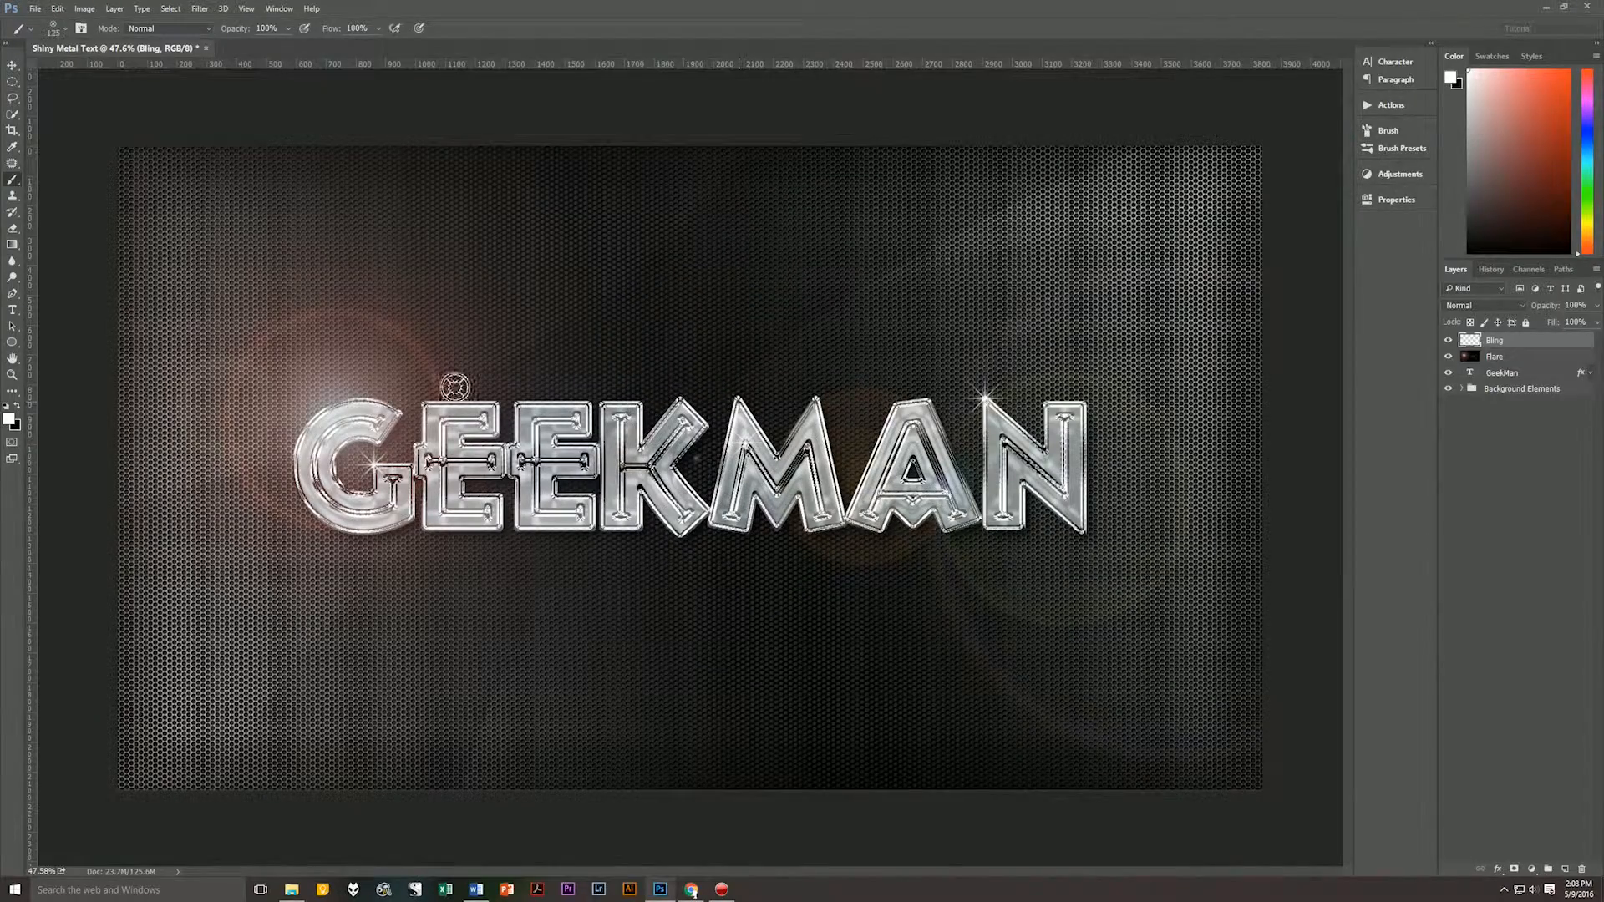
{"action": "left_click", "coordinate": [399, 413]}
{"action": "left_click", "coordinate": [977, 518]}
Choose another starburst brush at 175 px and stamp sparkles on the second E's lower left corner, the K's upper edge and the A's peak.
{"action": "left_click", "coordinate": [1234, 391]}
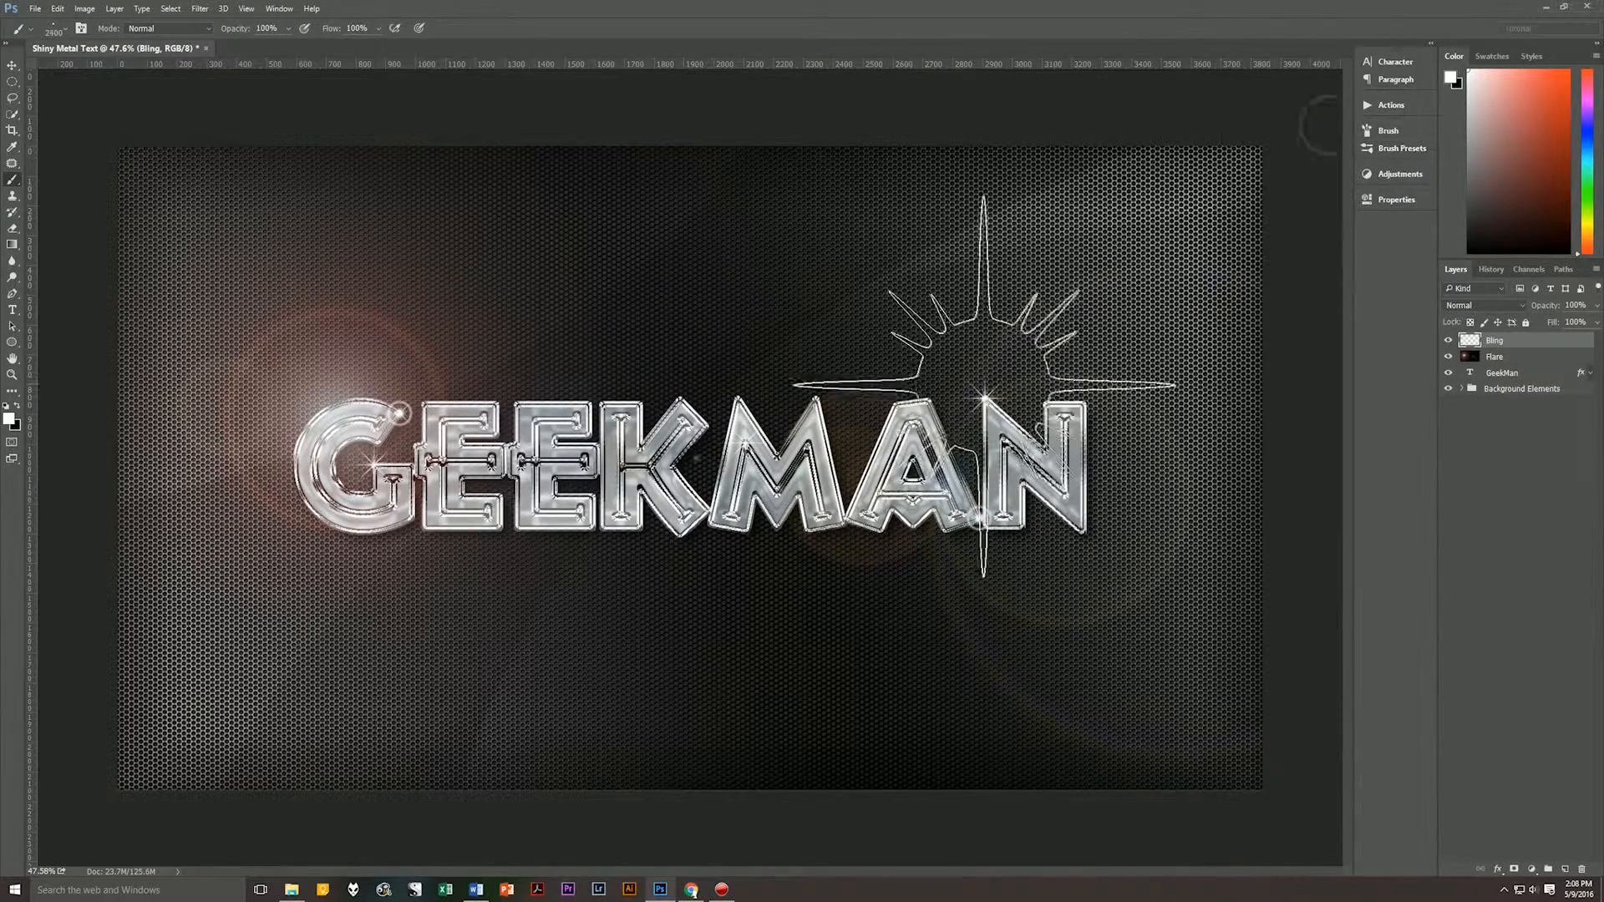
{"action": "left_click", "coordinate": [515, 530]}
{"action": "left_click", "coordinate": [679, 399]}
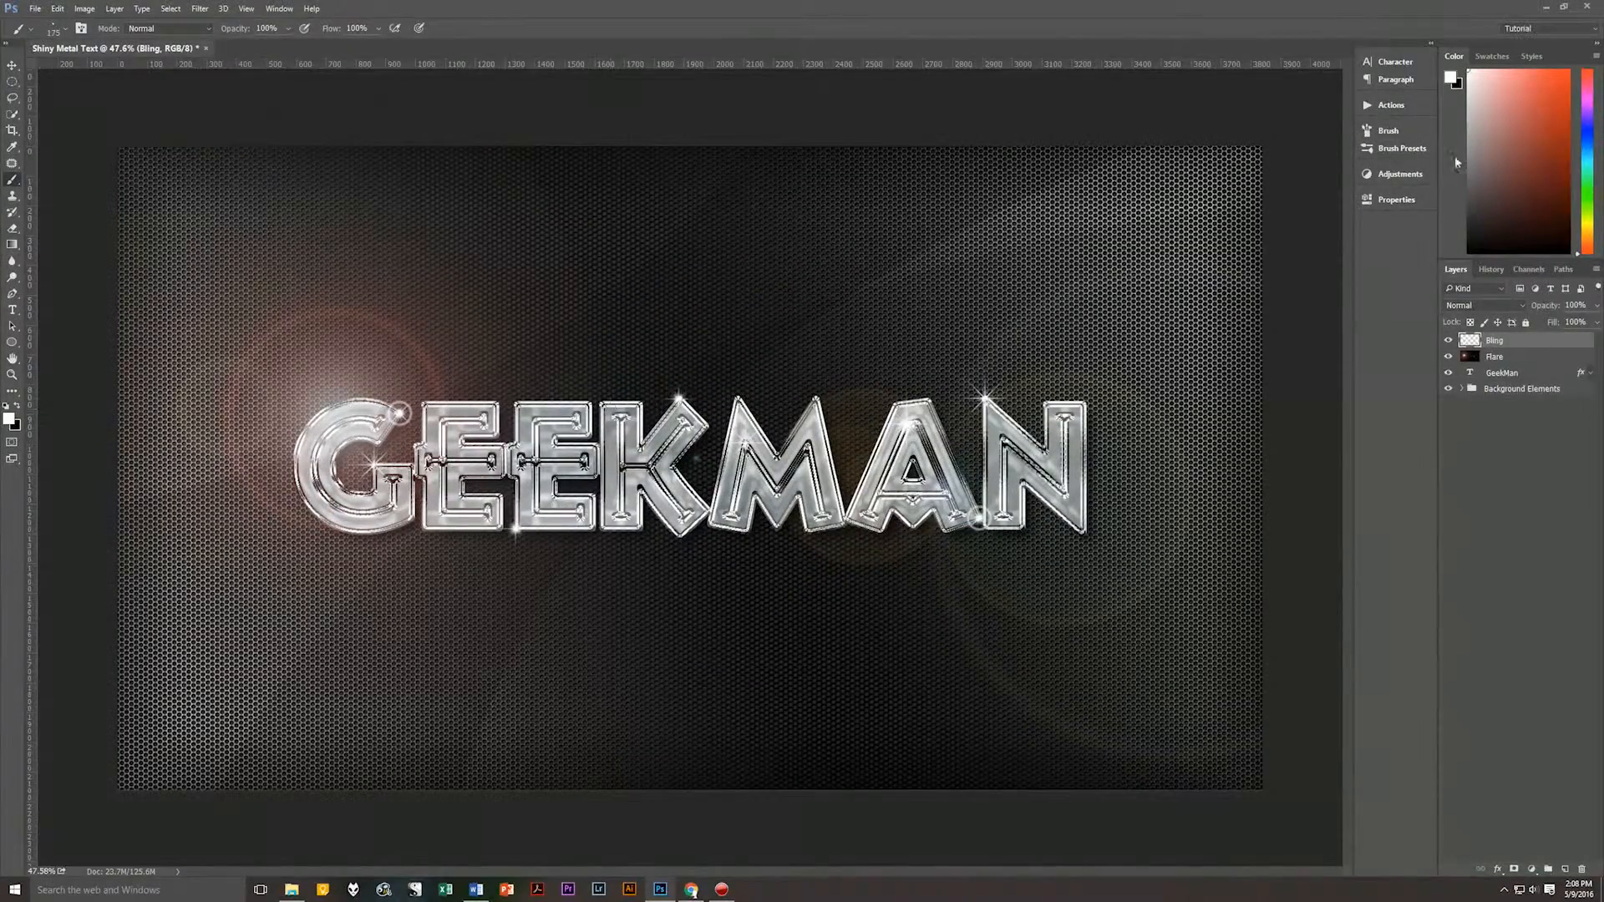
Stamp smaller sparkles on the left edges of the G and second E, and a 200 px starburst on the A's left side.
{"action": "left_click", "coordinate": [1401, 148]}
{"action": "left_click", "coordinate": [1223, 530]}
{"action": "left_click", "coordinate": [1401, 148]}
{"action": "left_click", "coordinate": [295, 443]}
{"action": "left_click", "coordinate": [516, 442]}
{"action": "left_click", "coordinate": [1401, 149]}
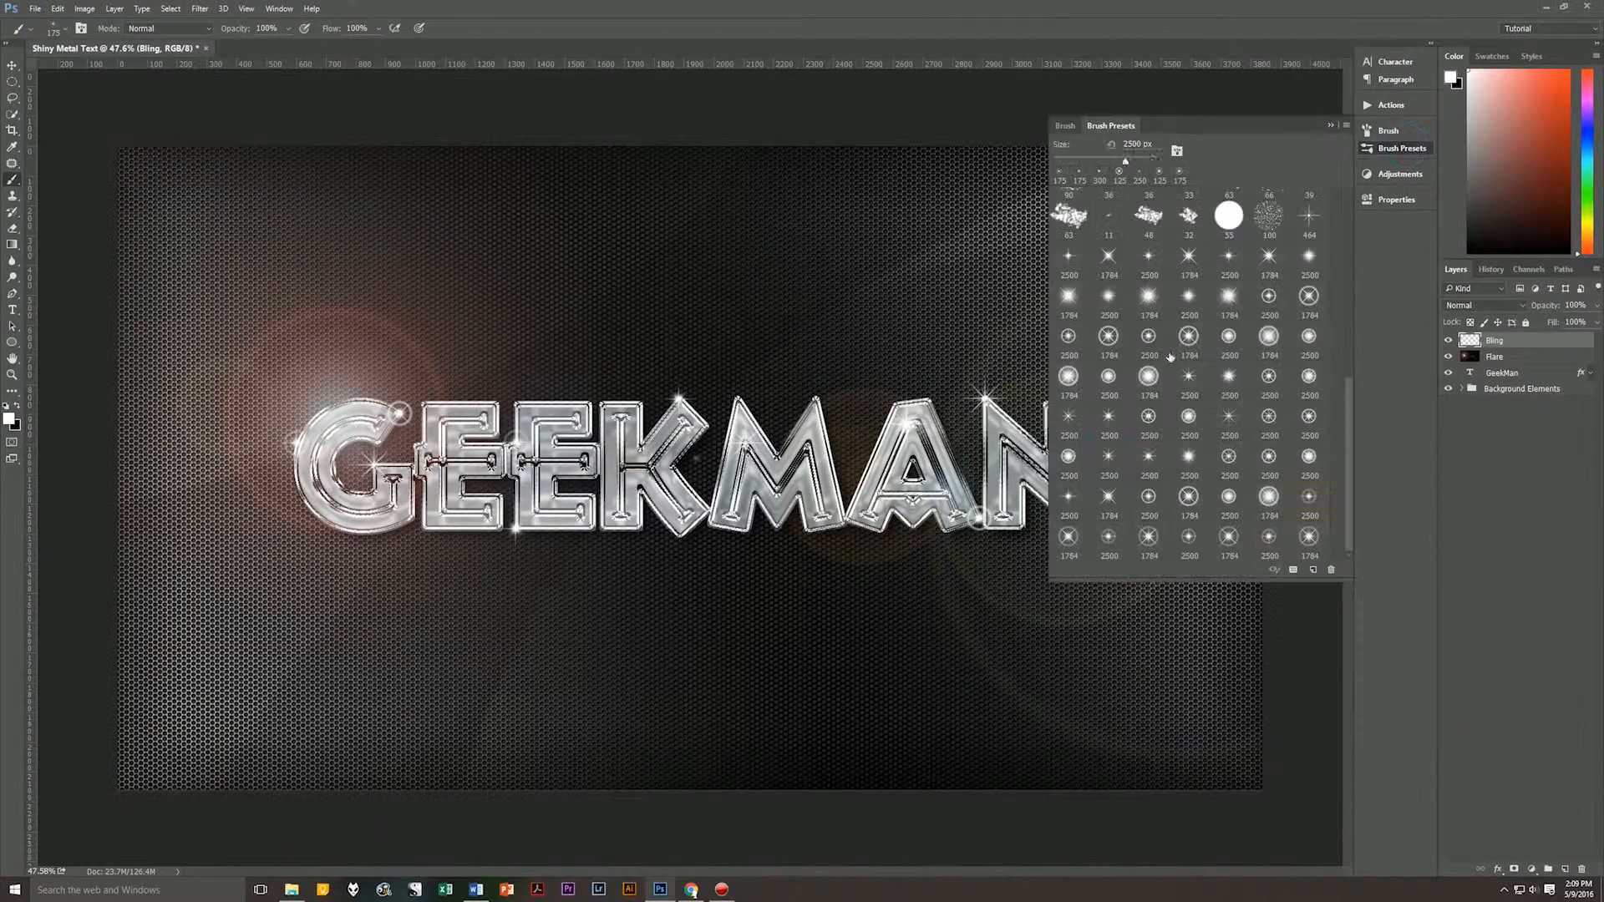
{"action": "left_click", "coordinate": [1109, 460]}
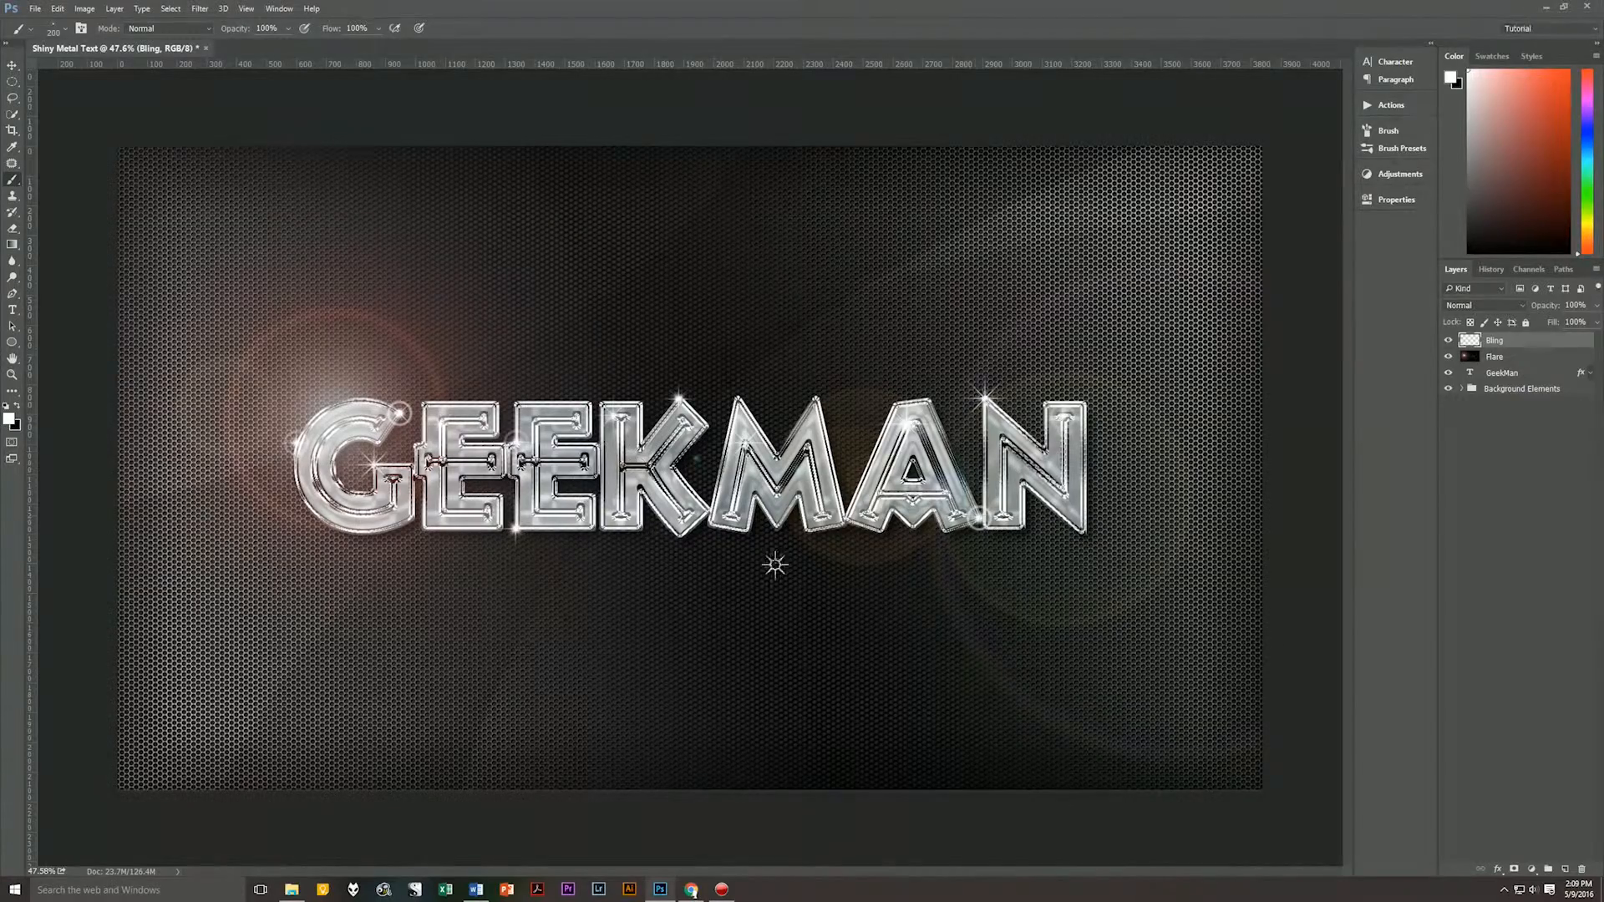
Choose a 1784 px ringed flare brush, reduce it to 175 px, and stamp the M's upper left peak and the first E's upper right corner.
{"action": "left_click", "coordinate": [1401, 149]}
{"action": "left_click", "coordinate": [1068, 539]}
{"action": "left_click", "coordinate": [1331, 125]}
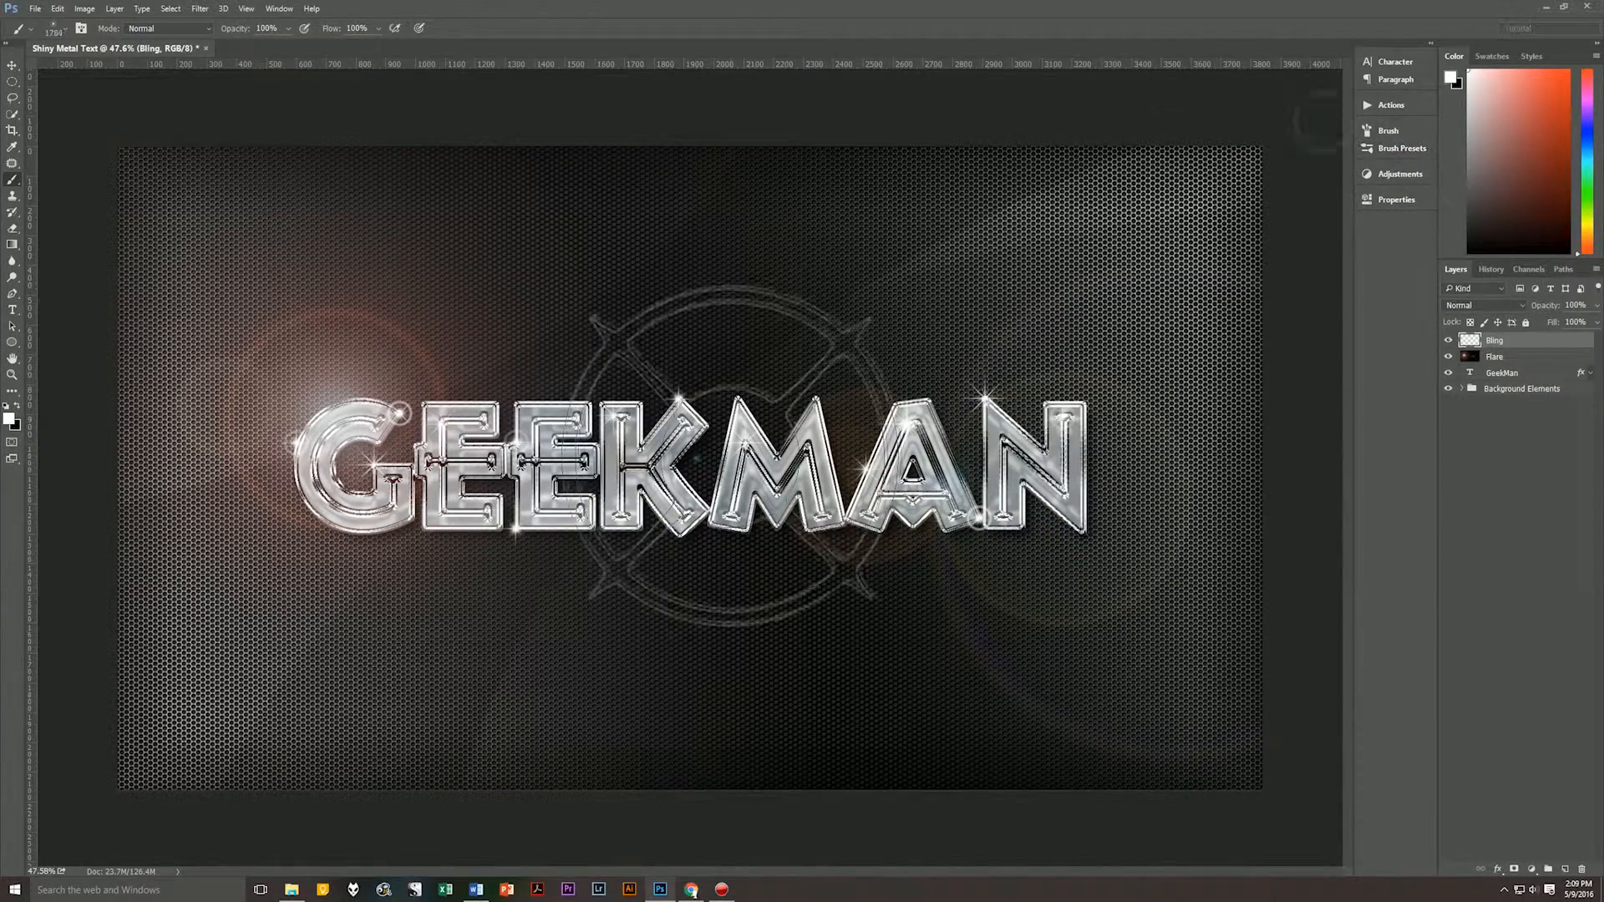
{"action": "key", "text": "bracketleft"}
{"action": "key", "text": "bracketleft"}
{"action": "key", "text": "bracketleft"}
{"action": "key", "text": "bracketleft"}
{"action": "key", "text": "bracketleft"}
{"action": "key", "text": "bracketleft"}
{"action": "key", "text": "bracketleft"}
{"action": "key", "text": "bracketleft"}
{"action": "key", "text": "bracketleft"}
{"action": "key", "text": "bracketleft"}
{"action": "key", "text": "bracketleft"}
{"action": "key", "text": "bracketleft"}
{"action": "key", "text": "bracketleft"}
{"action": "key", "text": "bracketleft"}
{"action": "key", "text": "bracketleft"}
{"action": "key", "text": "bracketleft"}
{"action": "key", "text": "bracketleft"}
{"action": "key", "text": "bracketleft"}
{"action": "left_click", "coordinate": [739, 400]}
{"action": "left_click", "coordinate": [495, 405]}
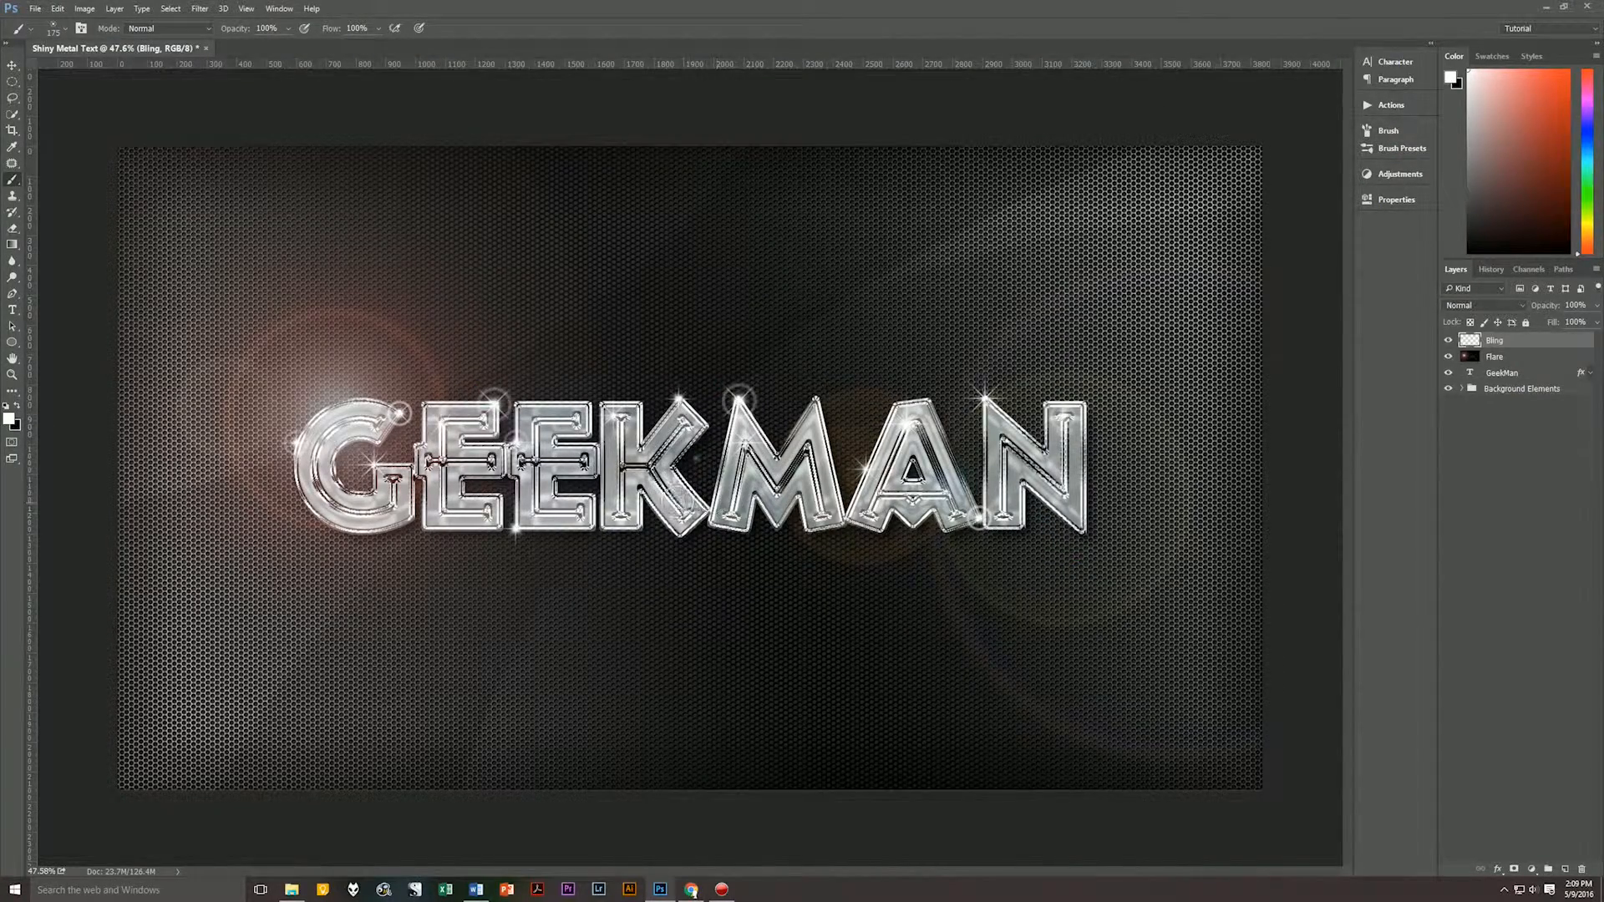
Stamp 125 px glowing starbursts on the N's lower right corner, the first E's left edge and the K's lower leg.
{"action": "left_click", "coordinate": [1401, 148]}
{"action": "left_click", "coordinate": [1224, 380]}
{"action": "key", "text": "bracketleft"}
{"action": "key", "text": "bracketleft"}
{"action": "key", "text": "bracketleft"}
{"action": "key", "text": "bracketleft"}
{"action": "key", "text": "bracketleft"}
{"action": "key", "text": "bracketleft"}
{"action": "key", "text": "bracketleft"}
{"action": "key", "text": "bracketleft"}
{"action": "key", "text": "bracketleft"}
{"action": "key", "text": "bracketleft"}
{"action": "key", "text": "bracketleft"}
{"action": "key", "text": "bracketleft"}
{"action": "key", "text": "bracketleft"}
{"action": "key", "text": "bracketleft"}
{"action": "key", "text": "bracketleft"}
{"action": "key", "text": "bracketleft"}
{"action": "key", "text": "bracketleft"}
{"action": "key", "text": "bracketleft"}
{"action": "key", "text": "bracketleft"}
{"action": "key", "text": "bracketleft"}
{"action": "left_click", "coordinate": [1086, 531]}
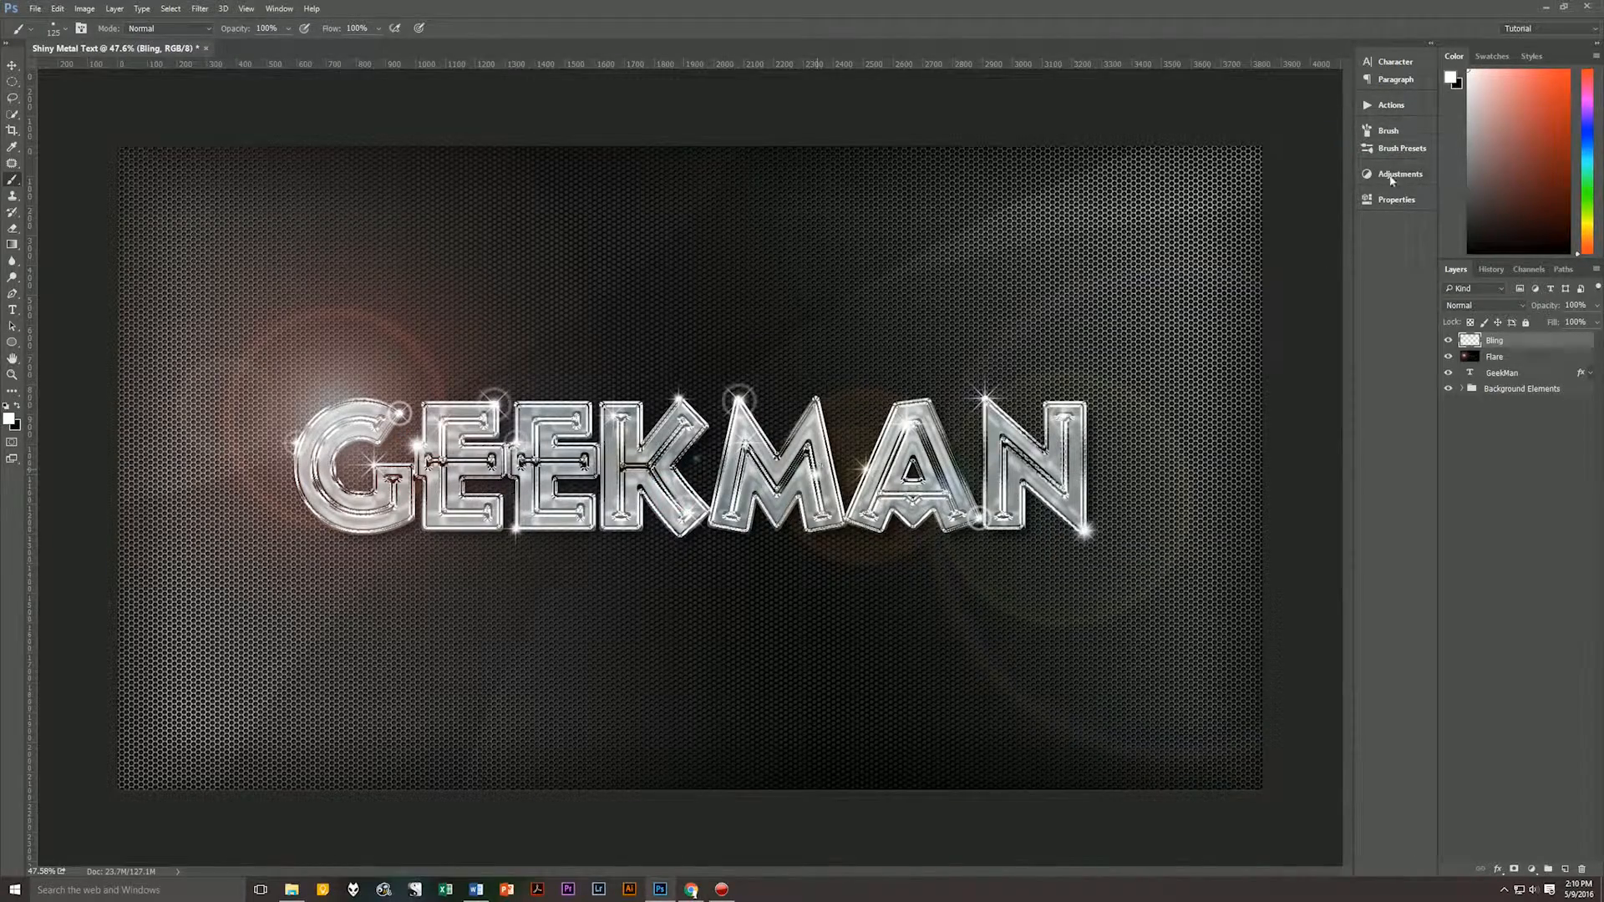
{"action": "key", "text": "v"}
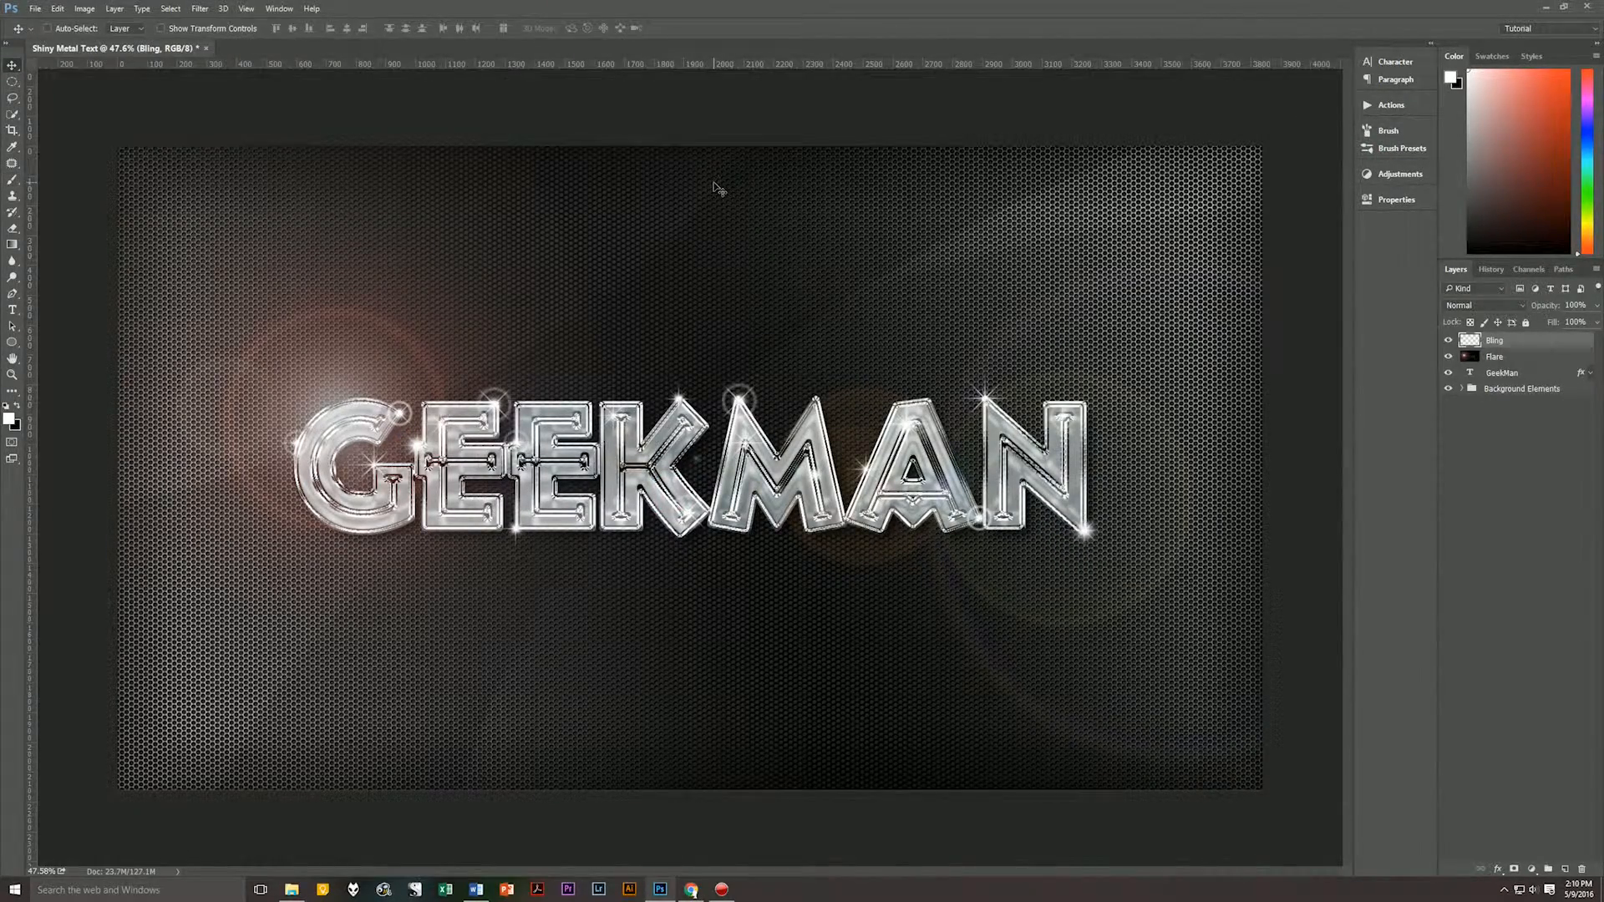